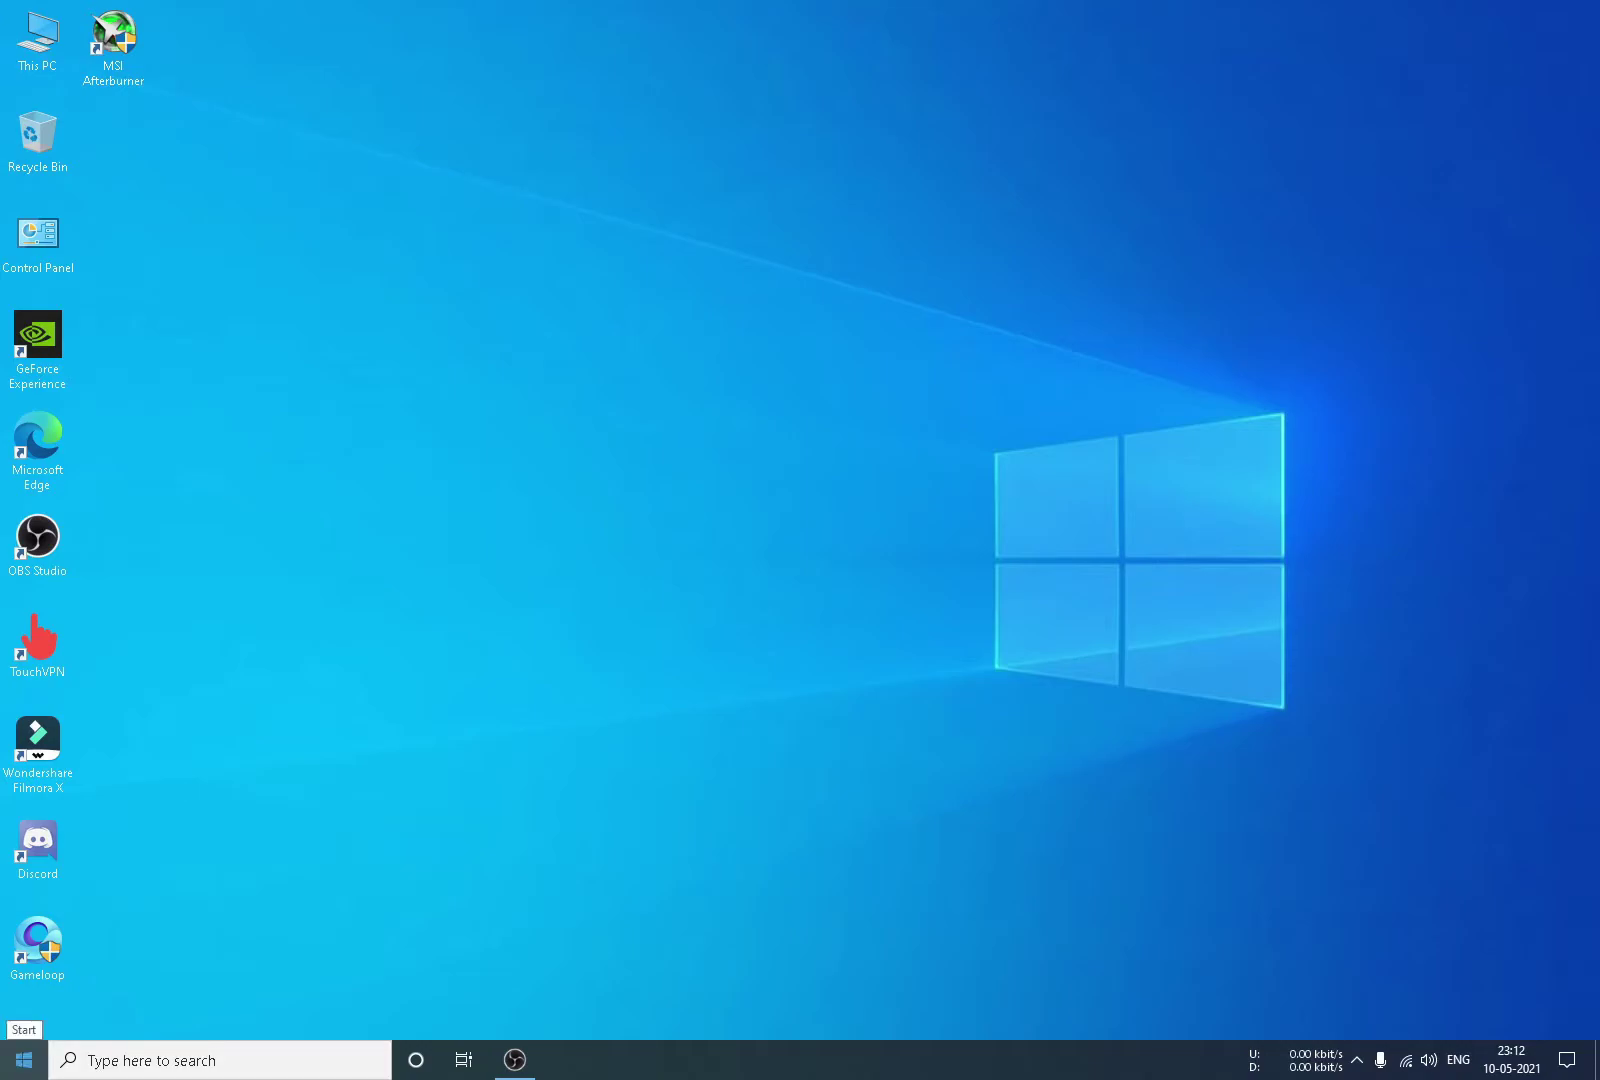
Open the Windows Temp folder by running the command temp from the Run dialog
{"action": "right_click", "coordinate": [24, 1061]}
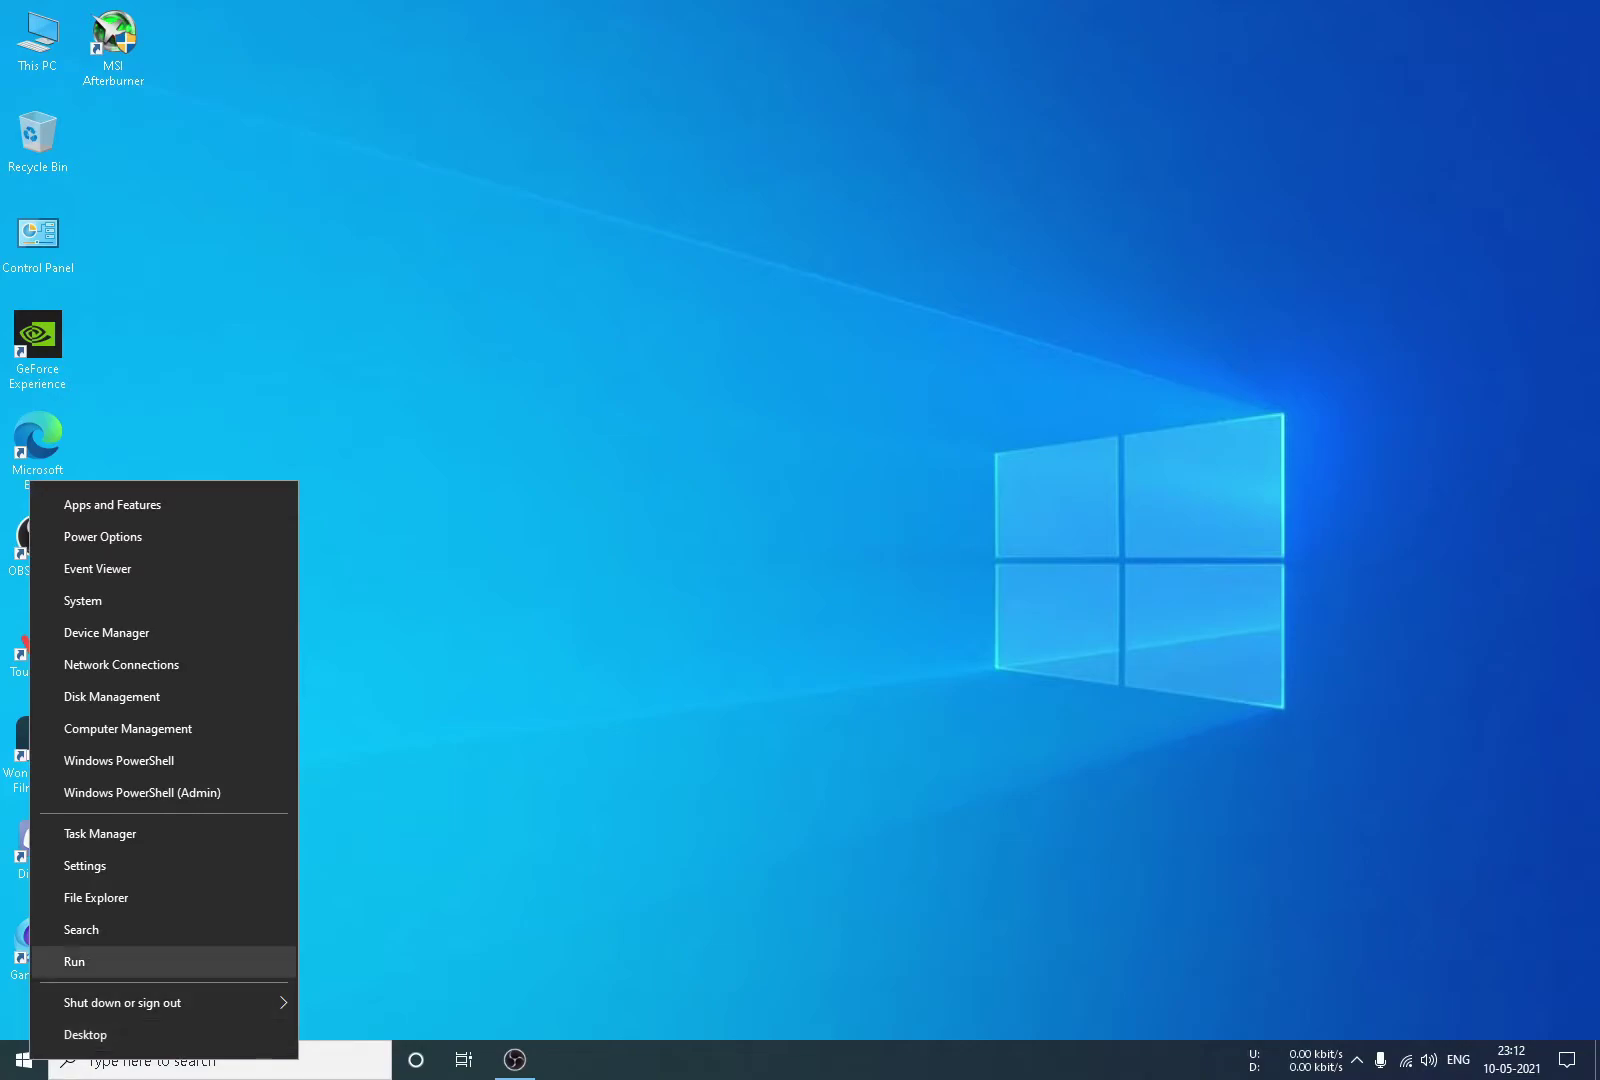
{"action": "left_click", "coordinate": [74, 962]}
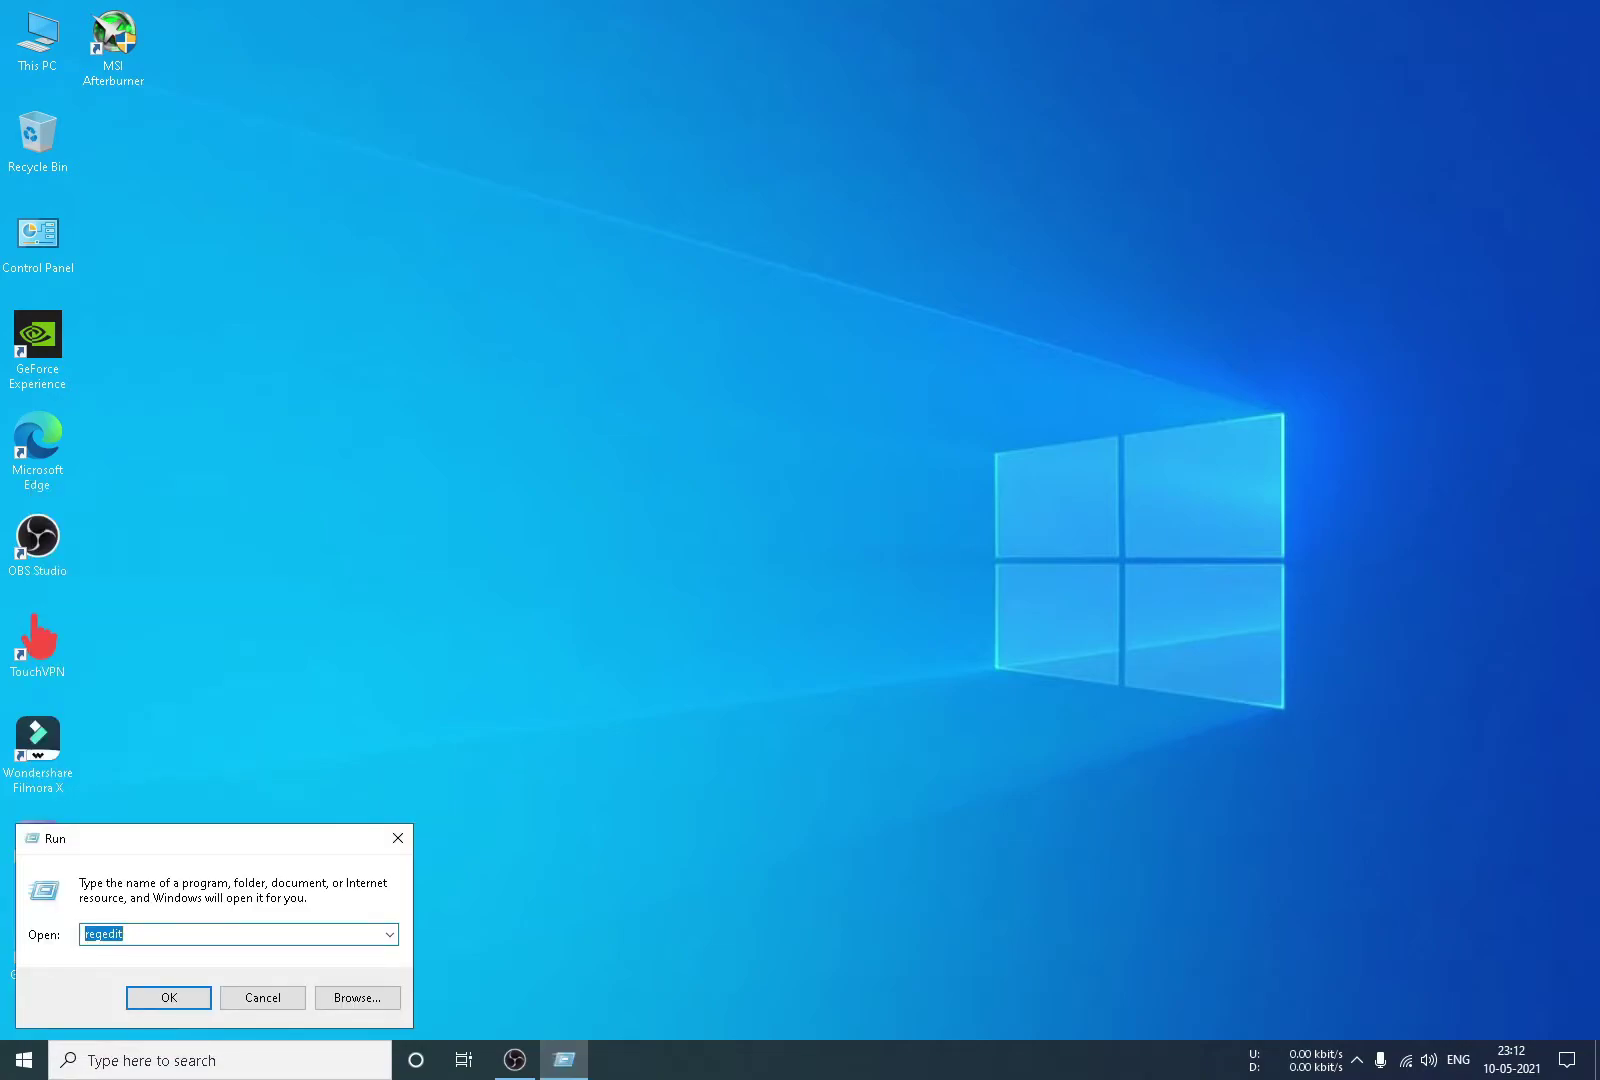
{"action": "left_click", "coordinate": [389, 933]}
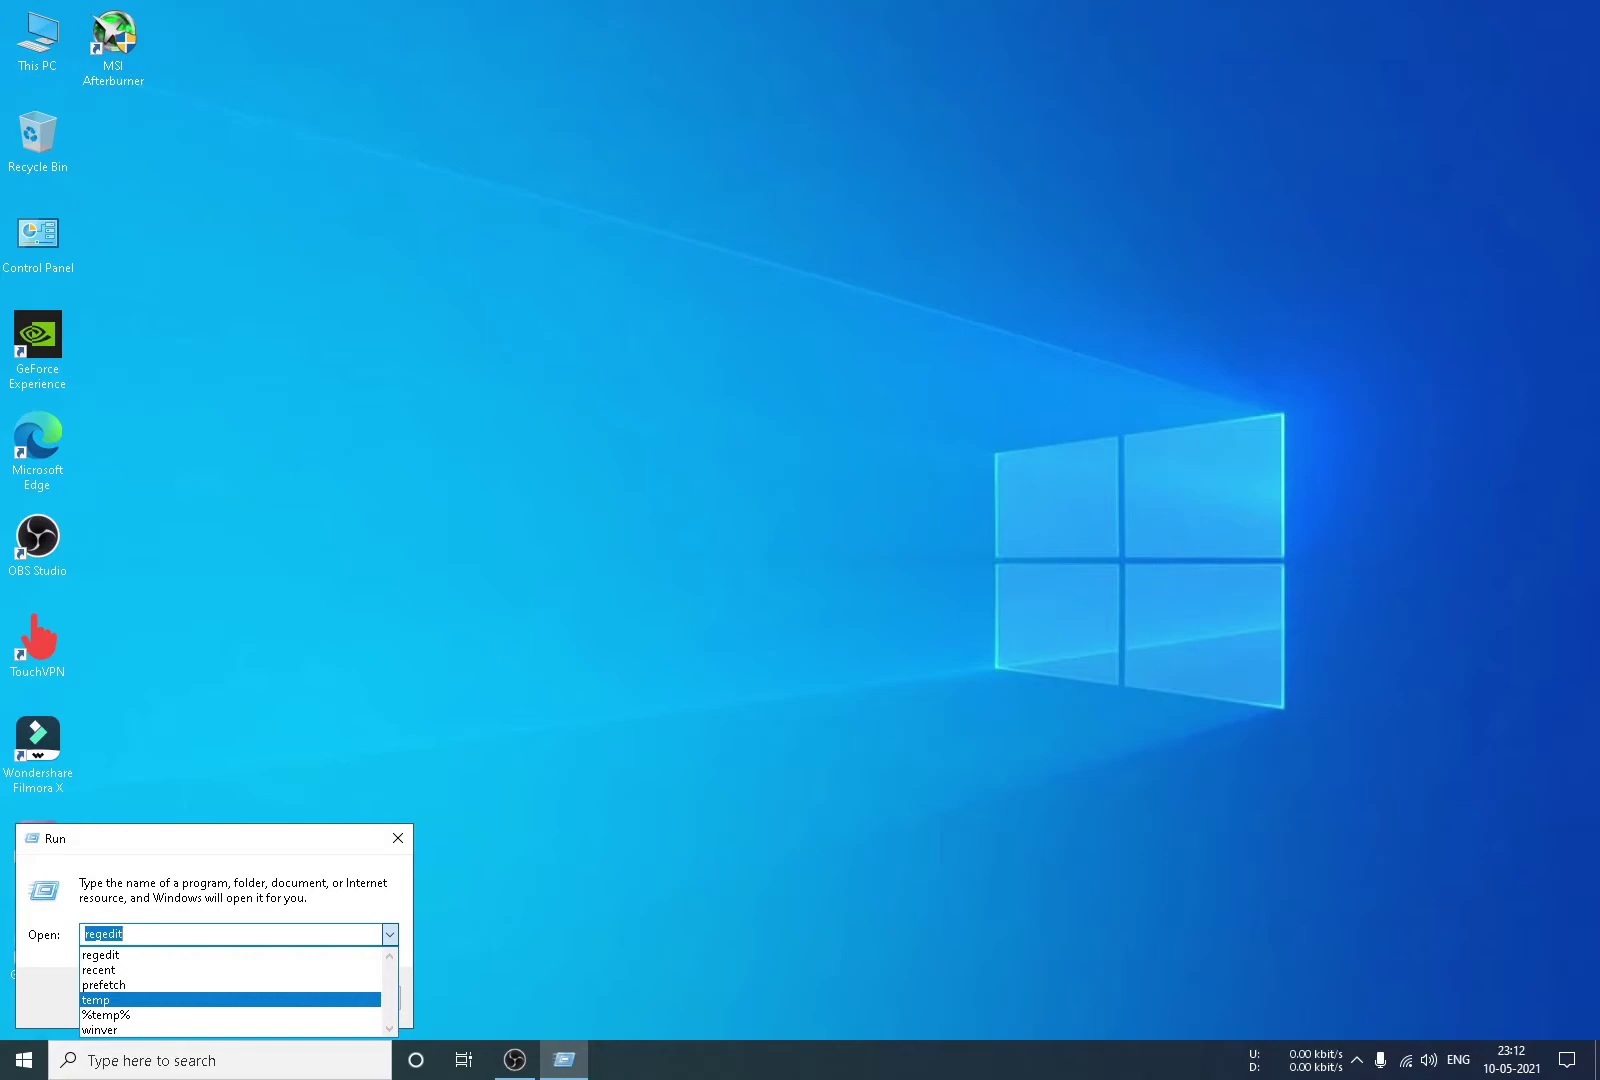
{"action": "key", "text": "Return"}
{"action": "key", "text": "Return"}
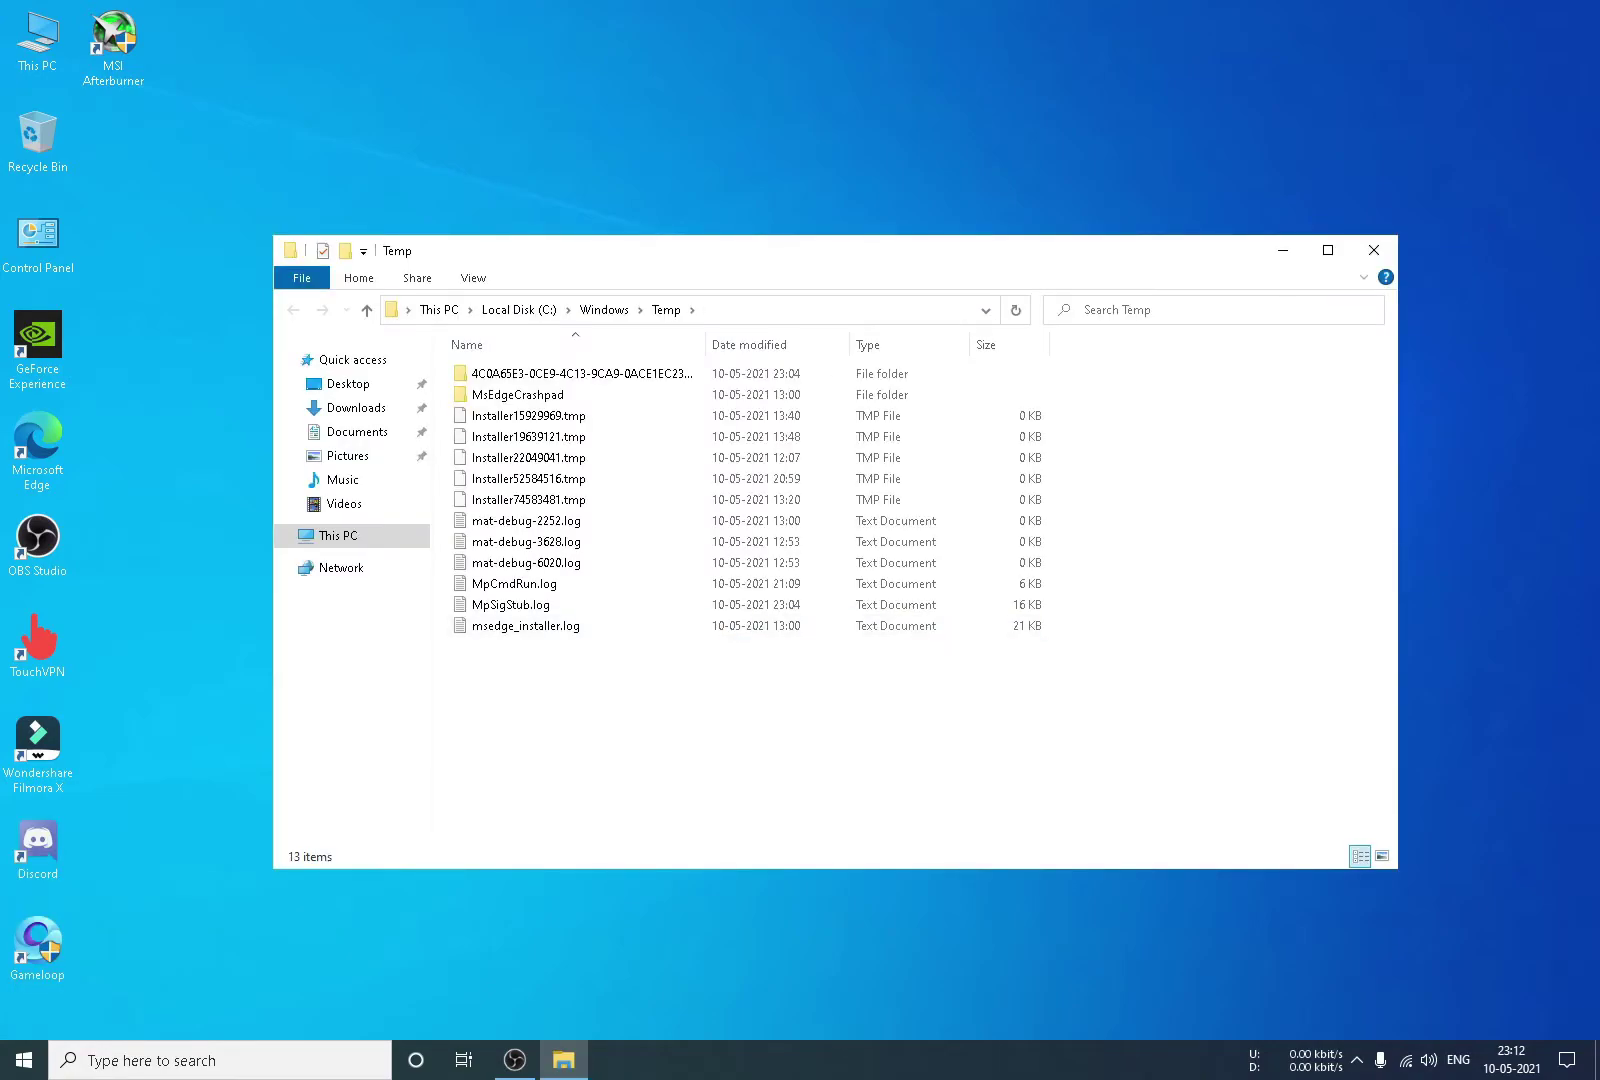
Delete all files and folders in the Windows Temp folder, skipping Installer52584516.tmp that is in use
{"action": "left_click_drag", "start_coordinate": [518, 698], "coordinate": [512, 363]}
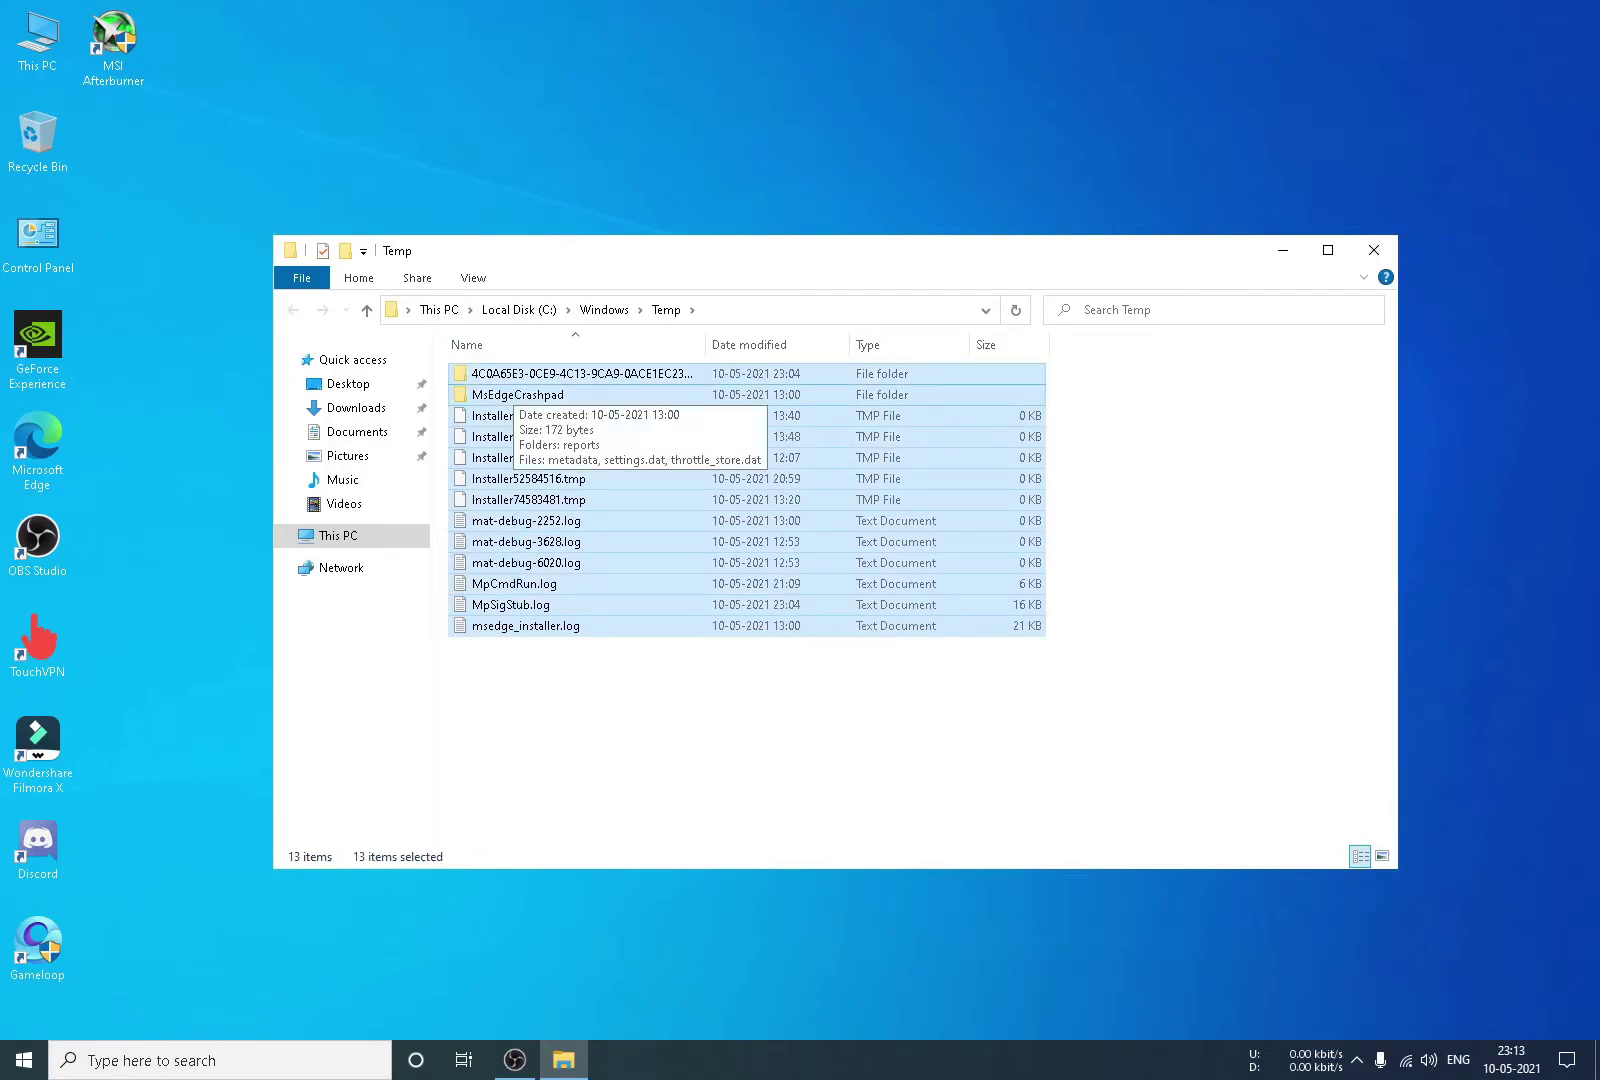
{"action": "key", "text": "Delete"}
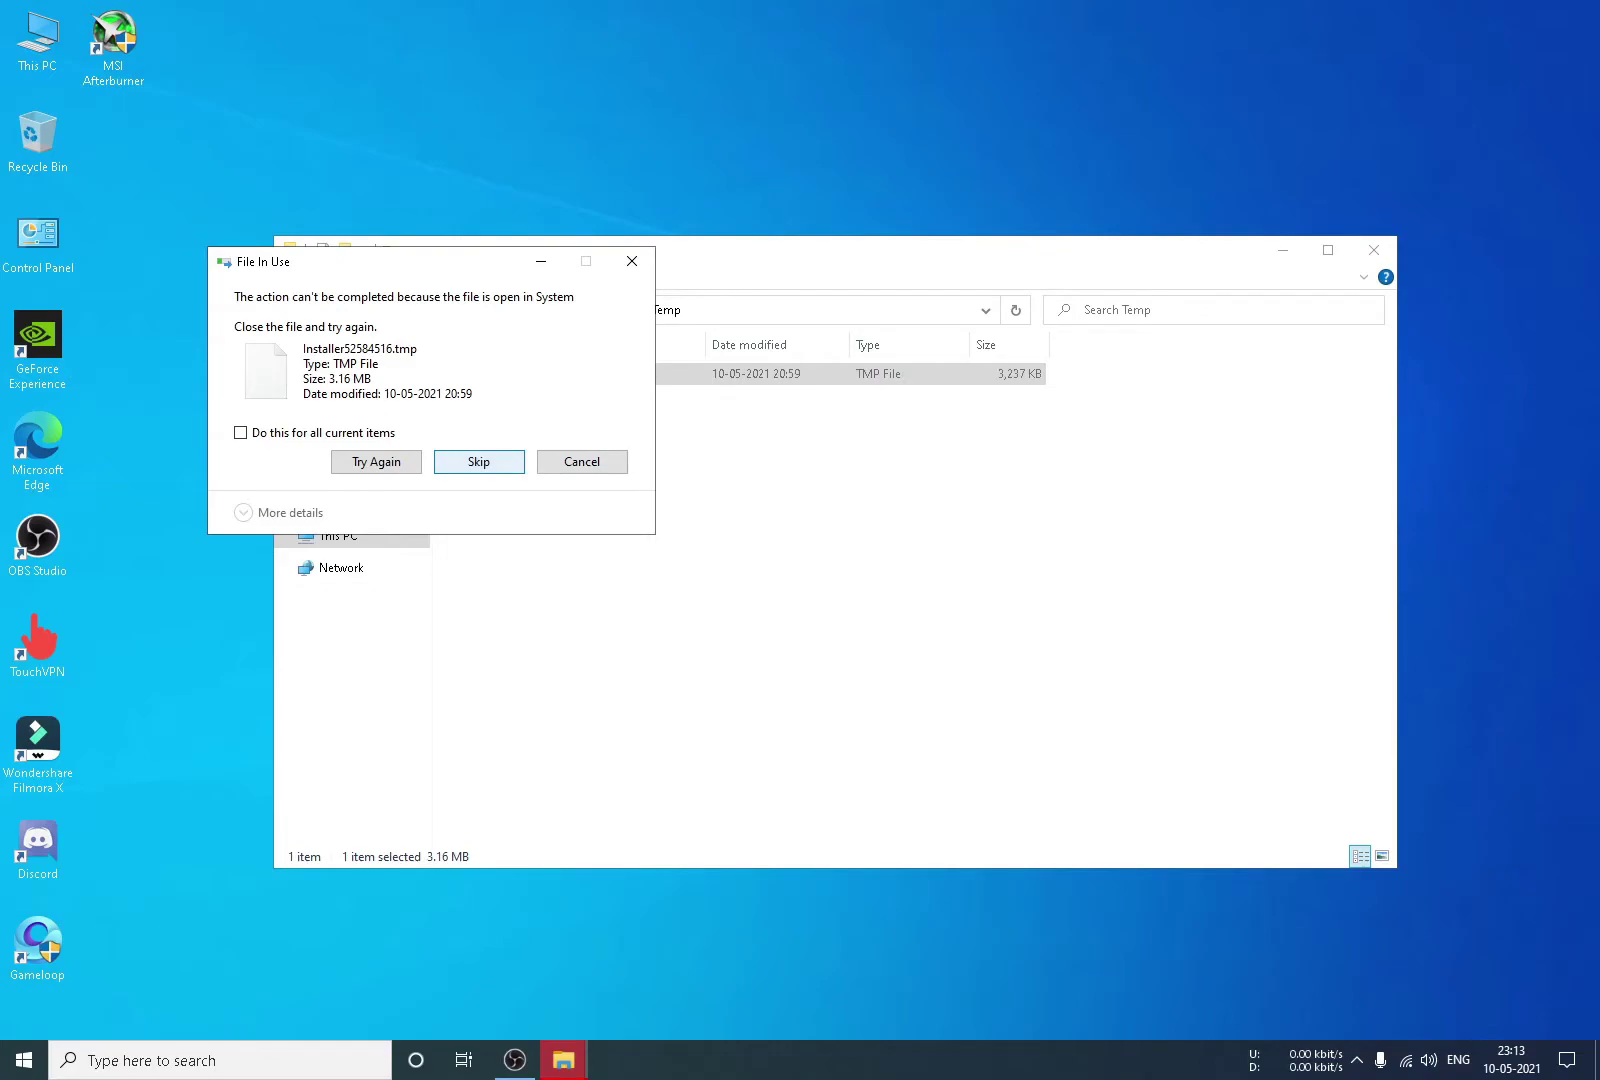
{"action": "key", "text": "Return"}
Open the user profile's local Temp folder by running %temp% from the Run dialog
{"action": "key", "text": "super+x"}
{"action": "key", "text": "r"}
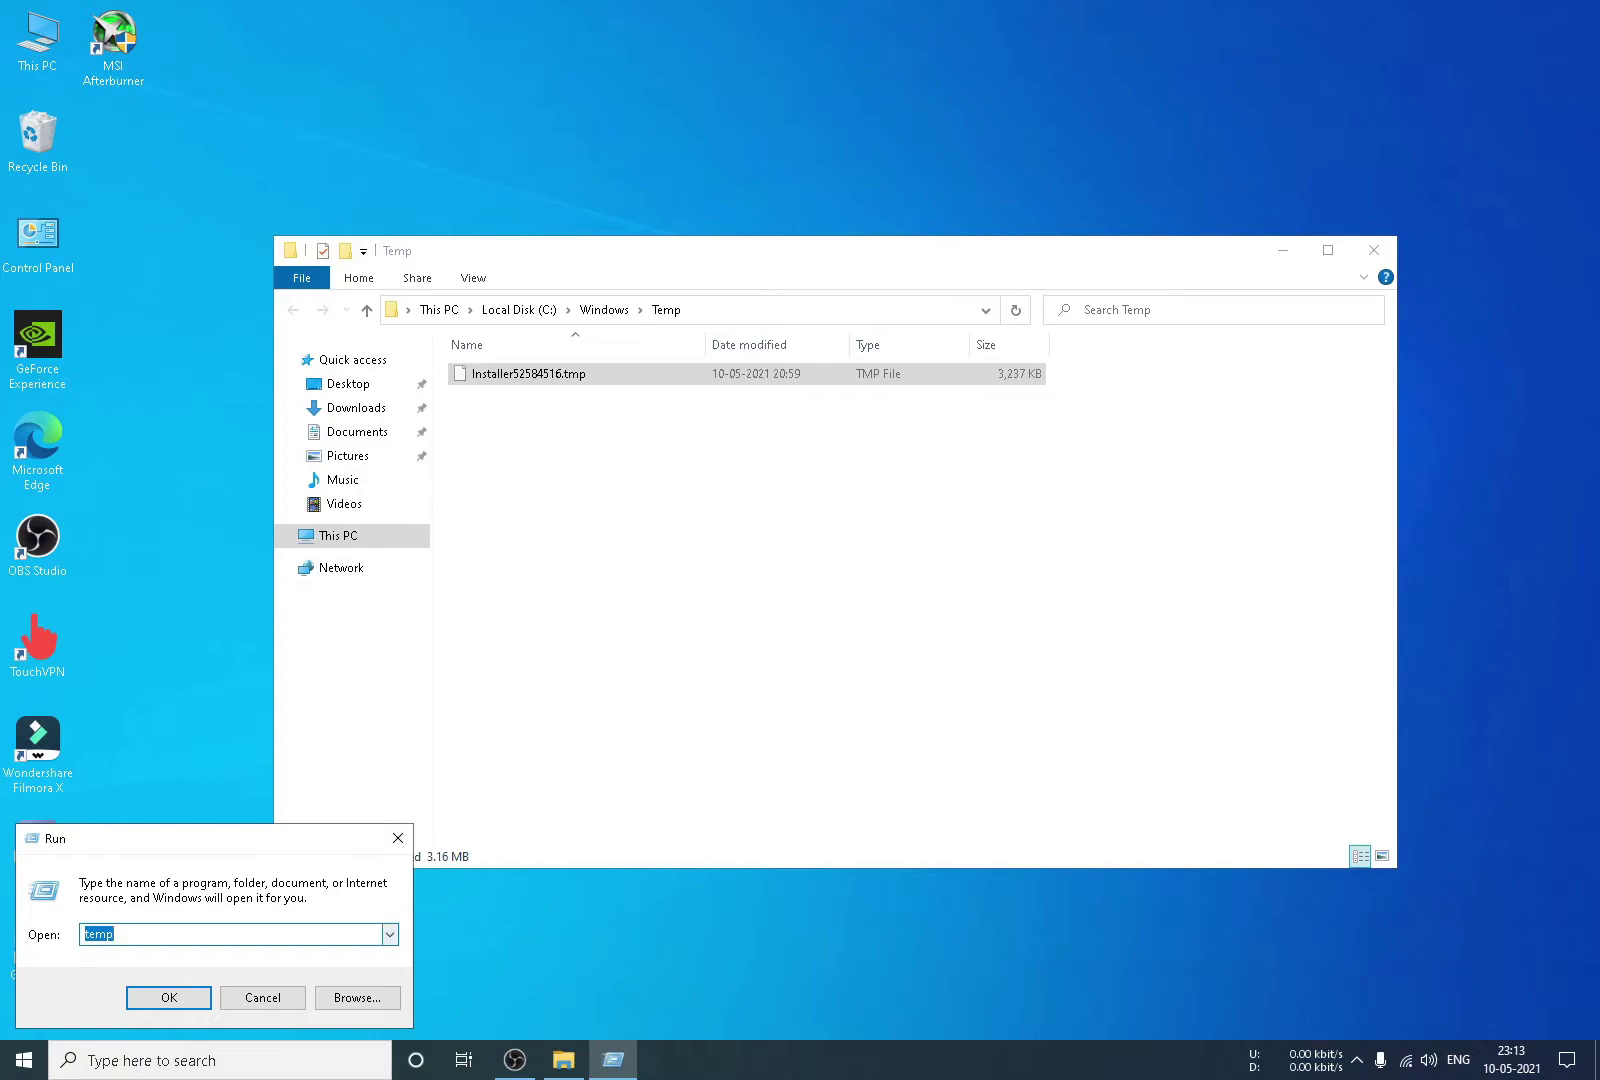
{"action": "key", "text": "alt+Down"}
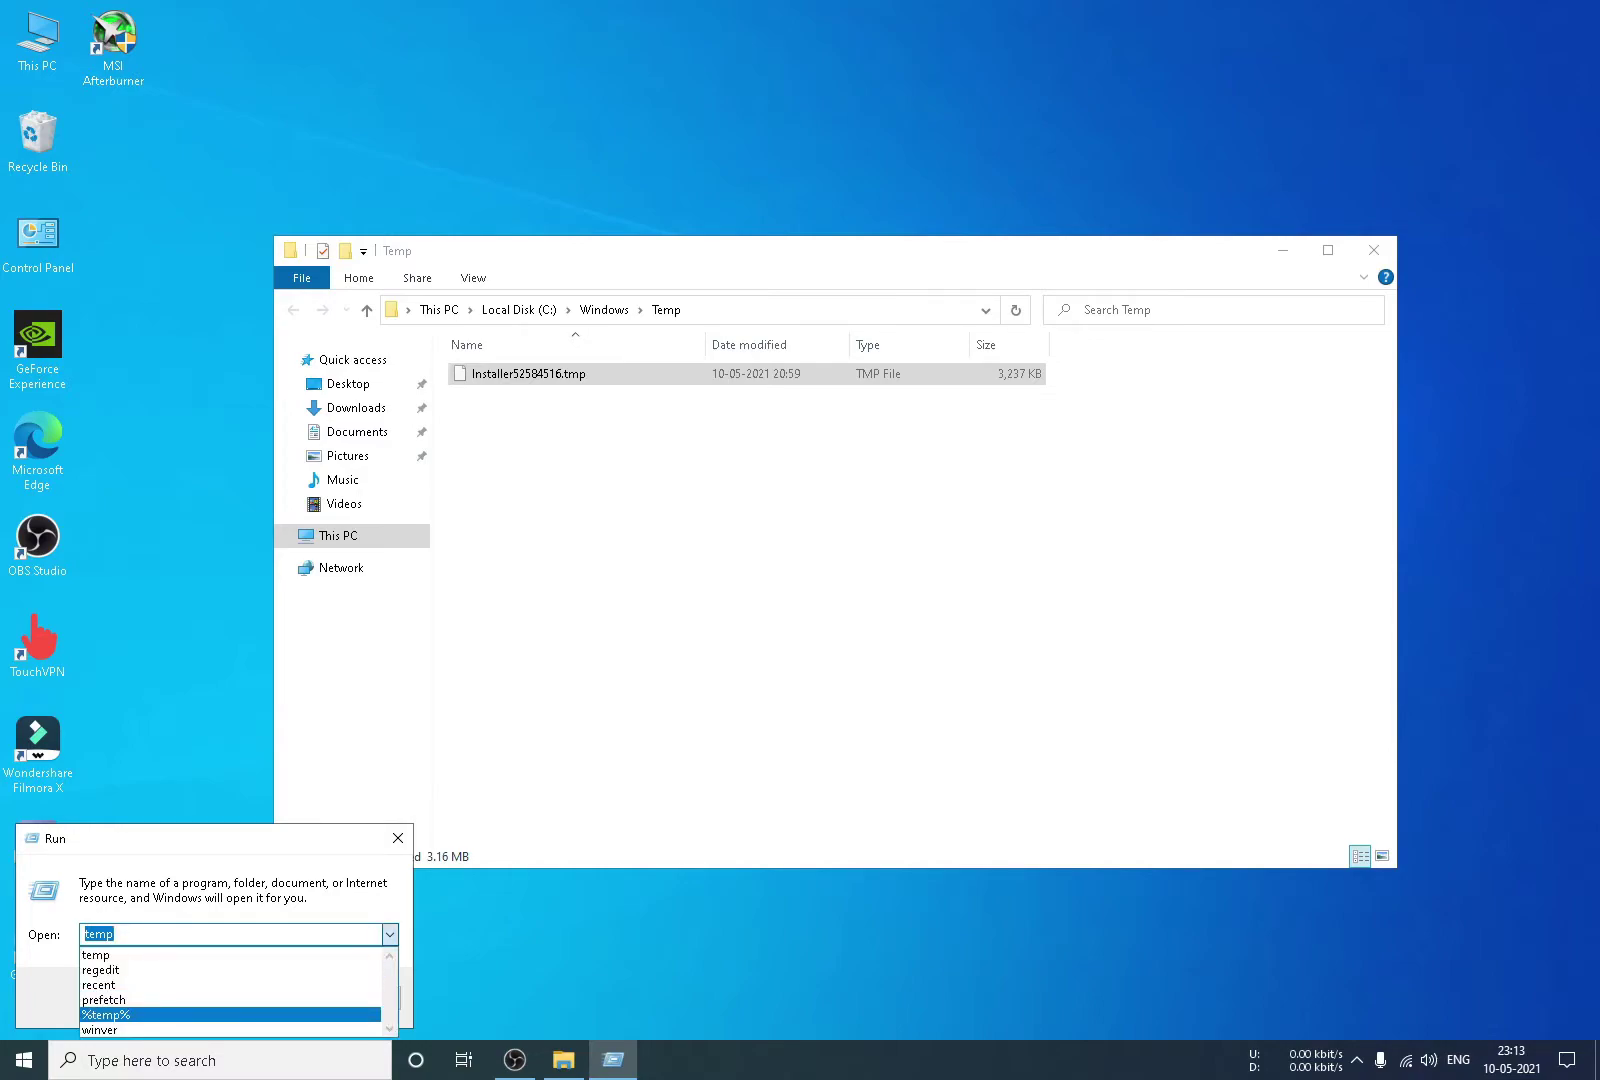
{"action": "key", "text": "Return"}
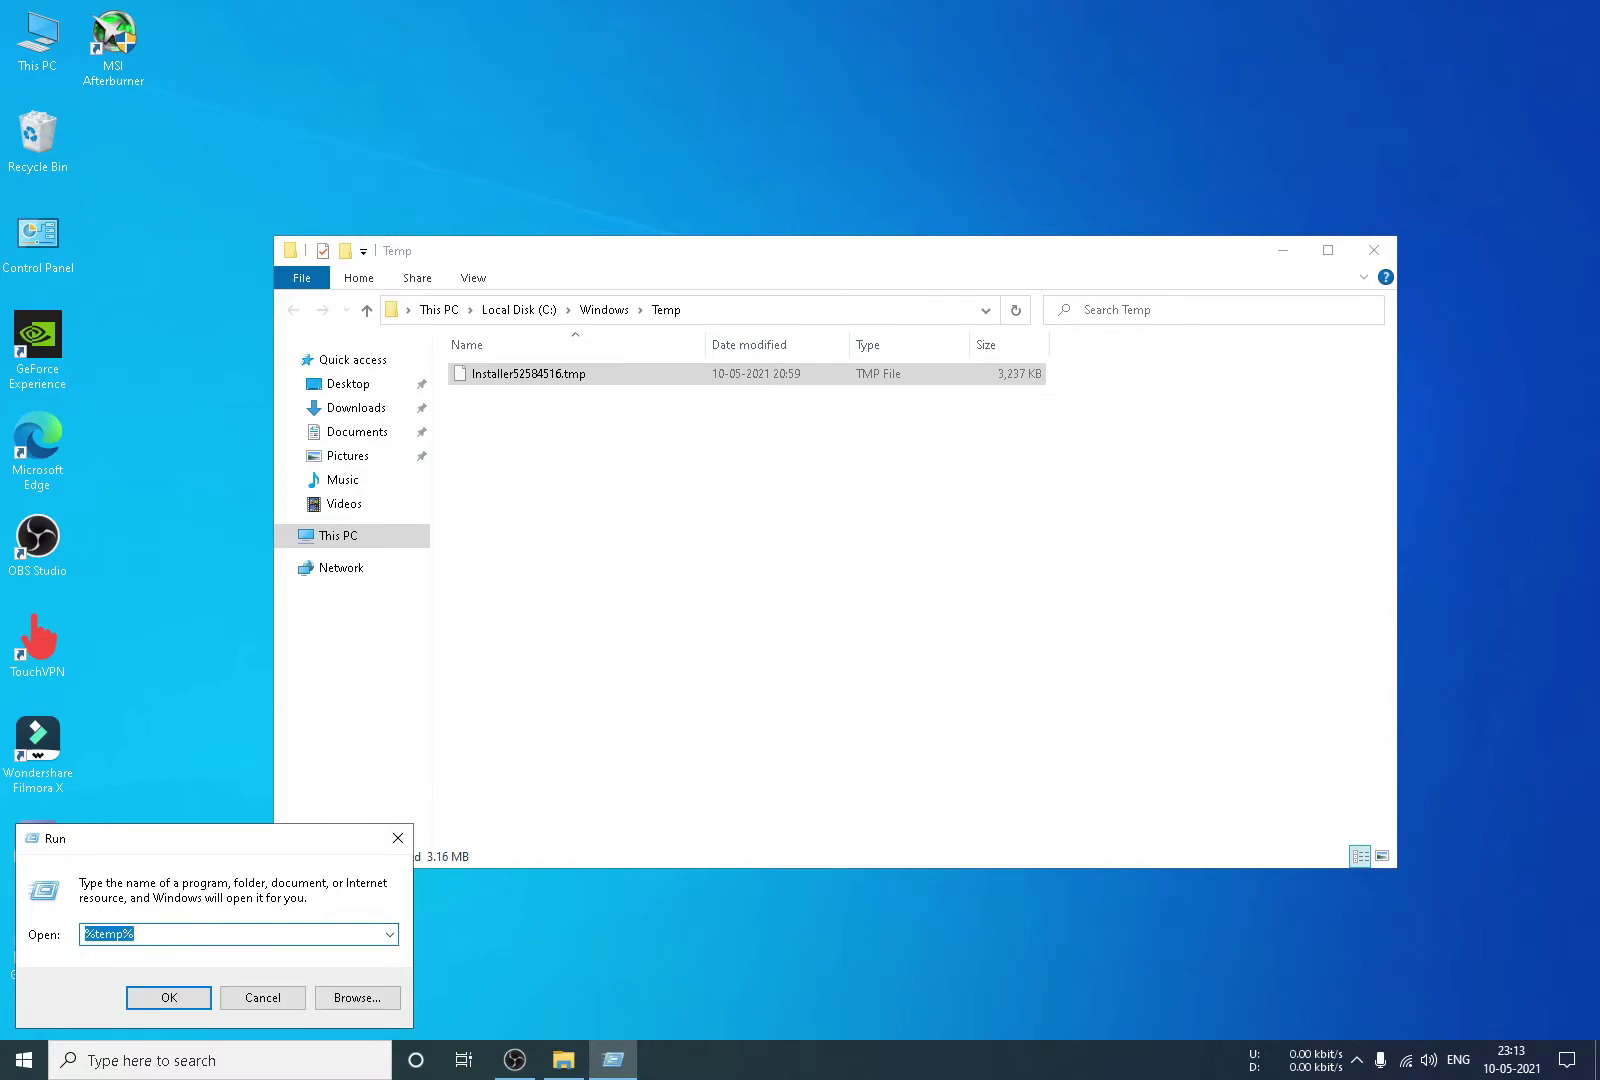
{"action": "key", "text": "Return"}
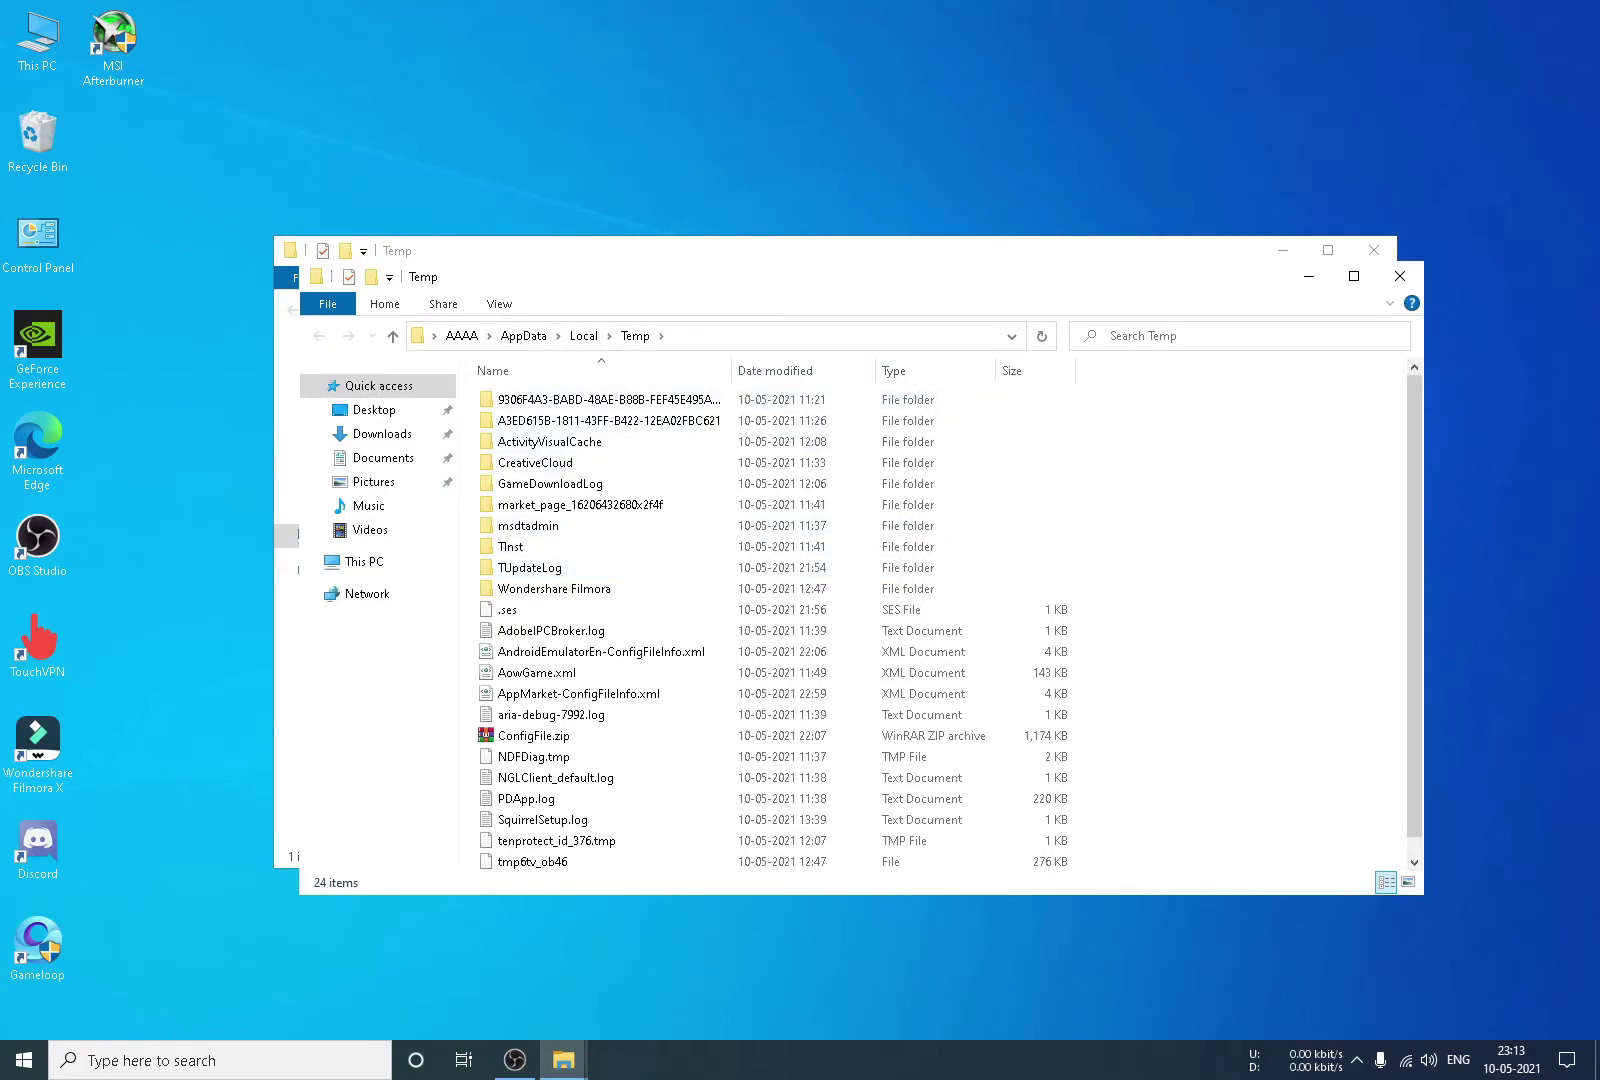
Delete all files and folders in the user profile's local Temp folder
{"action": "key", "text": "ctrl+a"}
{"action": "key", "text": "Delete"}
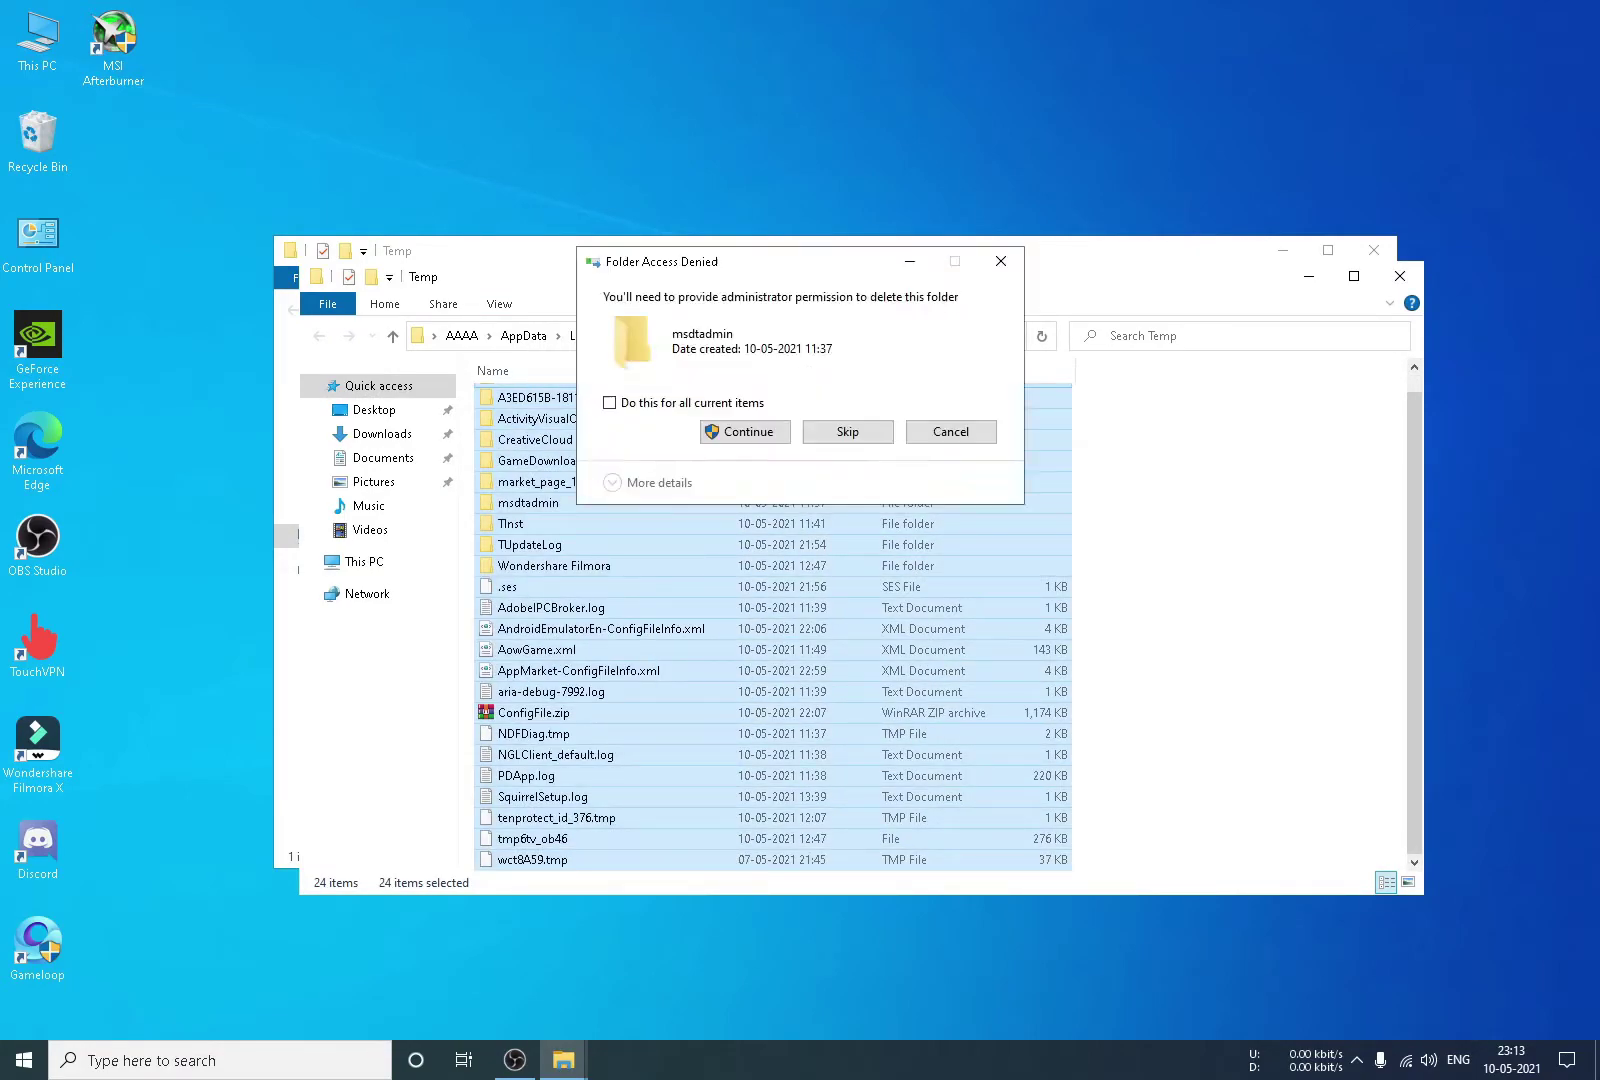
{"action": "key", "text": "Tab"}
{"action": "key", "text": "Return"}
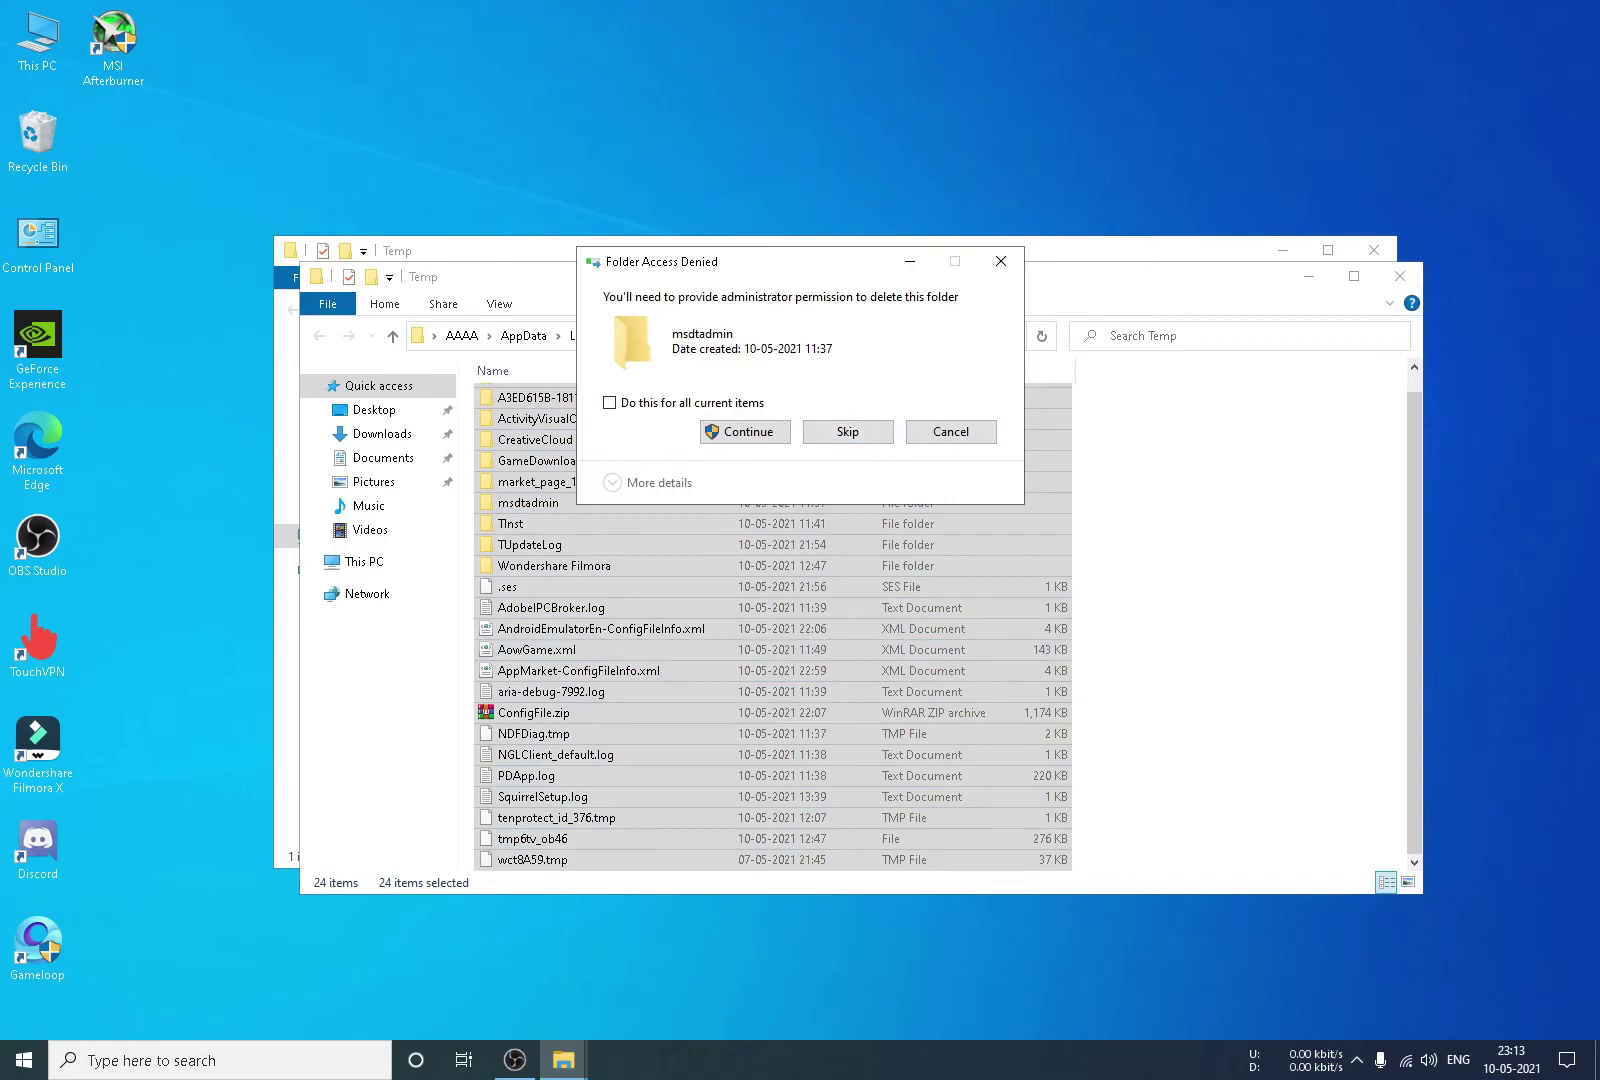
Open the Prefetch folder by running prefetch from the Run dialog and grant permanent access to it
{"action": "key", "text": "super+x"}
{"action": "key", "text": "Up"}
{"action": "key", "text": "Up"}
{"action": "key", "text": "Return"}
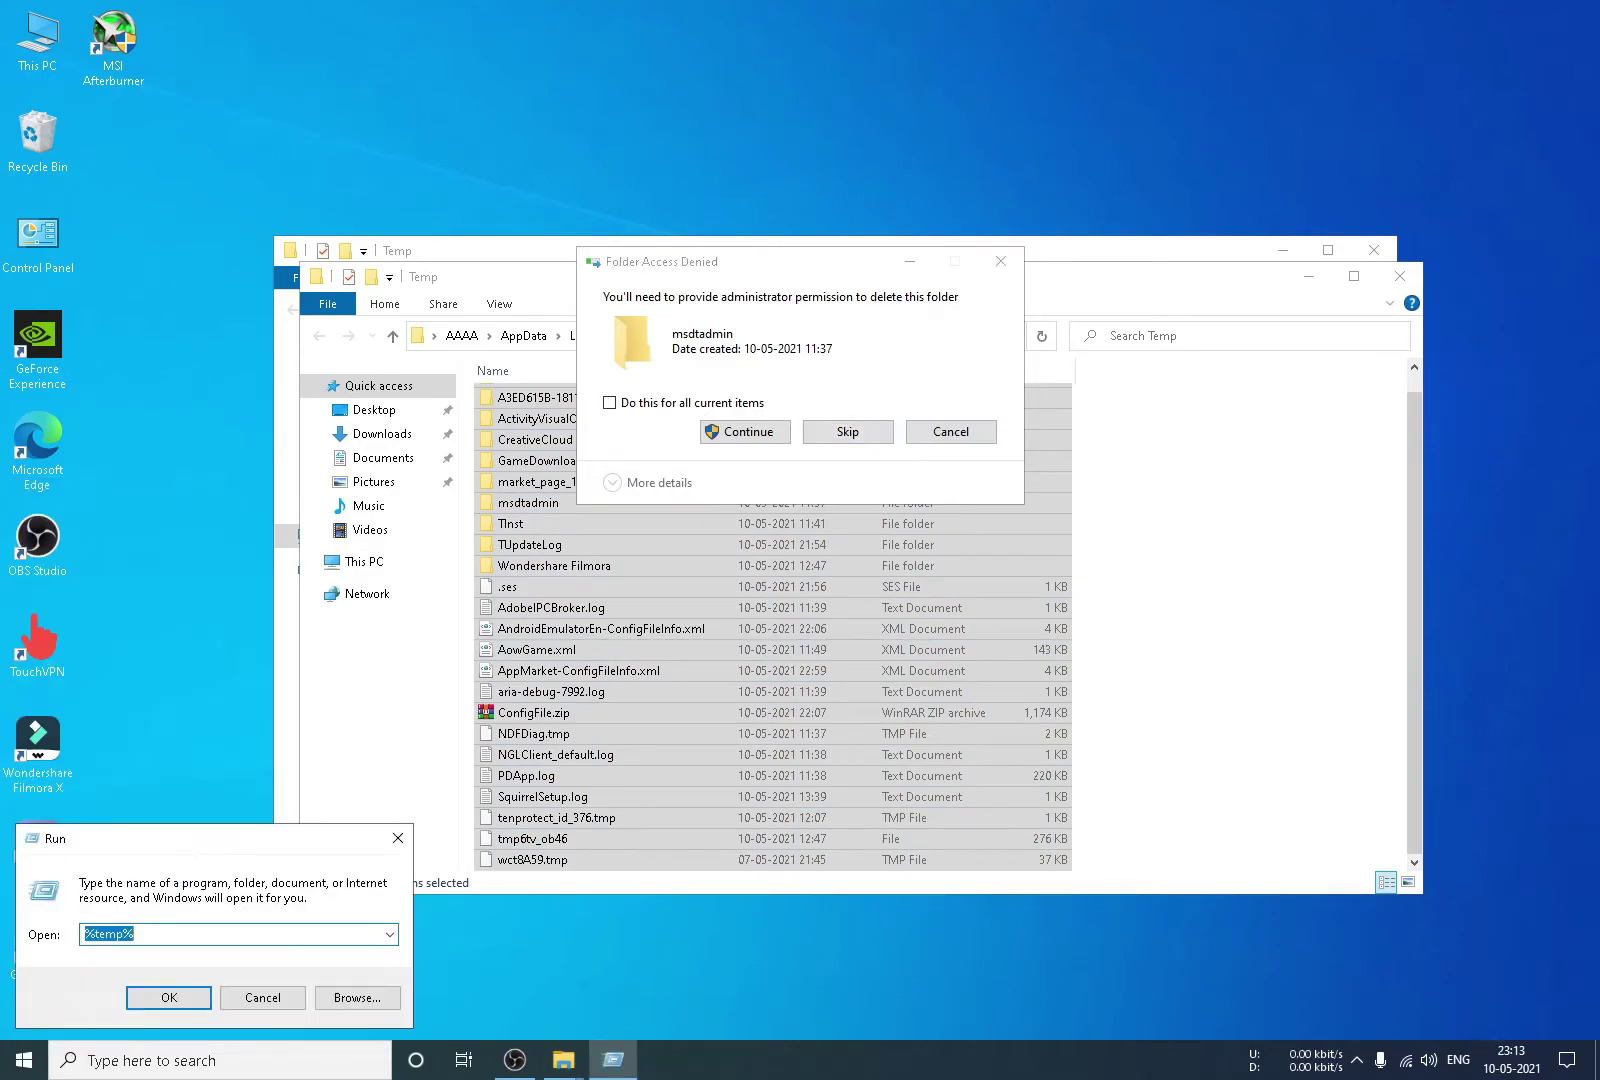
{"action": "left_click", "coordinate": [390, 934]}
{"action": "left_click", "coordinate": [130, 1014]}
{"action": "key", "text": "Return"}
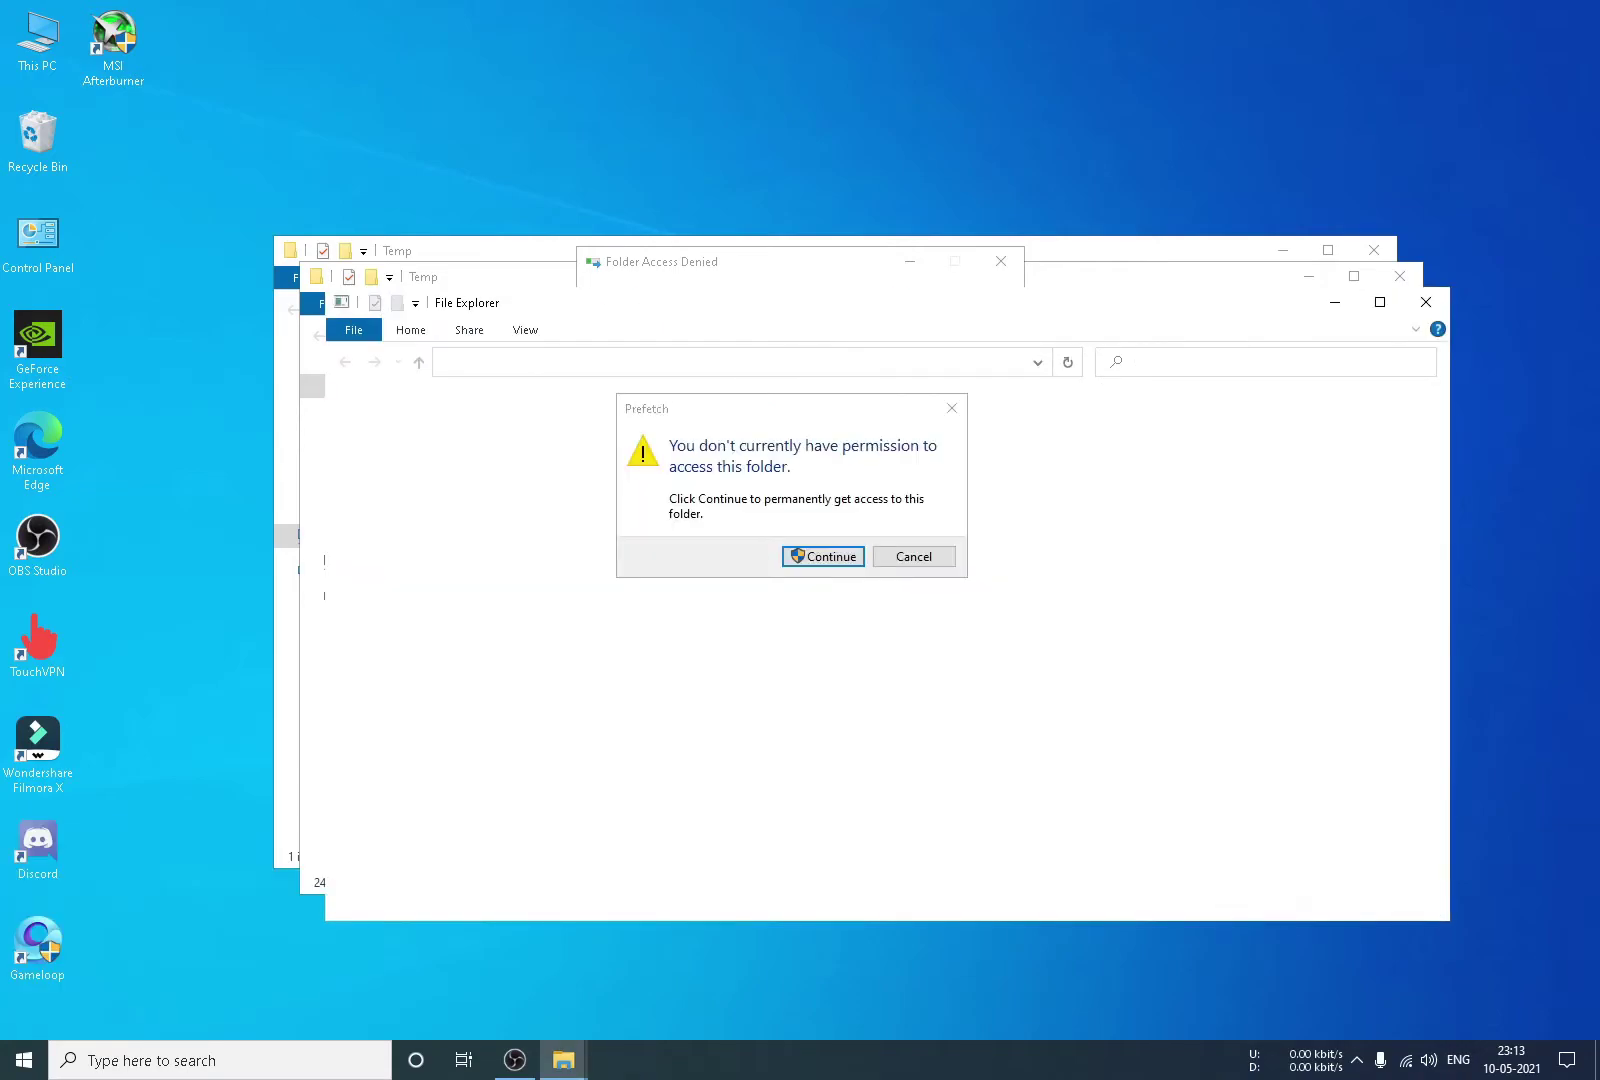
{"action": "key", "text": "Return"}
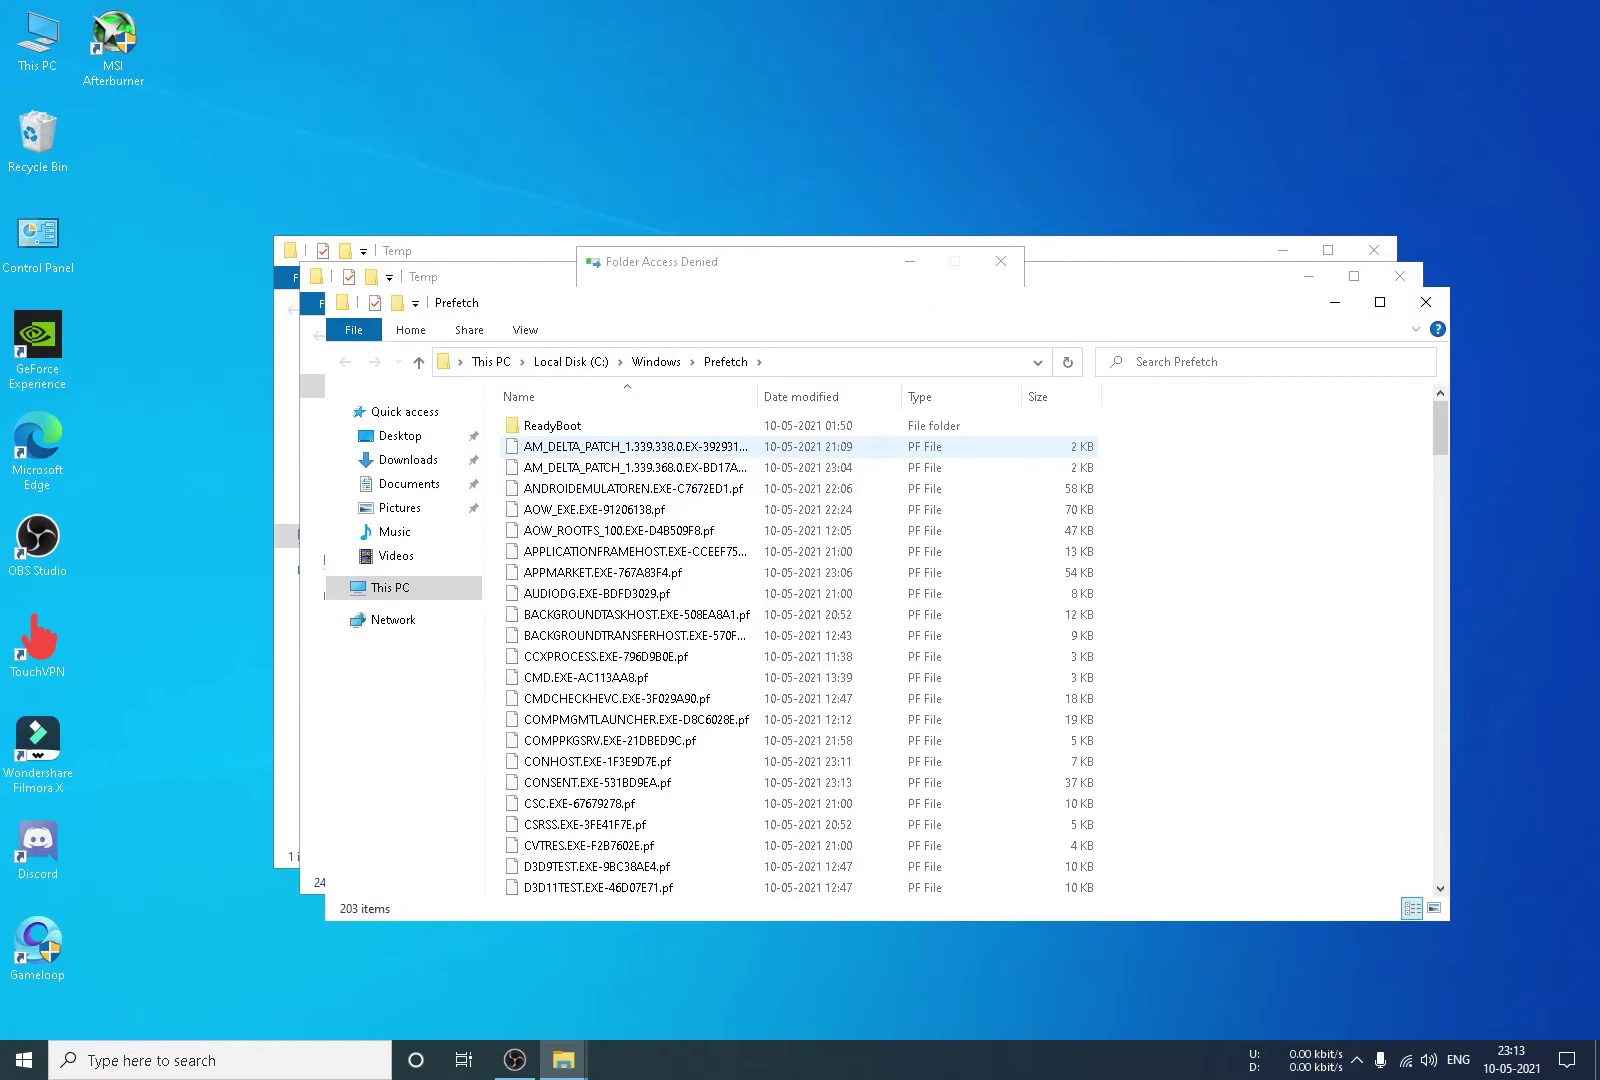
Delete all Prefetch files except the ReadyBoot folder, and answer the access prompts of the pending Temp folder deletion
{"action": "key", "text": "shift+Down"}
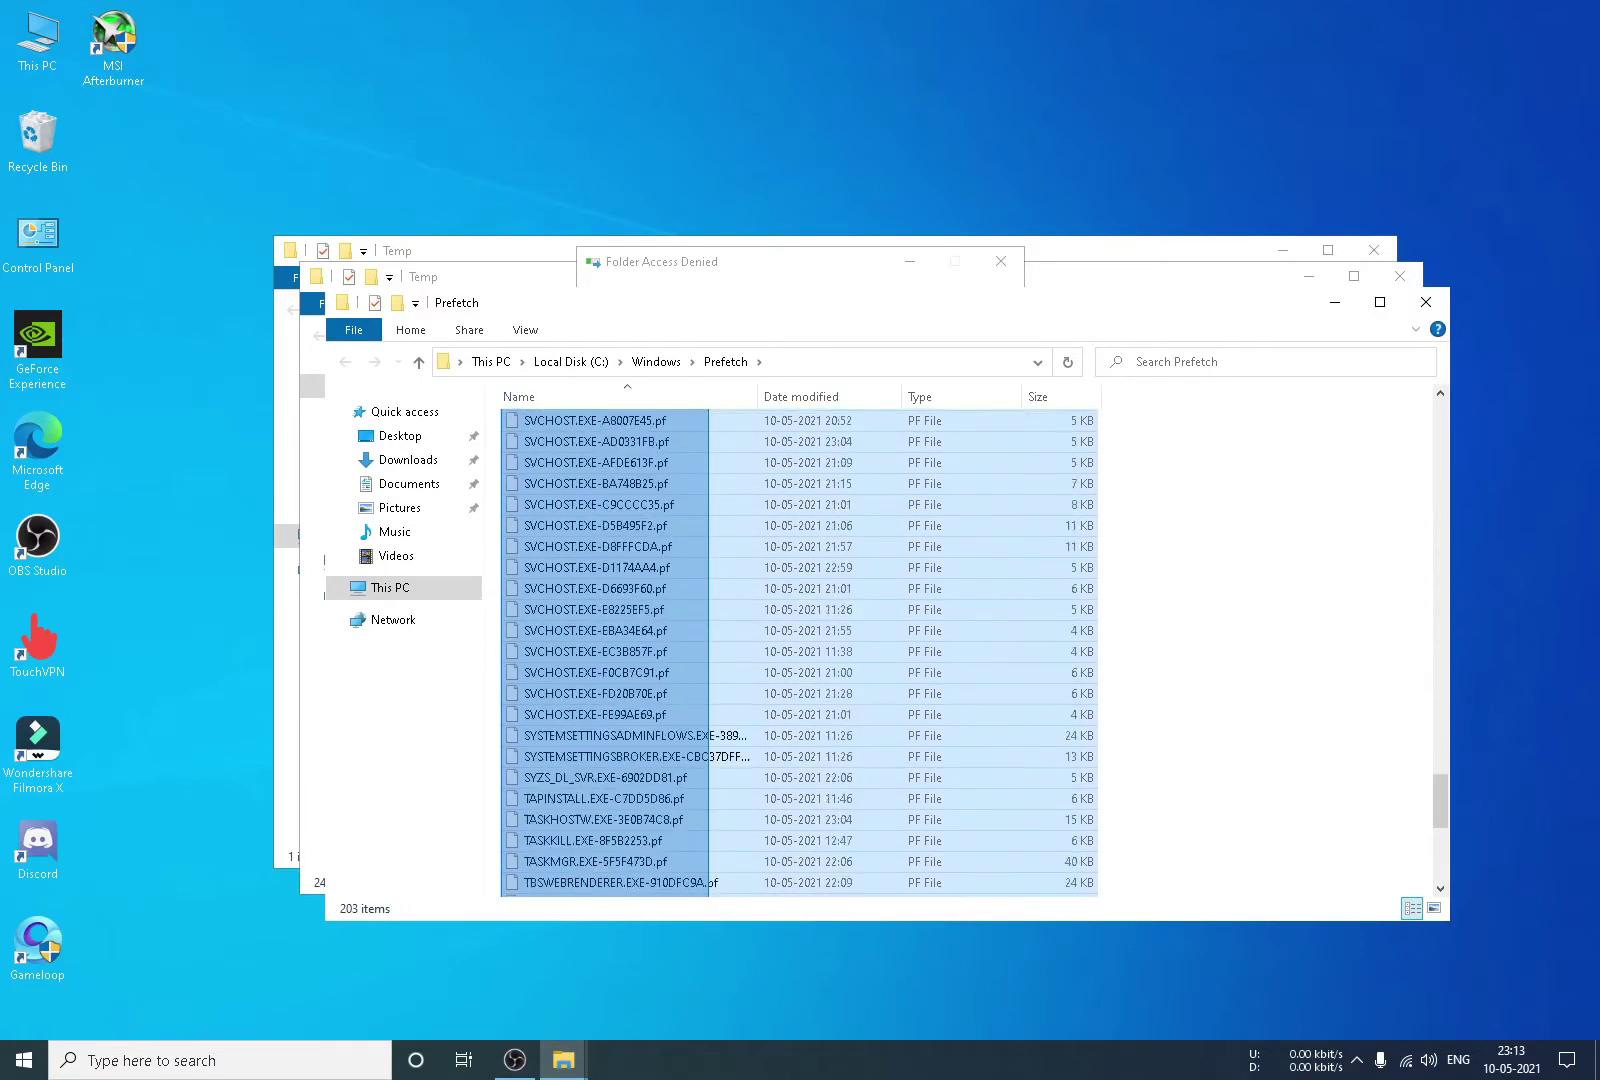
{"action": "key", "text": "shift+End"}
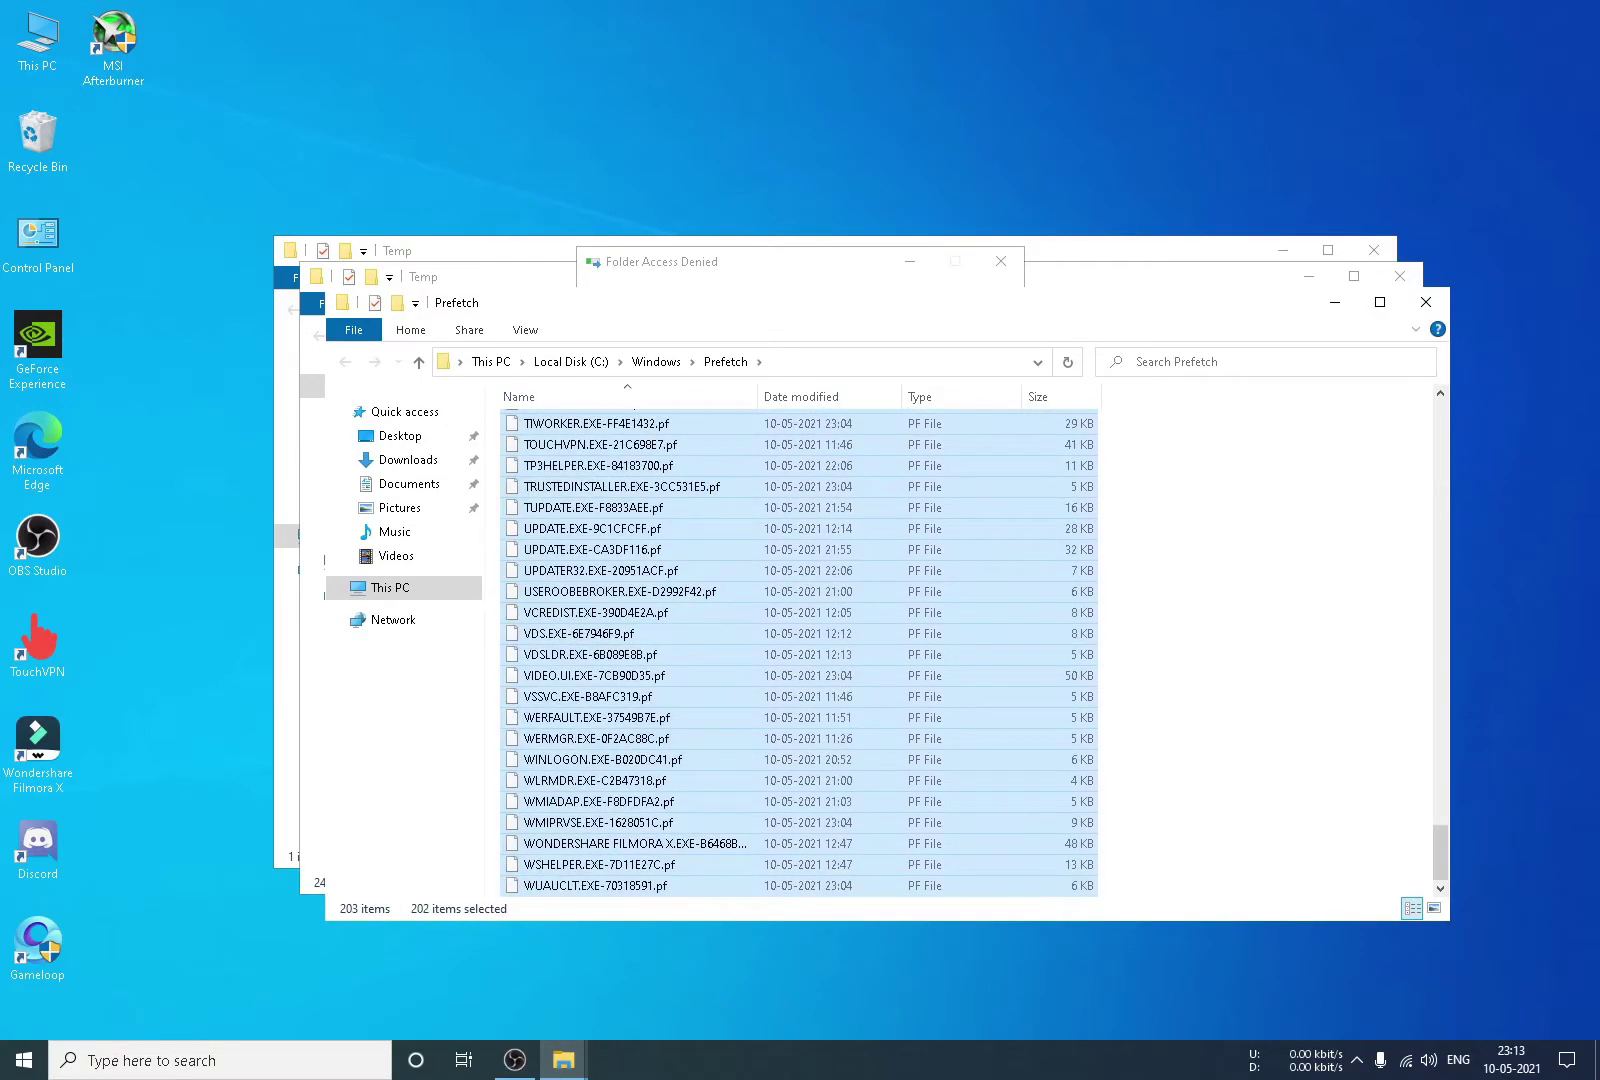
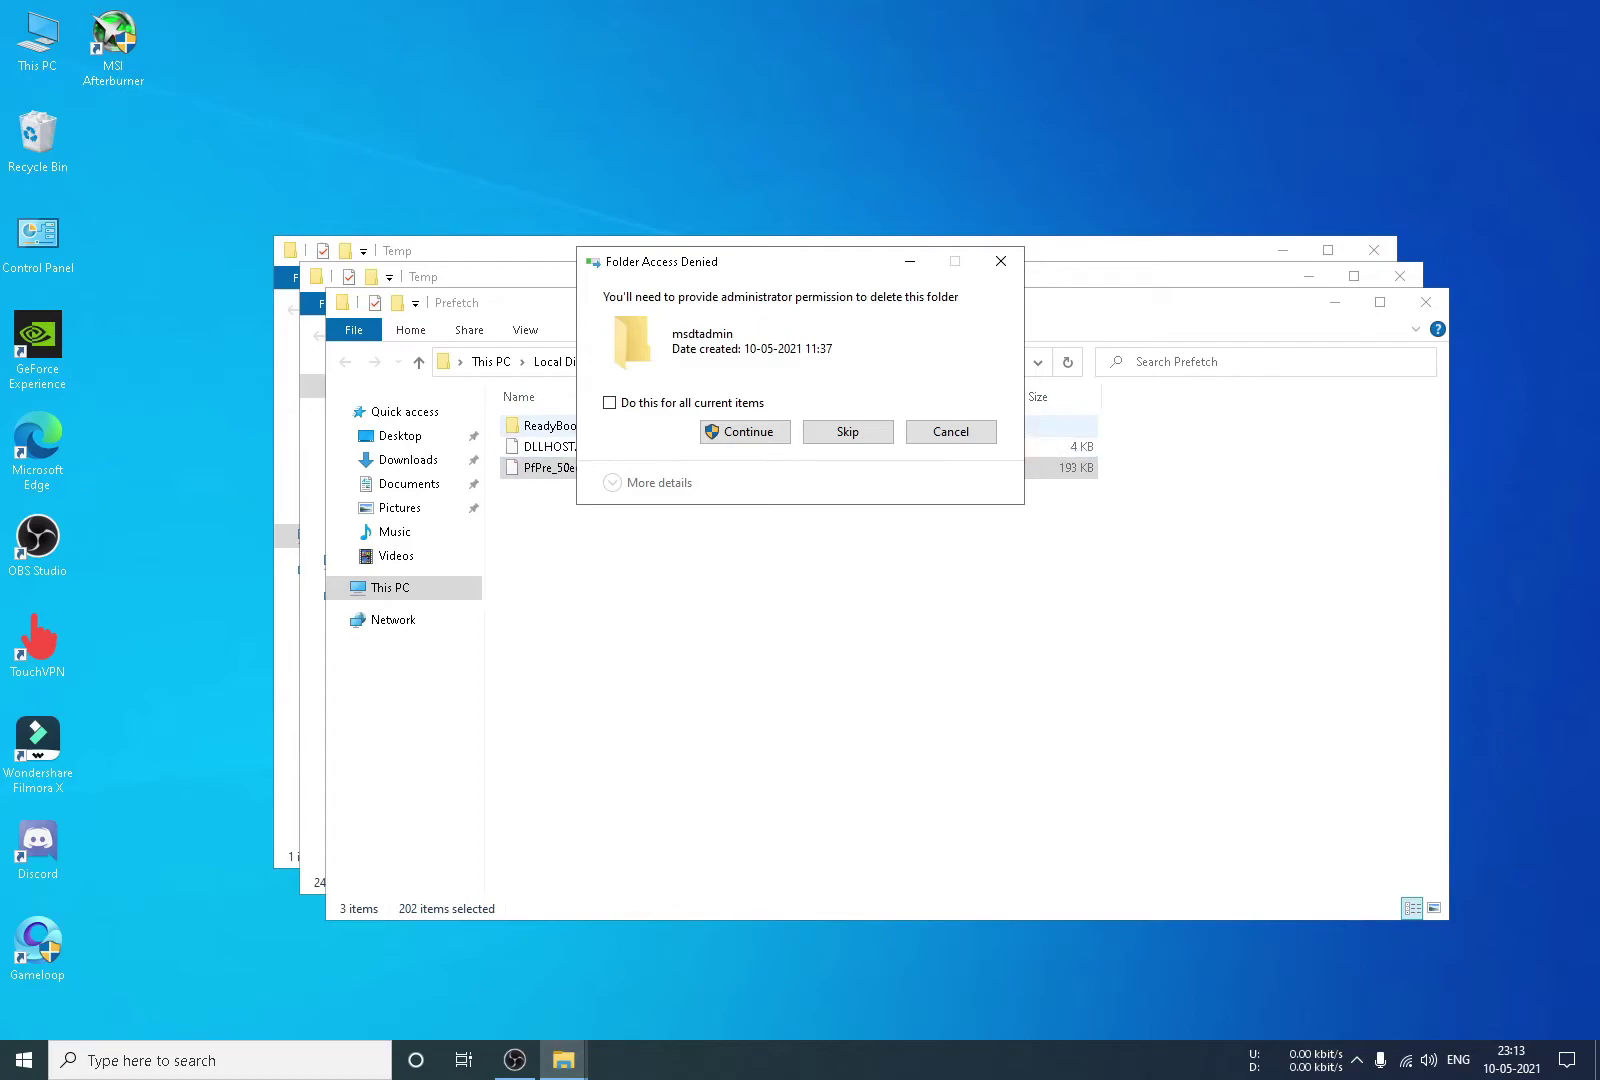
{"action": "key", "text": "Tab"}
{"action": "key", "text": "Return"}
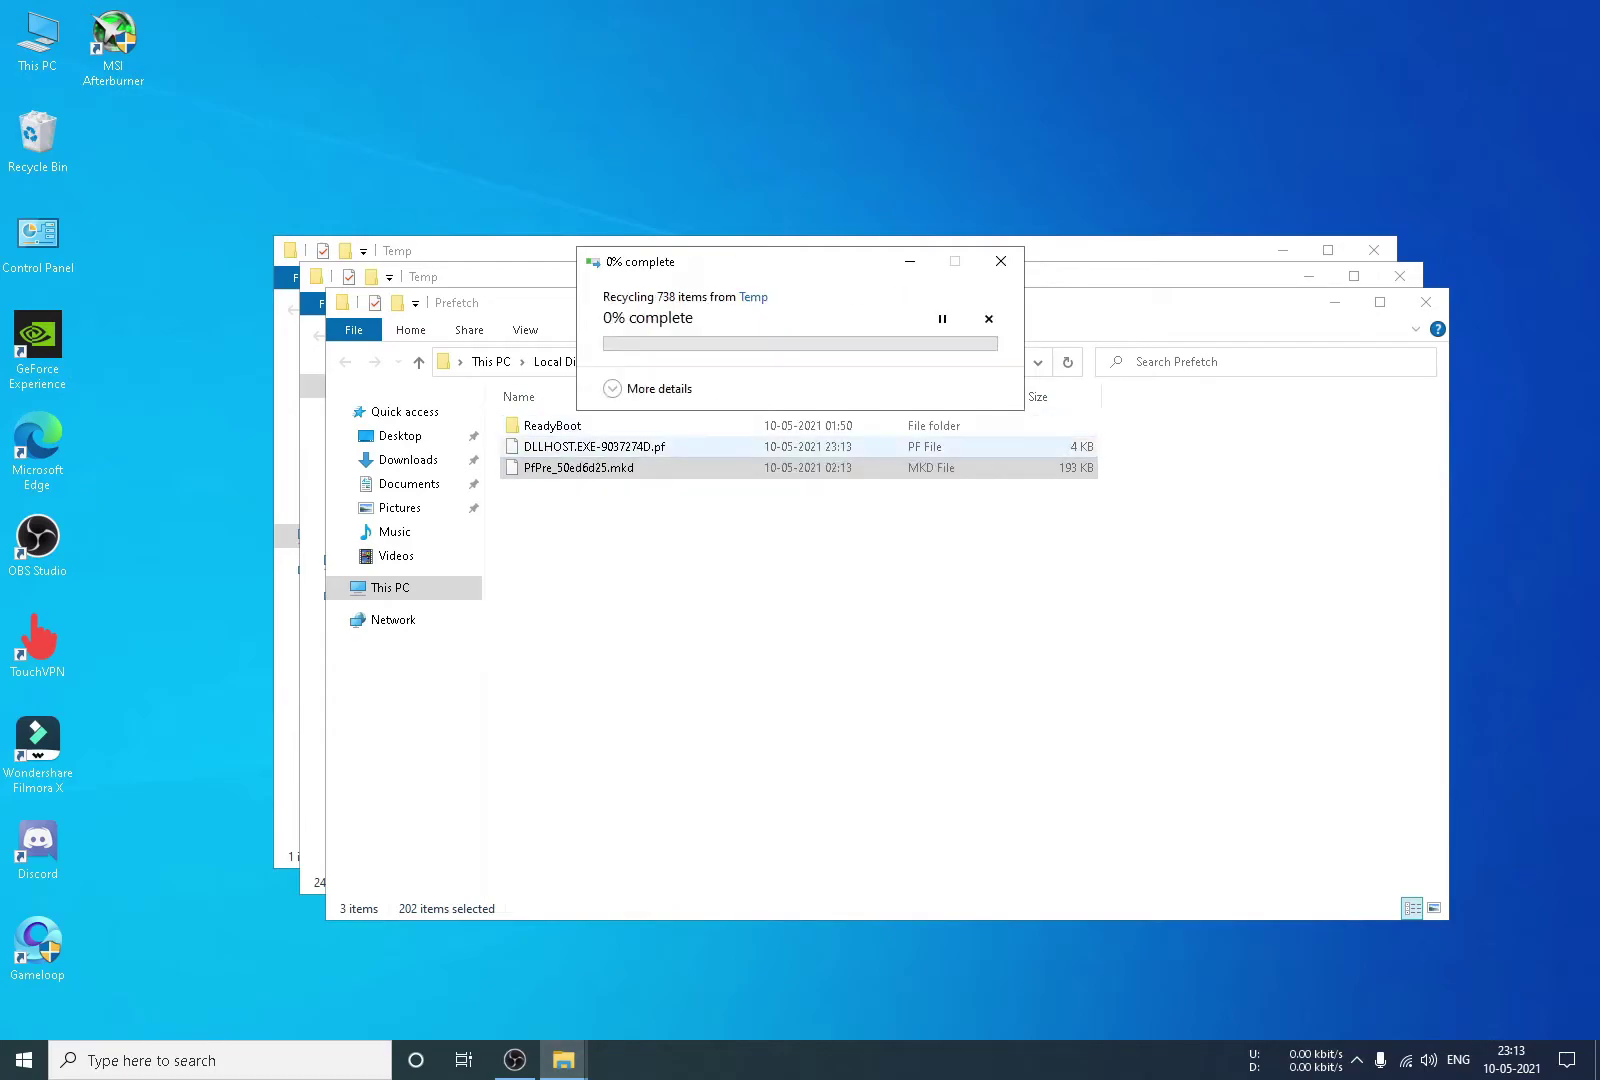
{"action": "key", "text": "Tab"}
{"action": "key", "text": "Return"}
Open the Recent folder from the Run dialog and select all its shortcuts
{"action": "key", "text": "super+x"}
{"action": "key", "text": "r"}
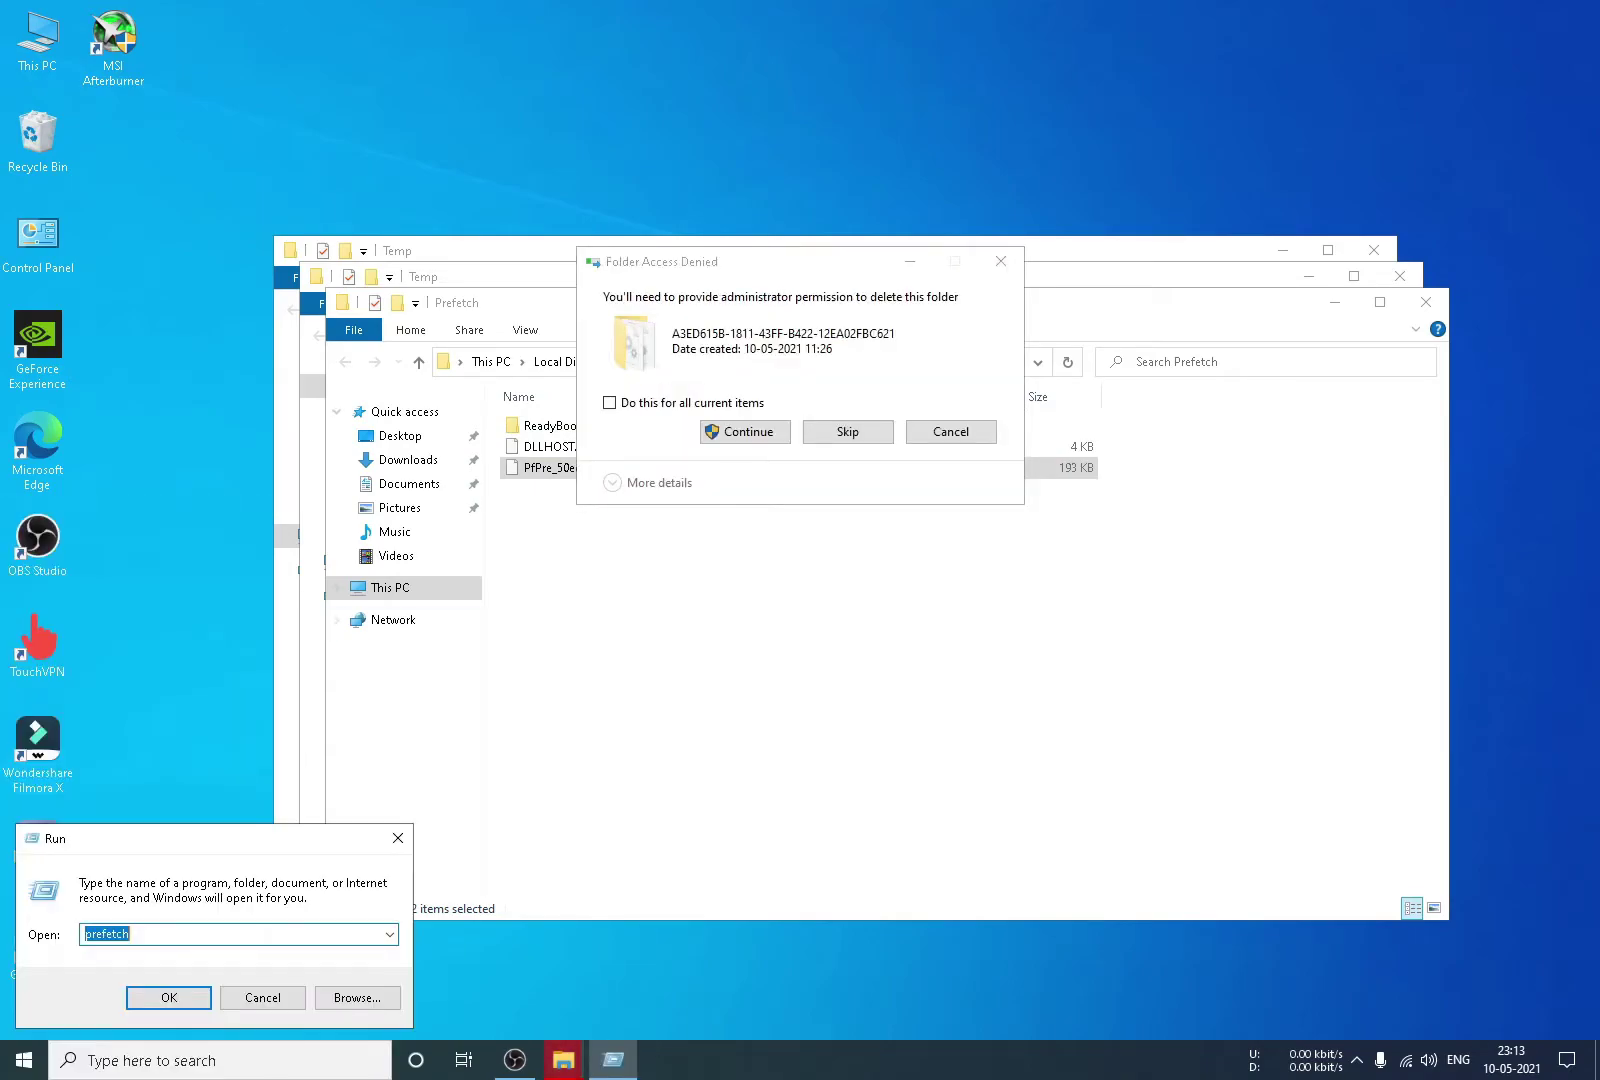
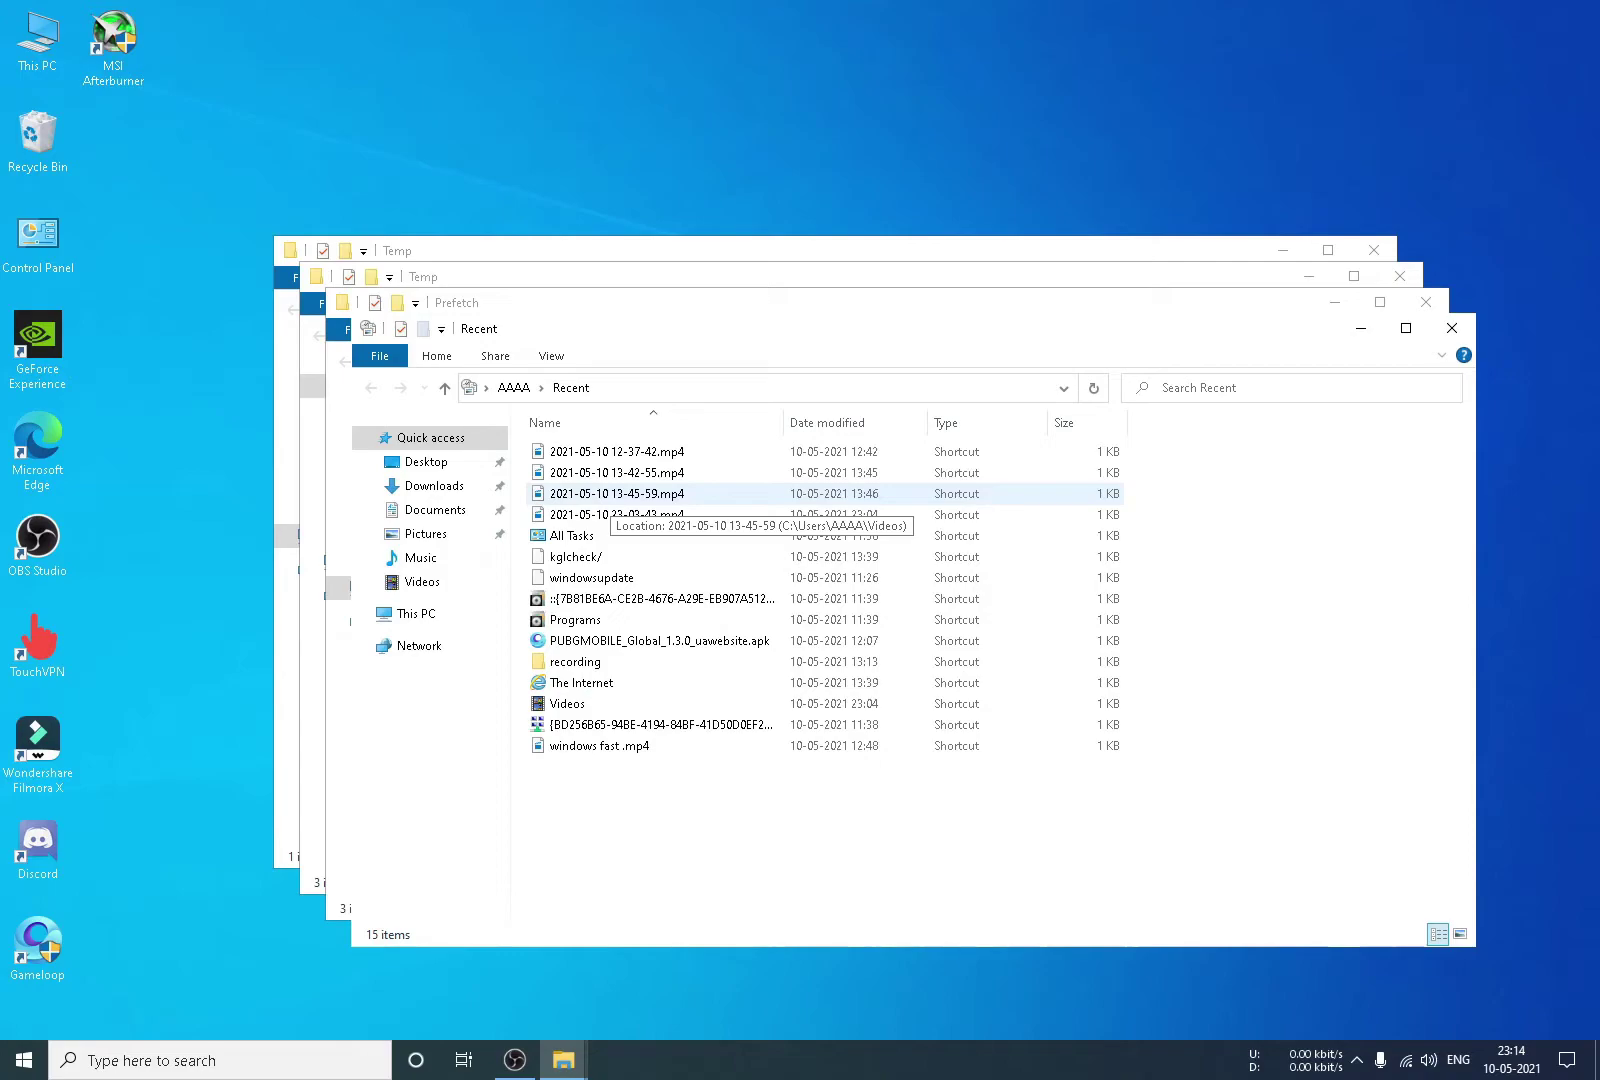
{"action": "key", "text": "ctrl+a"}
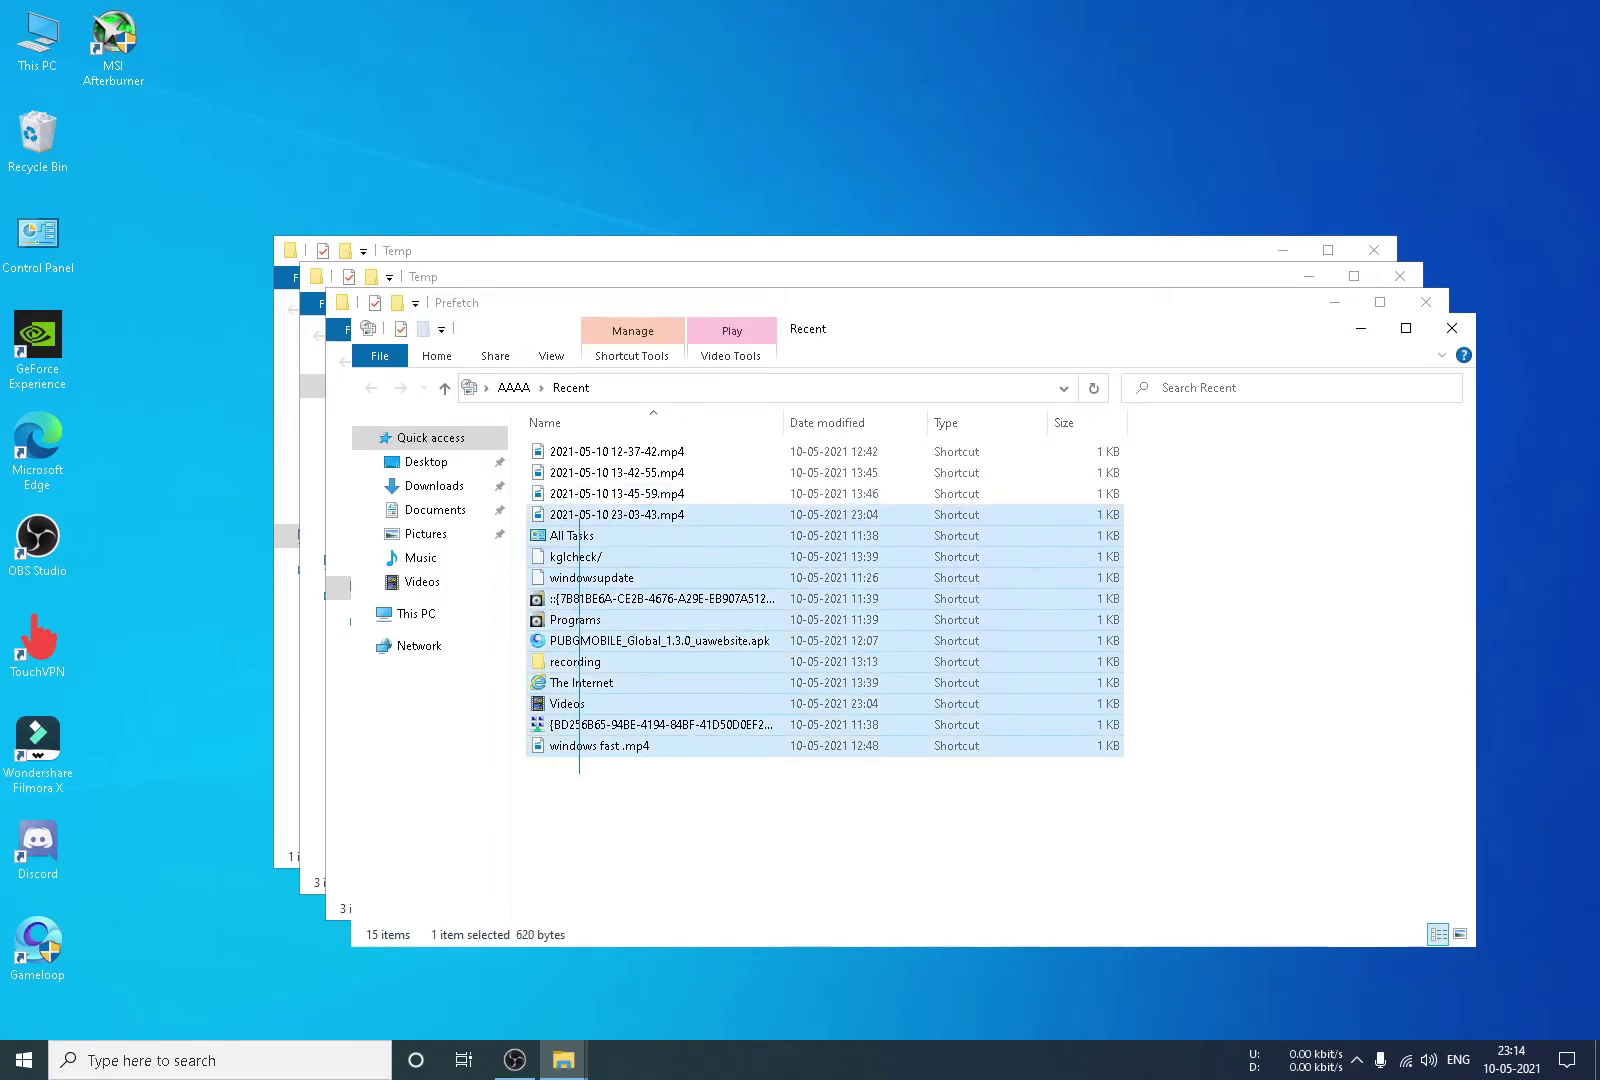
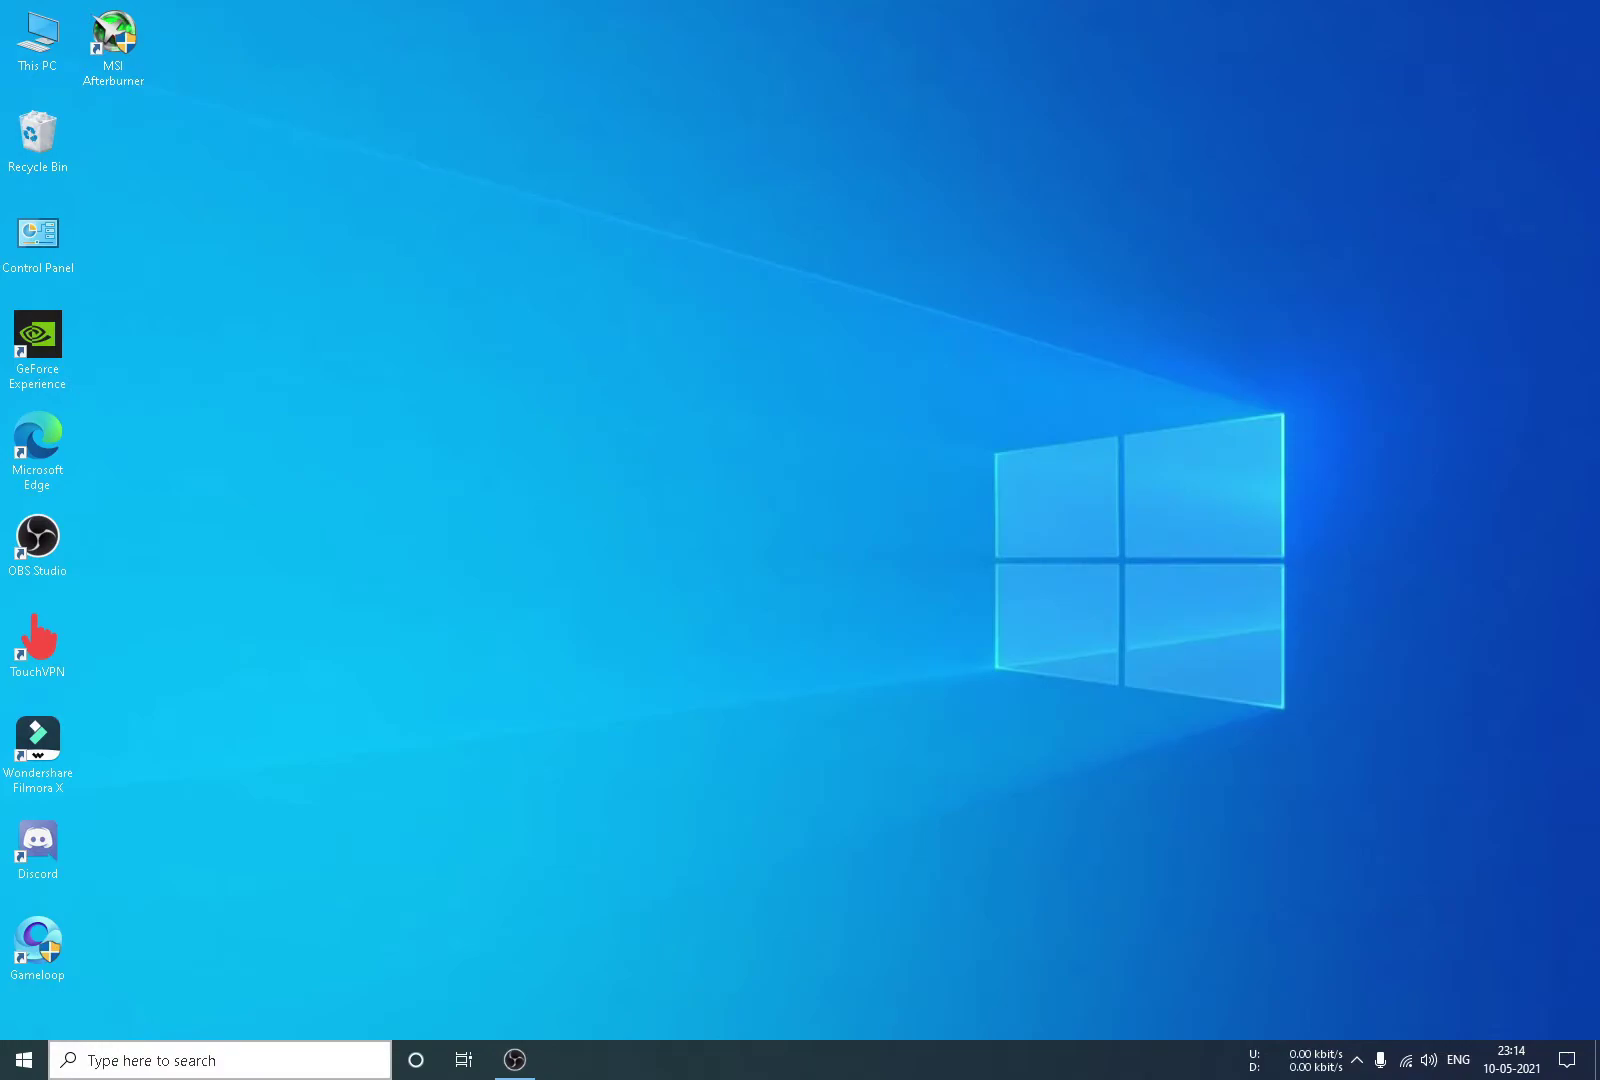
Search Windows for Event Viewer, open it and expand the Windows Logs group
{"action": "key", "text": "super+s"}
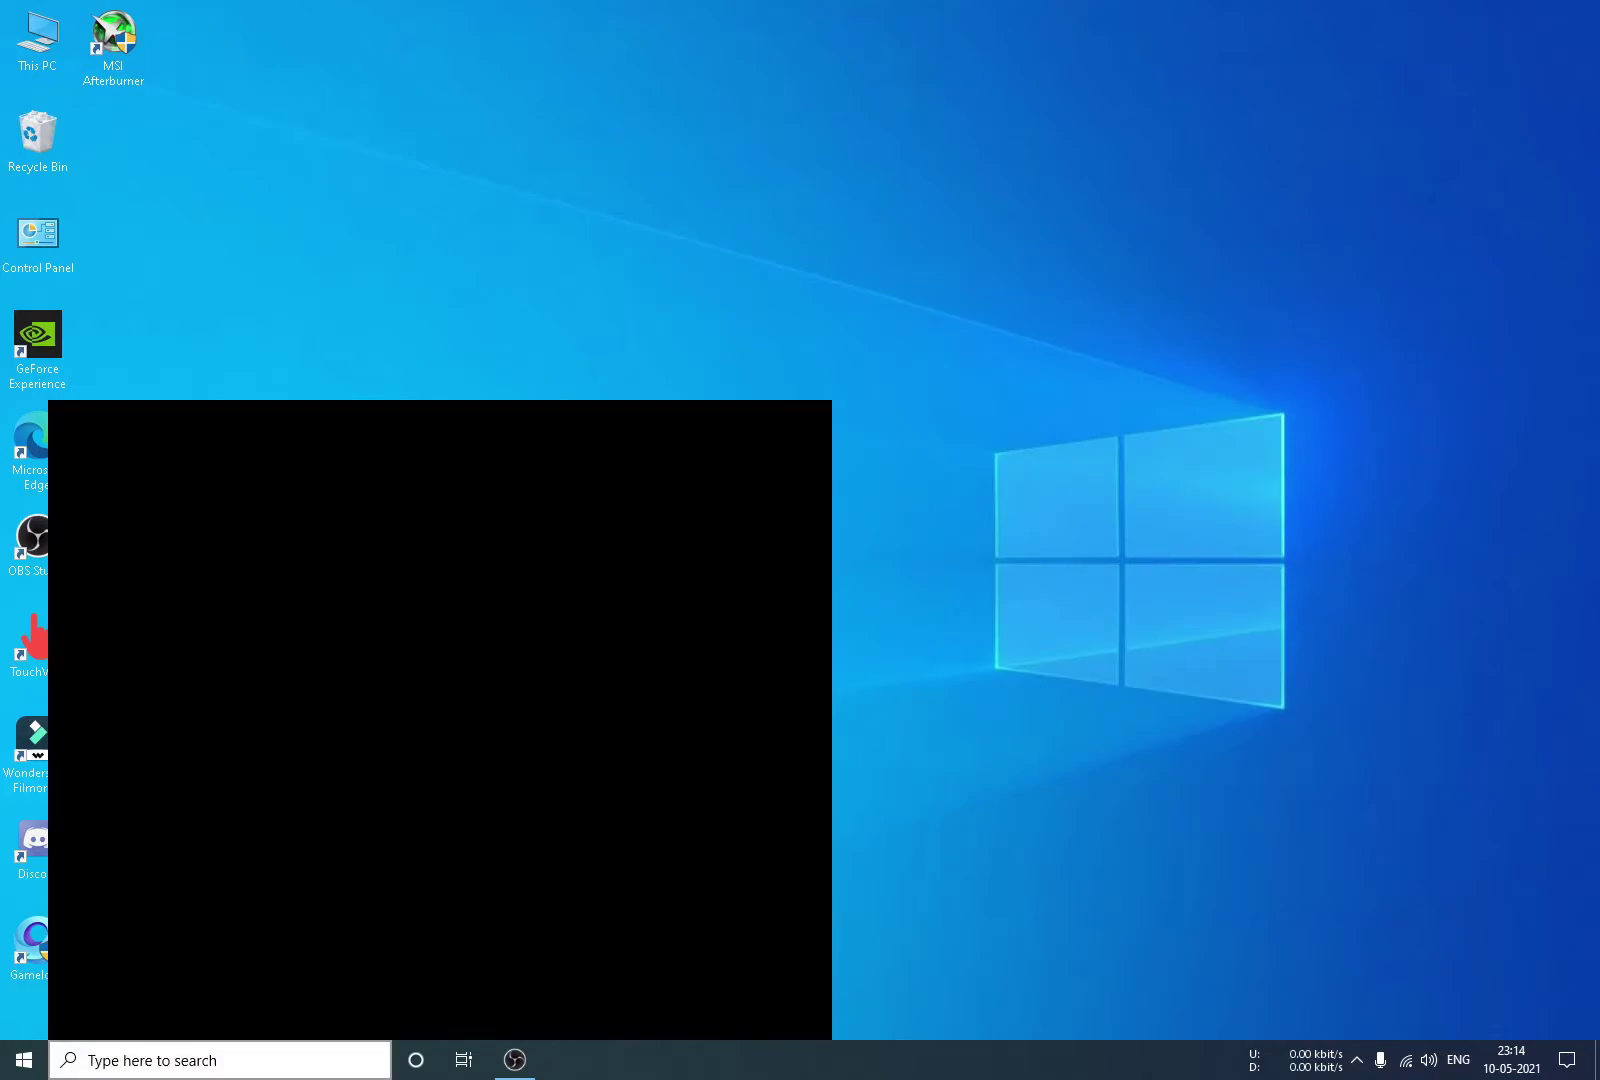
{"action": "type", "text": "ev"}
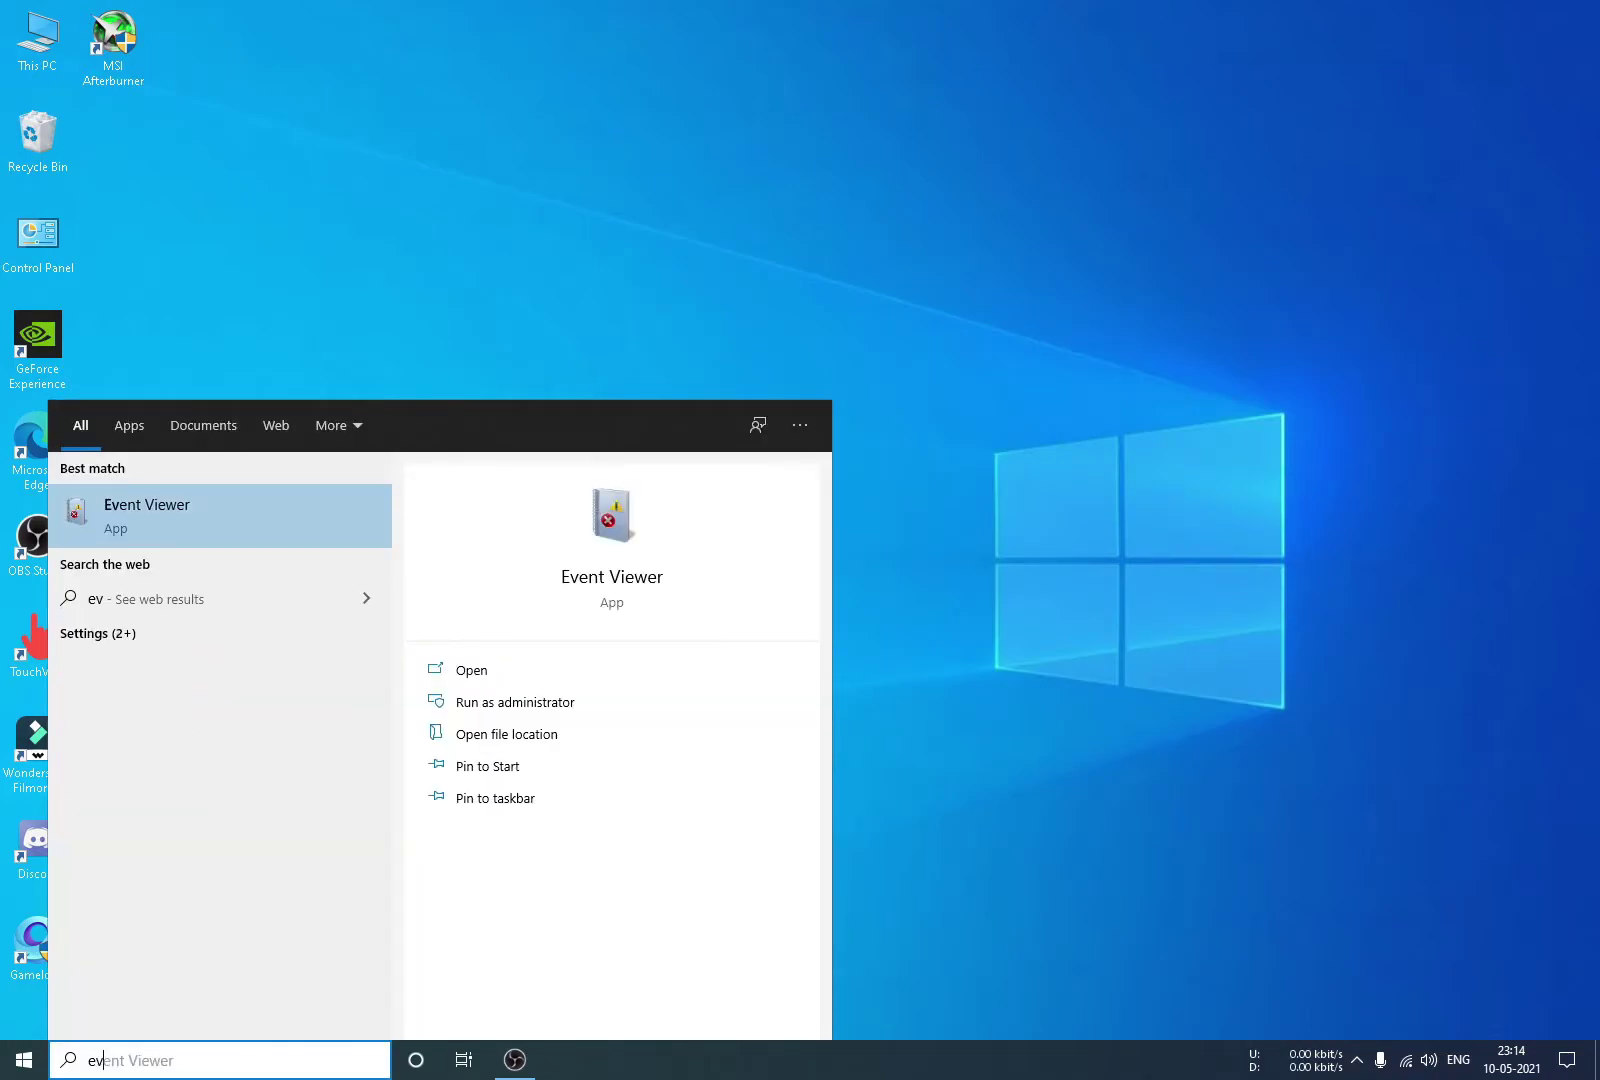
{"action": "key", "text": "Return"}
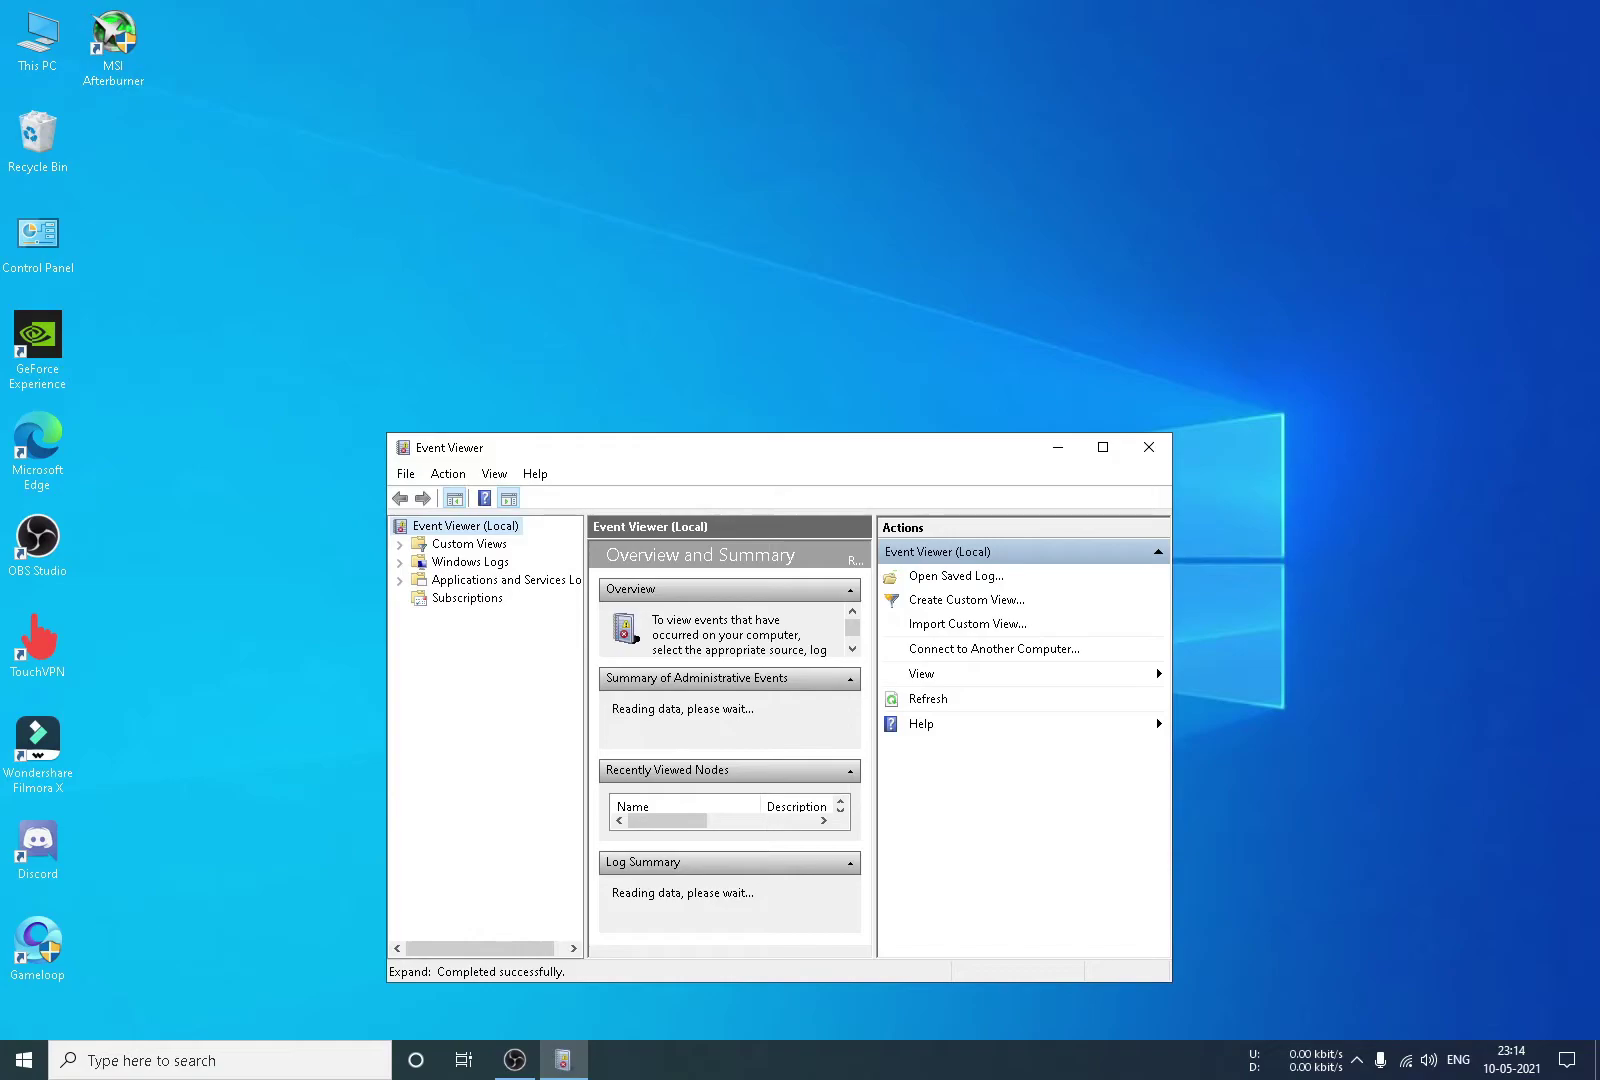
{"action": "double_click", "coordinate": [470, 561]}
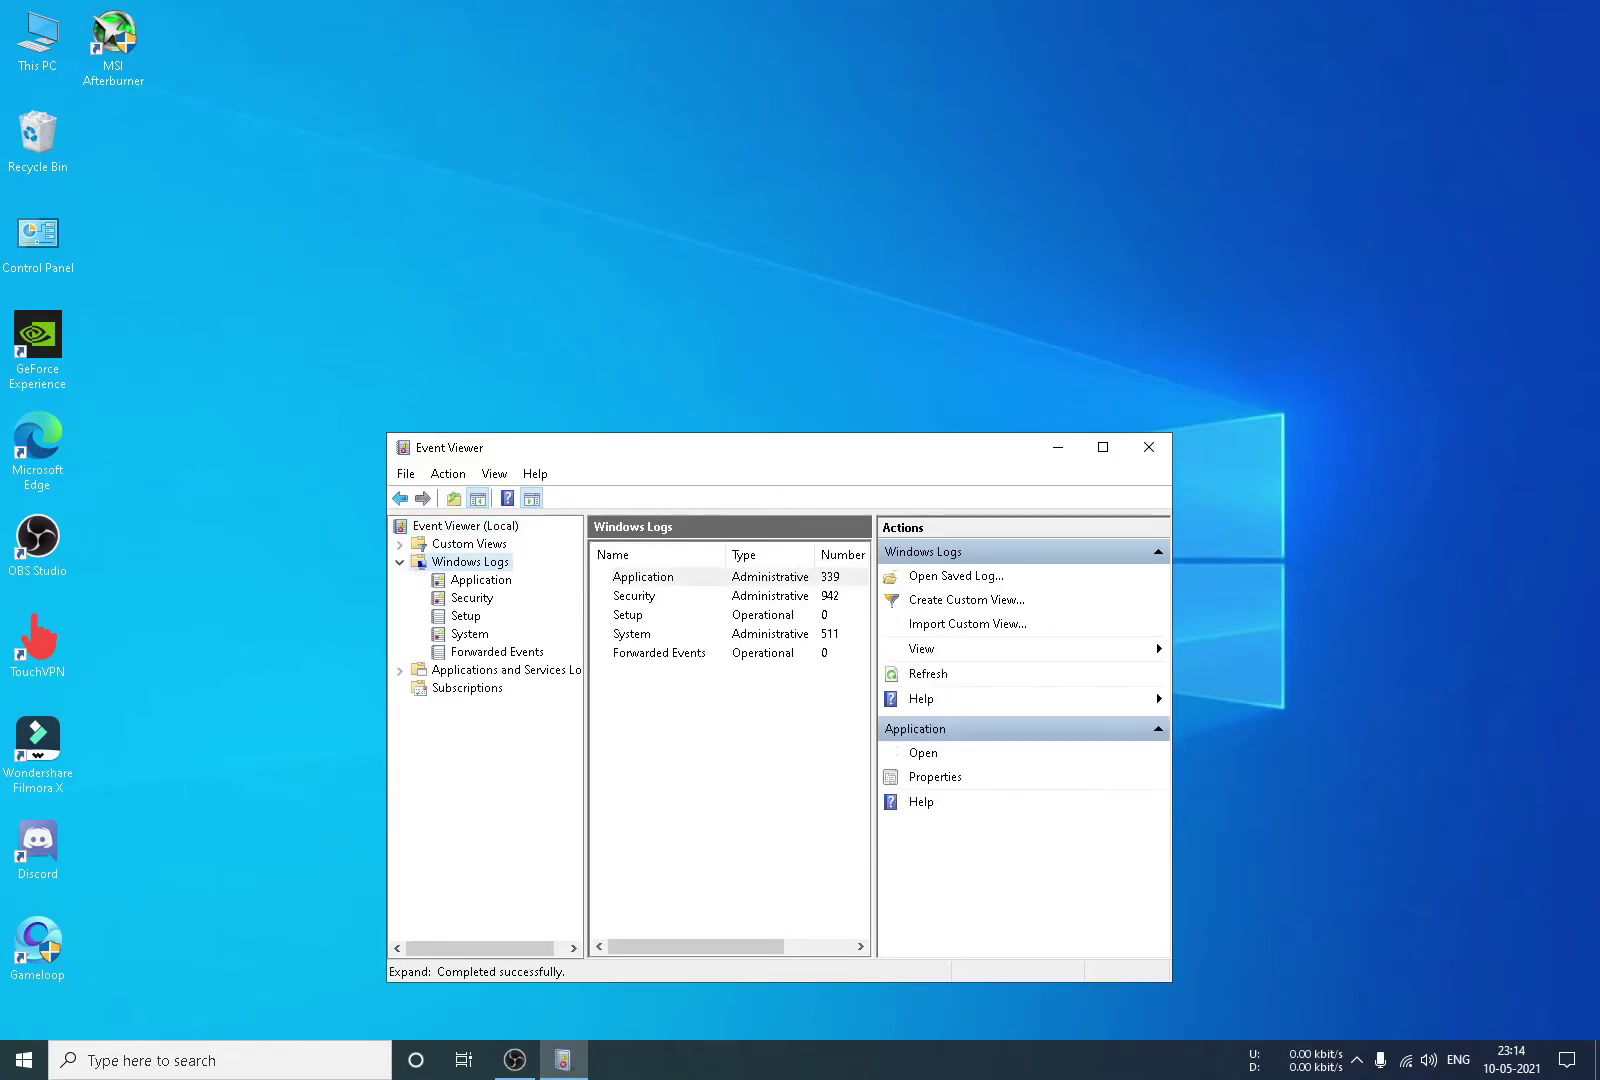
Clear the Application log under Windows Logs without saving its contents
{"action": "double_click", "coordinate": [643, 576]}
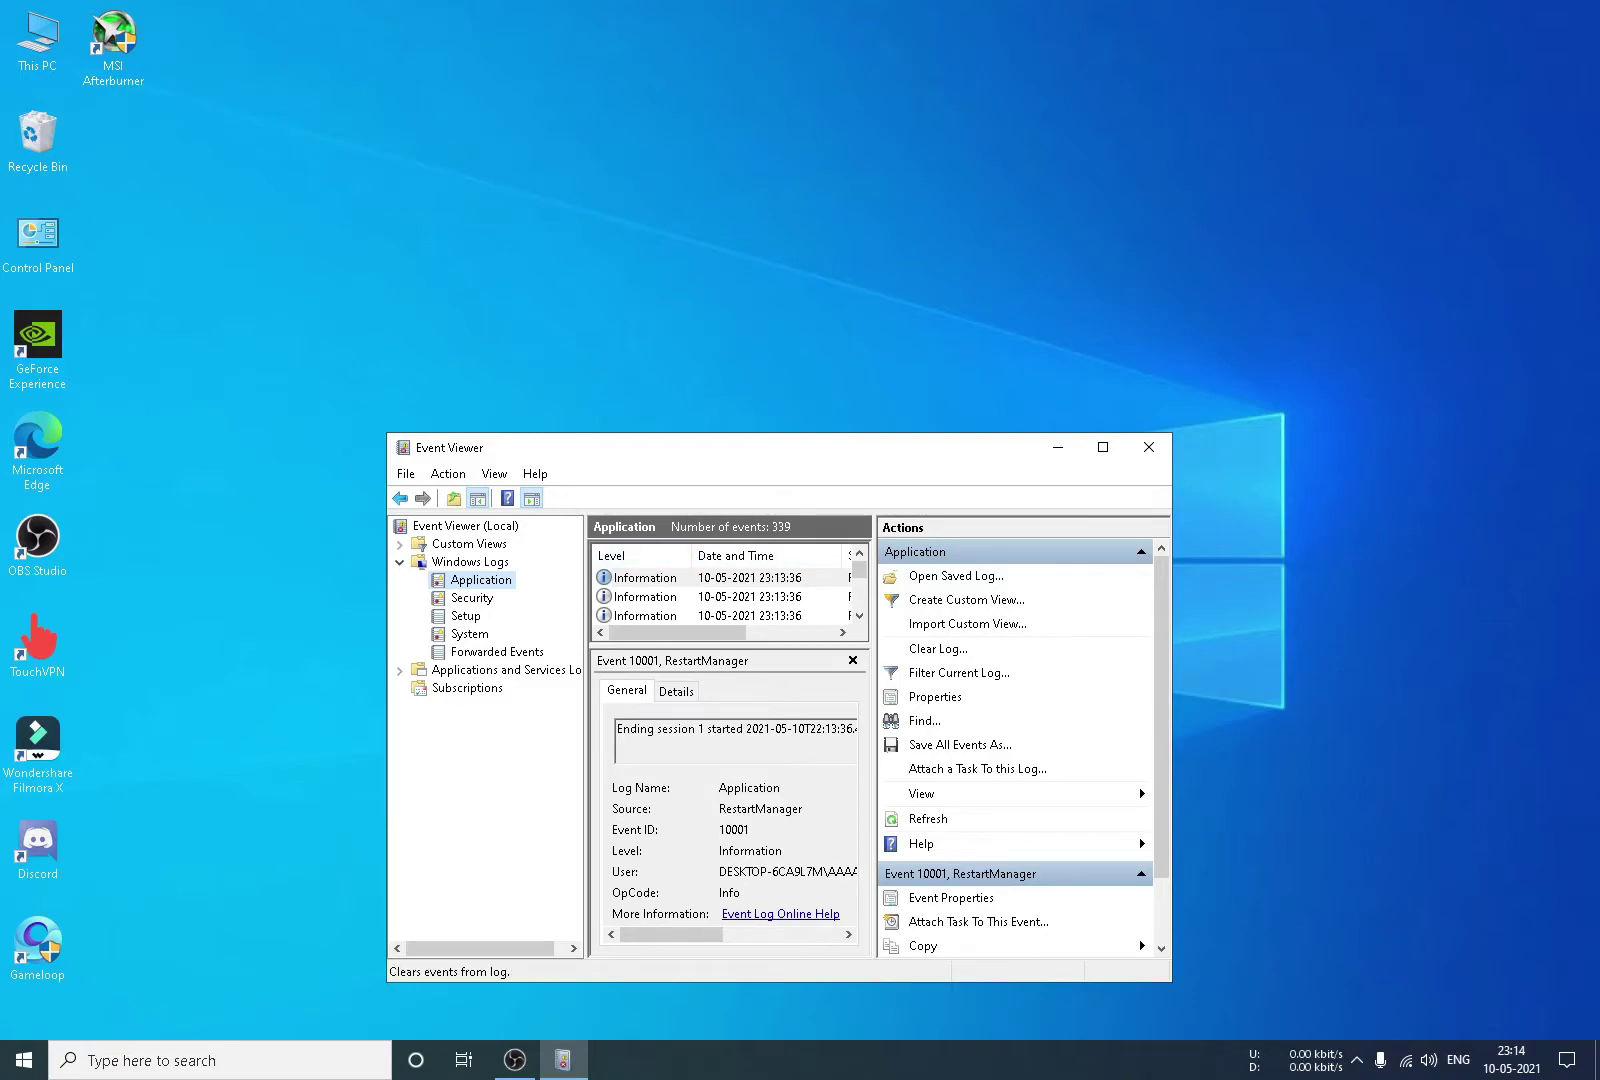
{"action": "left_click", "coordinate": [938, 648]}
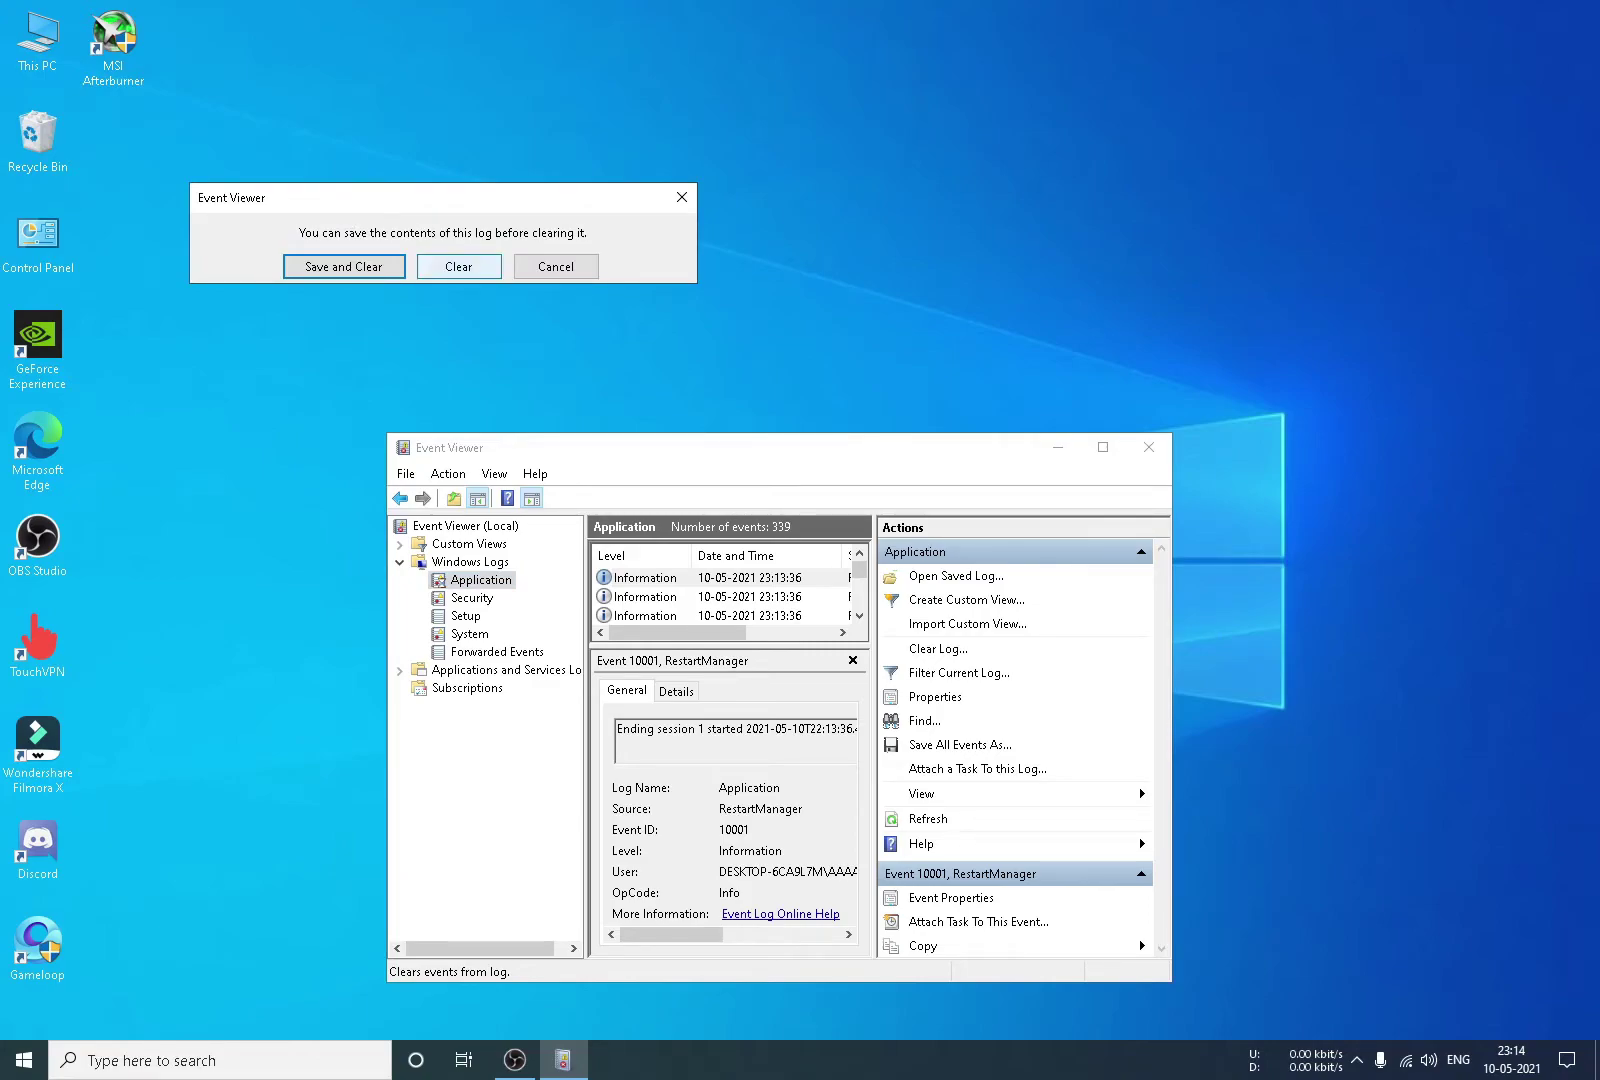
{"action": "left_click", "coordinate": [458, 266]}
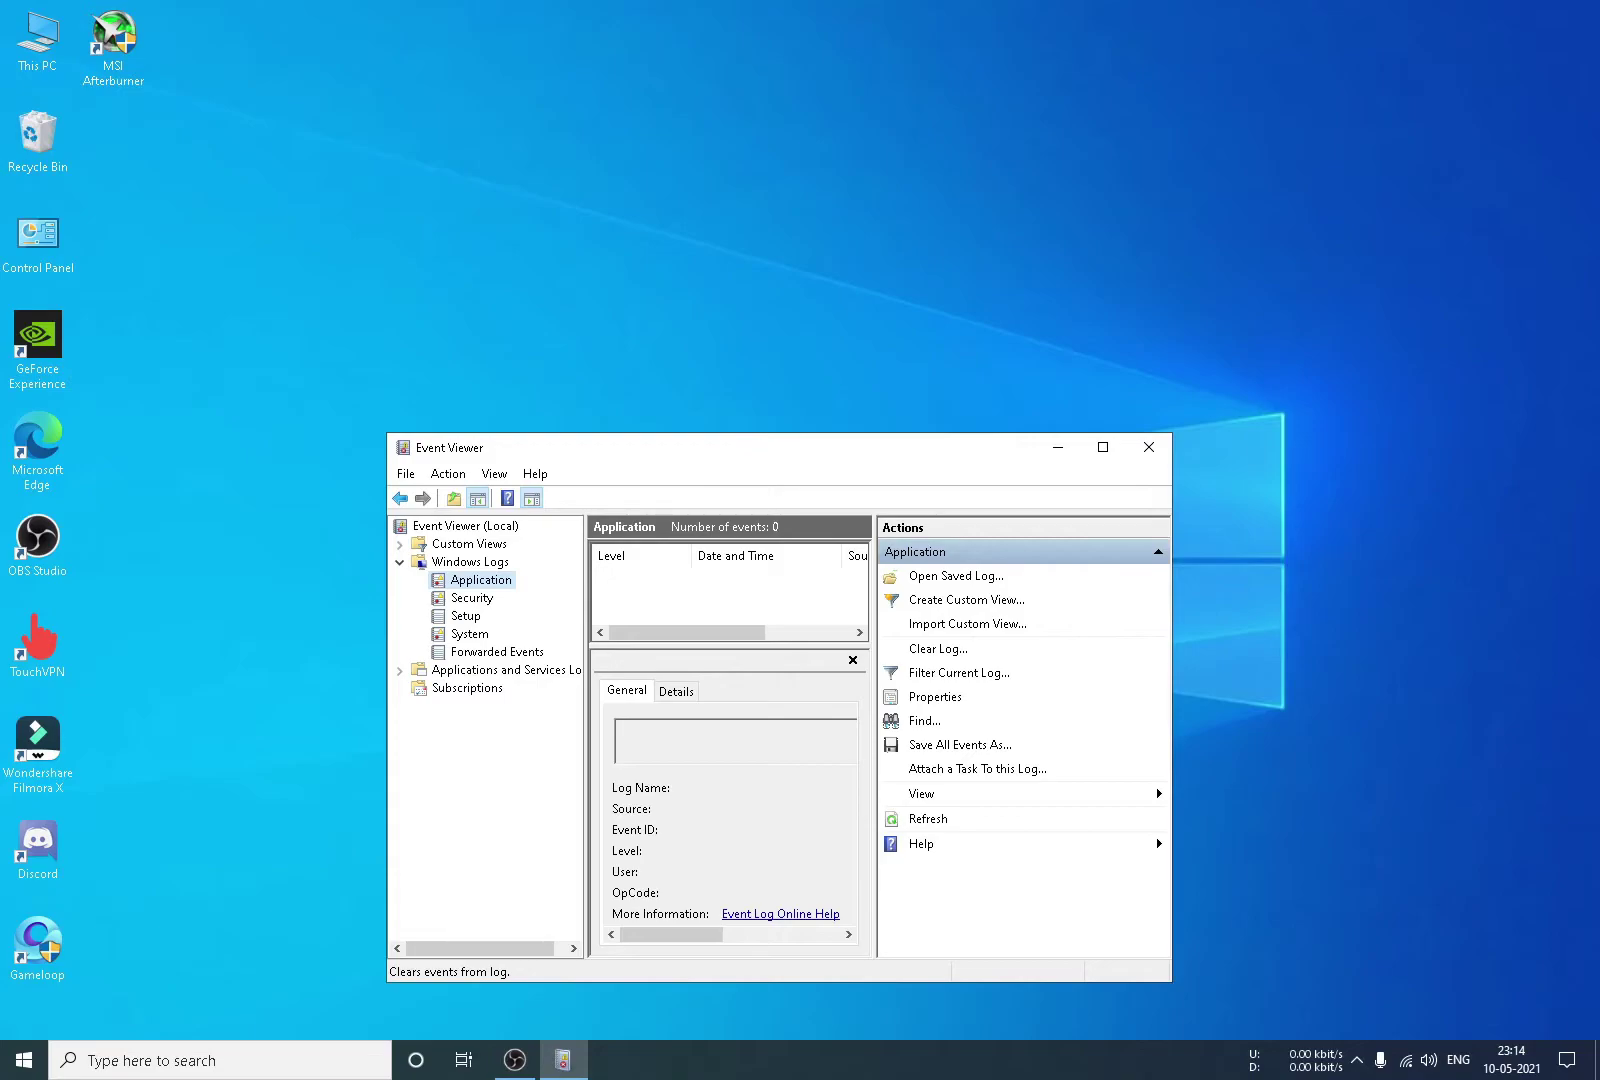
Clear the Security and Setup logs under Windows Logs without saving their contents
{"action": "left_click", "coordinate": [472, 597]}
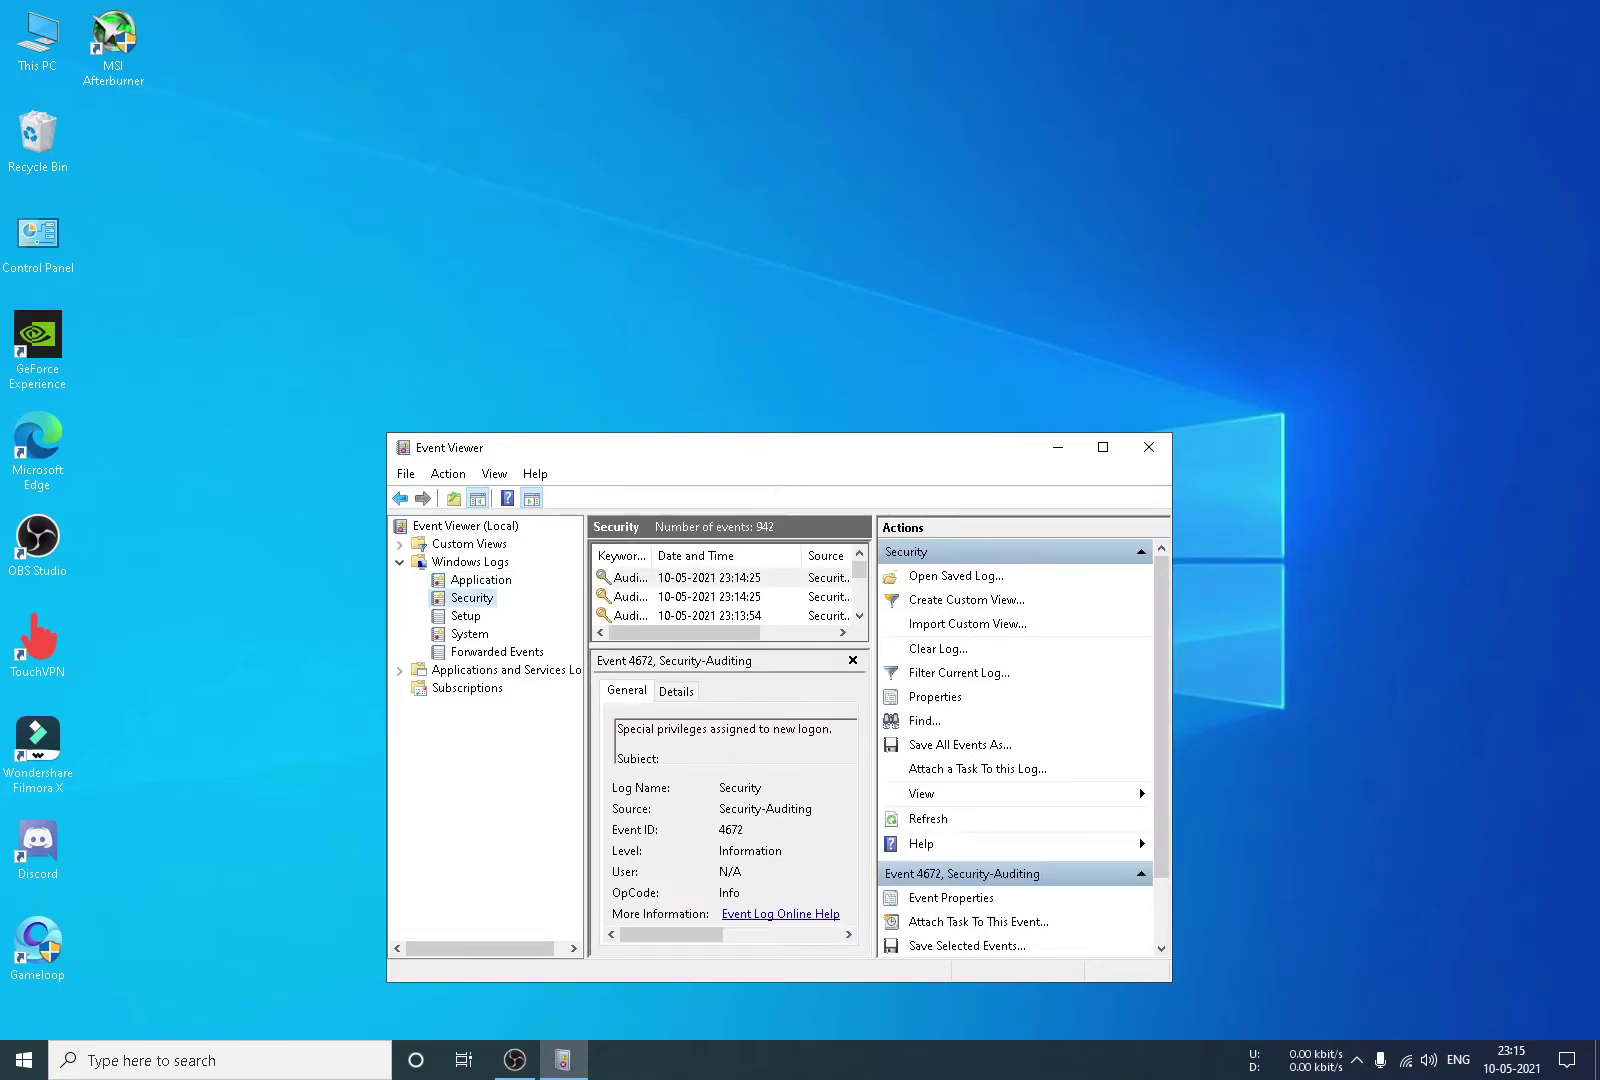
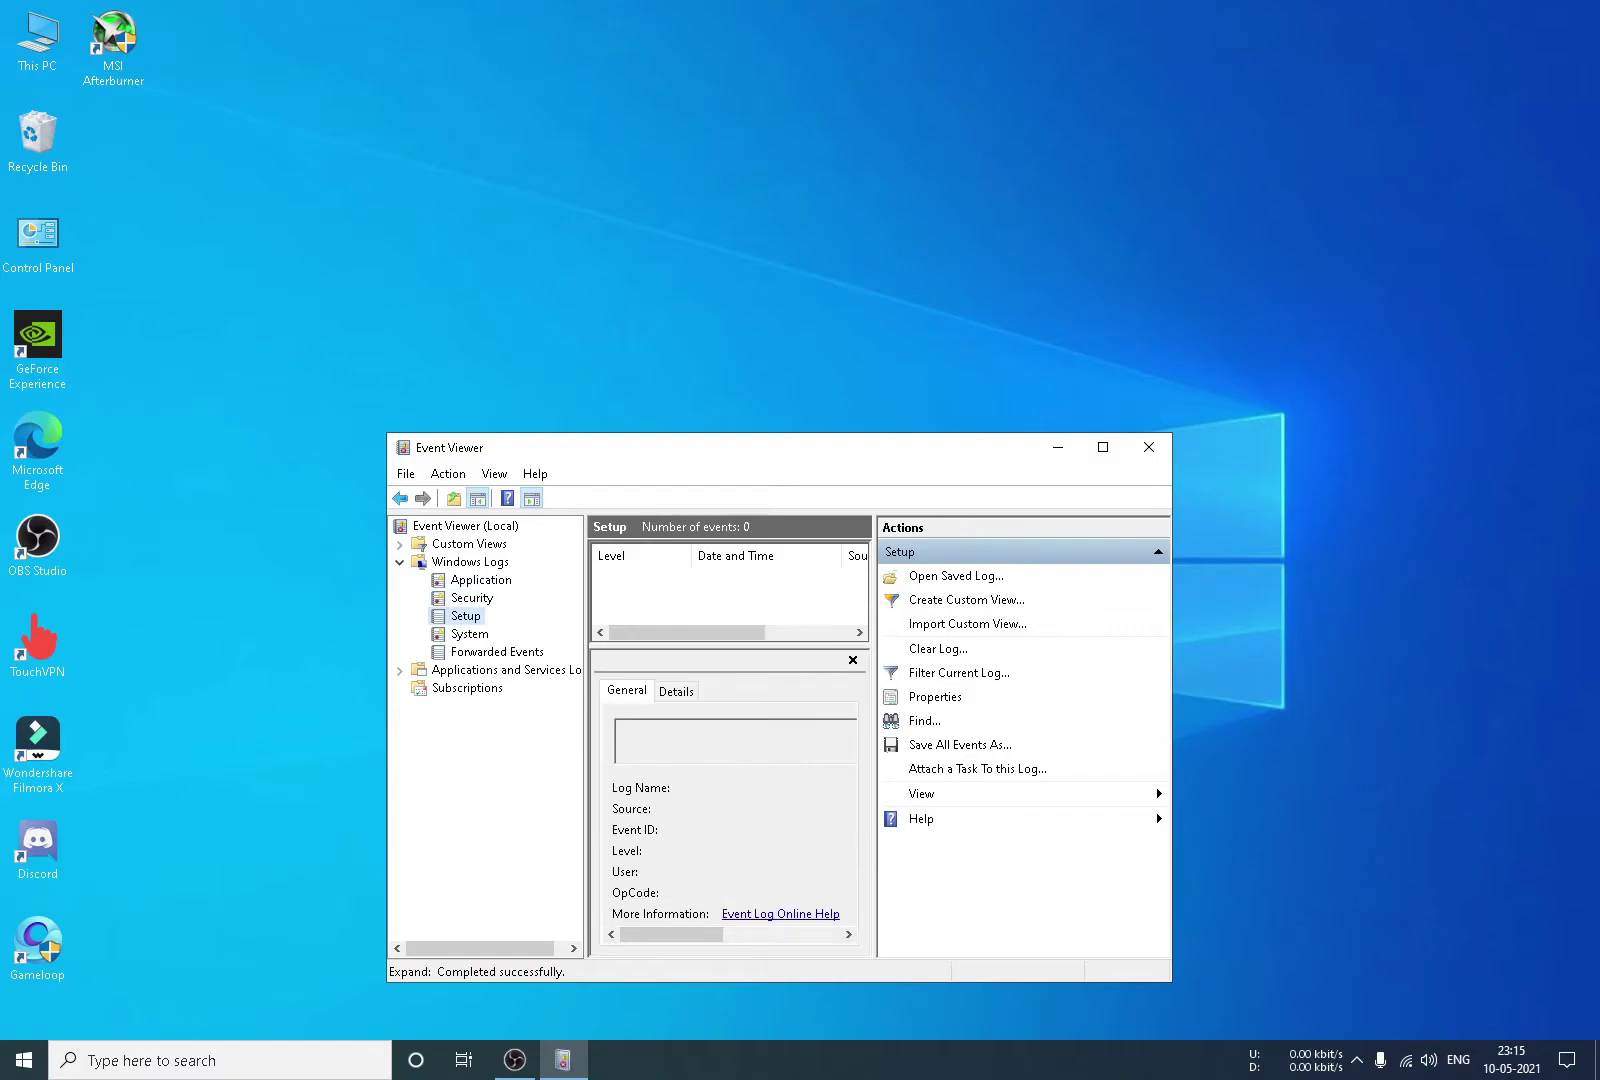
{"action": "left_click", "coordinate": [938, 648]}
{"action": "left_click", "coordinate": [507, 318]}
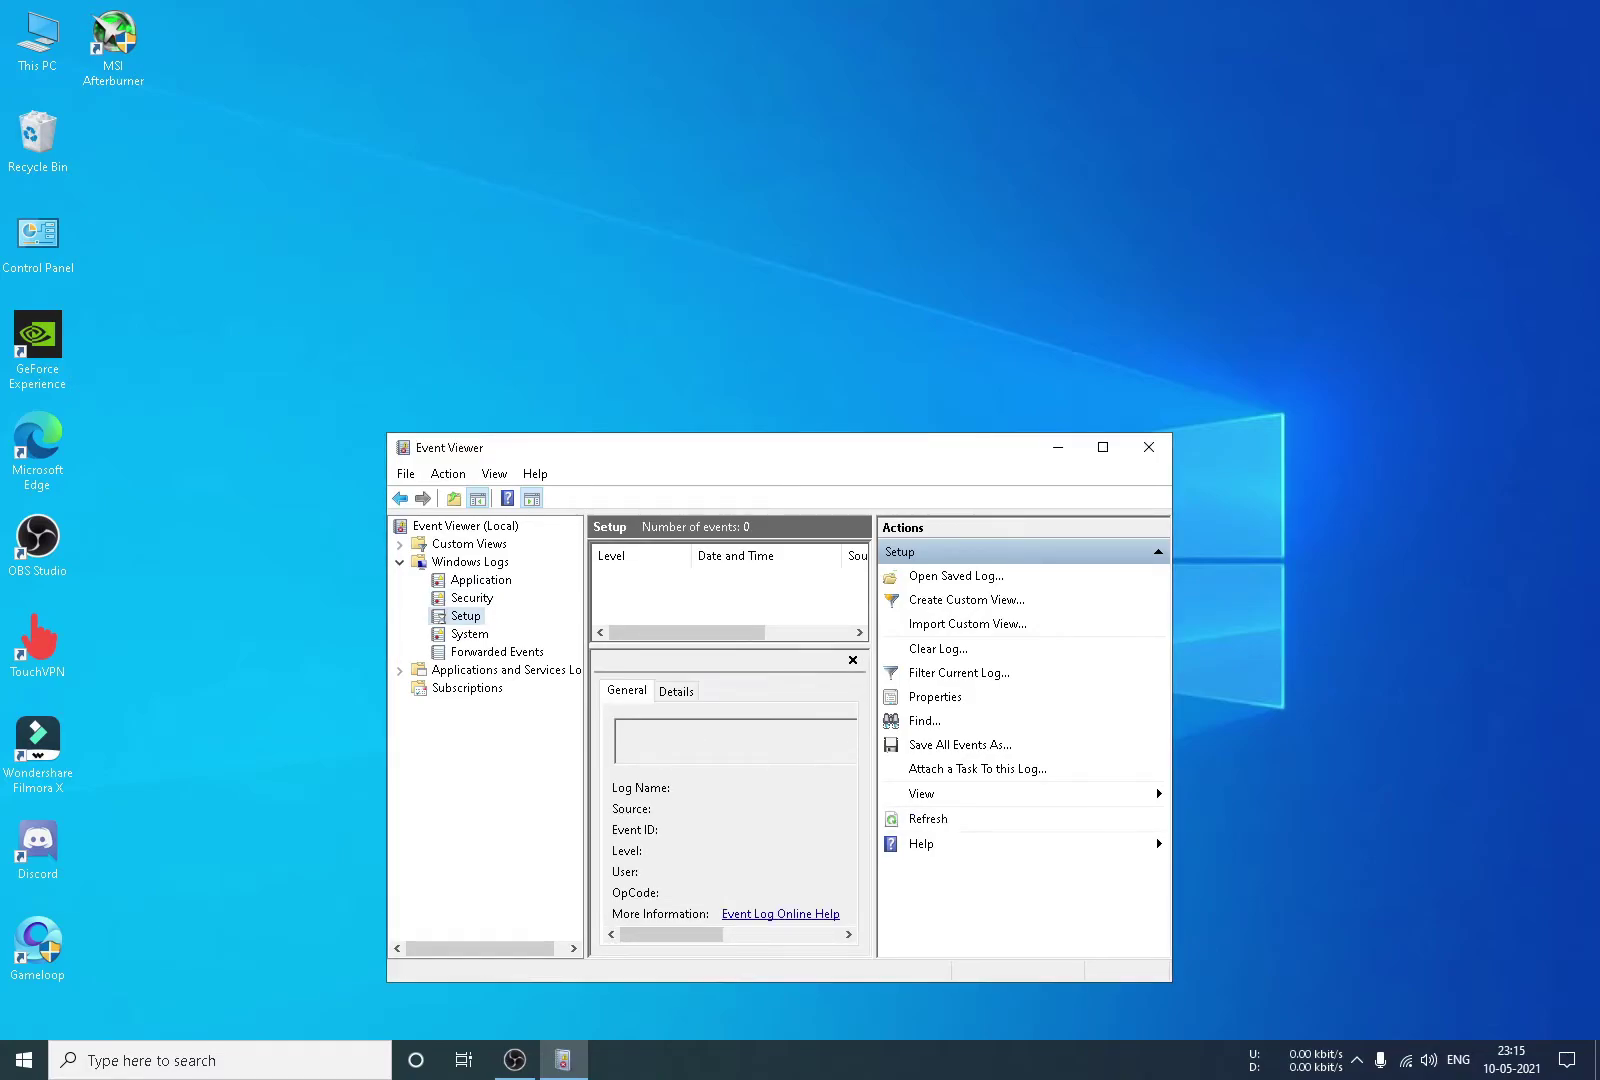
Clear the System log without saving its contents and close Event Viewer
{"action": "left_click", "coordinate": [469, 633]}
{"action": "left_click", "coordinate": [938, 648]}
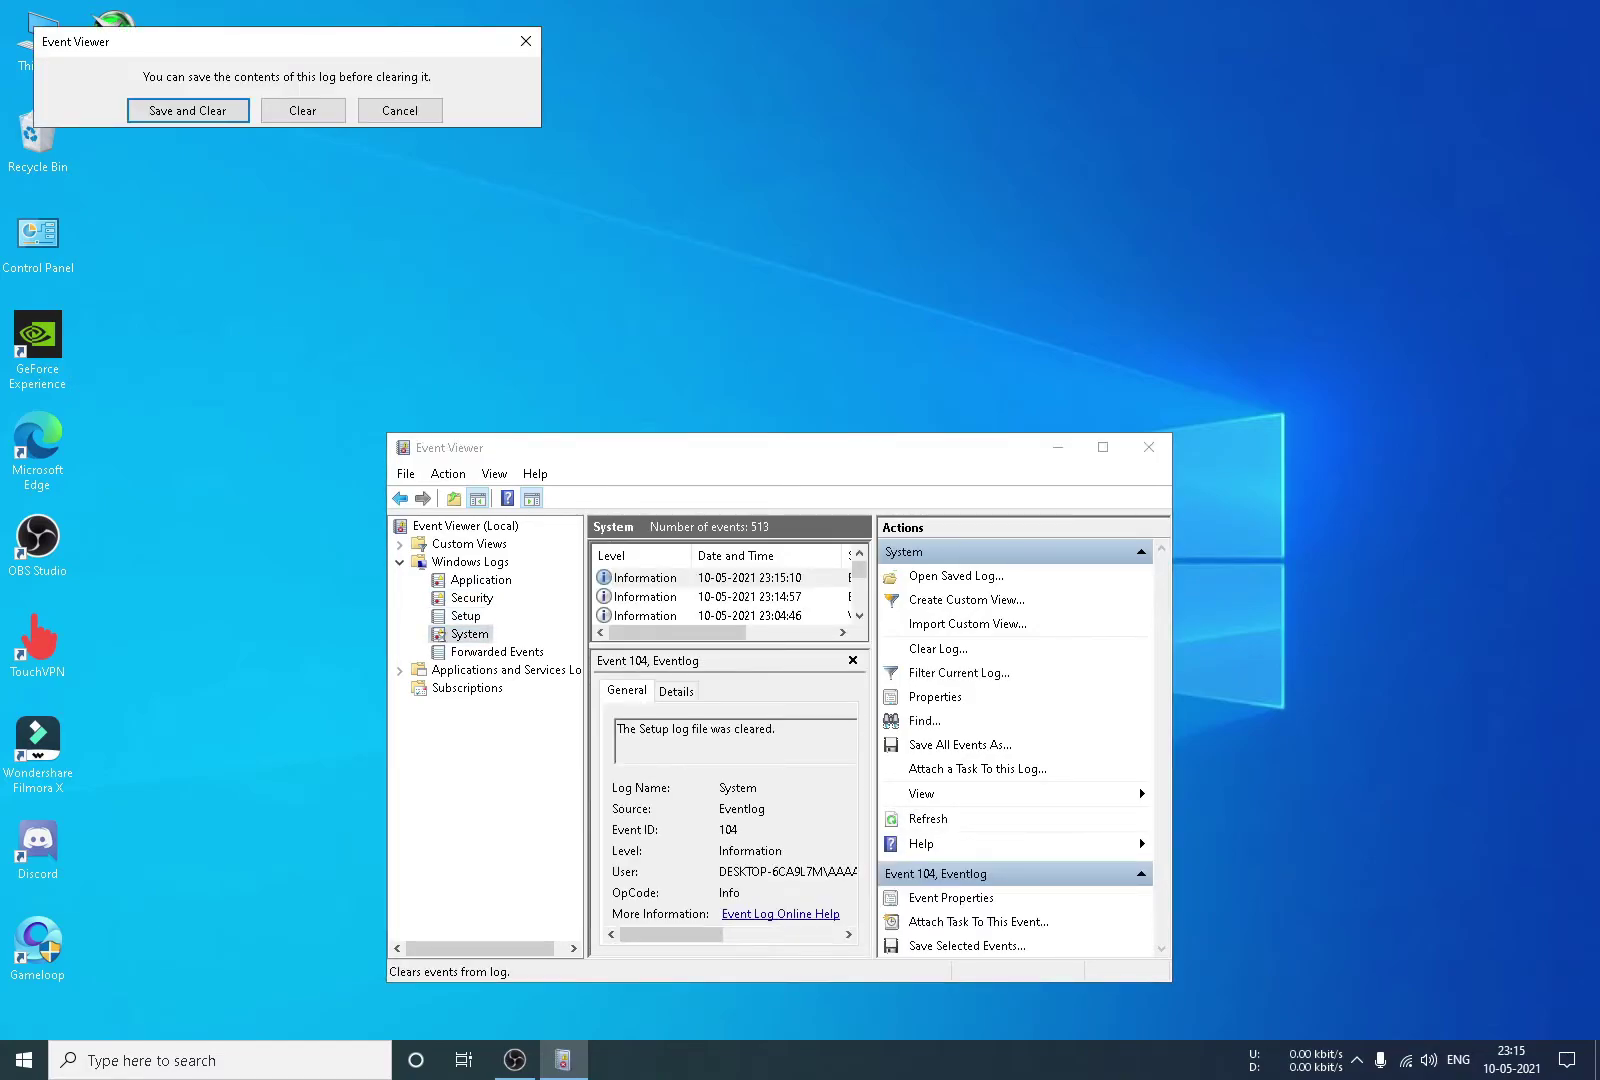
{"action": "key", "text": "c"}
{"action": "key", "text": "Down"}
{"action": "left_click", "coordinate": [1149, 447]}
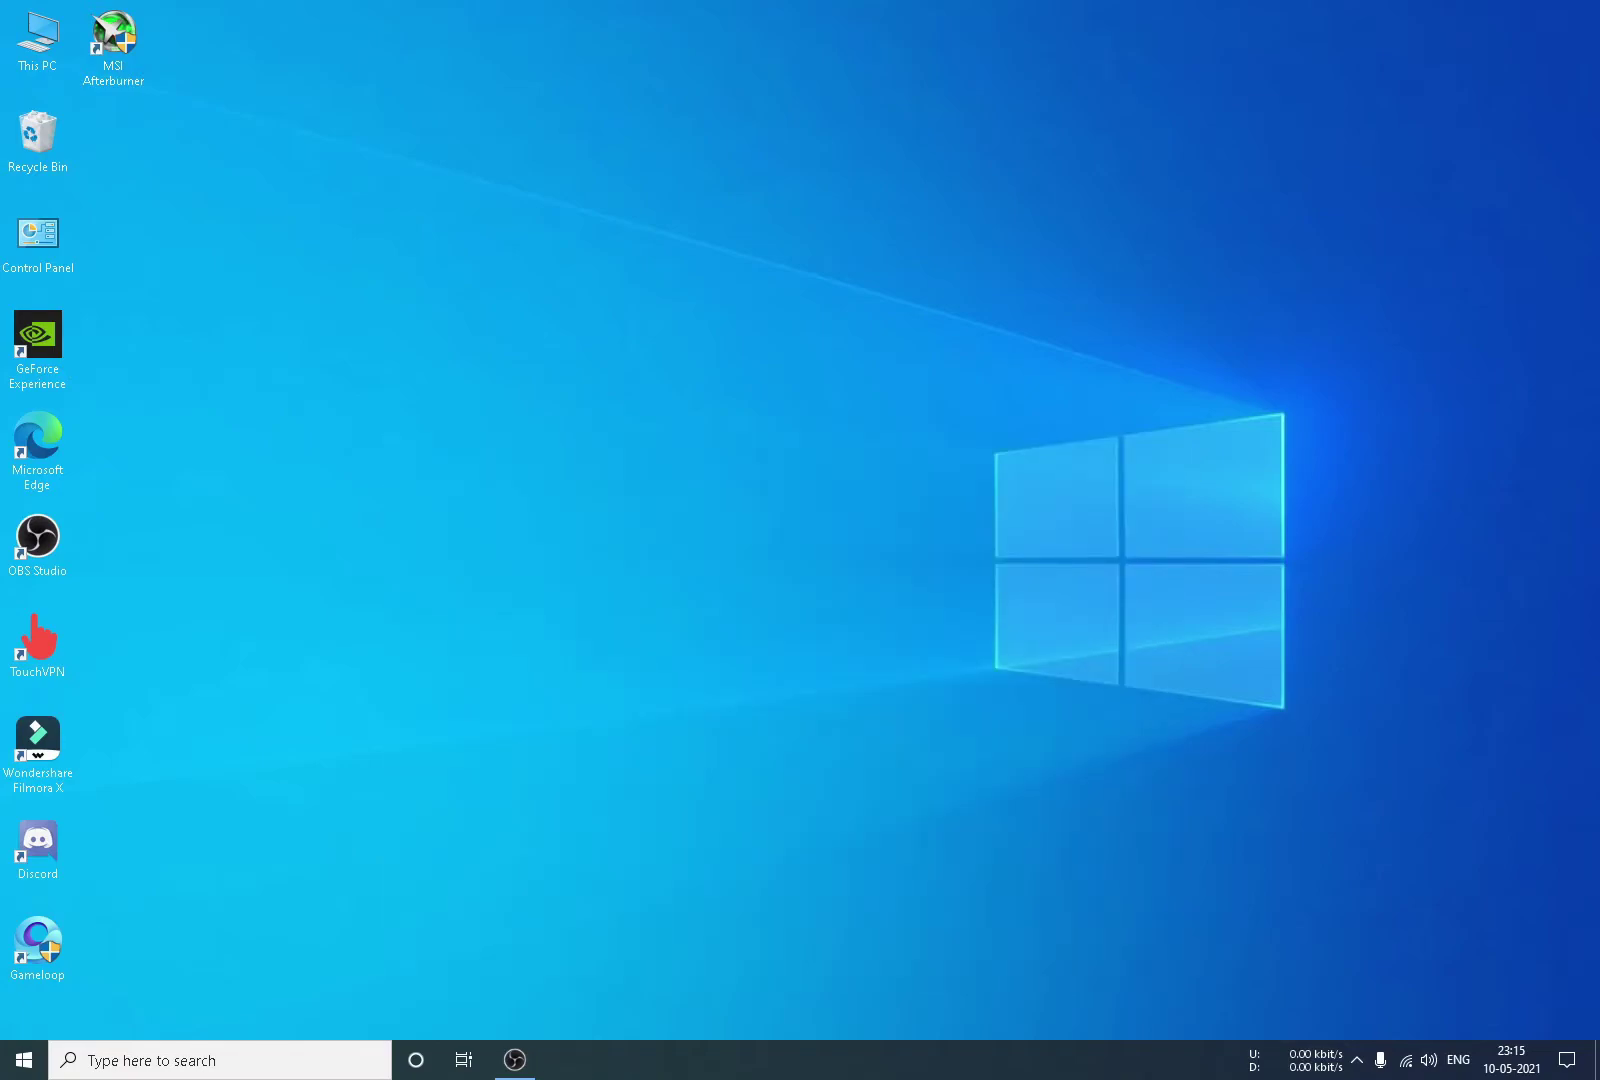
Open the properties of Local Disk (C:) from This PC and start Disk Cleanup for the drive
{"action": "double_click", "coordinate": [37, 38]}
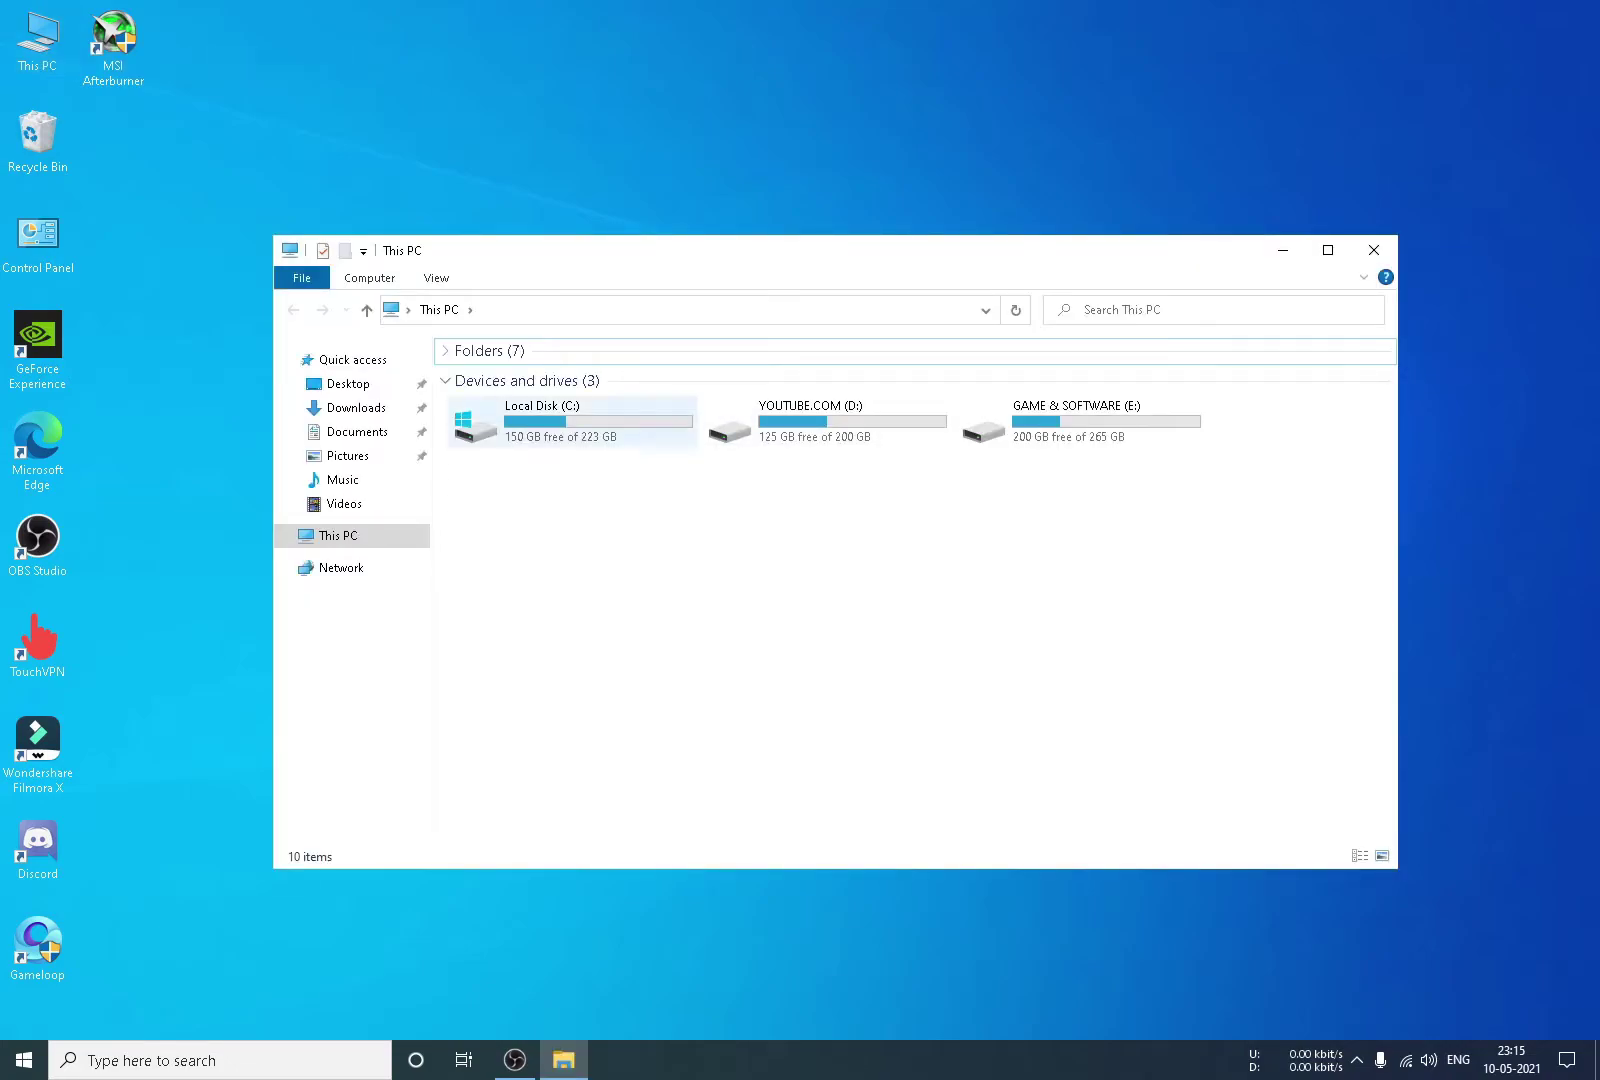
{"action": "right_click", "coordinate": [555, 422]}
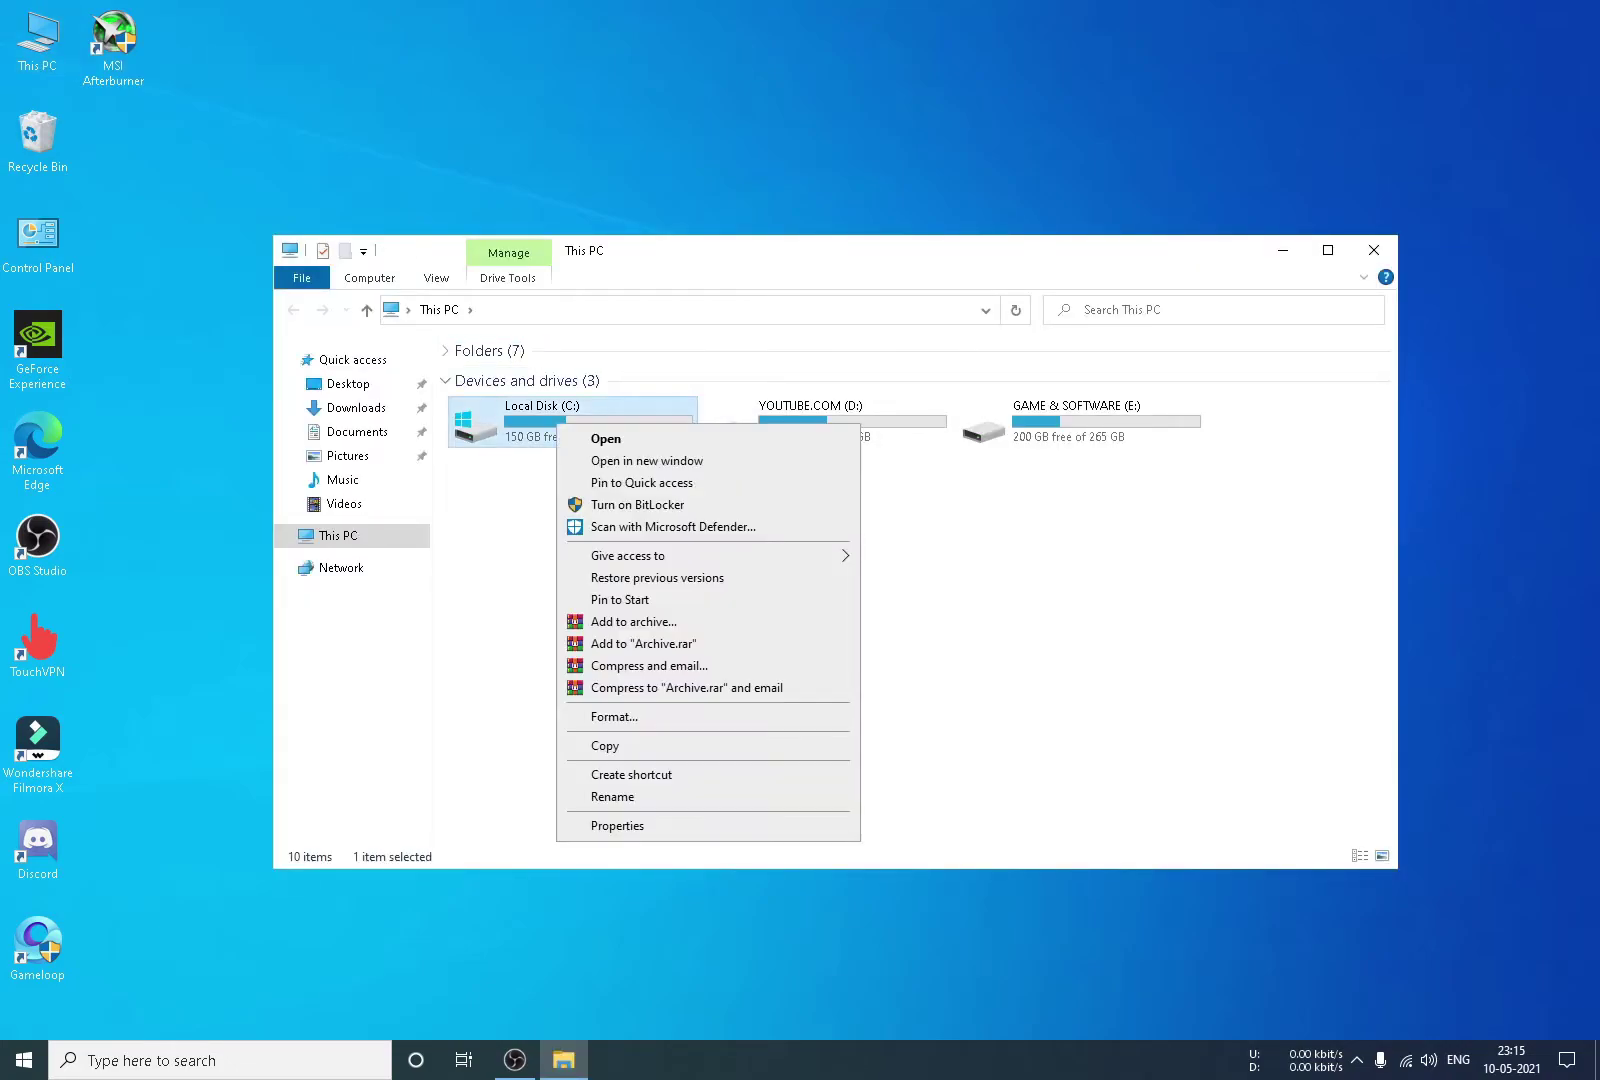
{"action": "left_click", "coordinate": [600, 826]}
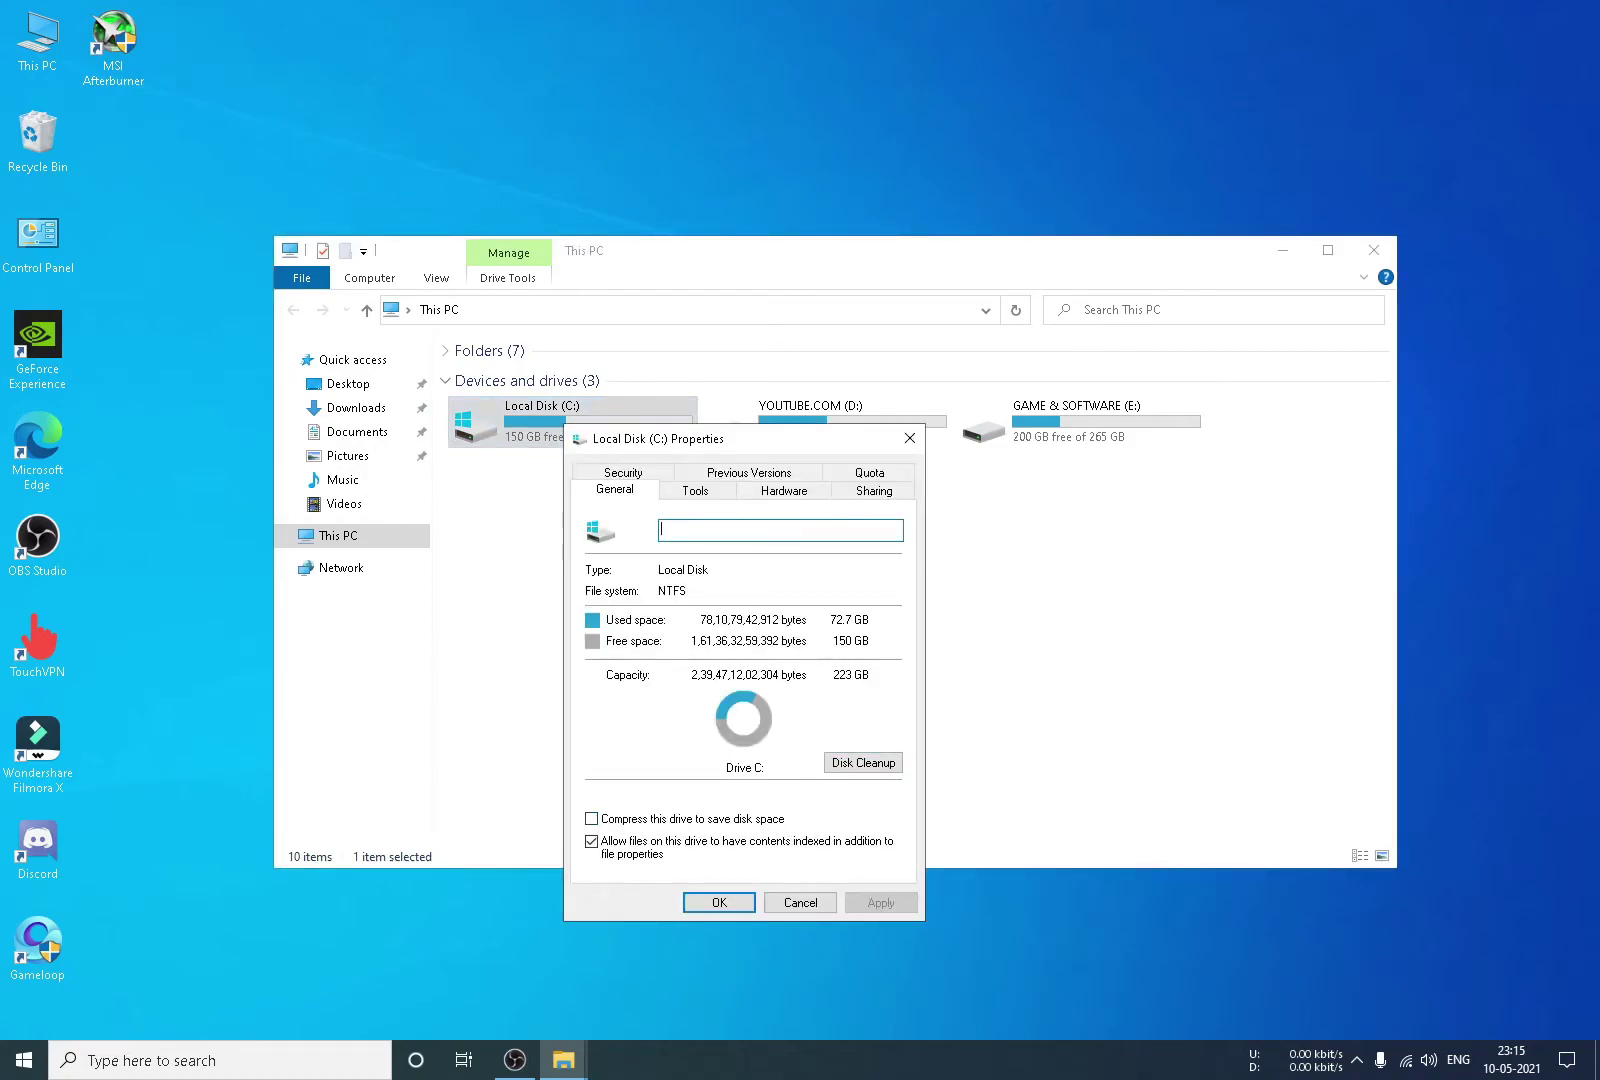
{"action": "left_click", "coordinate": [863, 762]}
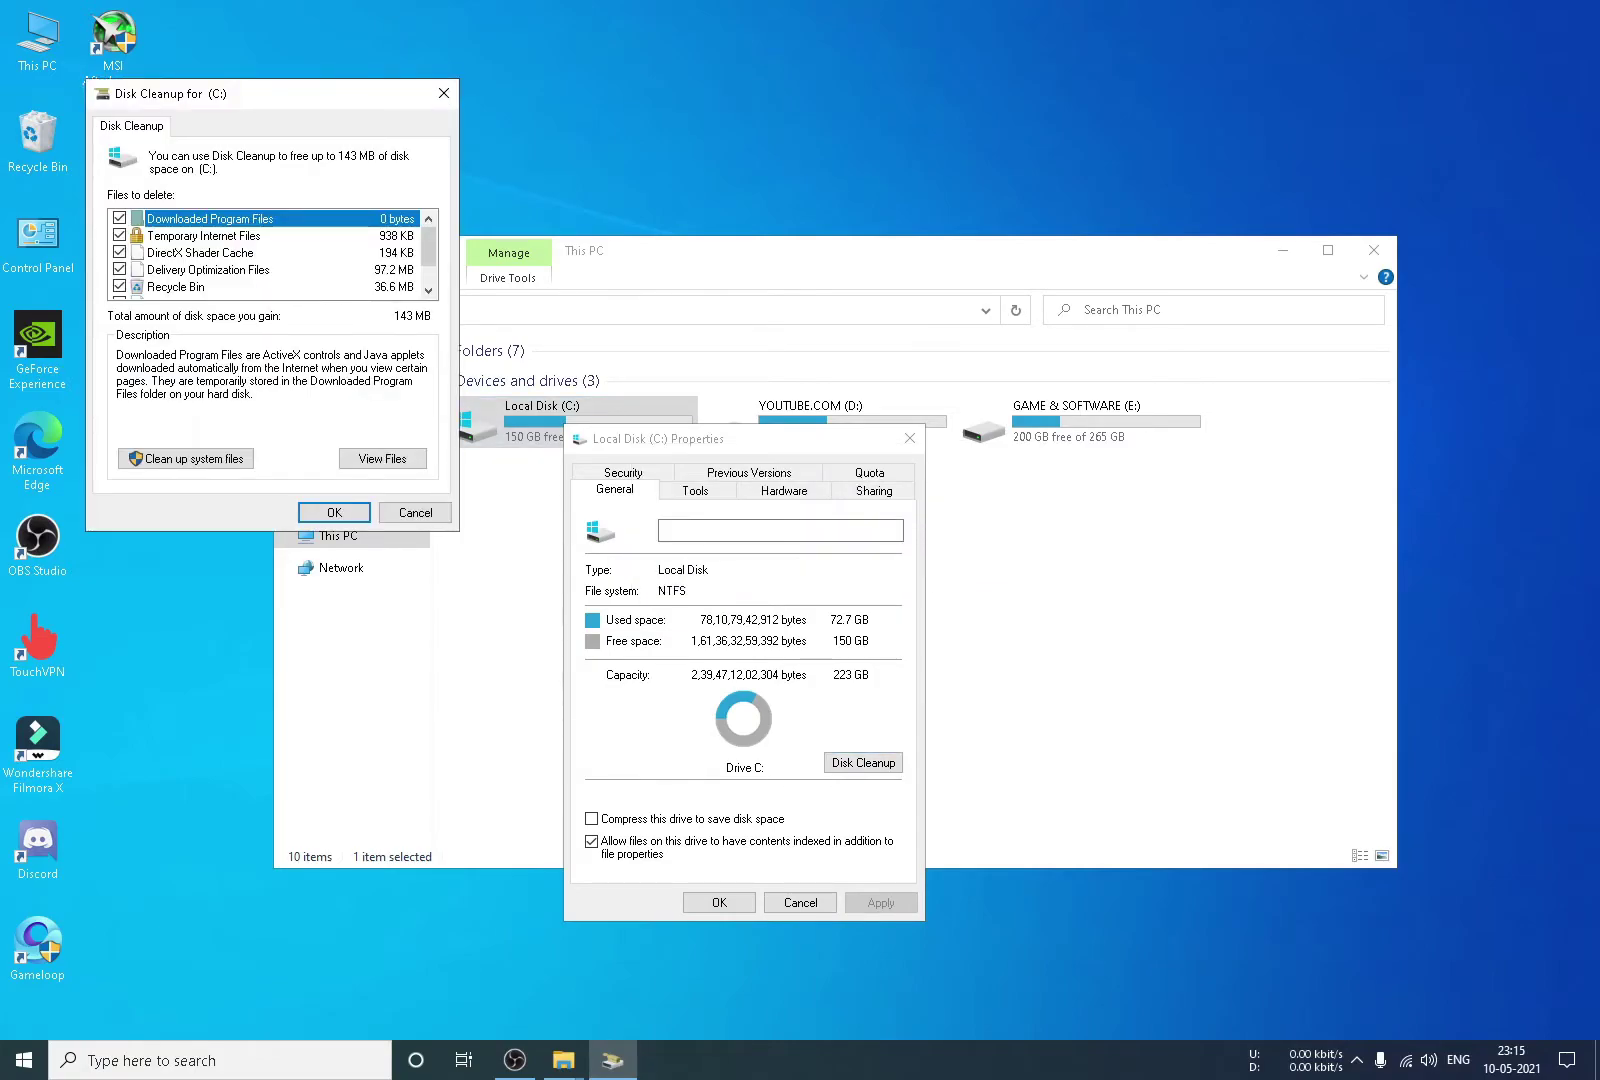
Review the categories of files to delete in Disk Cleanup for drive C:
{"action": "scroll", "coordinate": [270, 255], "scroll_direction": "down", "scroll_amount": 2}
{"action": "scroll", "coordinate": [270, 255], "scroll_direction": "up", "scroll_amount": 2}
{"action": "scroll", "coordinate": [270, 255], "scroll_direction": "down", "scroll_amount": 2}
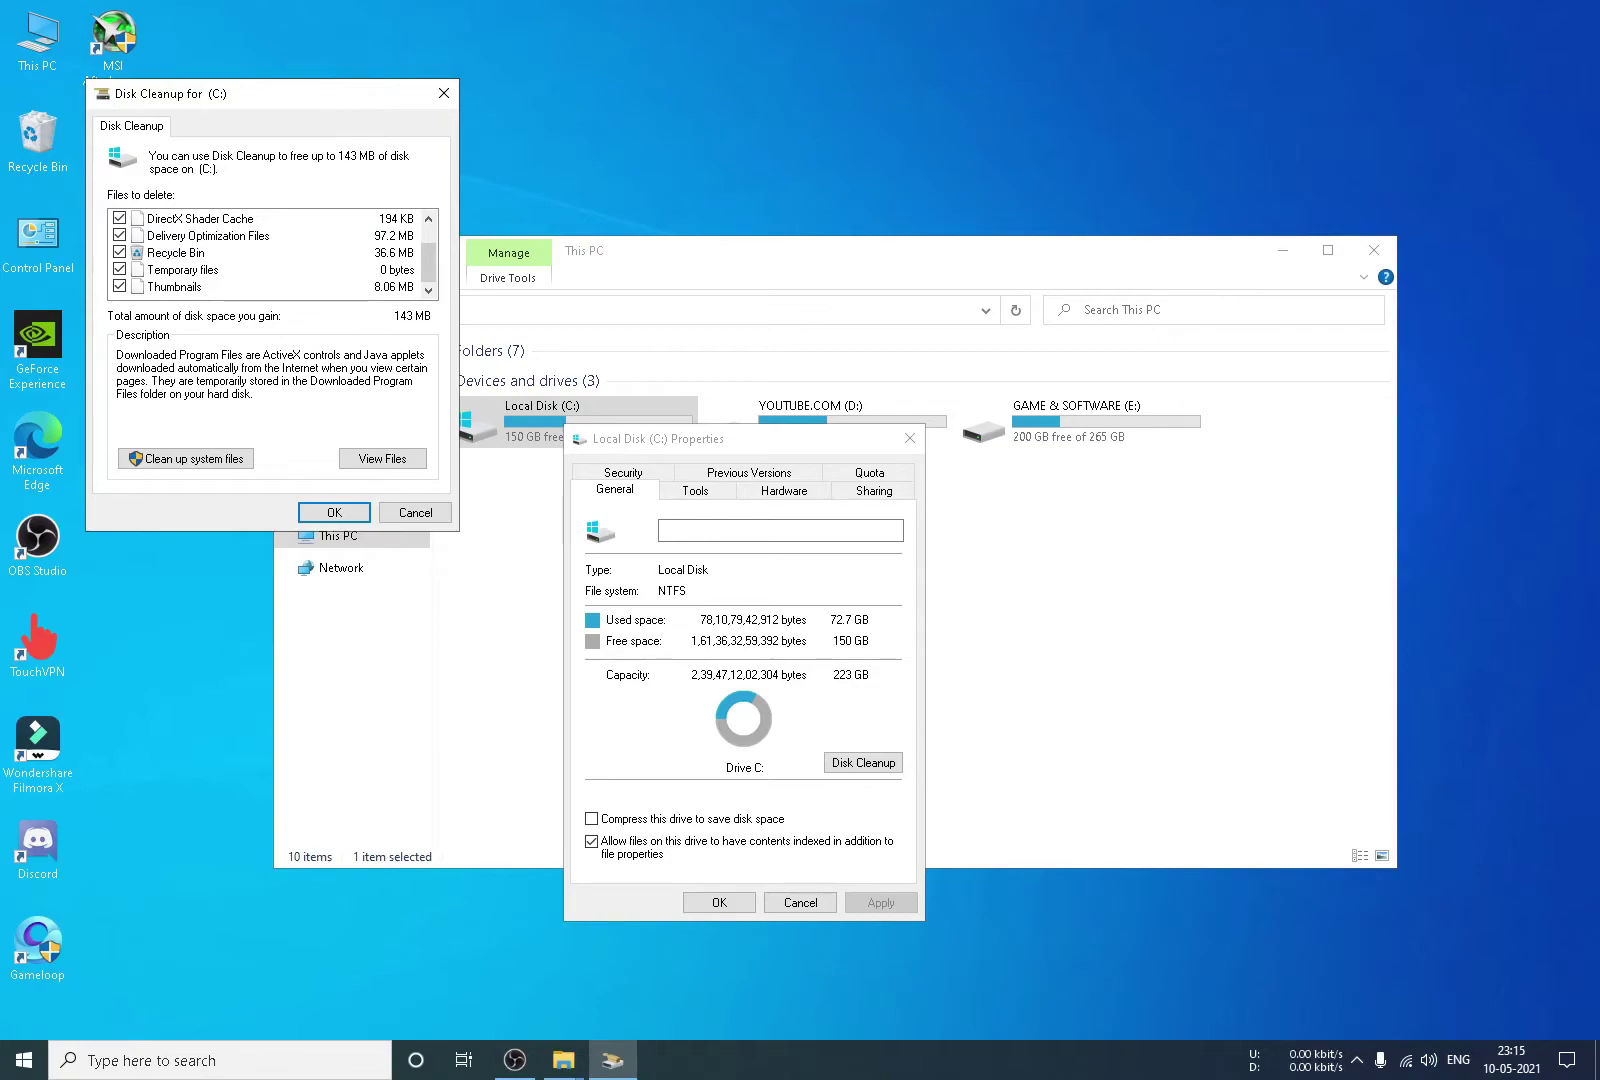
{"action": "scroll", "coordinate": [270, 255], "scroll_direction": "up", "scroll_amount": 2}
{"action": "scroll", "coordinate": [270, 255], "scroll_direction": "down", "scroll_amount": 2}
{"action": "scroll", "coordinate": [270, 255], "scroll_direction": "up", "scroll_amount": 2}
{"action": "scroll", "coordinate": [270, 255], "scroll_direction": "down", "scroll_amount": 2}
{"action": "scroll", "coordinate": [270, 255], "scroll_direction": "up", "scroll_amount": 2}
{"action": "scroll", "coordinate": [270, 255], "scroll_direction": "down", "scroll_amount": 2}
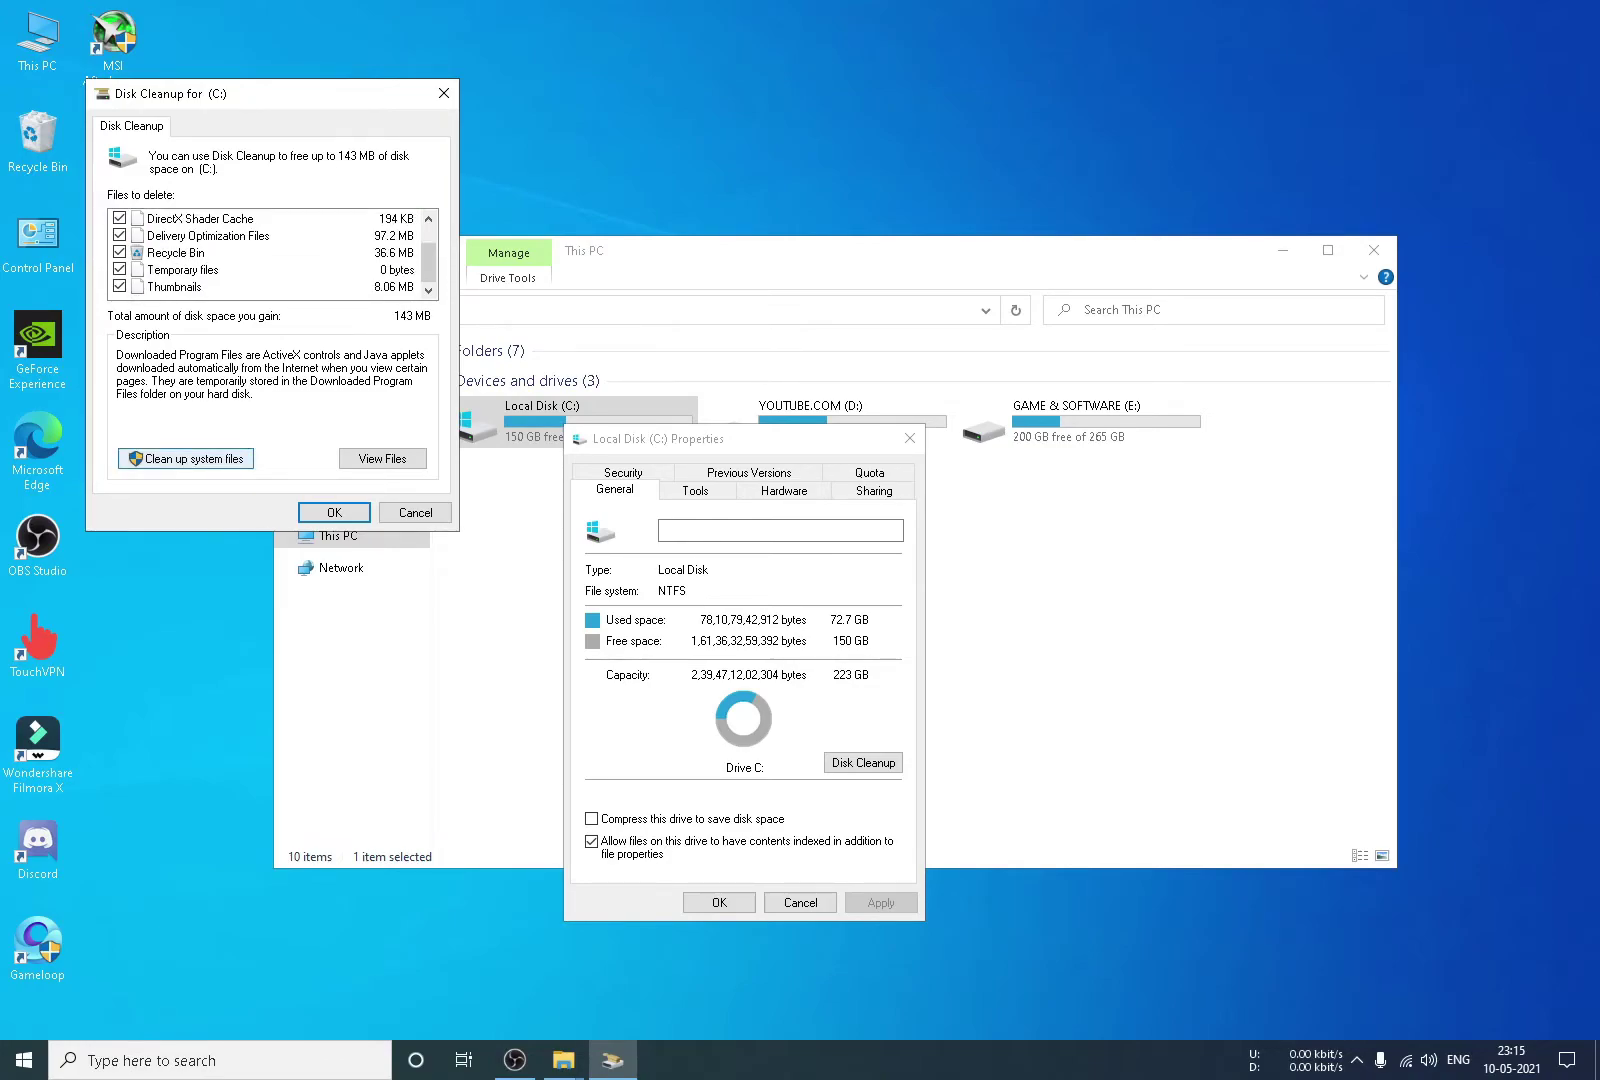
Extend Disk Cleanup to system files, include Windows Update Cleanup, and run the cleanup on drive C:
{"action": "left_click", "coordinate": [186, 458]}
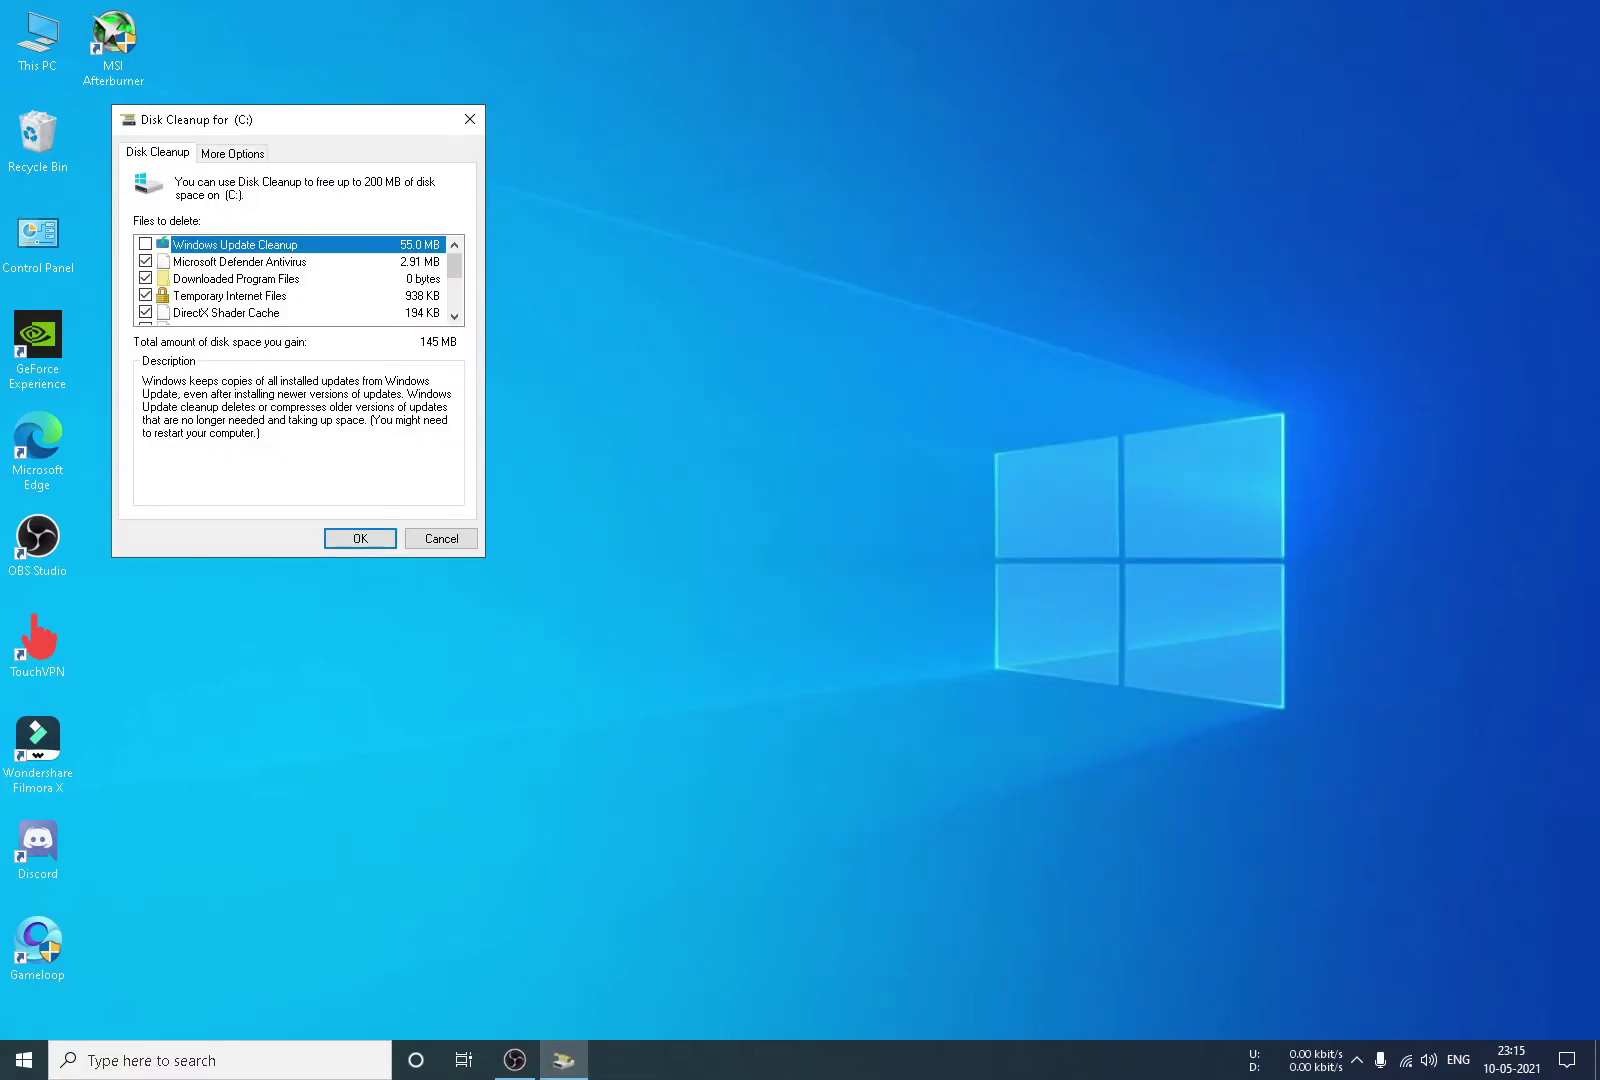
{"action": "key", "text": "space"}
{"action": "scroll", "coordinate": [298, 280], "scroll_direction": "down", "scroll_amount": 2}
{"action": "scroll", "coordinate": [298, 280], "scroll_direction": "up", "scroll_amount": 2}
{"action": "scroll", "coordinate": [298, 280], "scroll_direction": "down", "scroll_amount": 1}
{"action": "key", "text": "Return"}
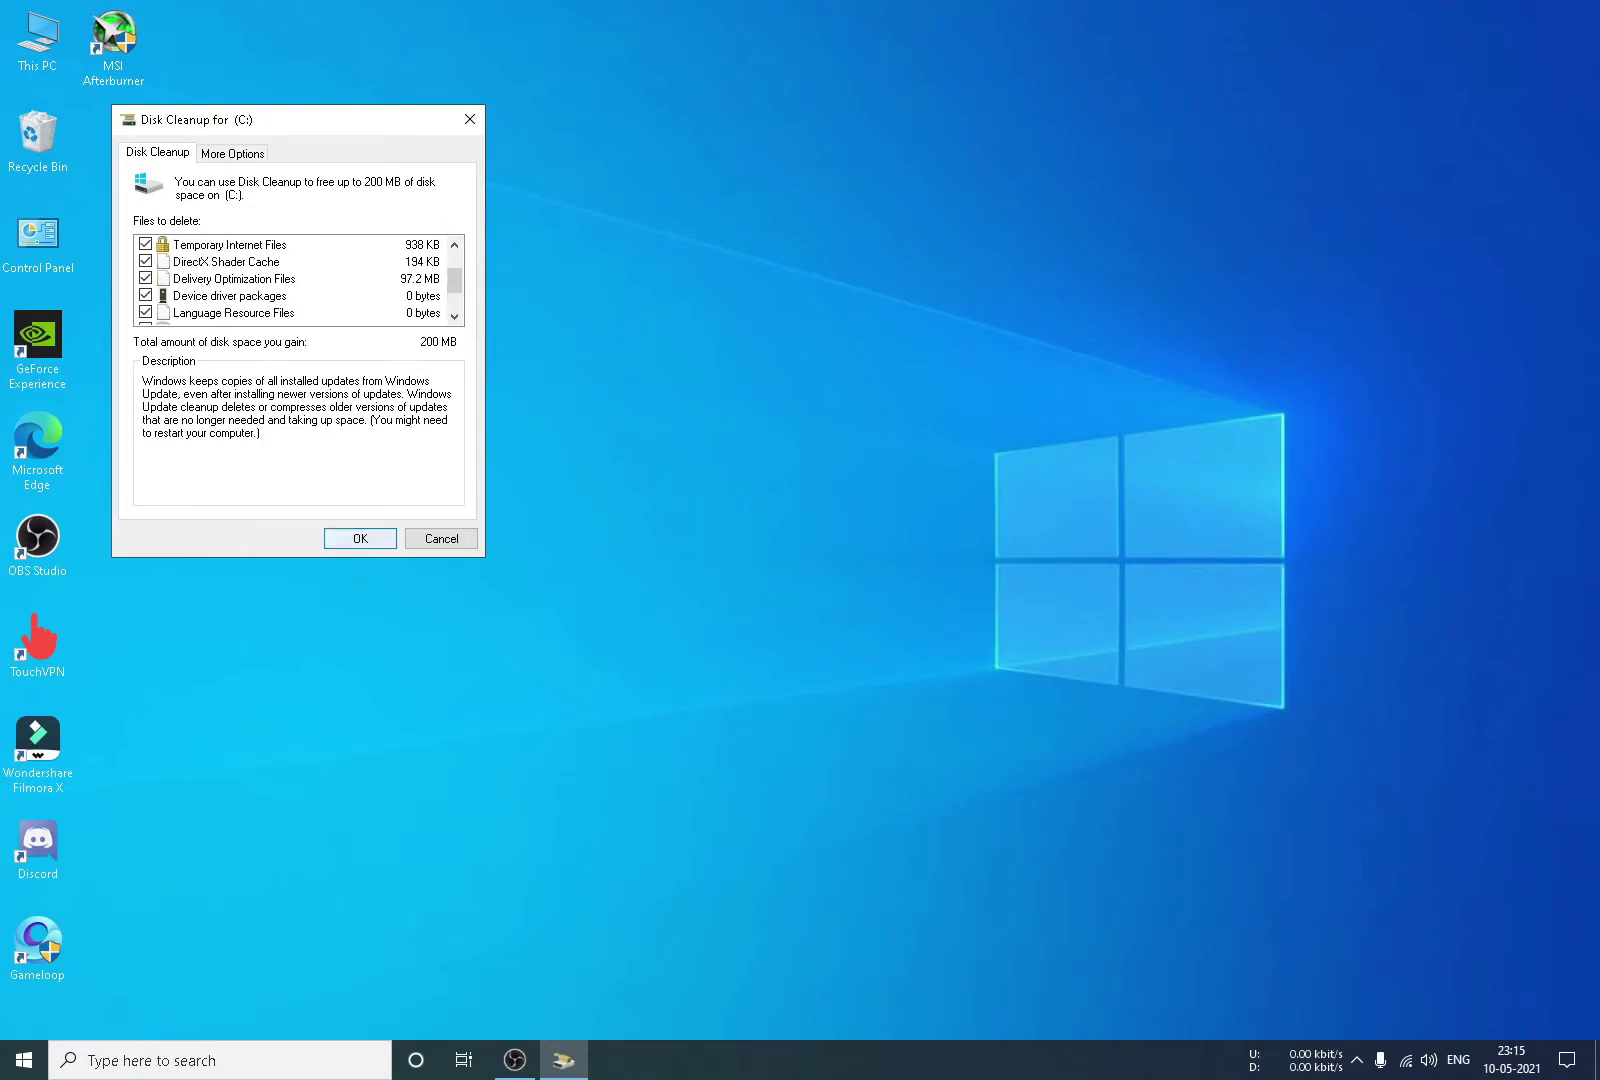
{"action": "key", "text": "Return"}
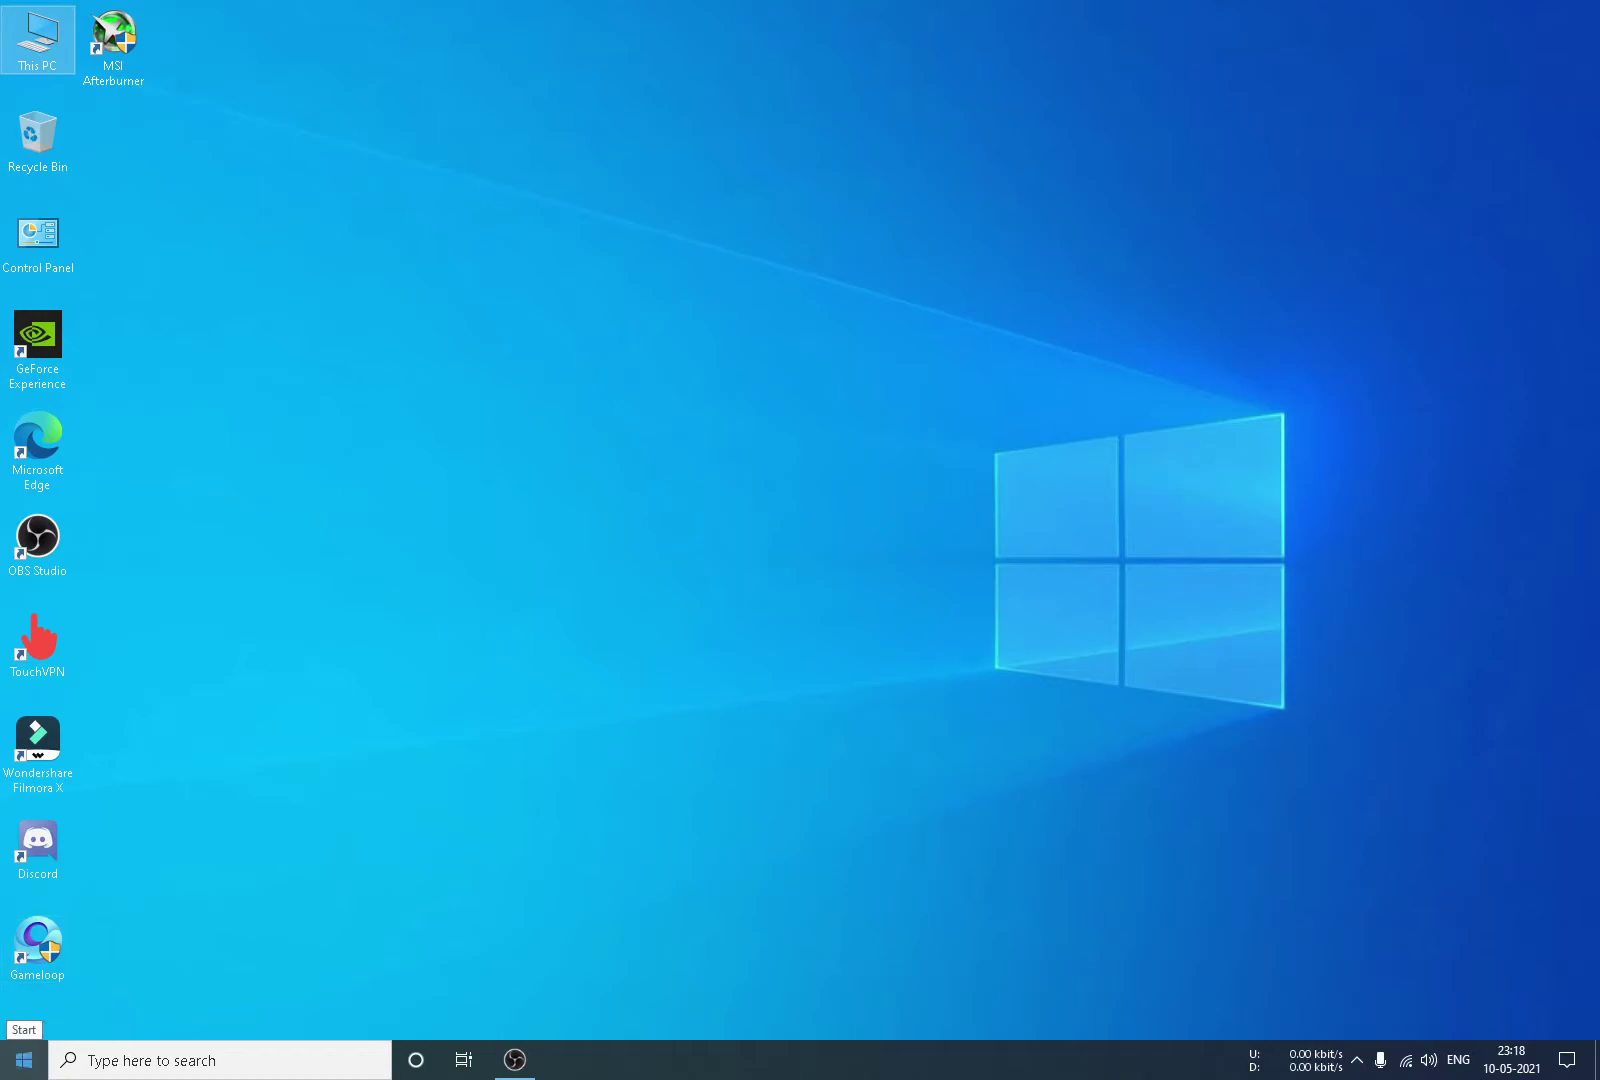
Open the Temporary files page in the System storage section of Windows Settings
{"action": "left_click", "coordinate": [24, 1059]}
{"action": "left_click", "coordinate": [25, 967]}
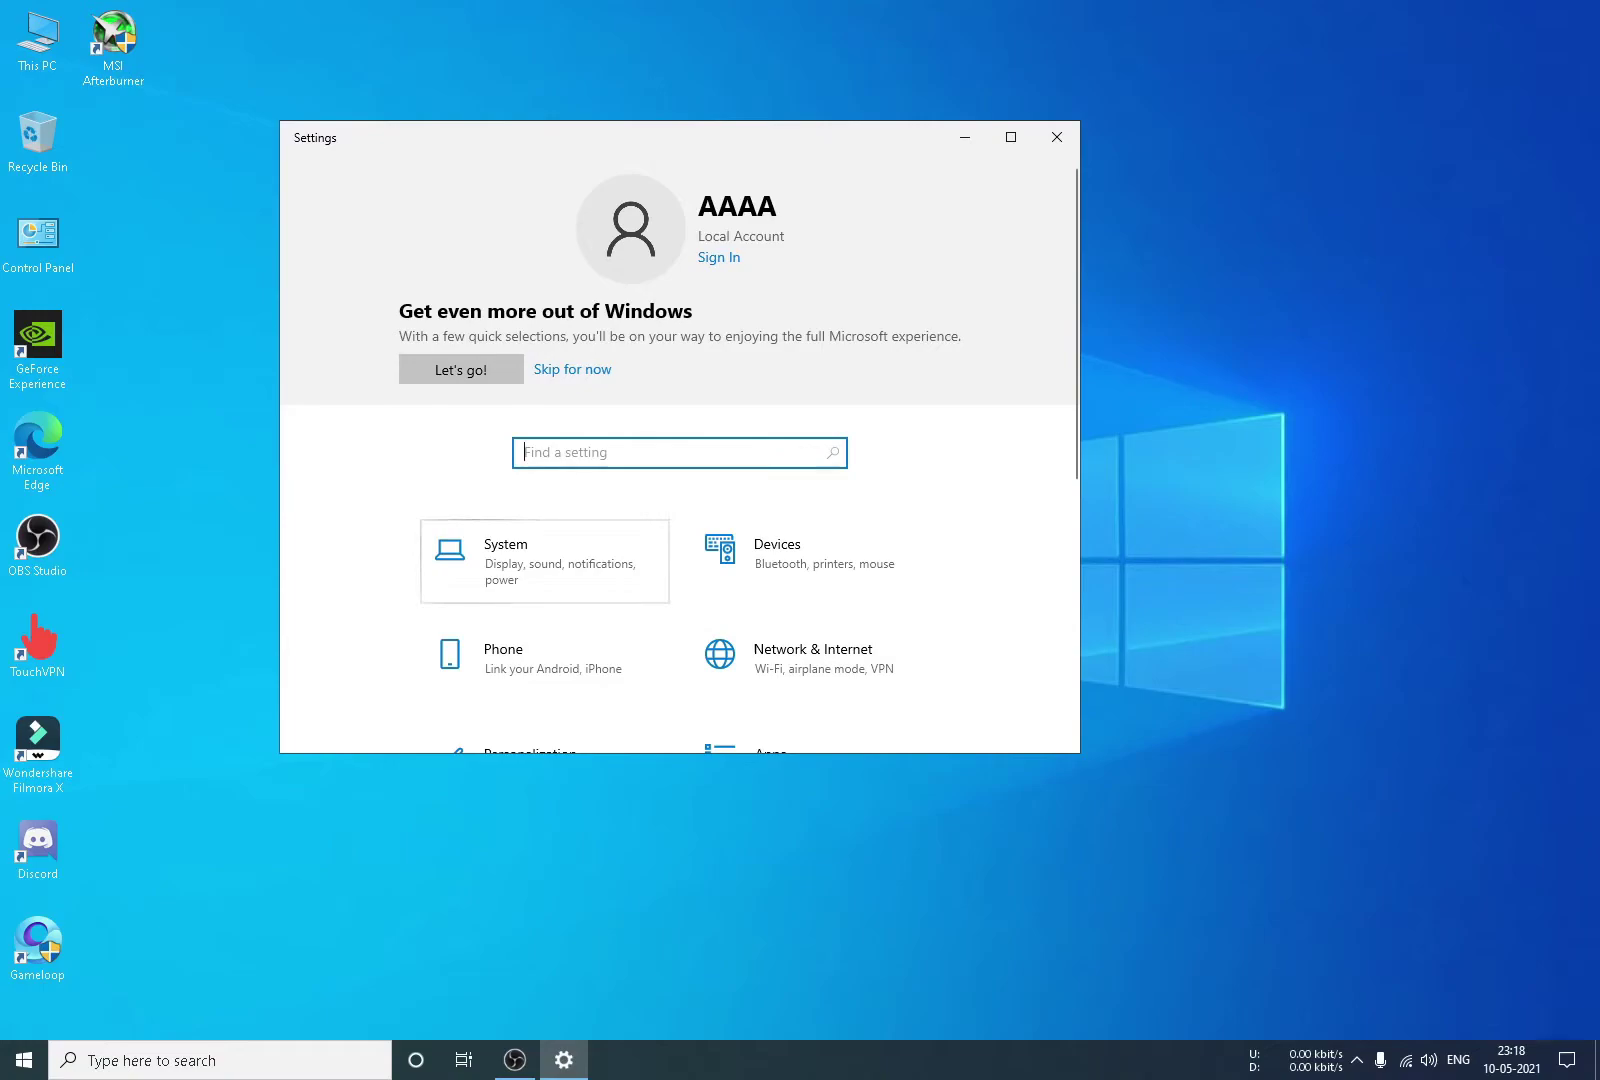
{"action": "left_click", "coordinate": [530, 560]}
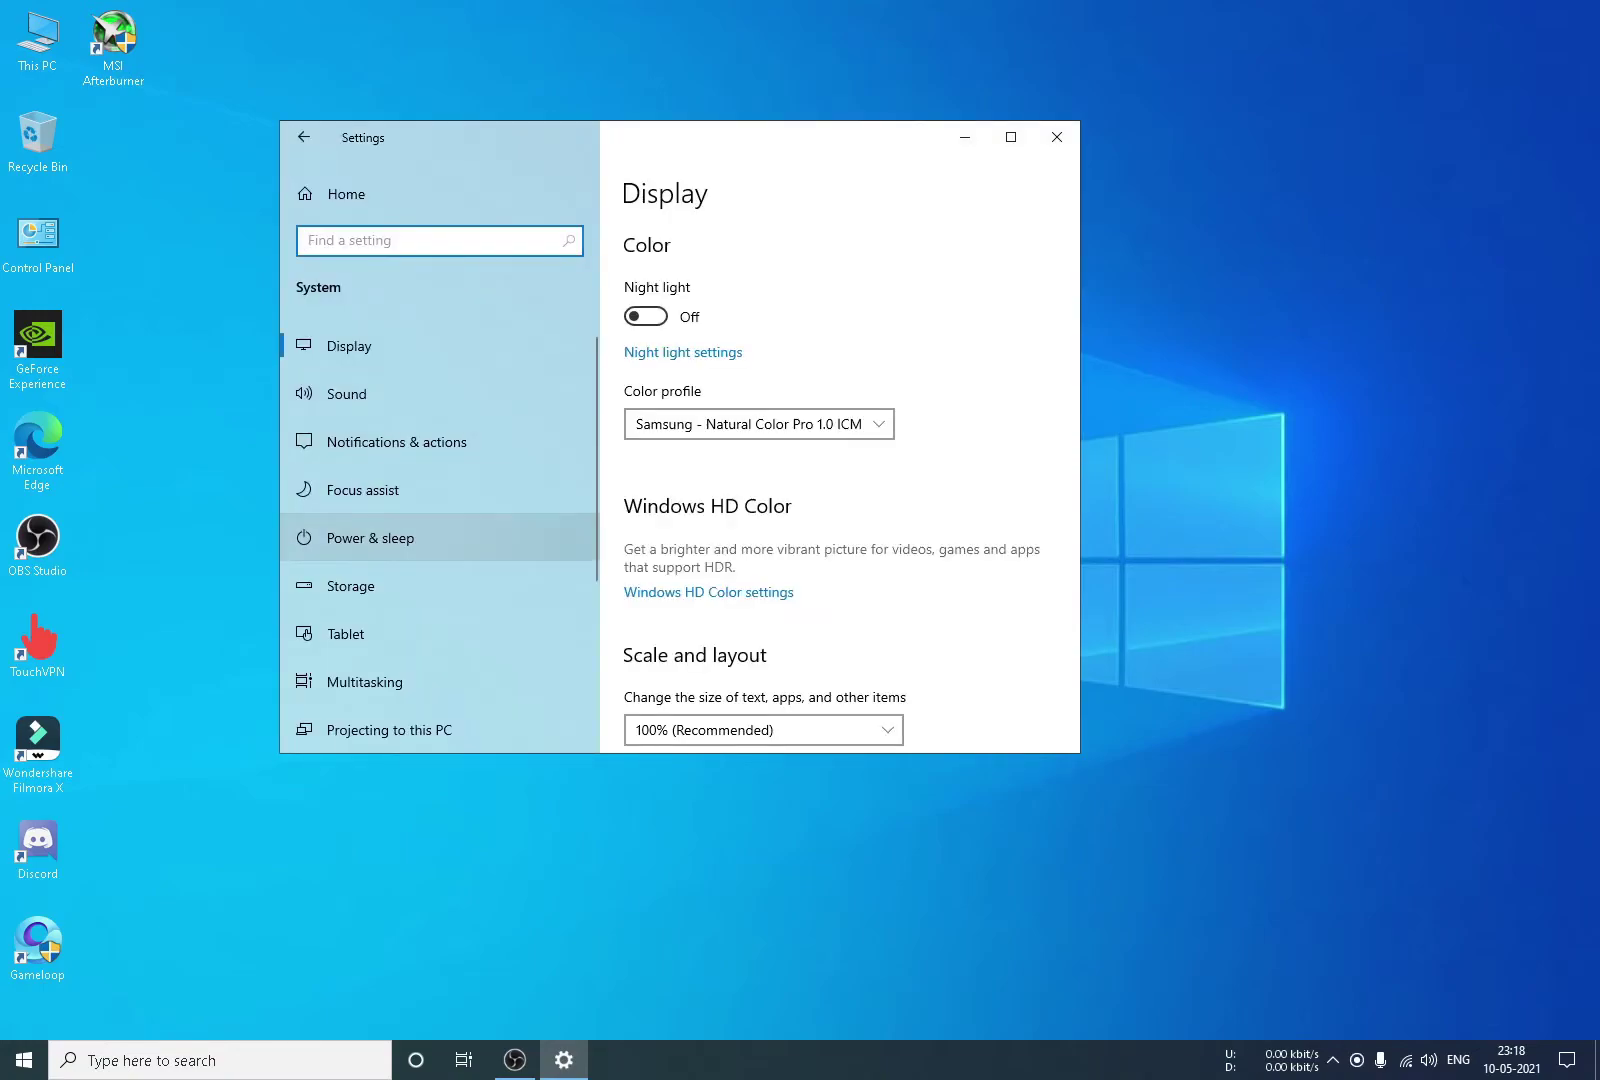
{"action": "left_click", "coordinate": [350, 586]}
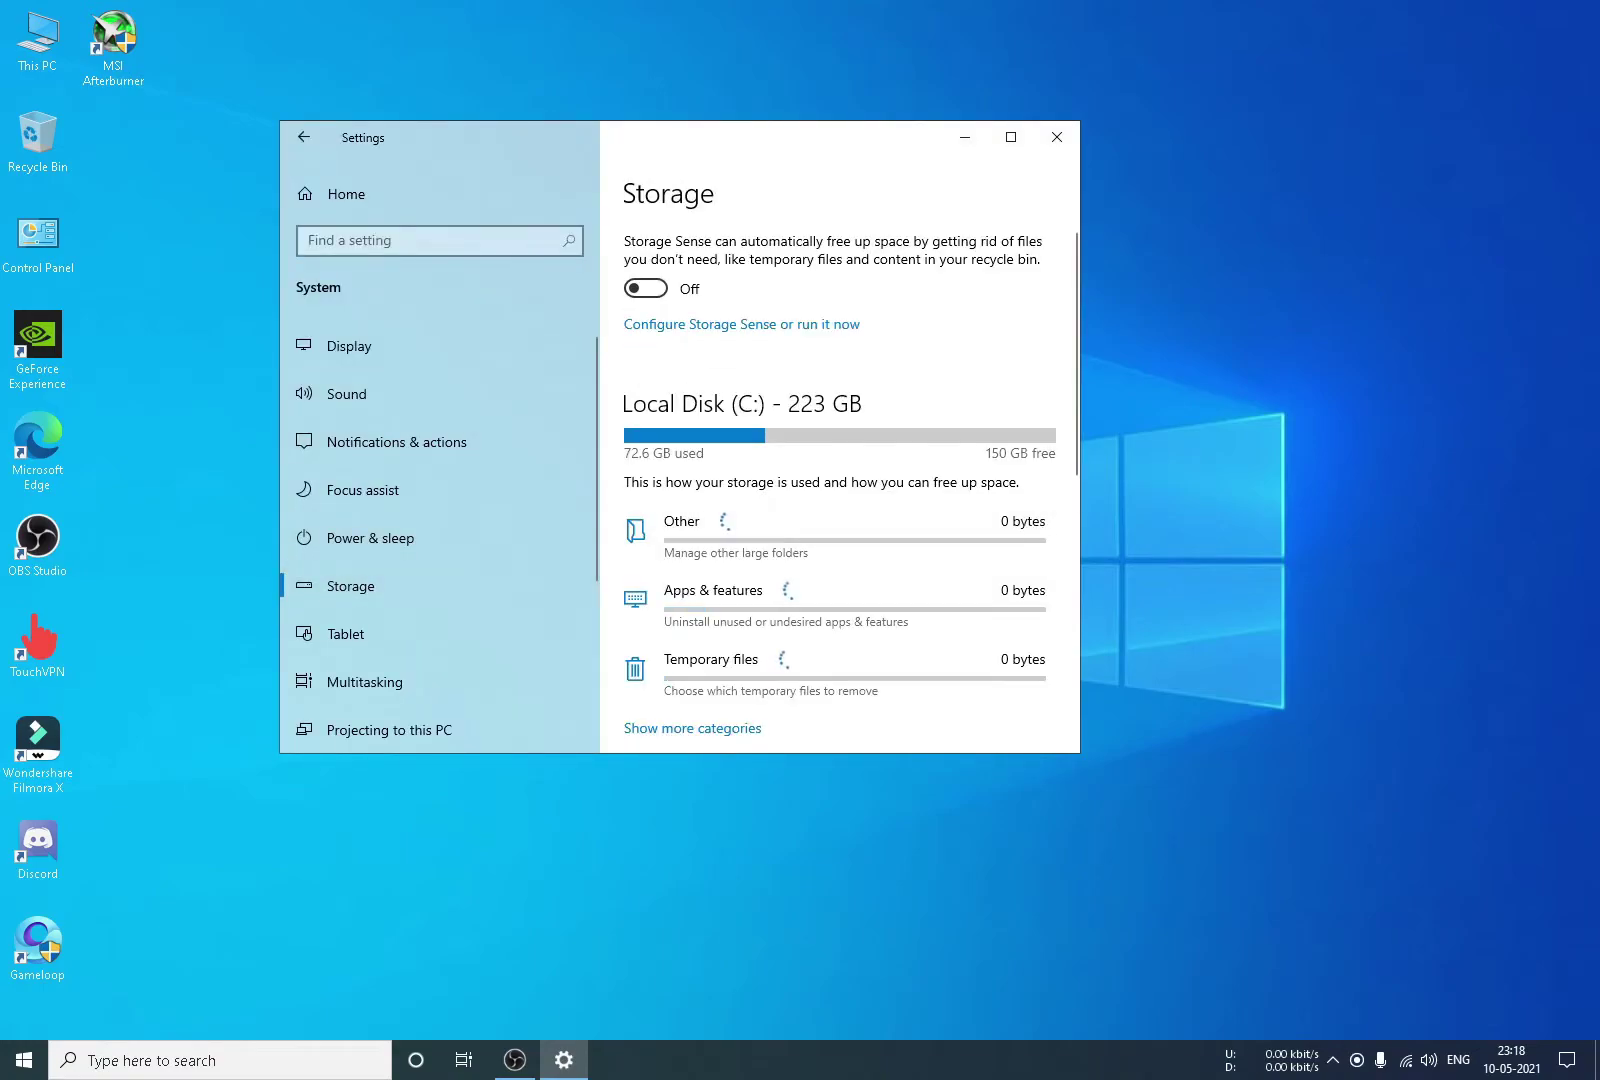
{"action": "scroll", "coordinate": [840, 480], "scroll_direction": "down", "scroll_amount": 3}
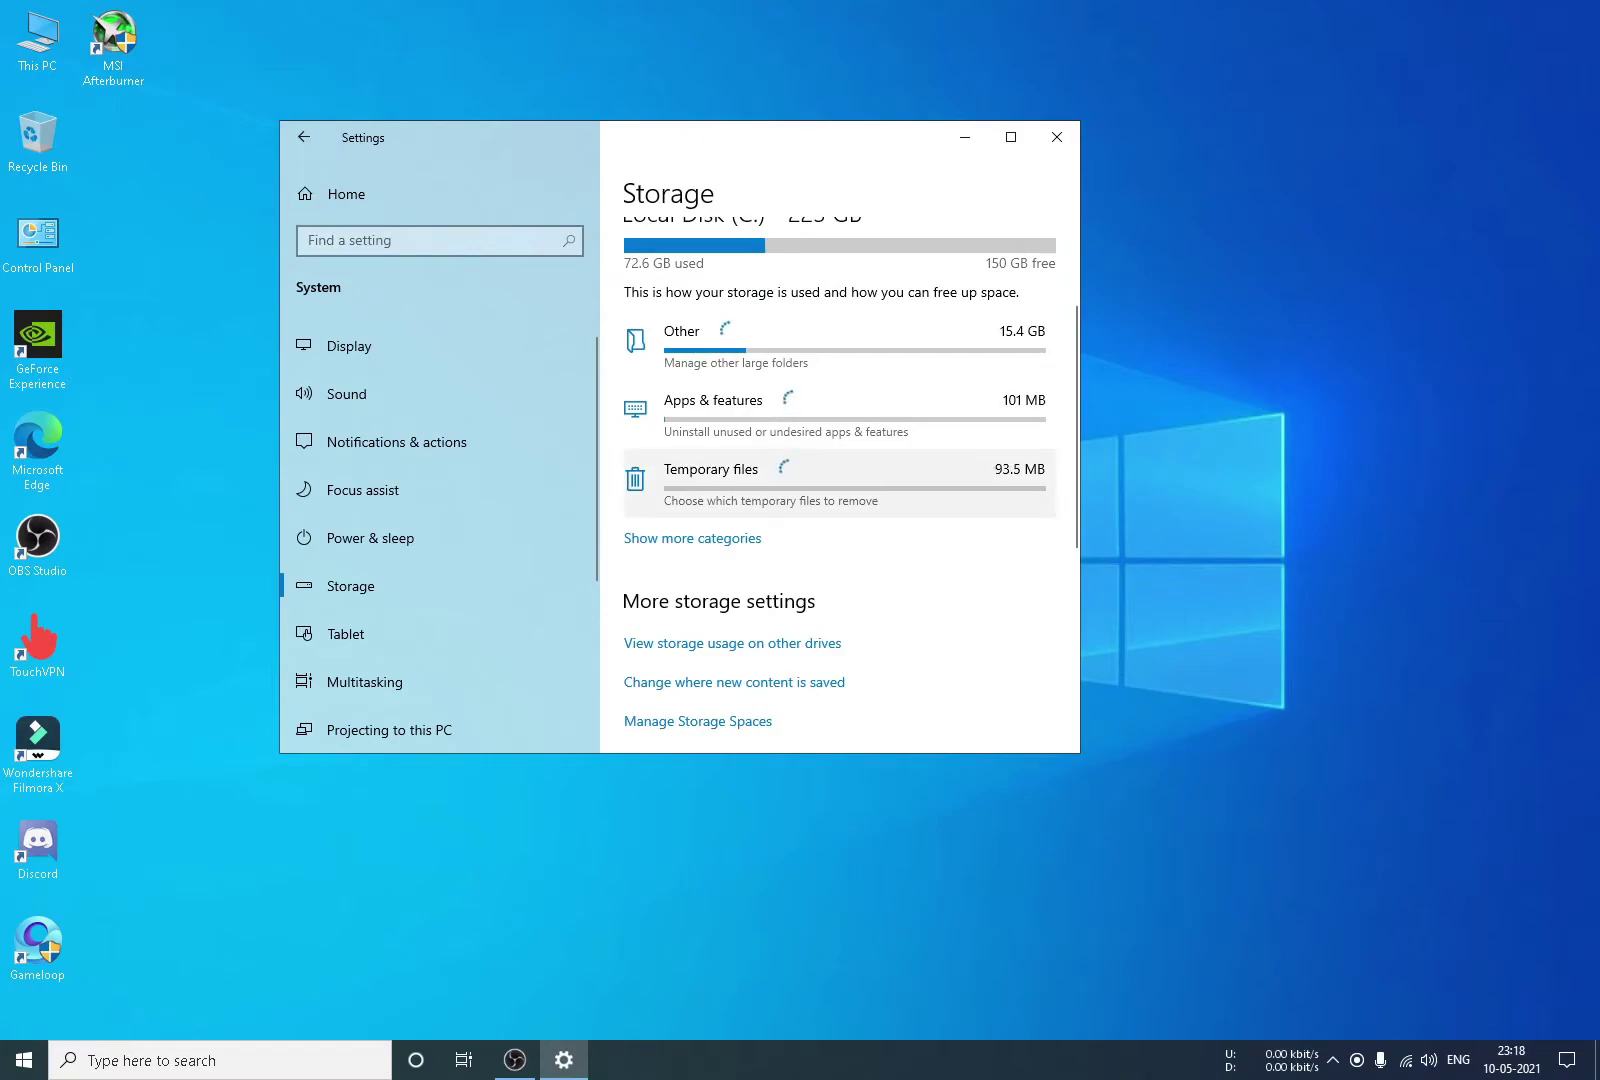
{"action": "left_click", "coordinate": [711, 470]}
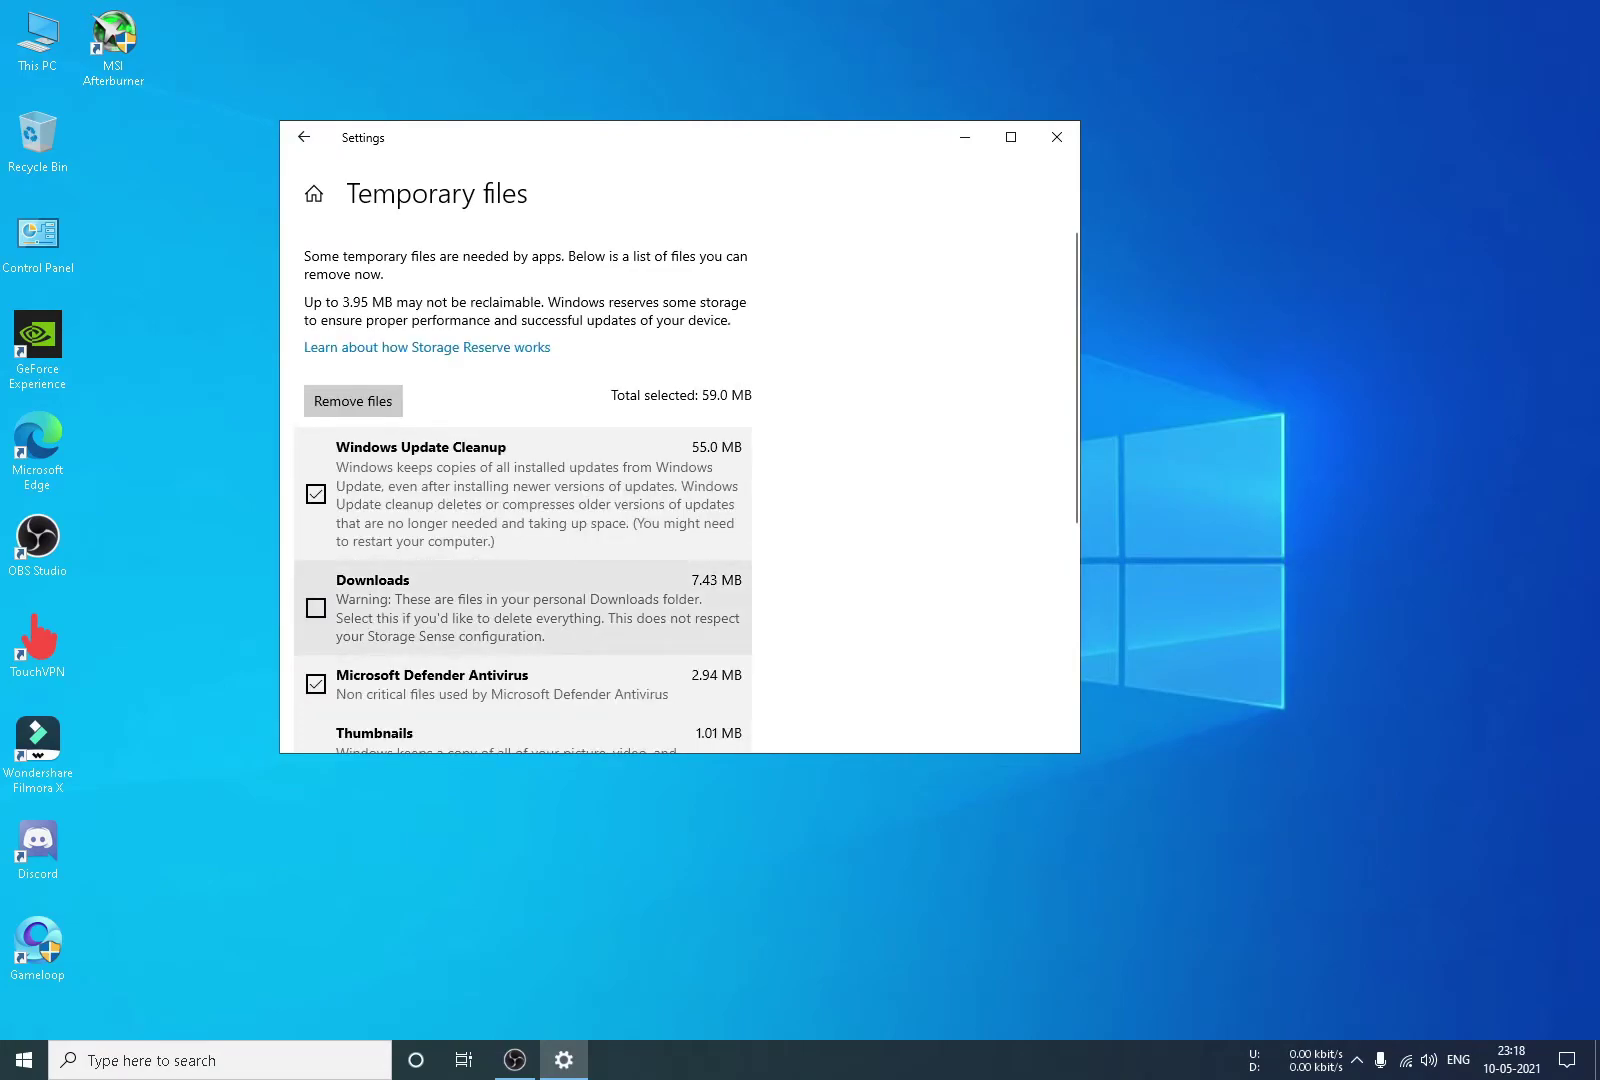
Remove the preselected temporary files, leaving Downloads excluded, and close Settings
{"action": "scroll", "coordinate": [523, 487], "scroll_direction": "down", "scroll_amount": 4}
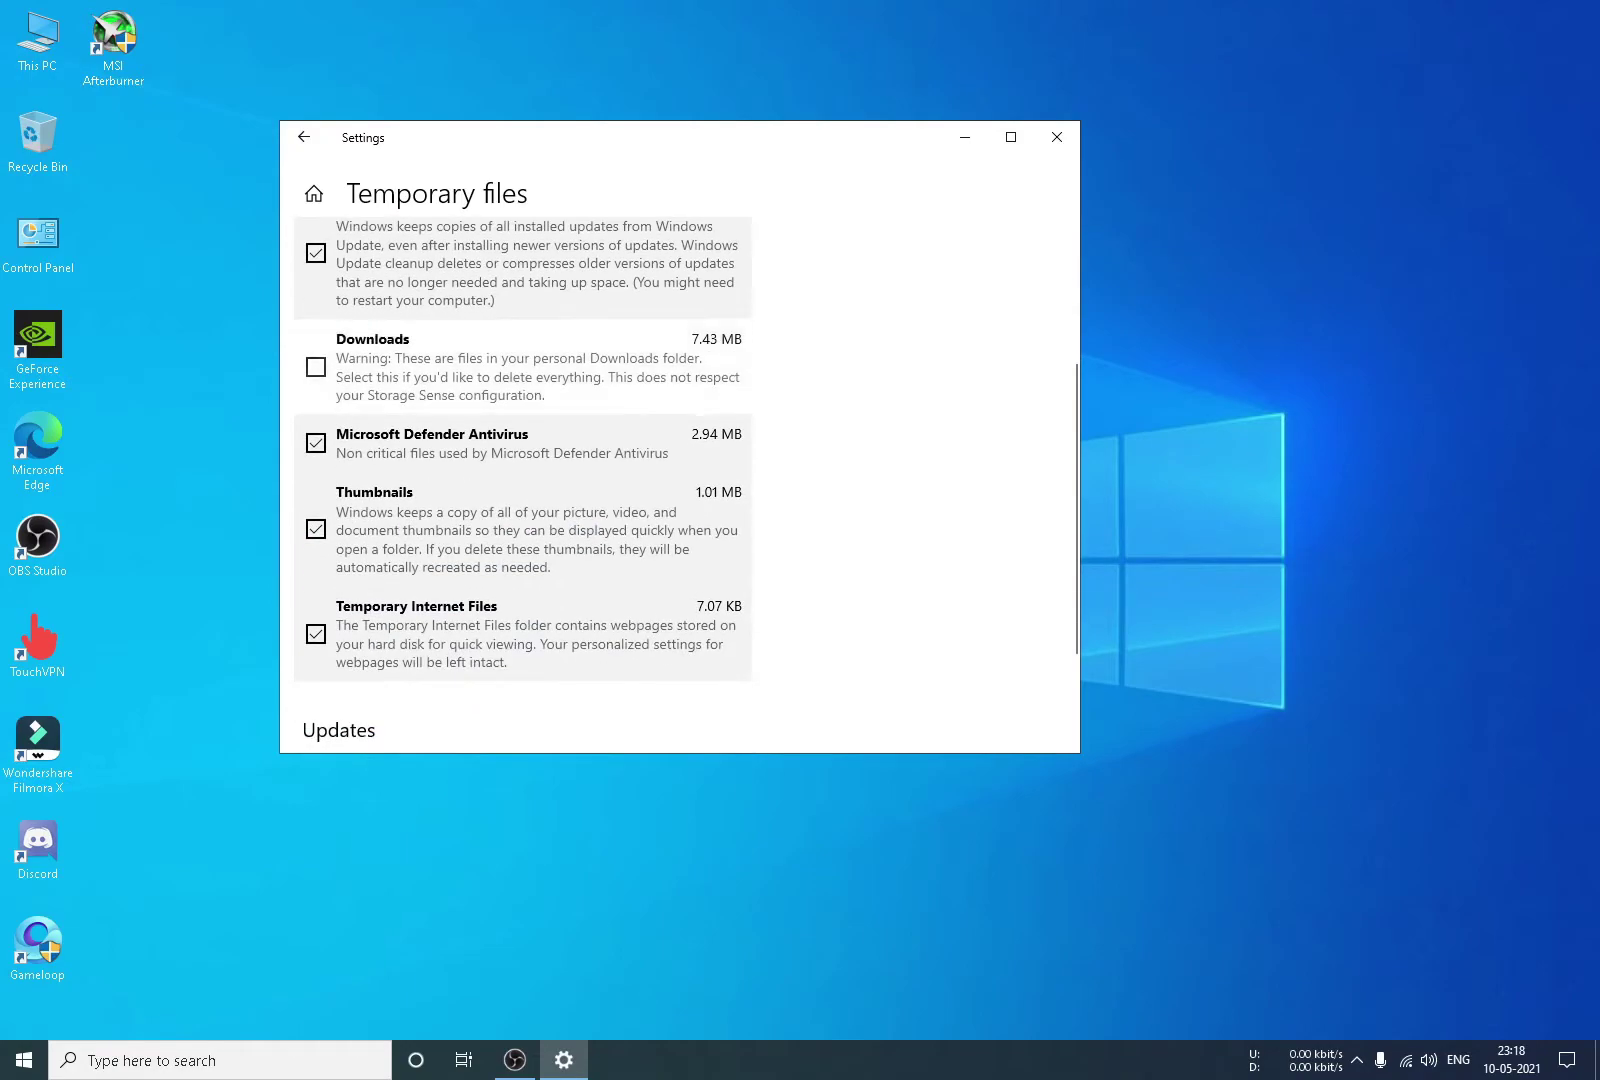
{"action": "scroll", "coordinate": [523, 487], "scroll_direction": "up", "scroll_amount": 2}
{"action": "scroll", "coordinate": [523, 487], "scroll_direction": "up", "scroll_amount": 2}
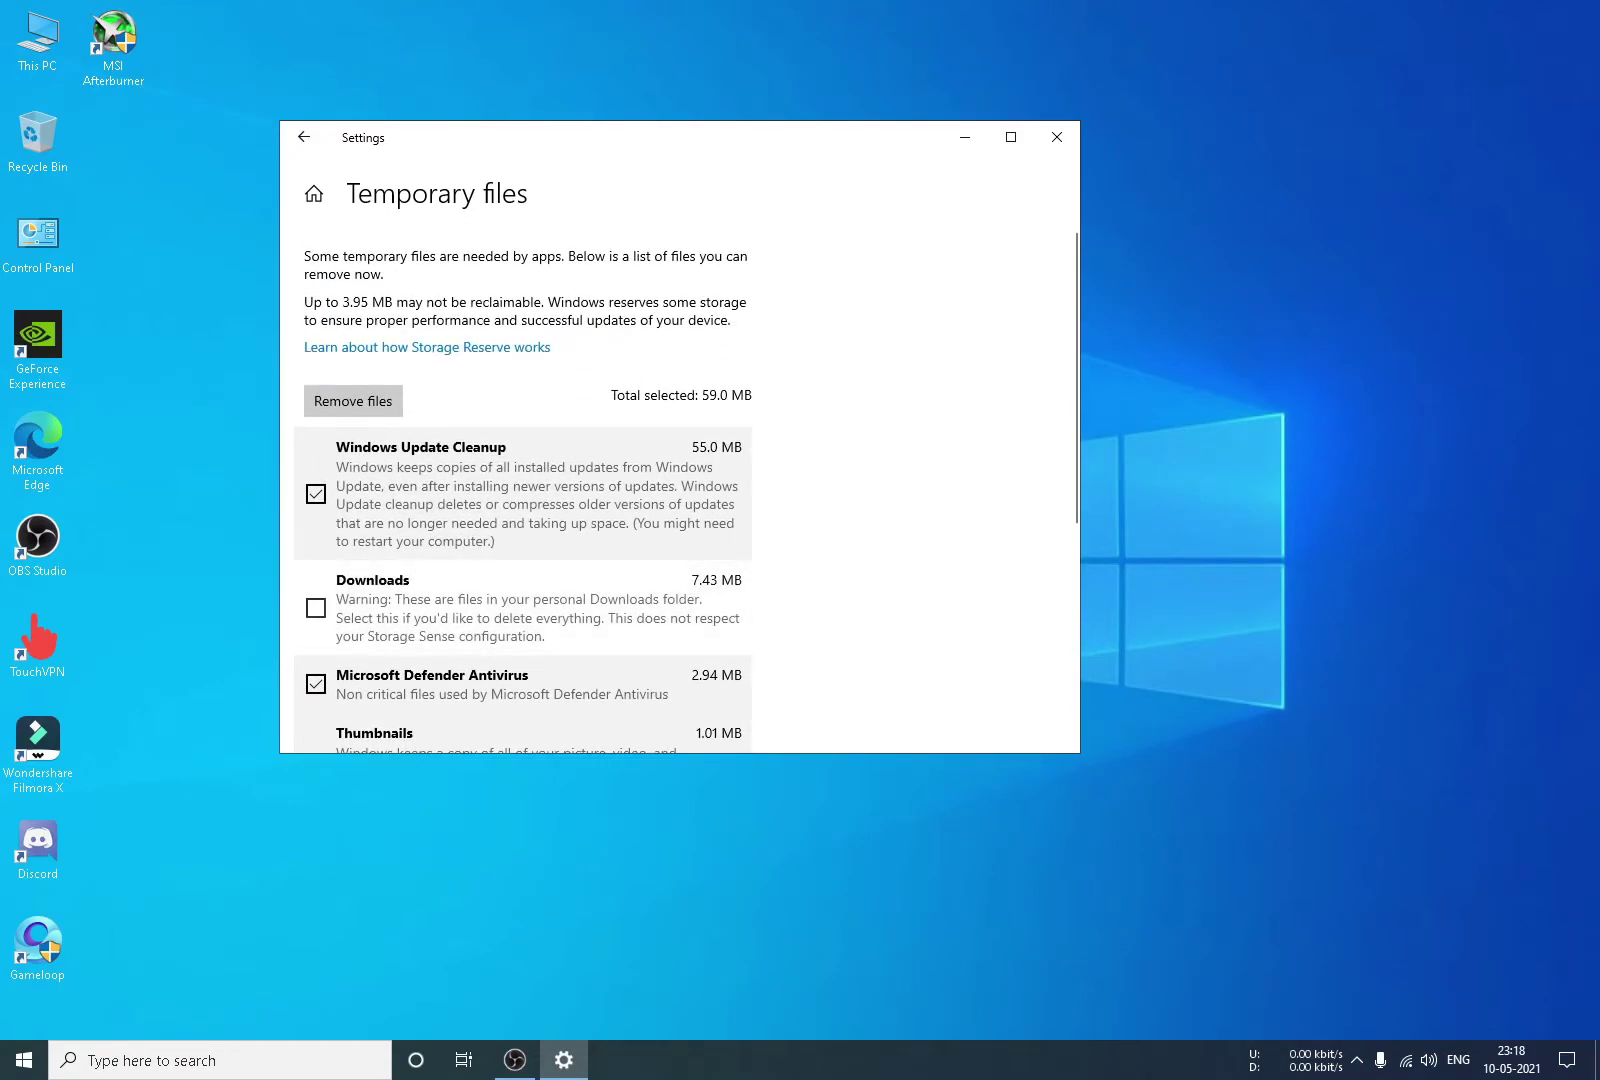
{"action": "left_click", "coordinate": [353, 400]}
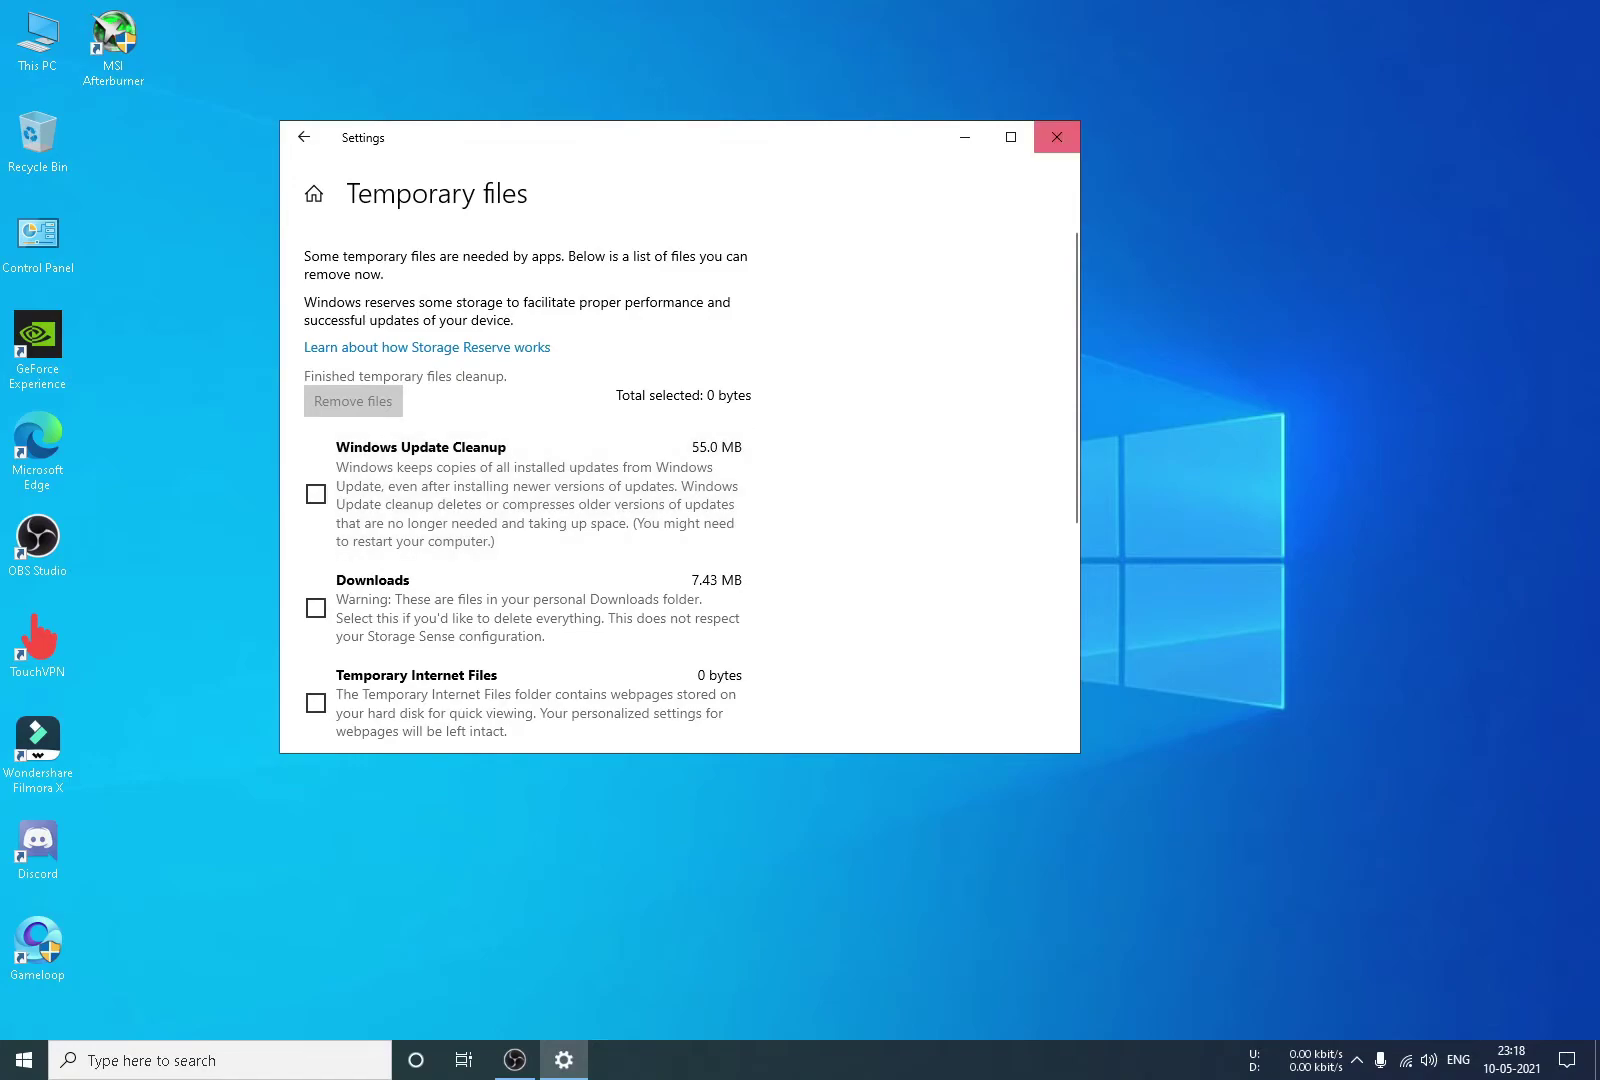
{"action": "left_click", "coordinate": [1056, 137]}
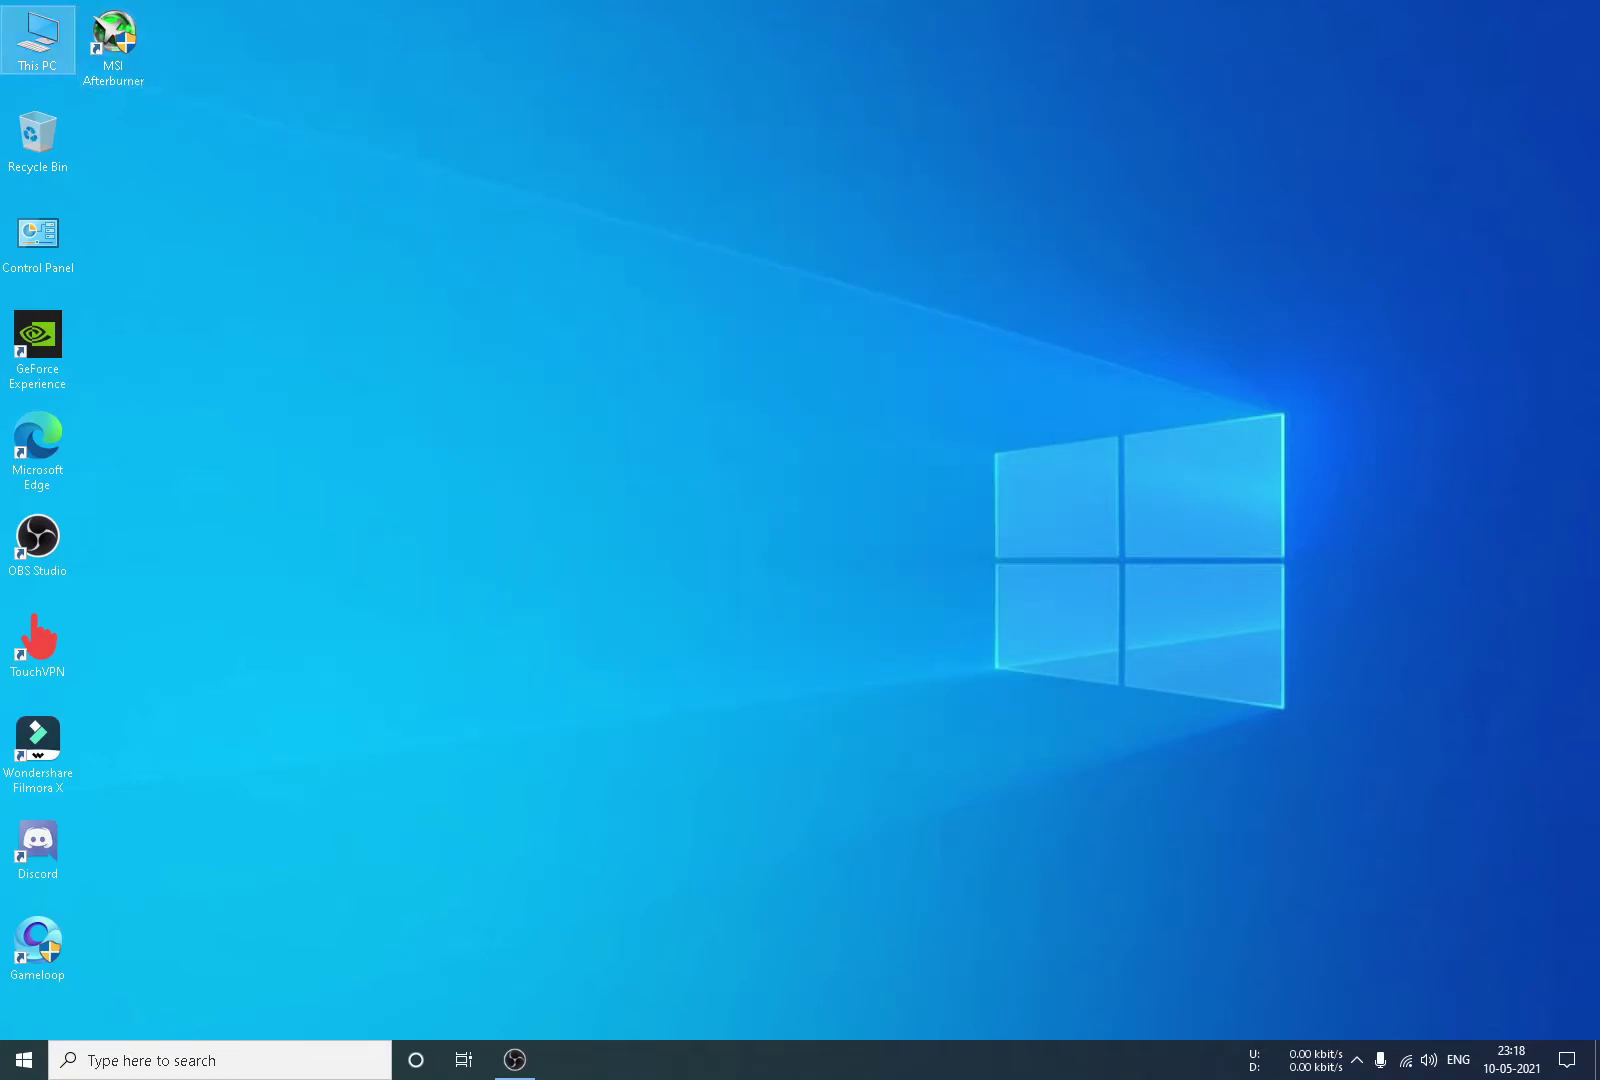
Browse to the Download folder in C:\Windows\SoftwareDistribution
{"action": "double_click", "coordinate": [37, 38]}
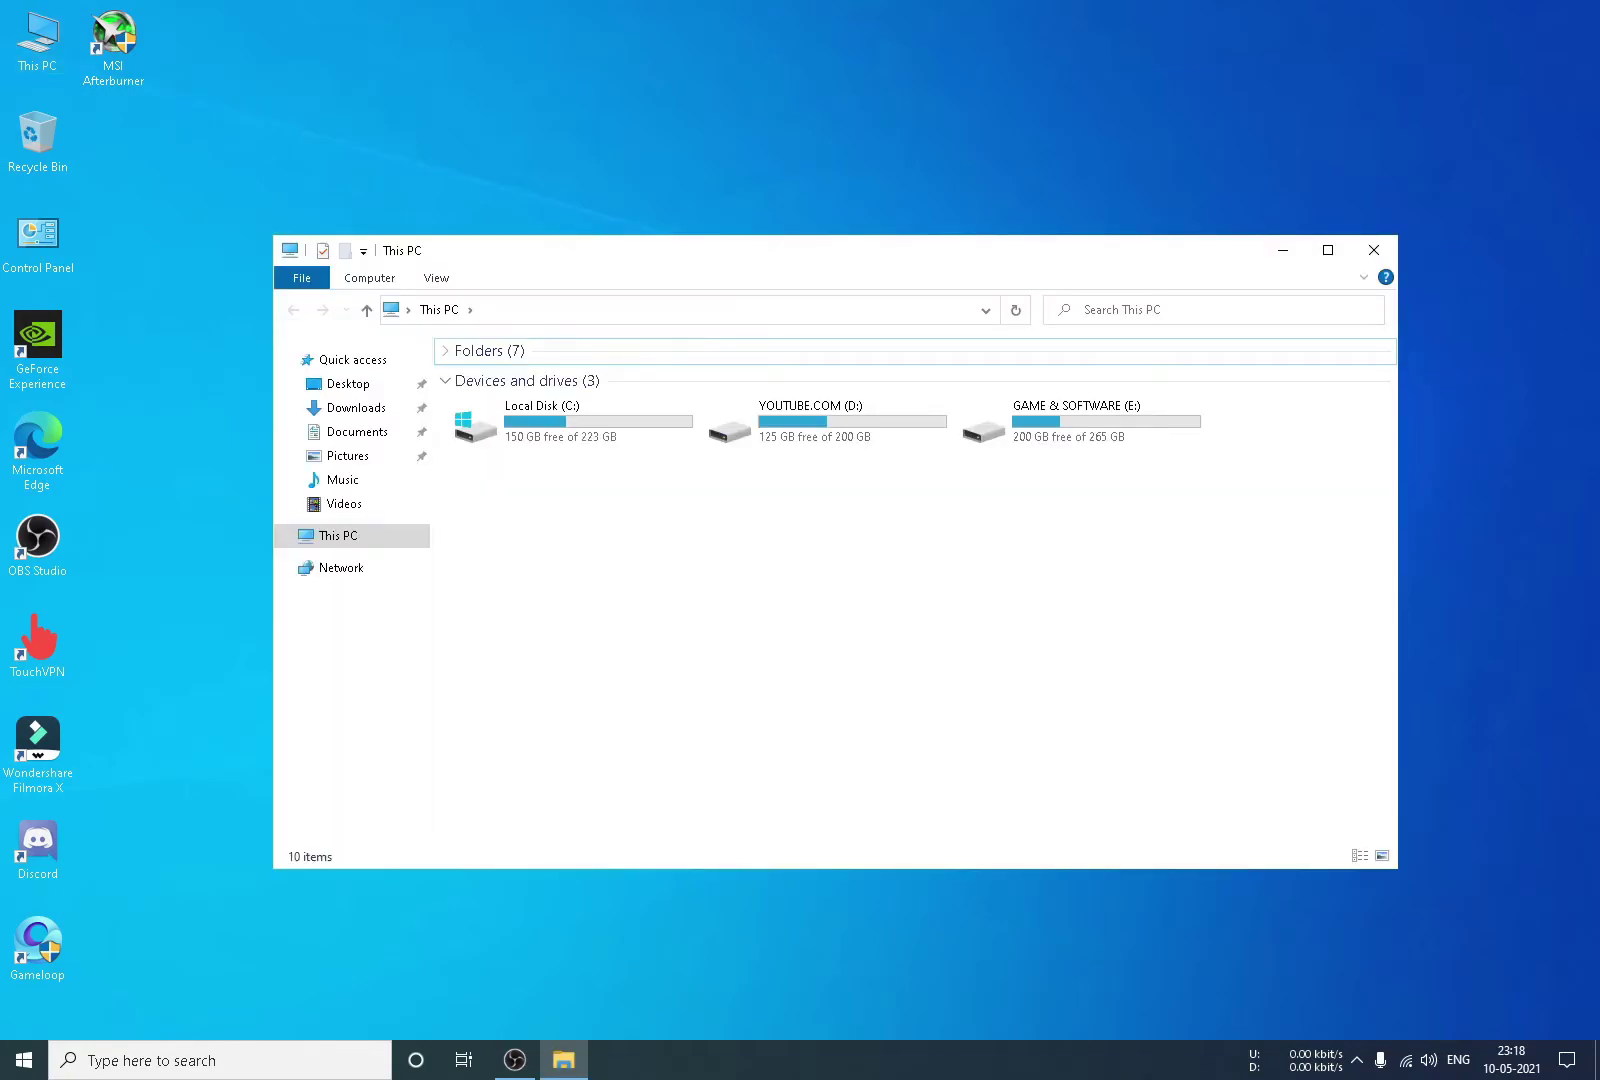
{"action": "double_click", "coordinate": [565, 425]}
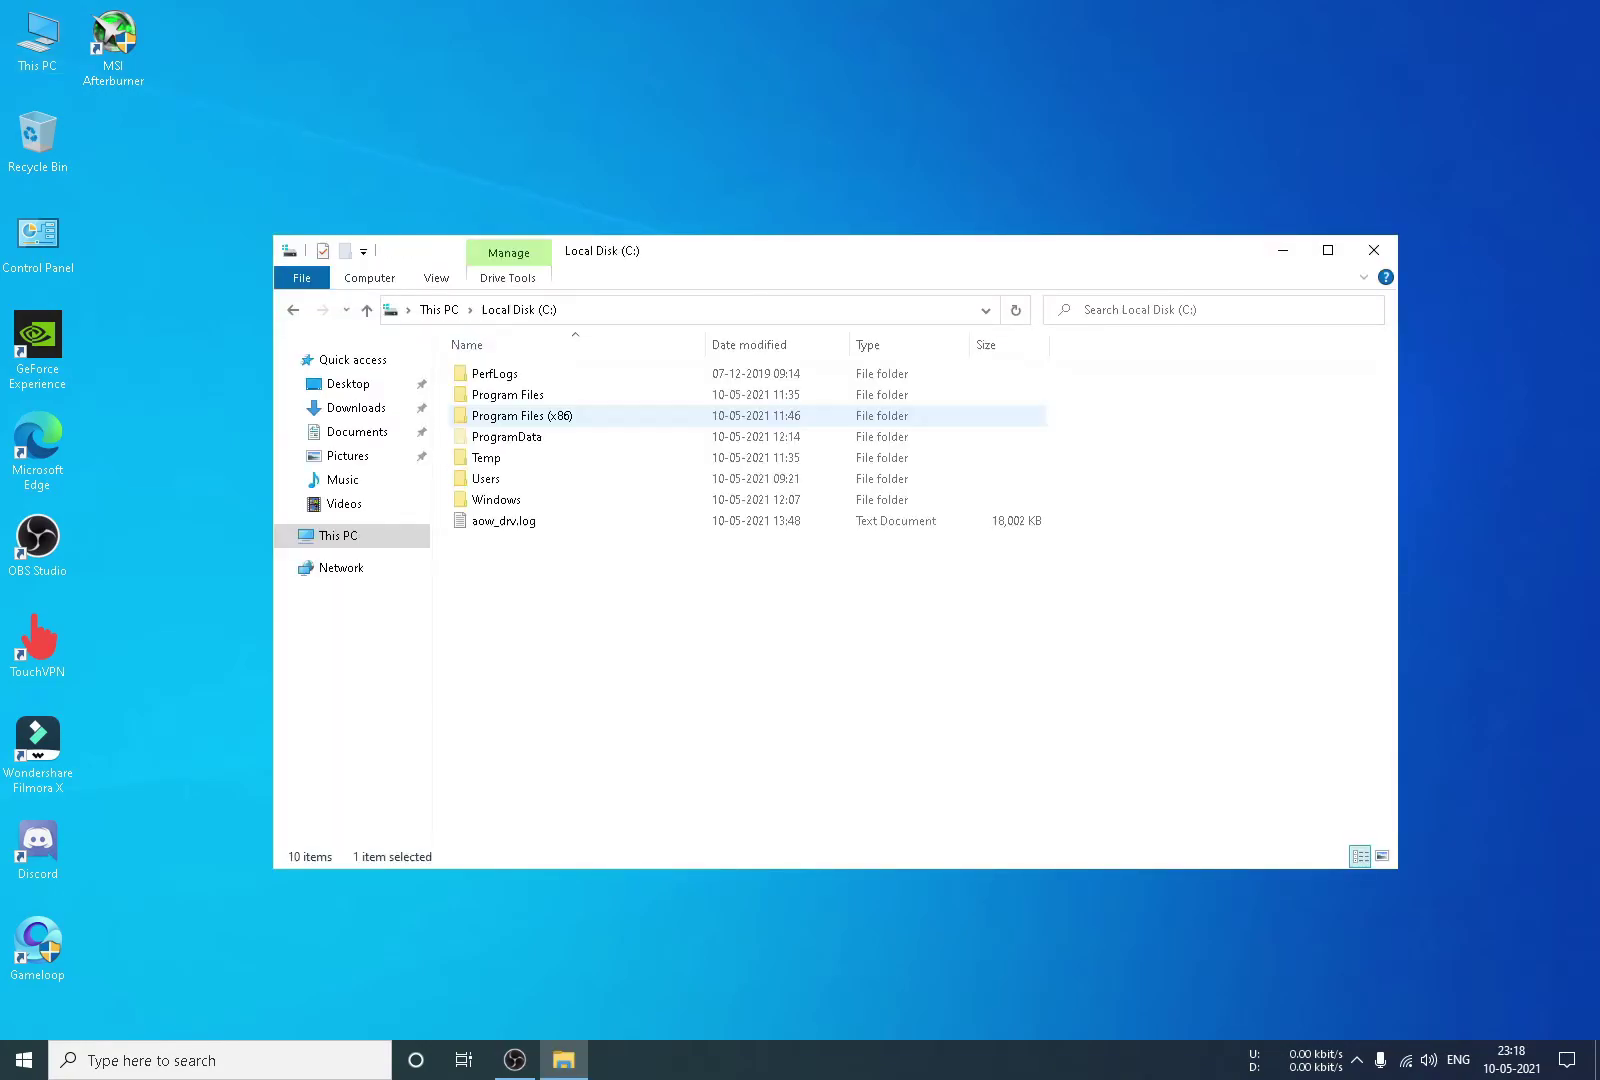
{"action": "double_click", "coordinate": [496, 499]}
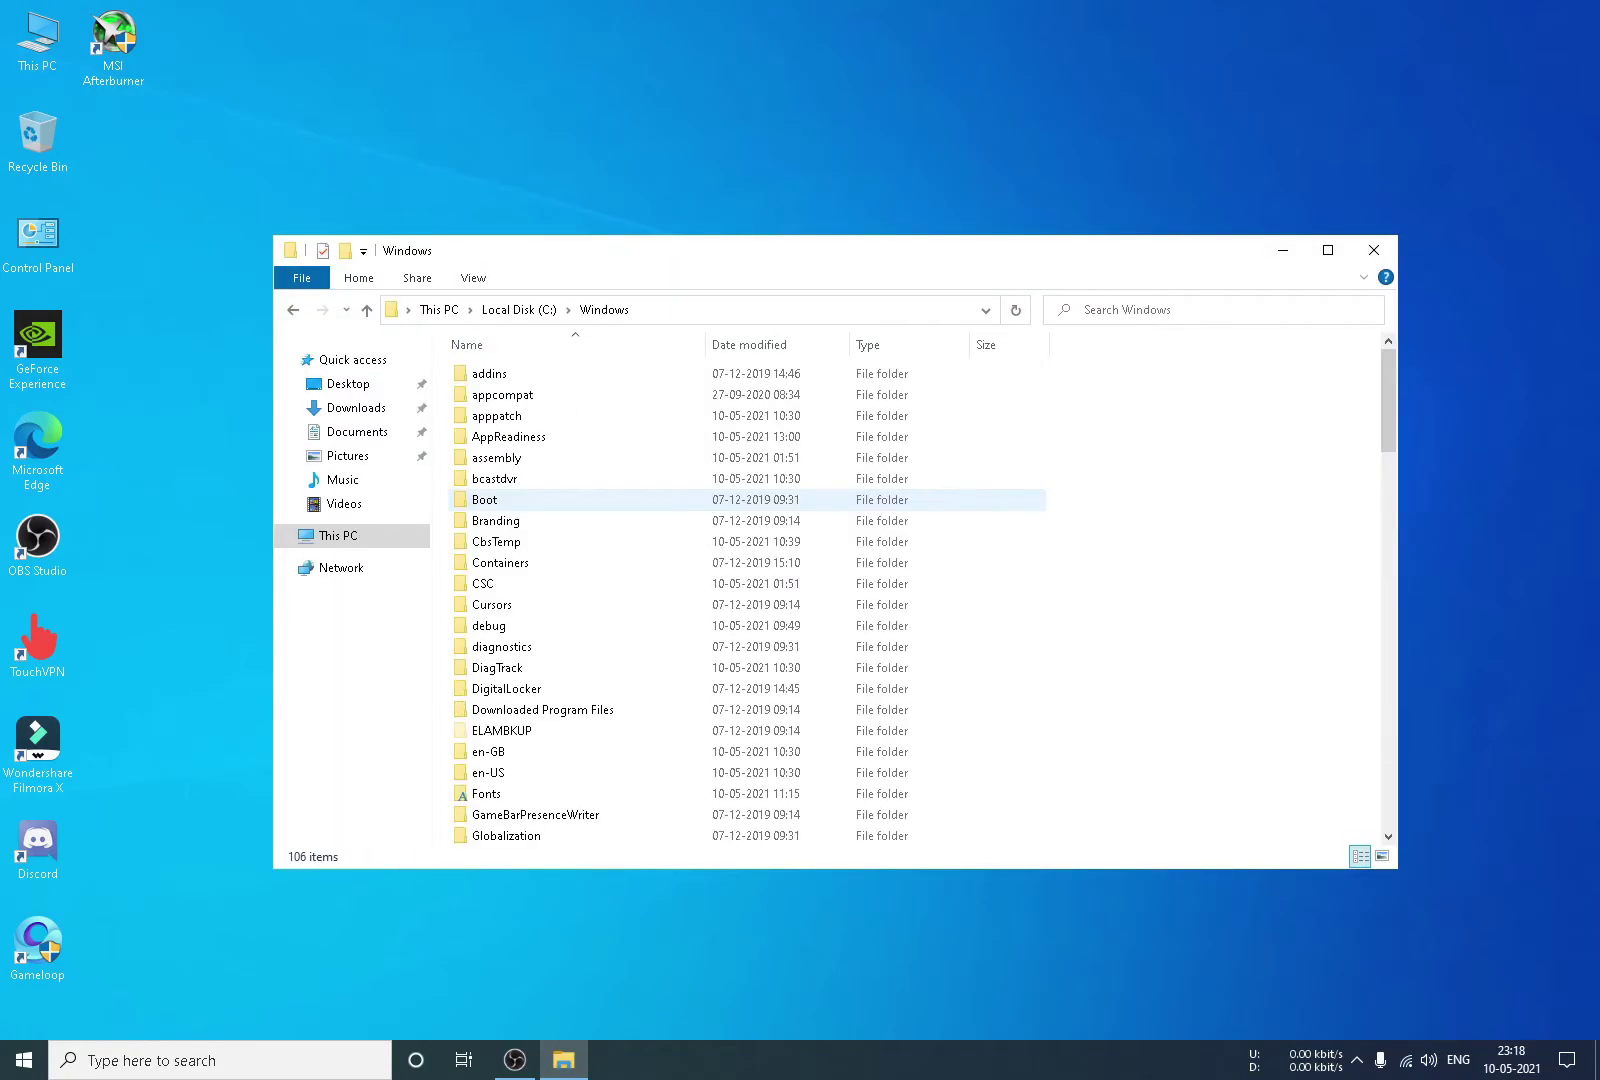
{"action": "scroll", "coordinate": [500, 665], "scroll_direction": "down", "scroll_amount": 4}
{"action": "scroll", "coordinate": [500, 665], "scroll_direction": "down", "scroll_amount": 8}
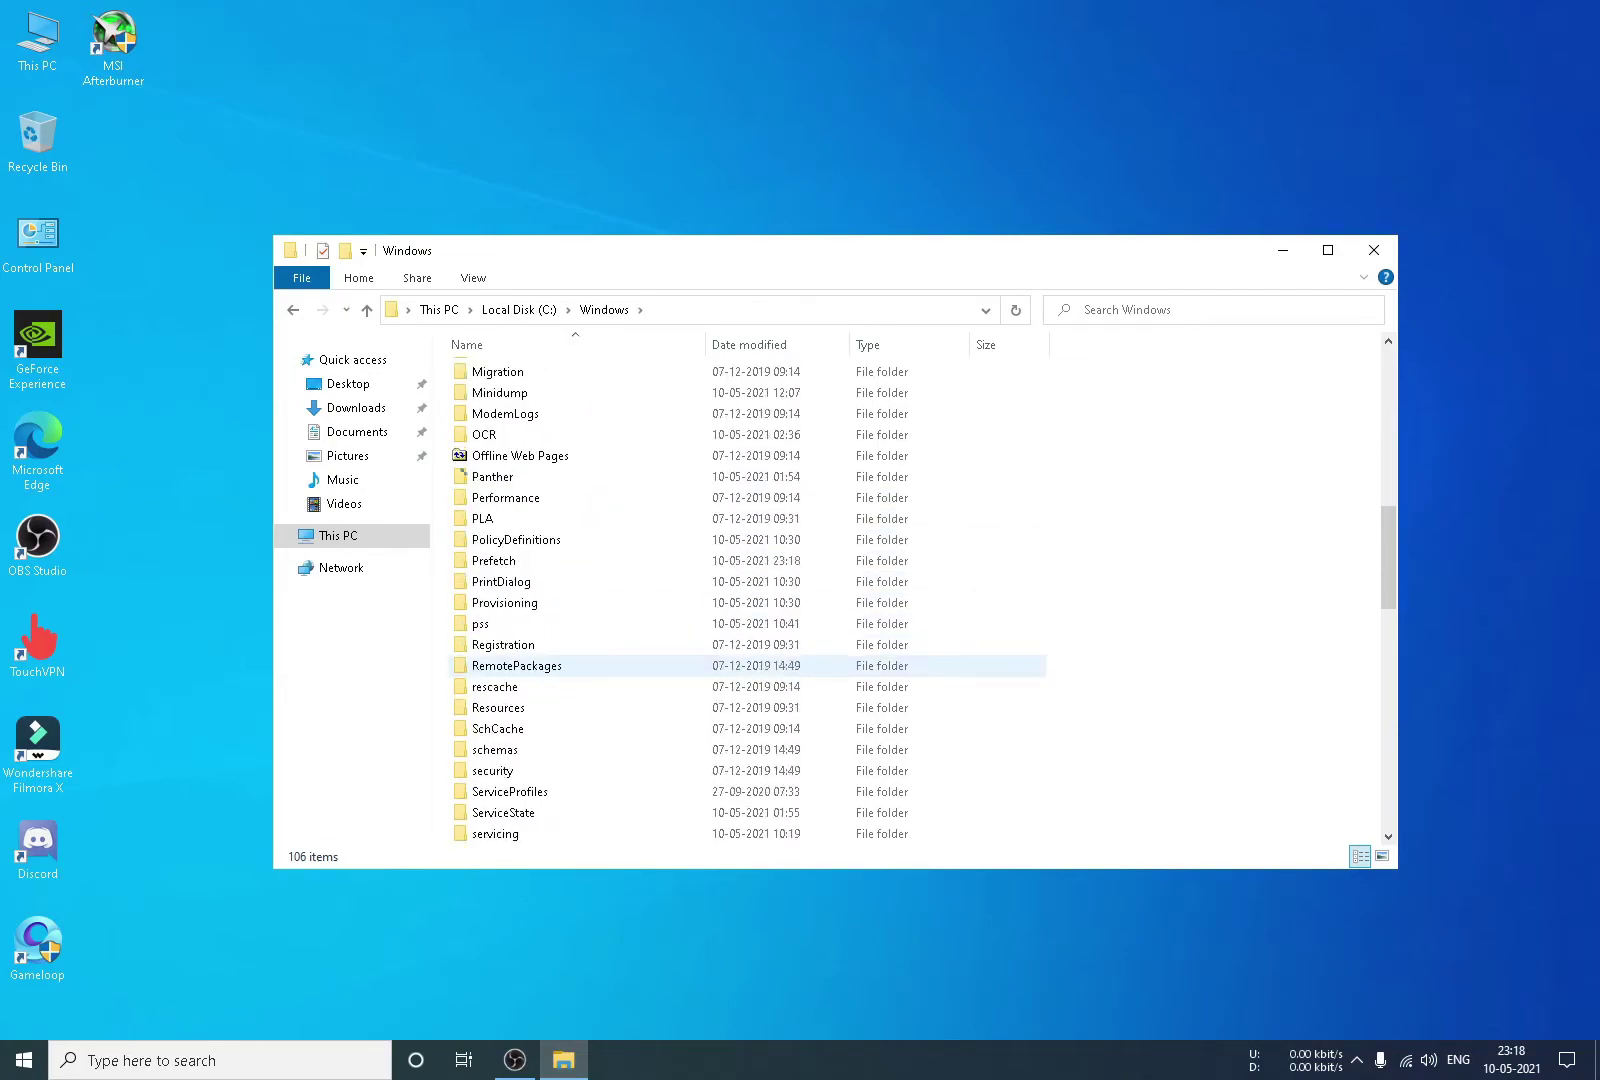
{"action": "type", "text": "so"}
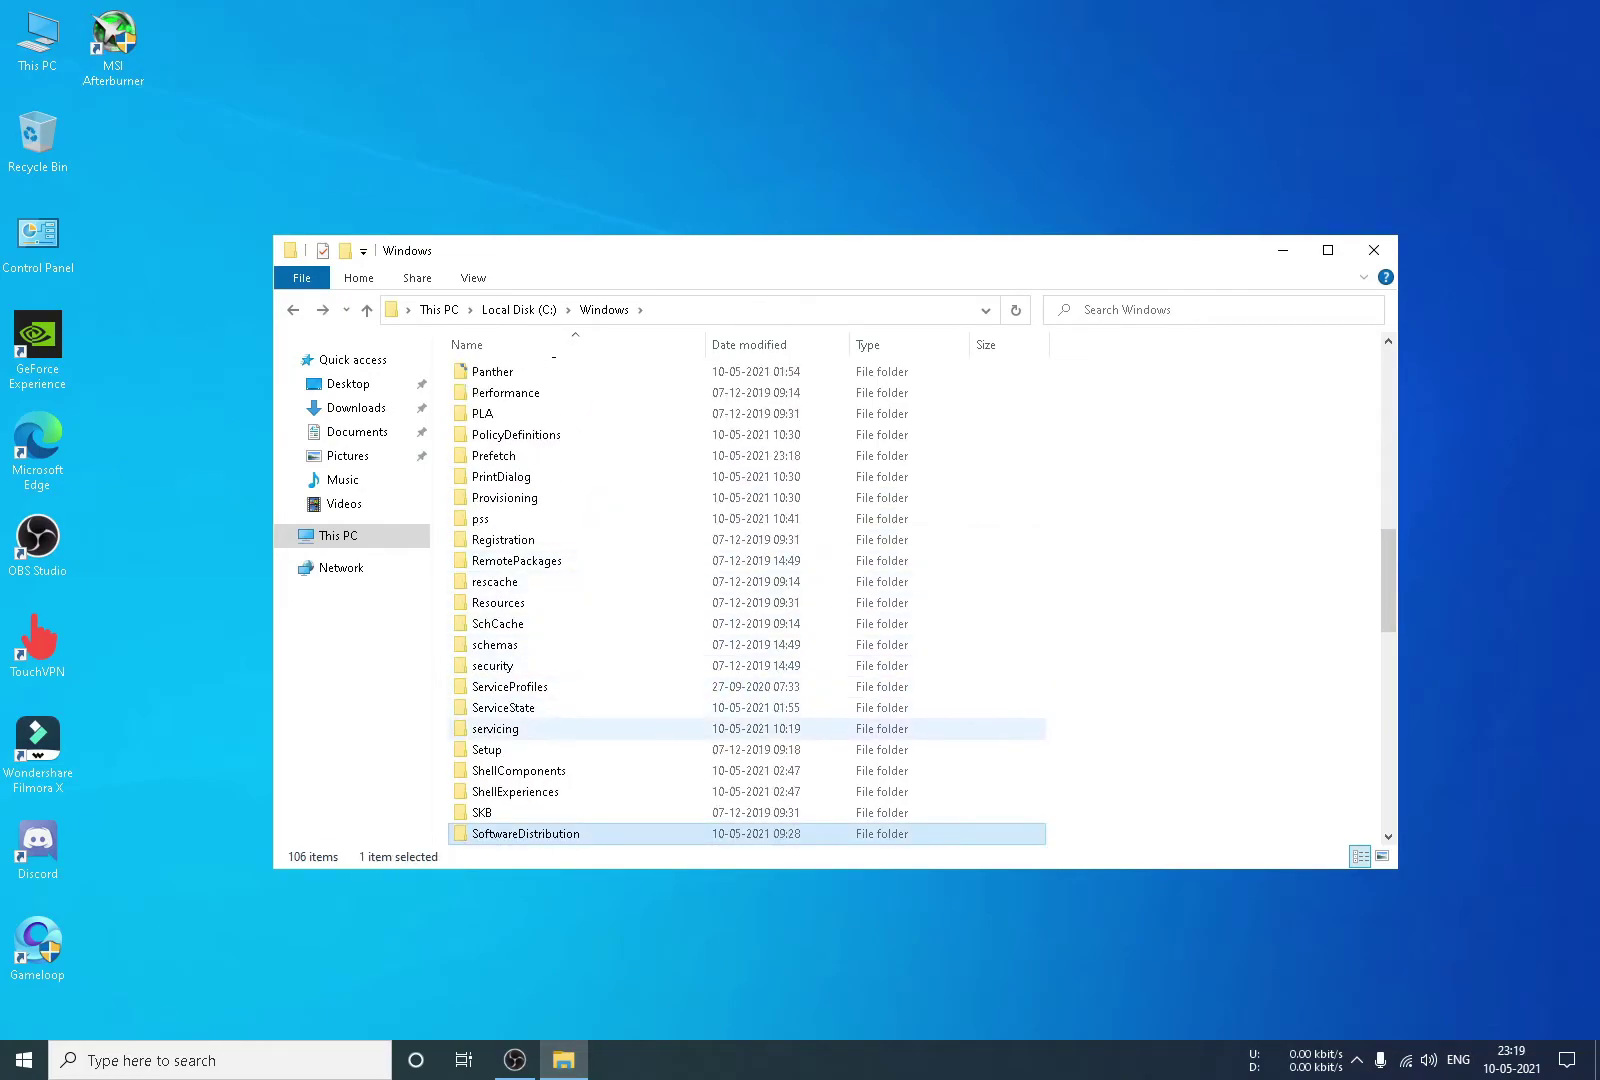
{"action": "key", "text": "Return"}
{"action": "double_click", "coordinate": [498, 394]}
Delete all files and folders inside the SoftwareDistribution Download folder and close File Explorer
{"action": "left_click_drag", "start_coordinate": [518, 545], "coordinate": [476, 375]}
{"action": "right_click", "coordinate": [498, 379]}
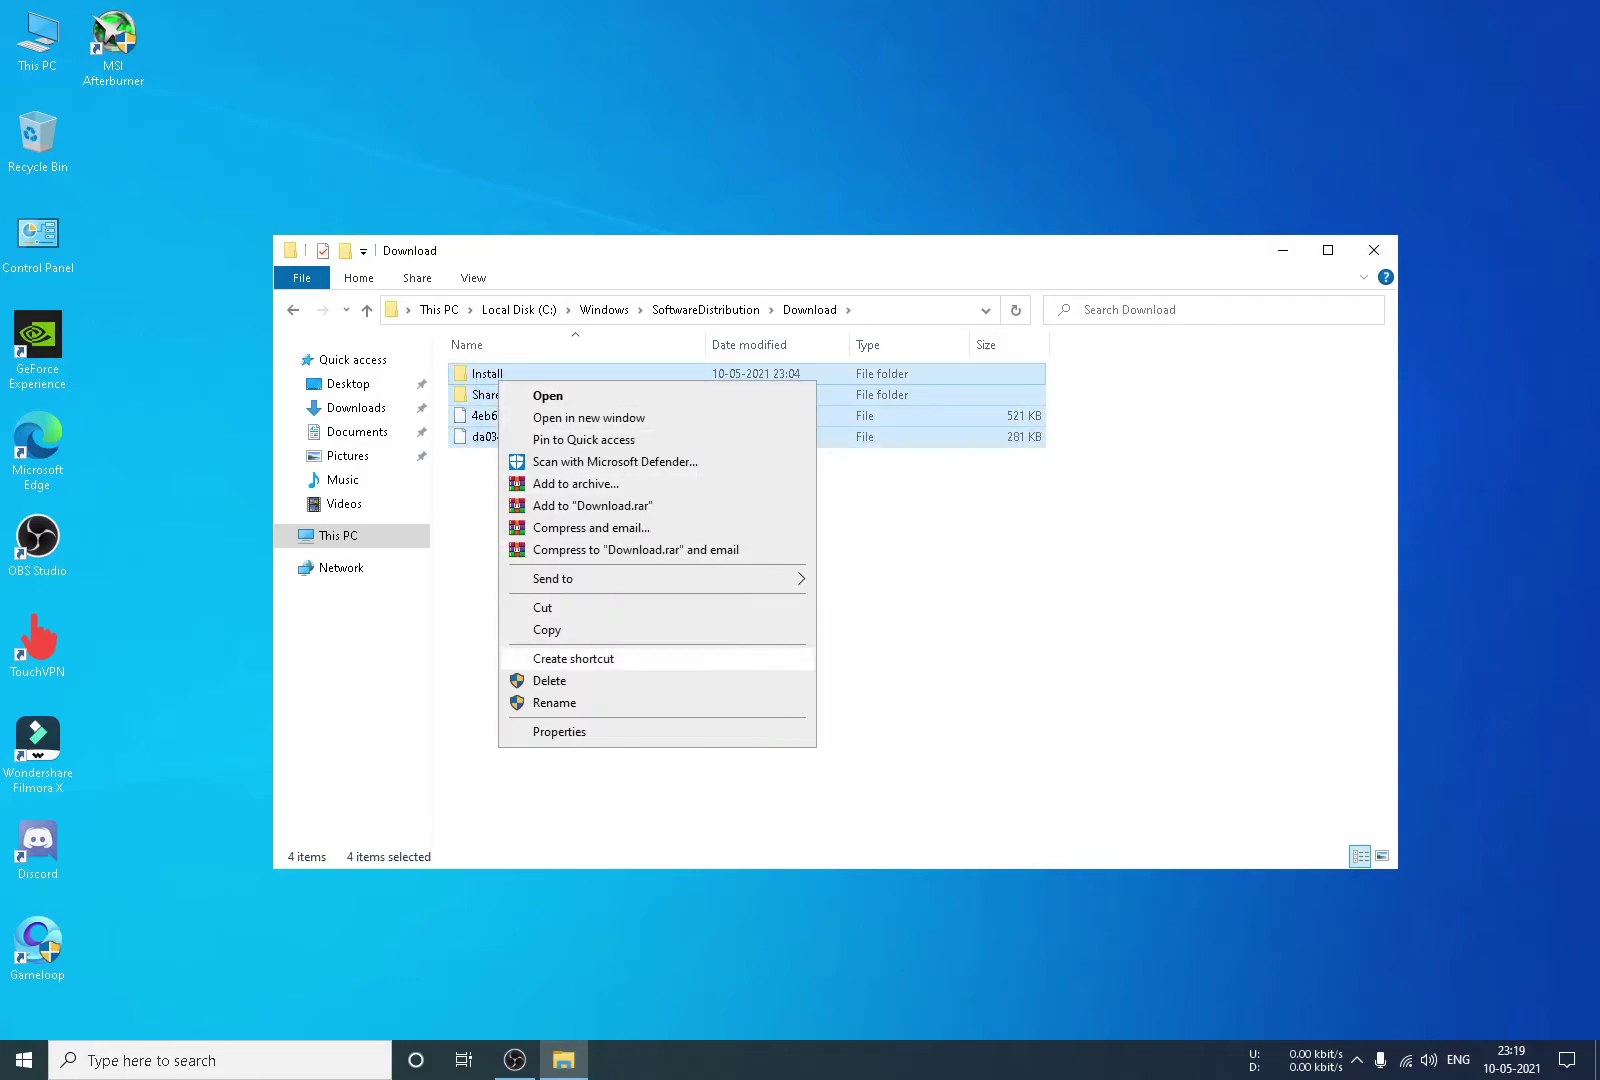
{"action": "left_click", "coordinate": [548, 676]}
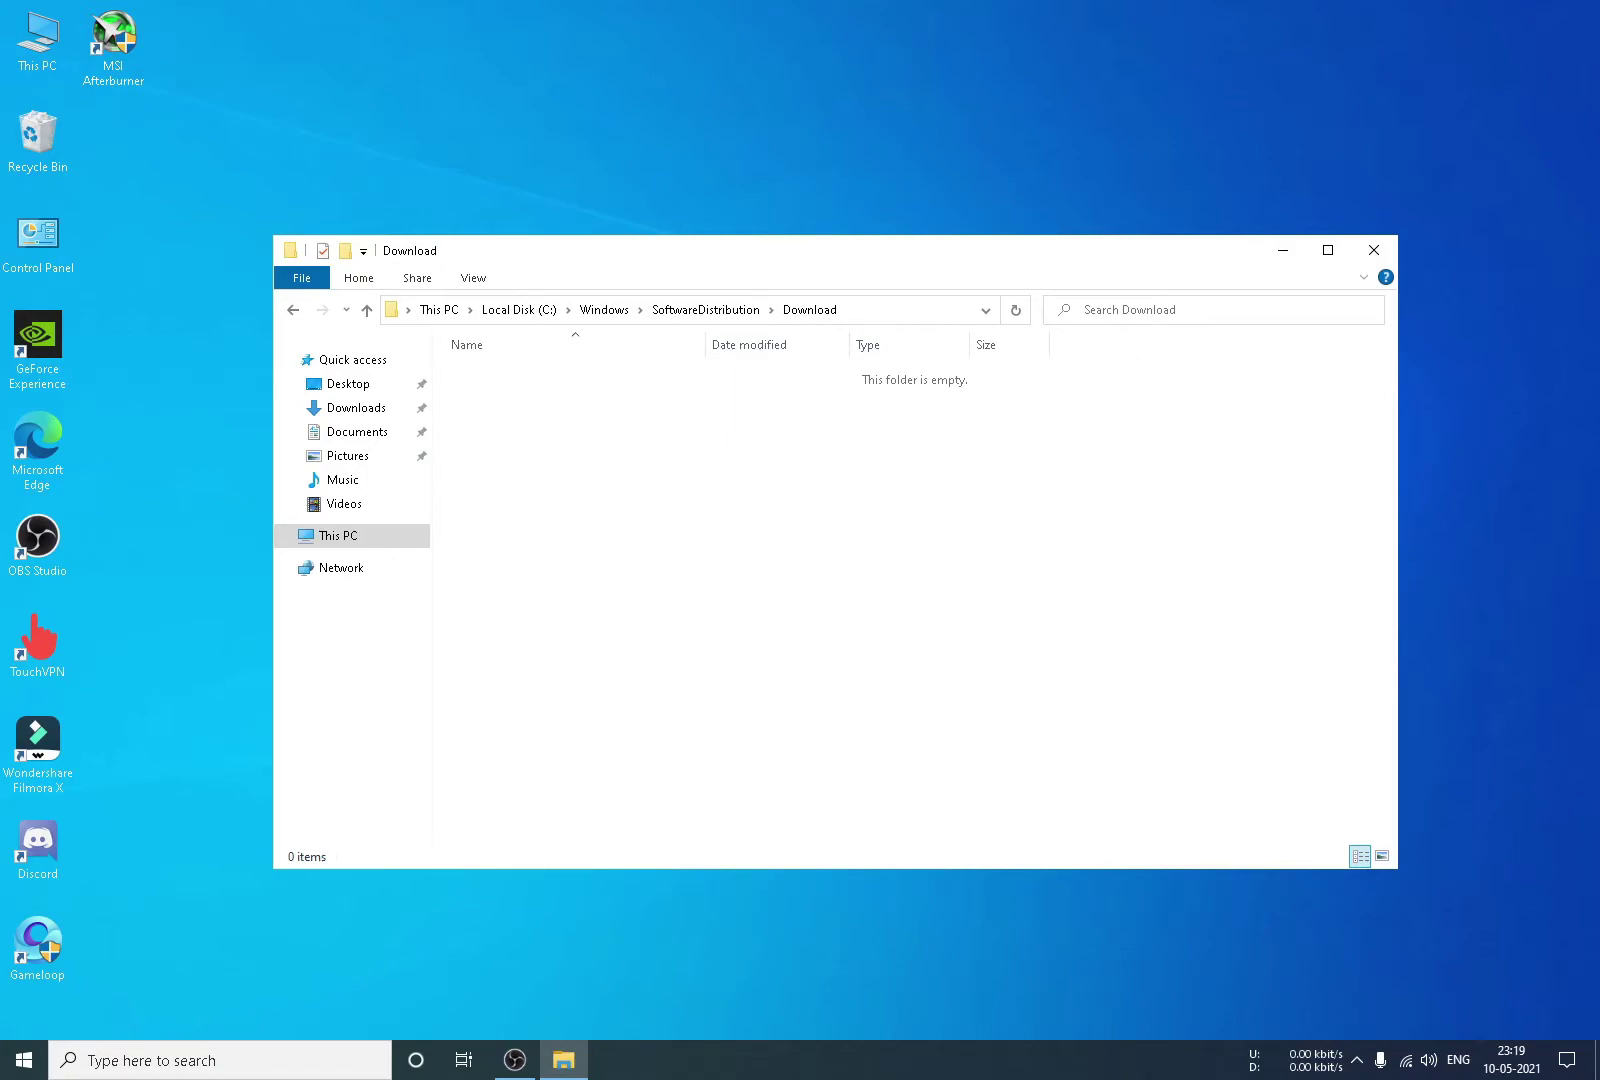
{"action": "left_click", "coordinate": [1374, 250]}
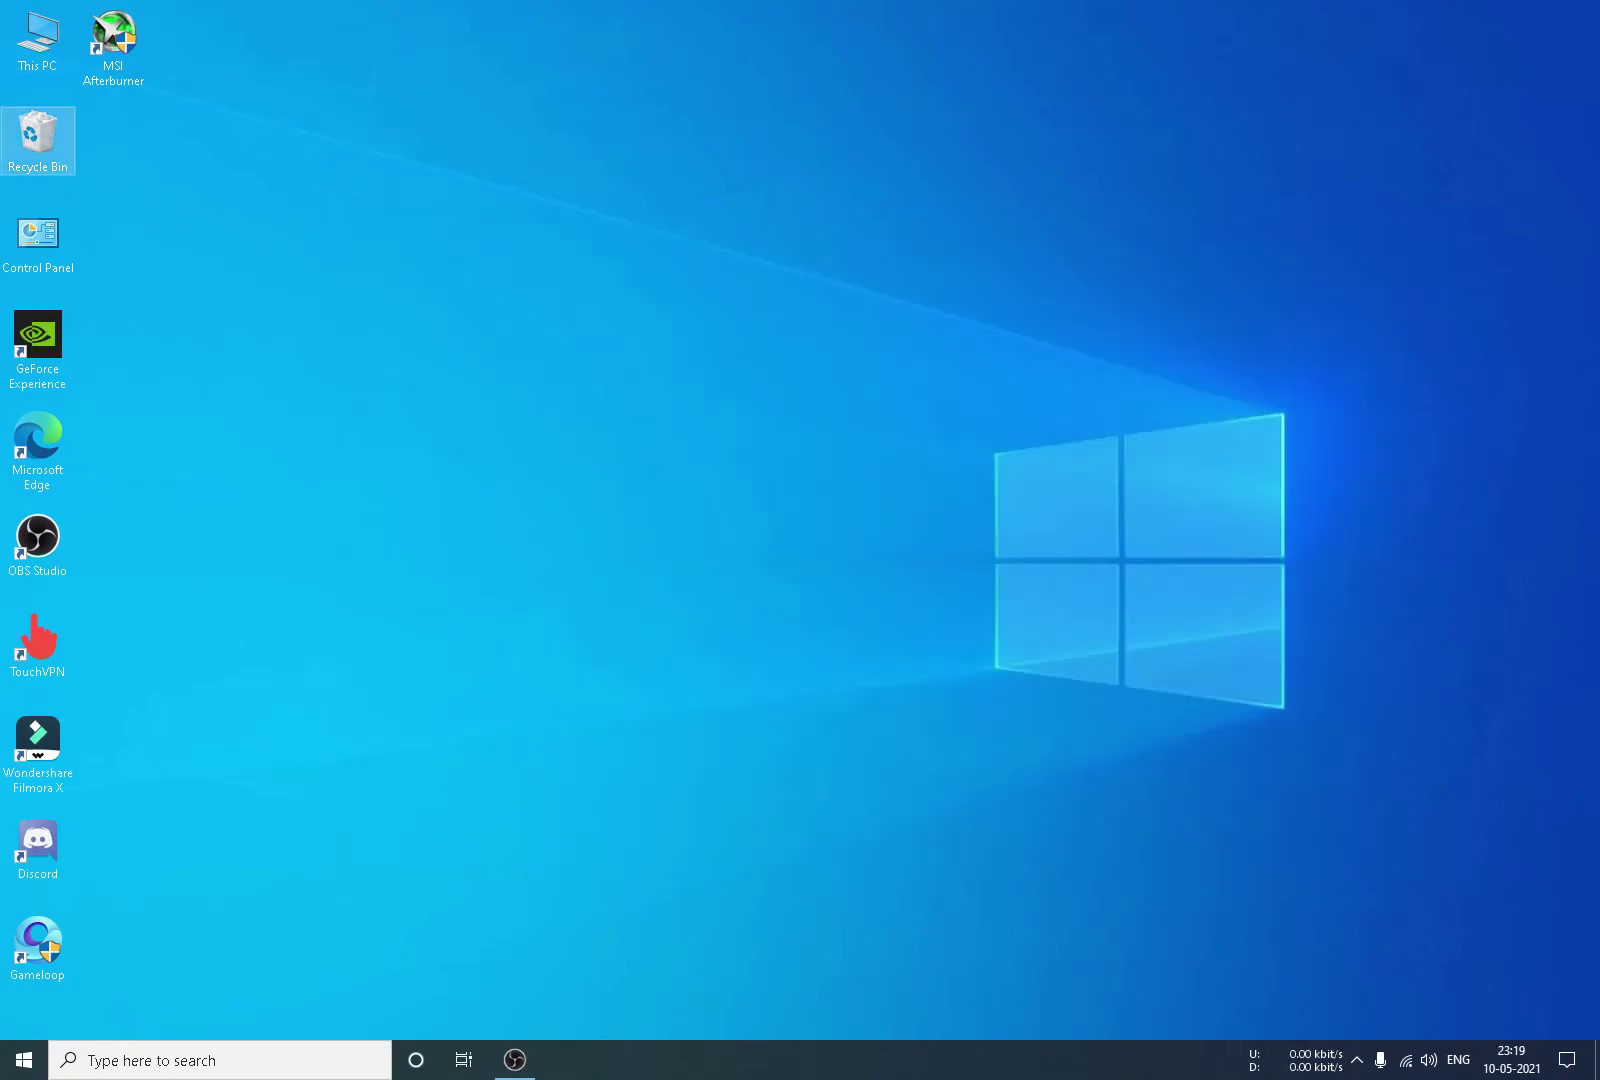
Empty the Recycle Bin from the desktop and confirm the deletion
{"action": "right_click", "coordinate": [60, 140]}
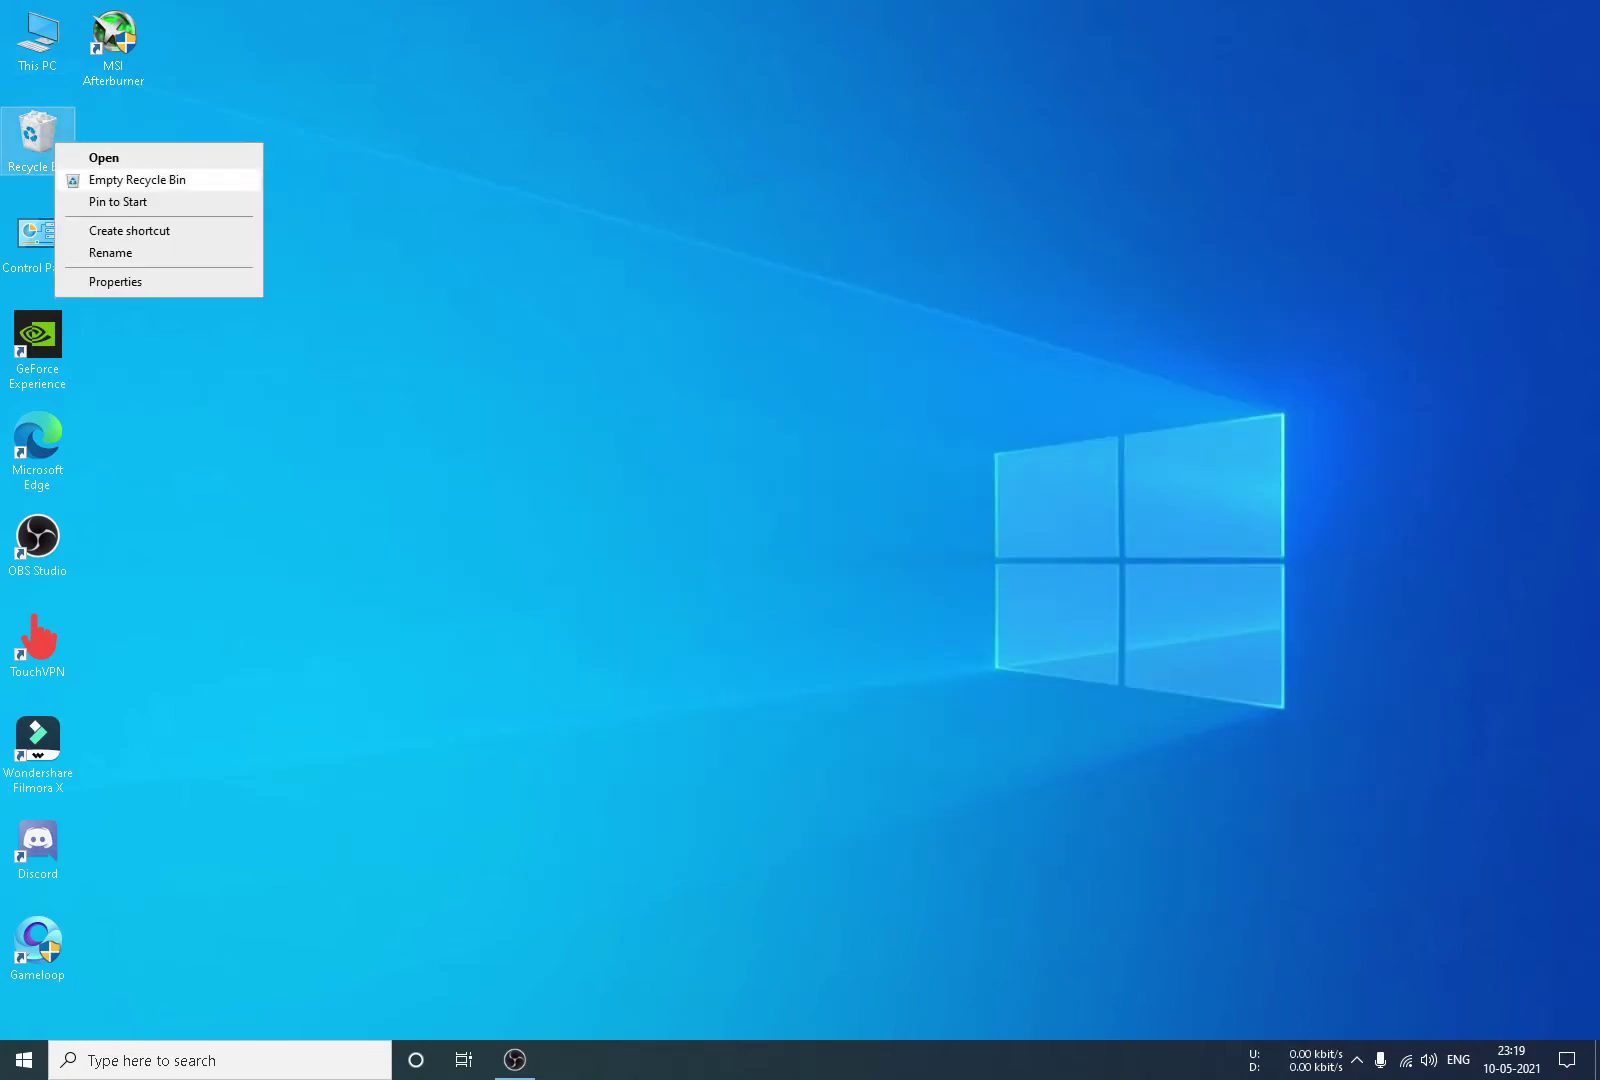
{"action": "left_click", "coordinate": [130, 178]}
{"action": "key", "text": "Return"}
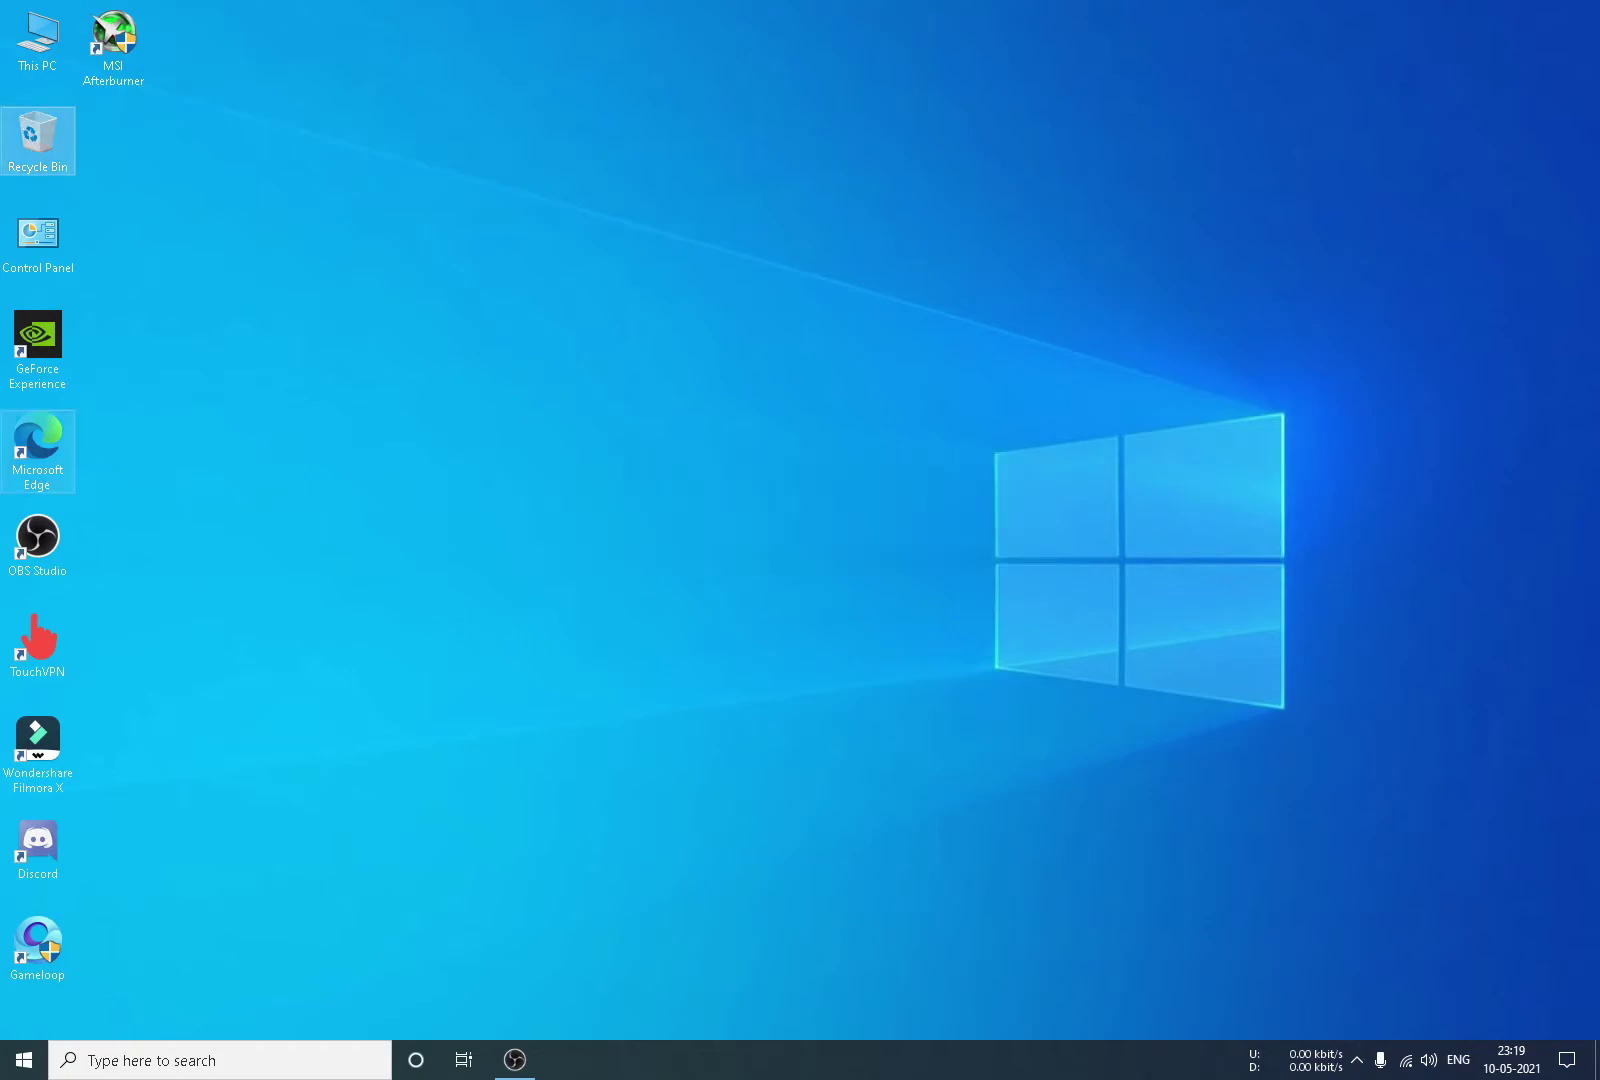
Switch to Microsoft Edge, search for "ccleaner" and open the CCleaner Professional result from ccleaner.com
{"action": "left_click", "coordinate": [37, 445]}
{"action": "double_click", "coordinate": [37, 445]}
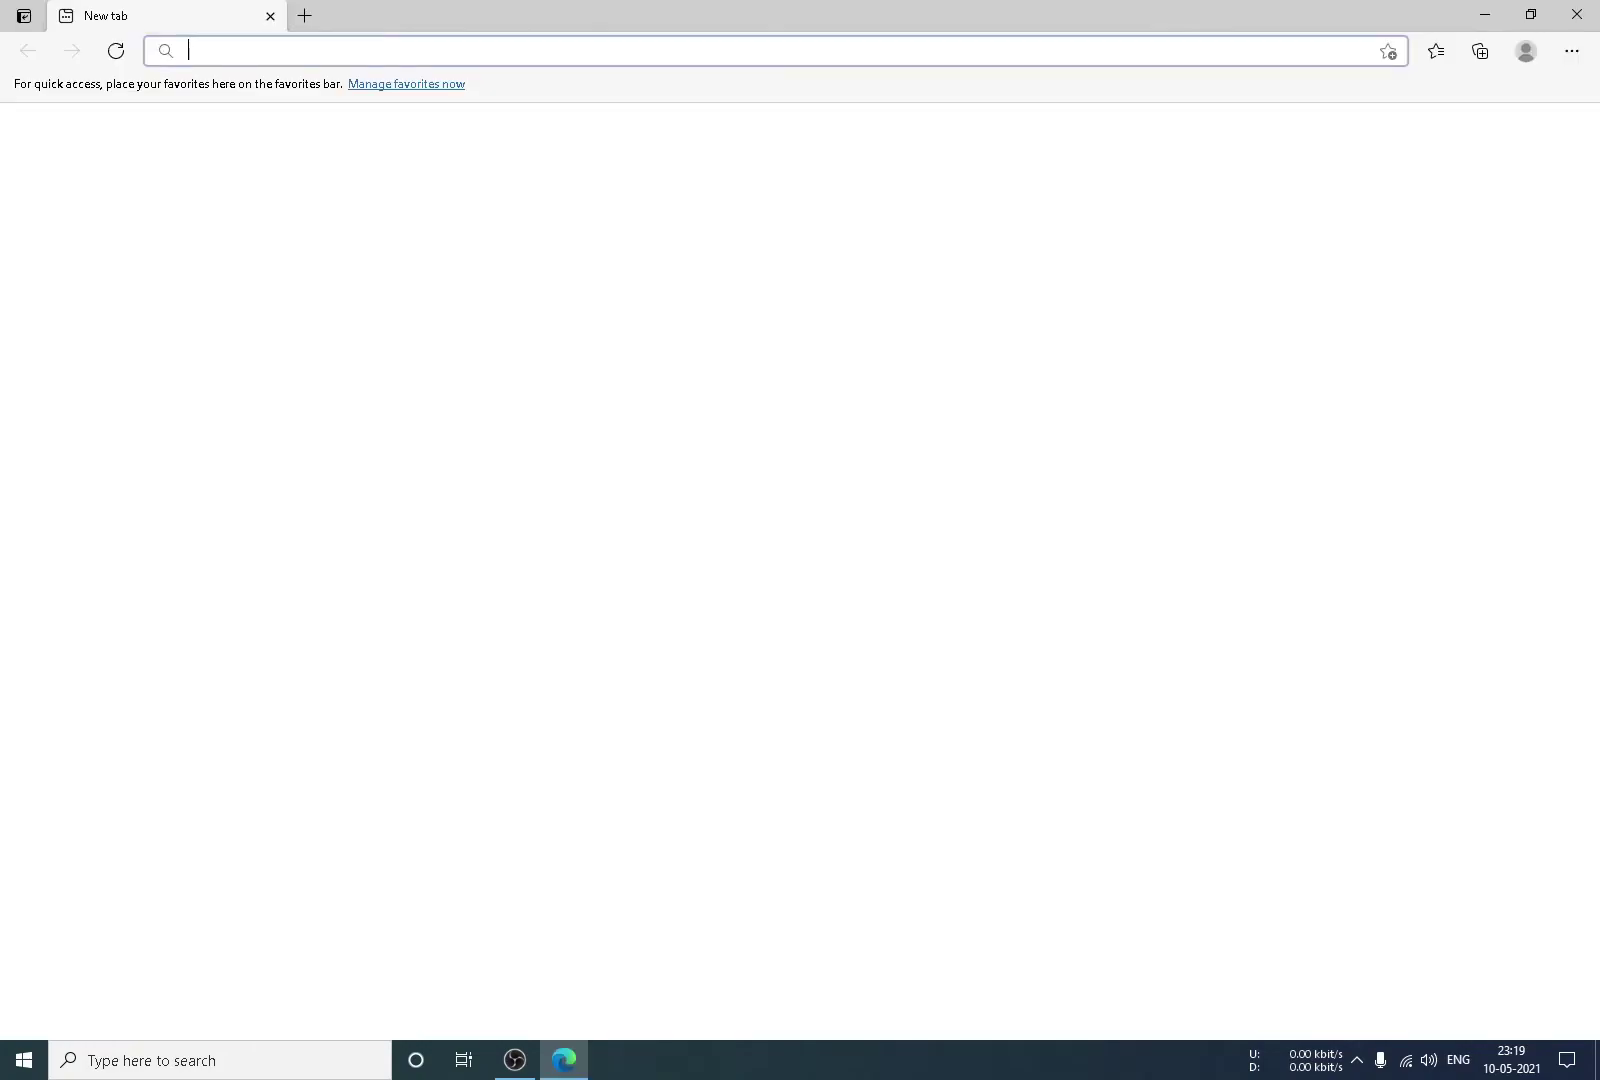
{"action": "type", "text": "ccleaner"}
{"action": "key", "text": "Return"}
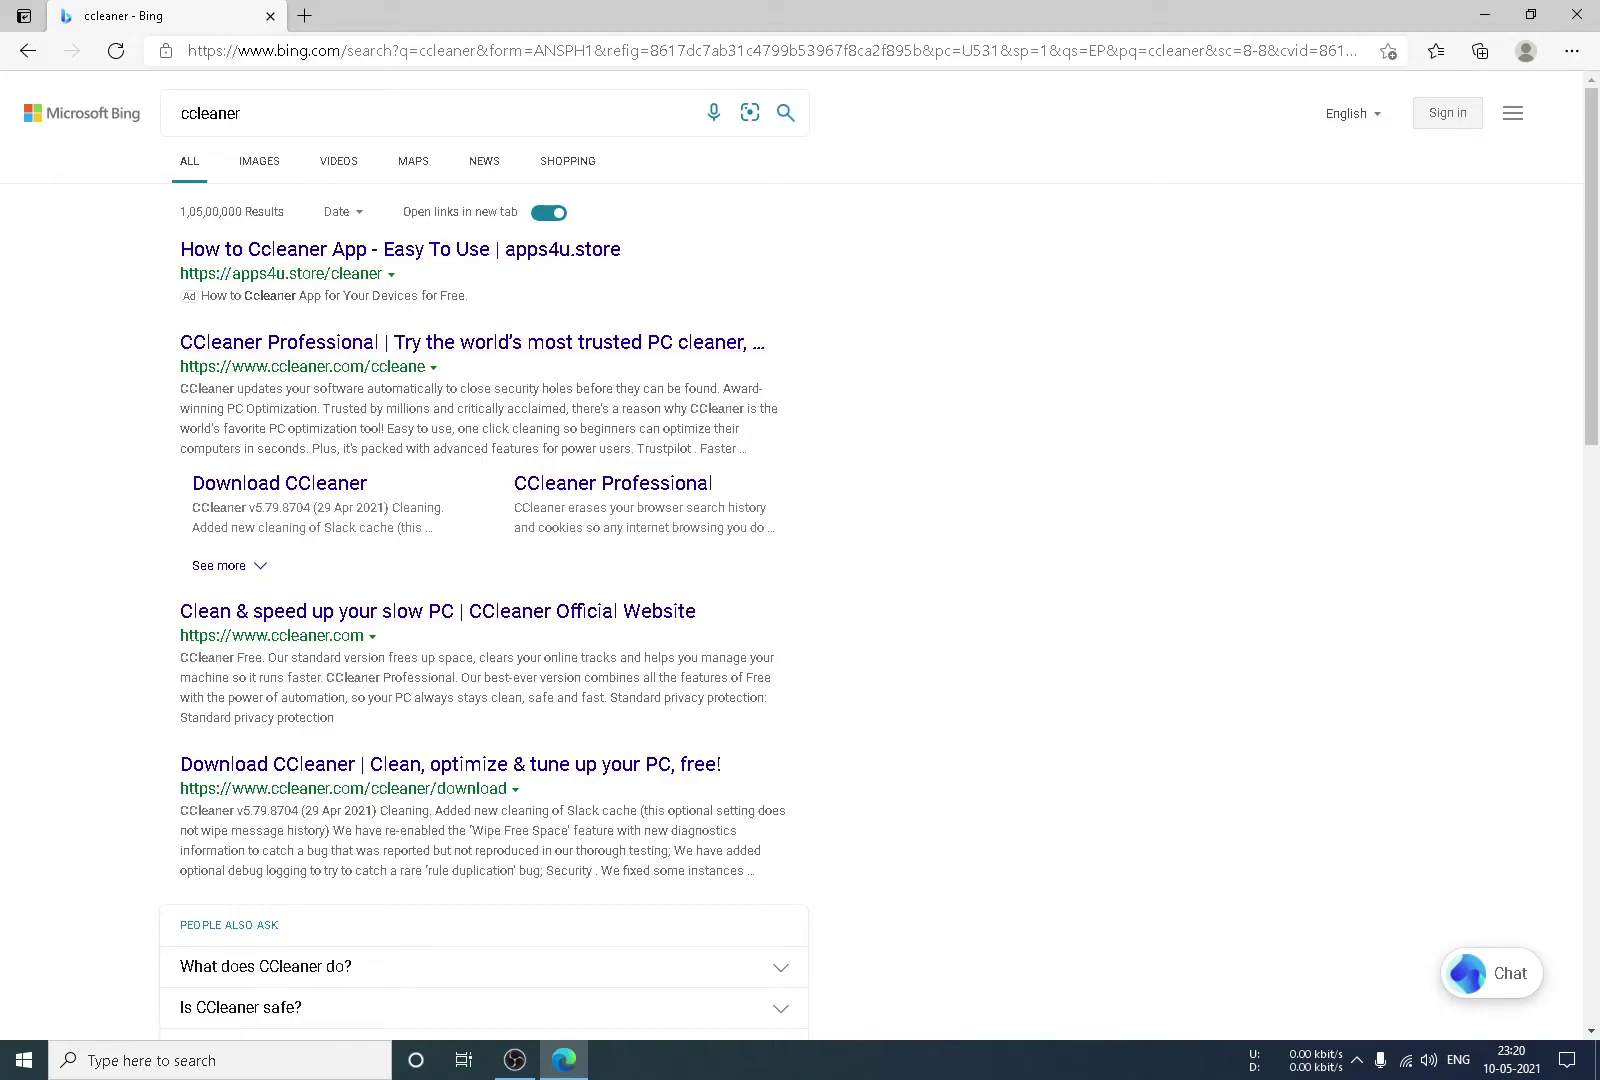
{"action": "left_click", "coordinate": [470, 342]}
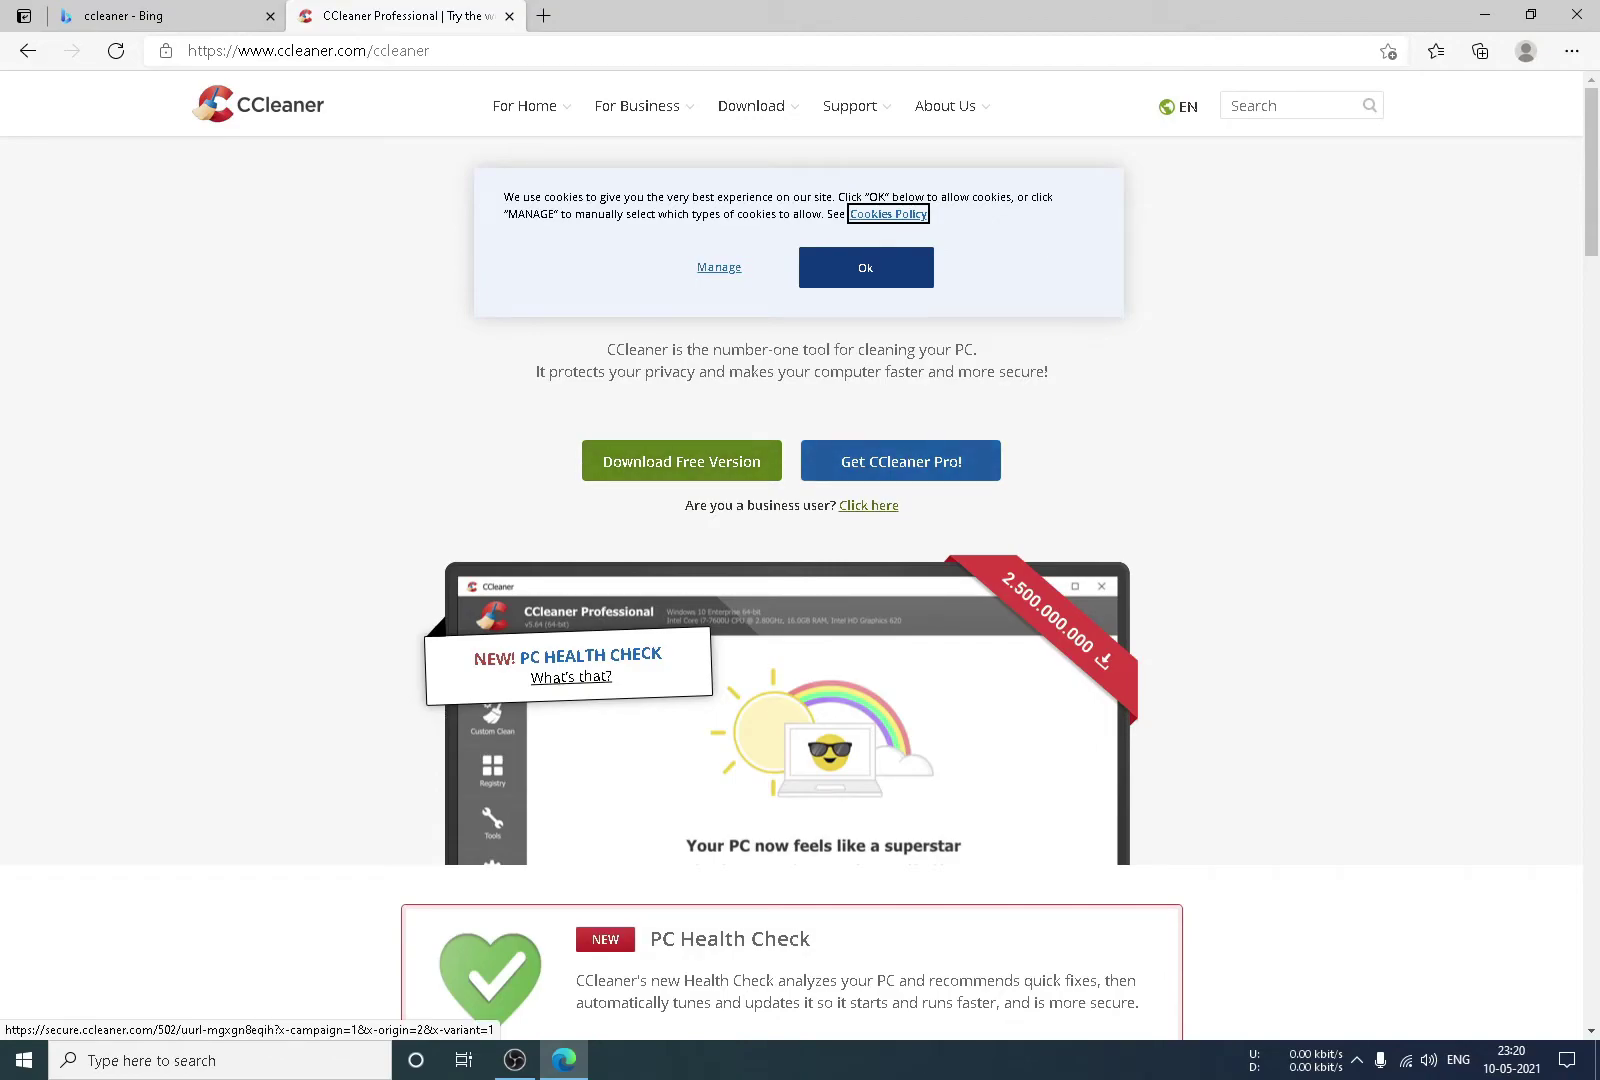
Choose the free download of CCleaner Free among the versions offered on the CCleaner site
{"action": "scroll", "coordinate": [790, 600], "scroll_direction": "down", "scroll_amount": 10}
{"action": "scroll", "coordinate": [790, 600], "scroll_direction": "up", "scroll_amount": 10}
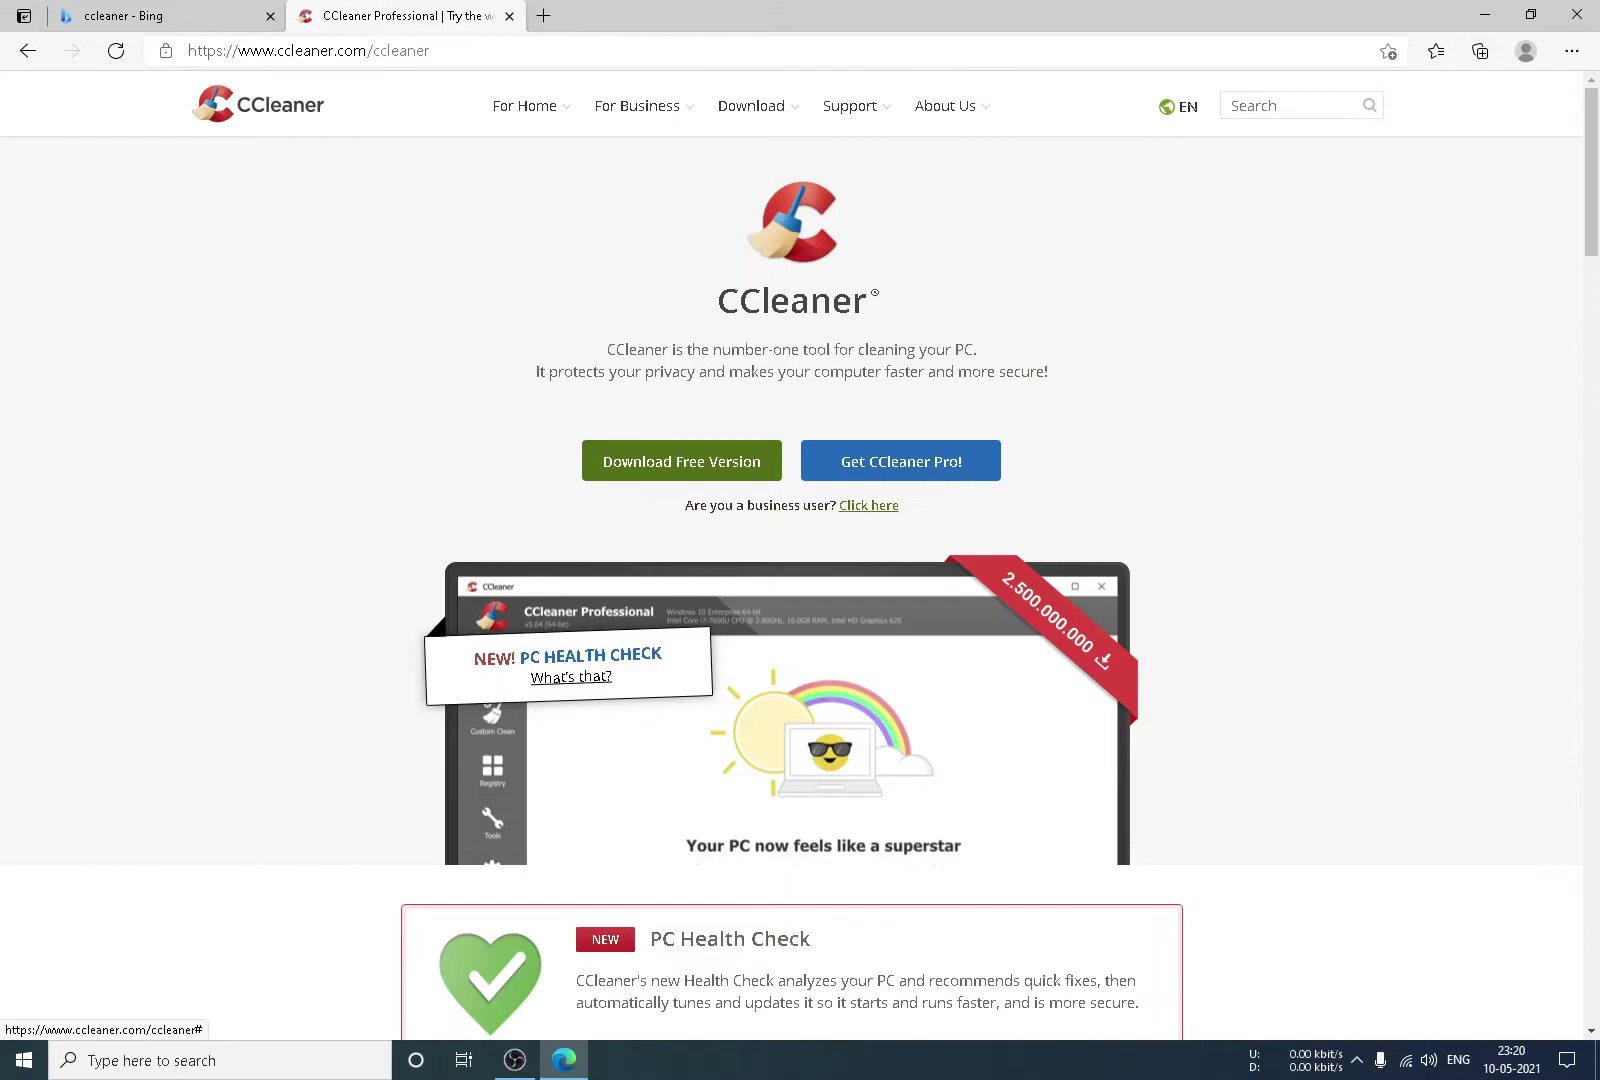
{"action": "left_click", "coordinate": [681, 461]}
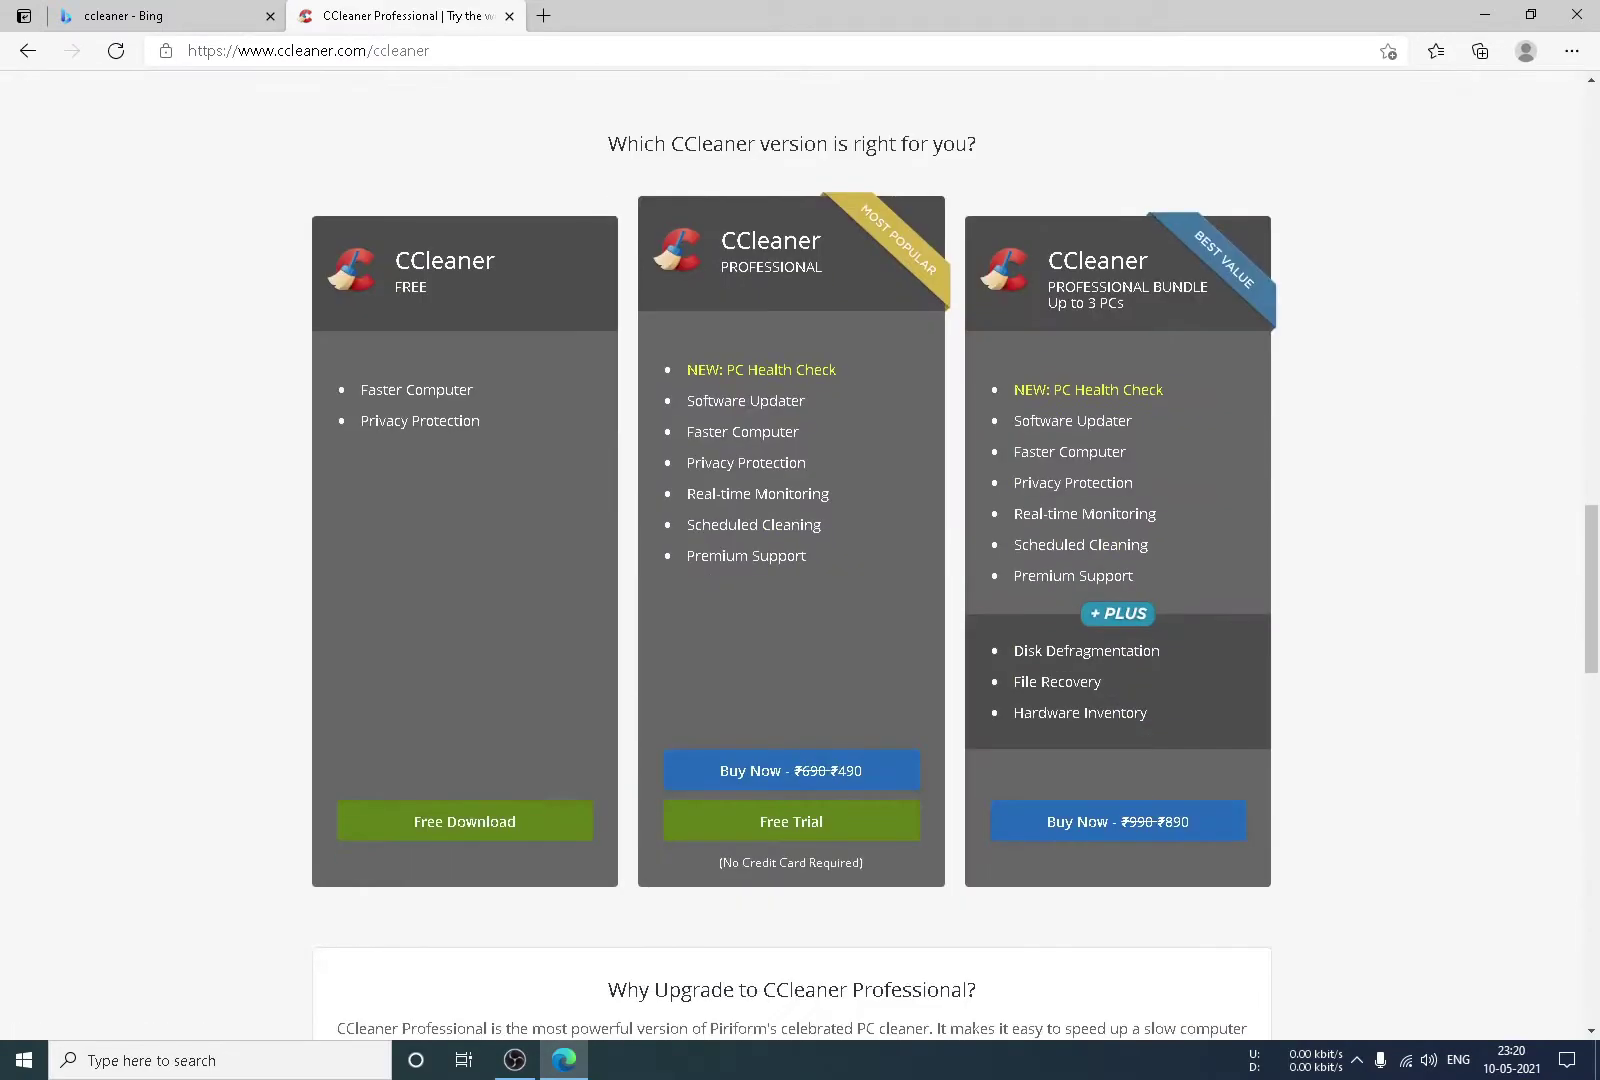
{"action": "left_click", "coordinate": [465, 821]}
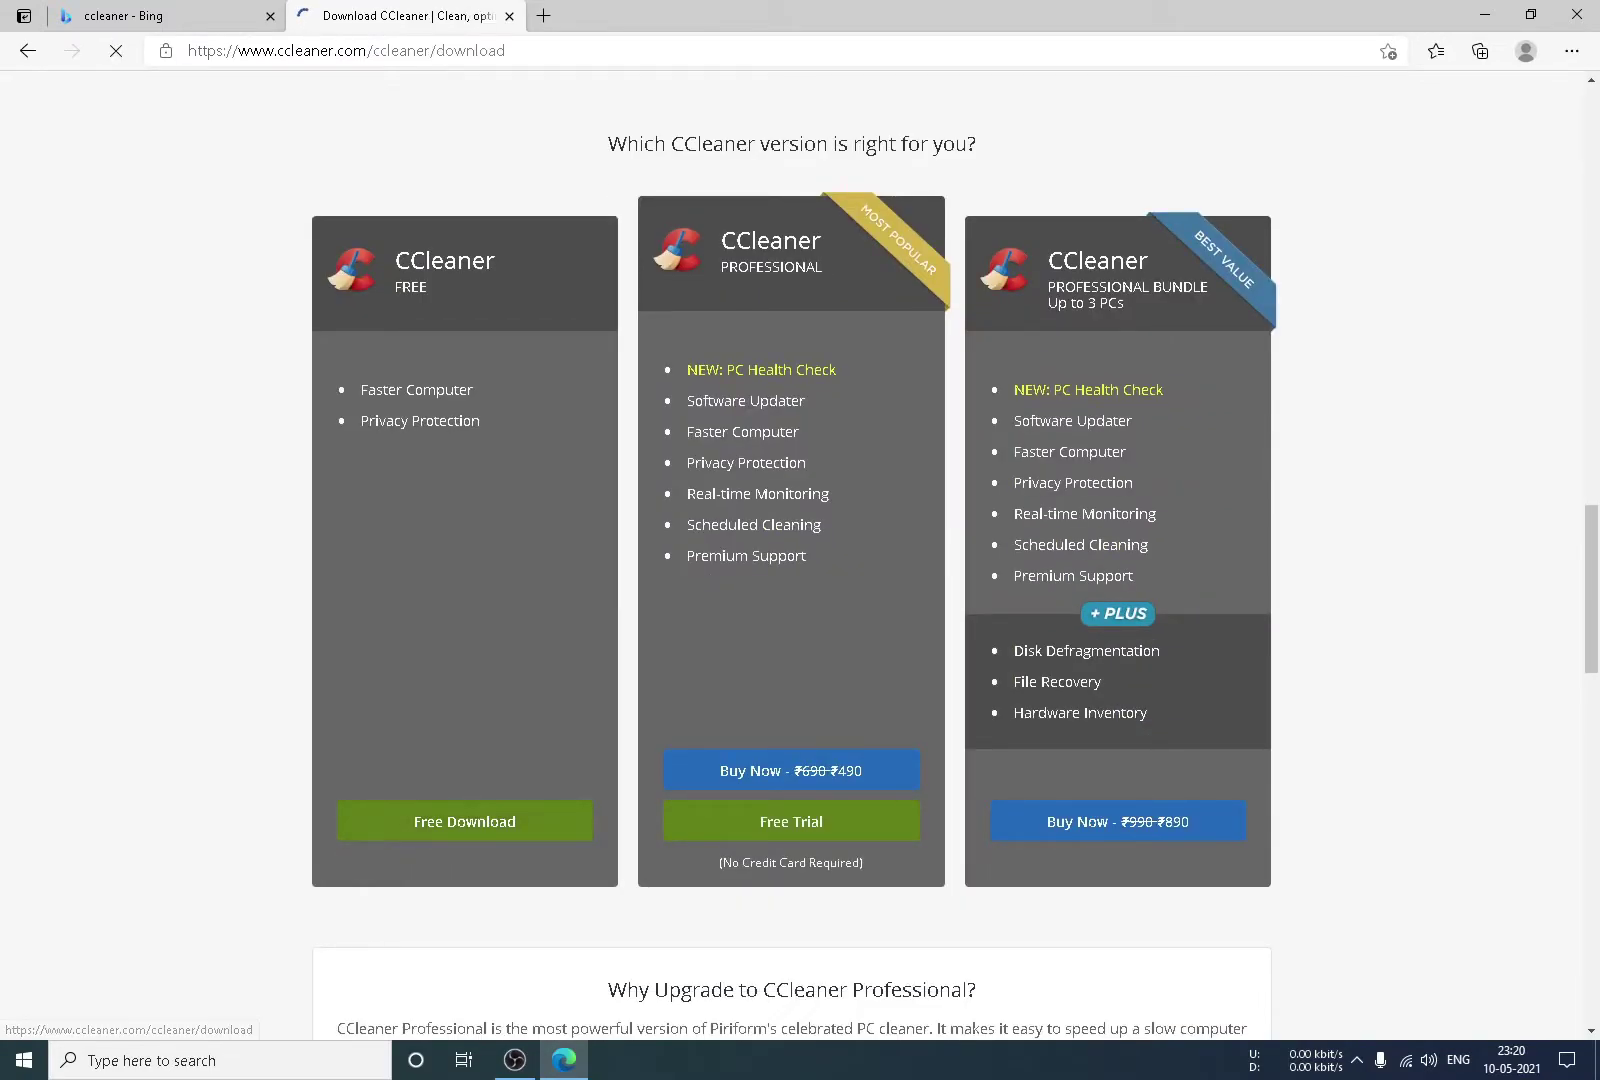
{"action": "scroll", "coordinate": [790, 560], "scroll_direction": "up", "scroll_amount": 7}
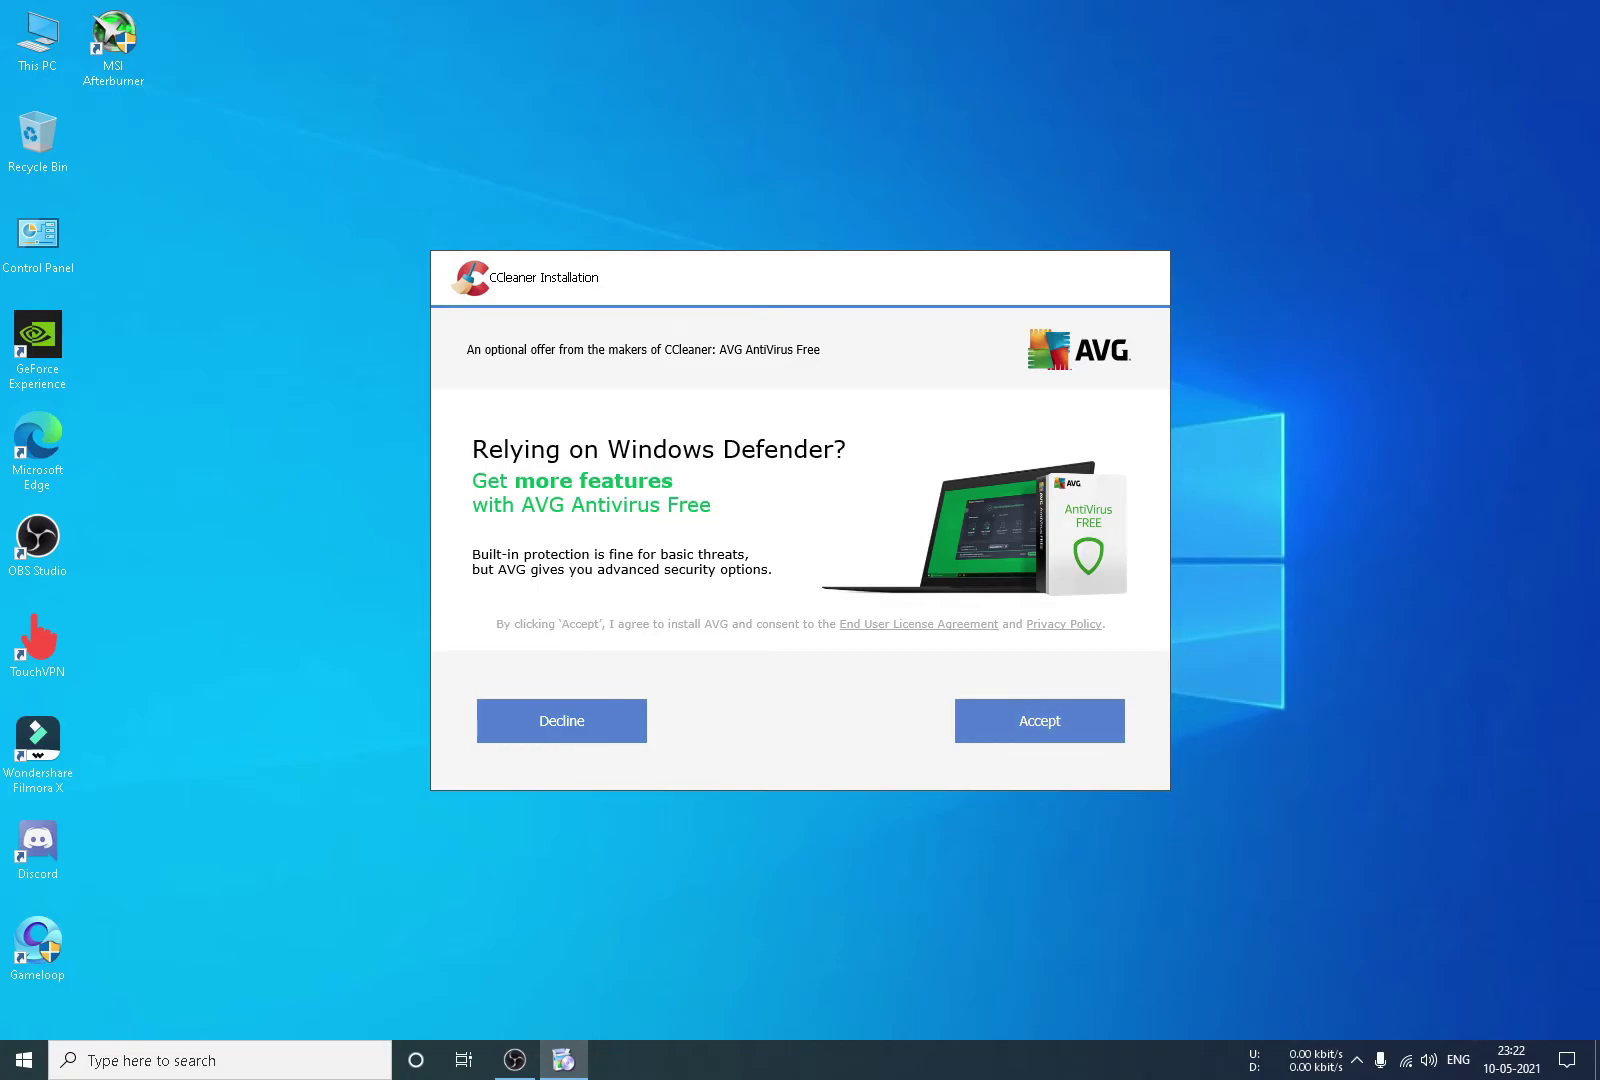
Decline the AVG AntiVirus Free offer, finish installing and launch CCleaner, and close the release notes page in the browser
{"action": "left_click", "coordinate": [561, 720]}
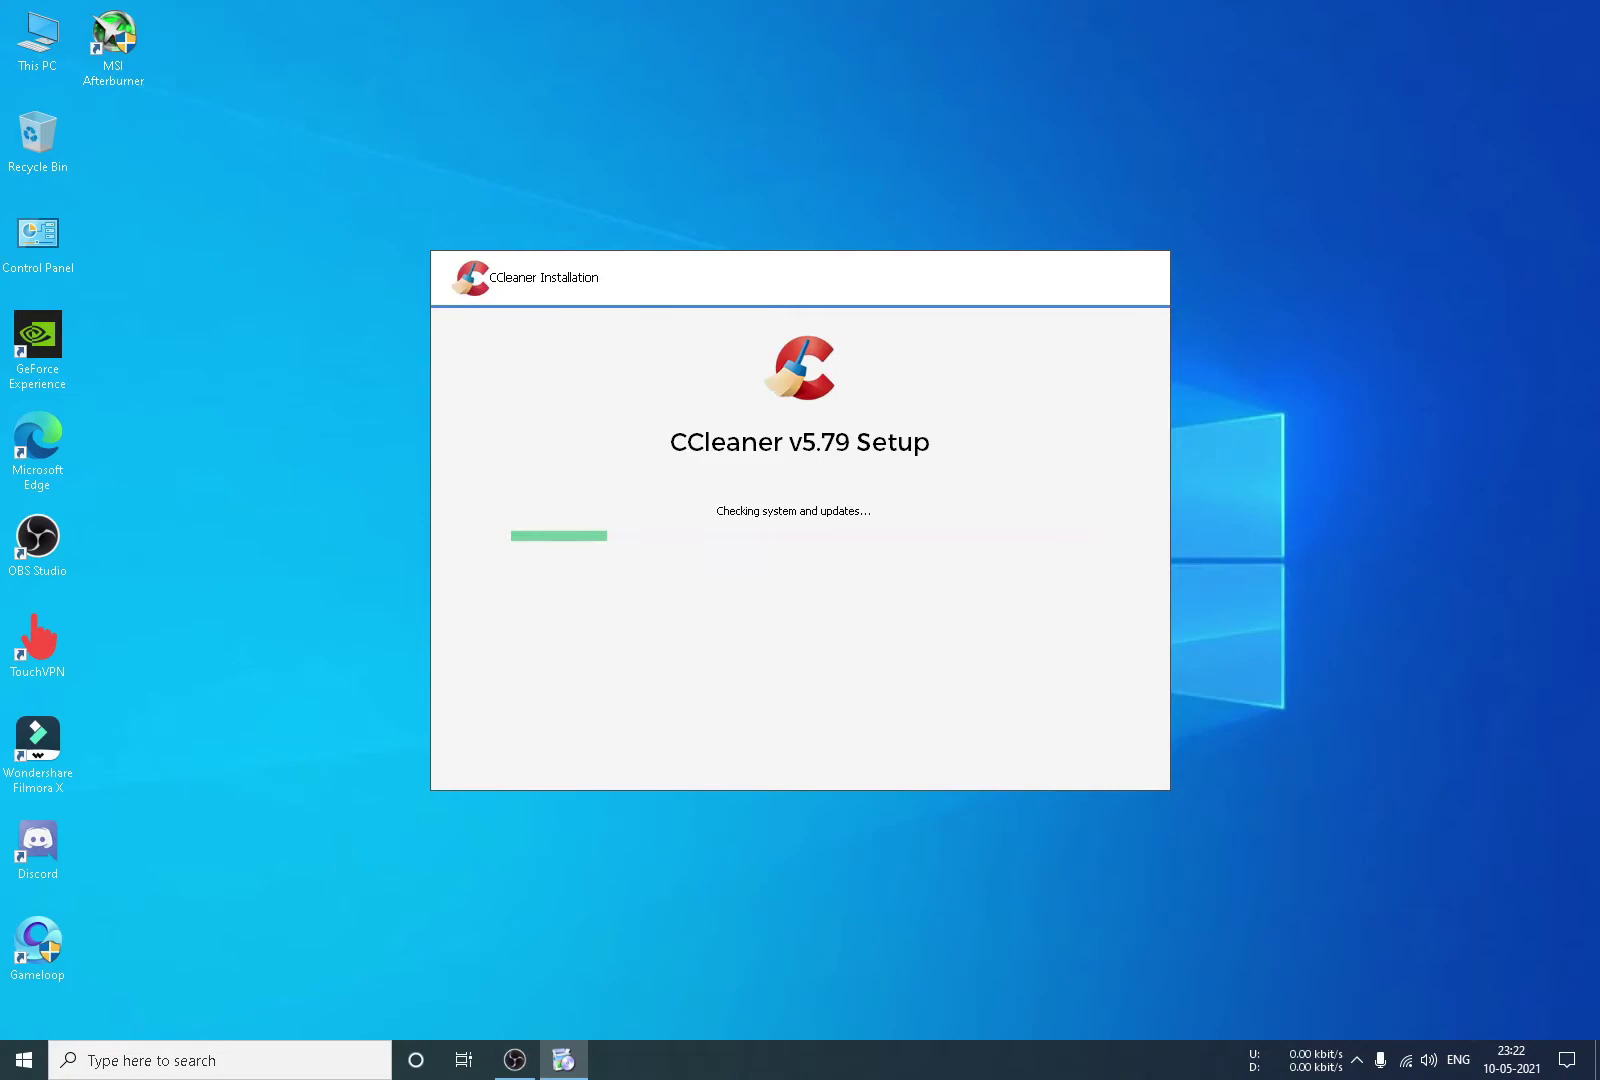
{"action": "left_click", "coordinate": [800, 543]}
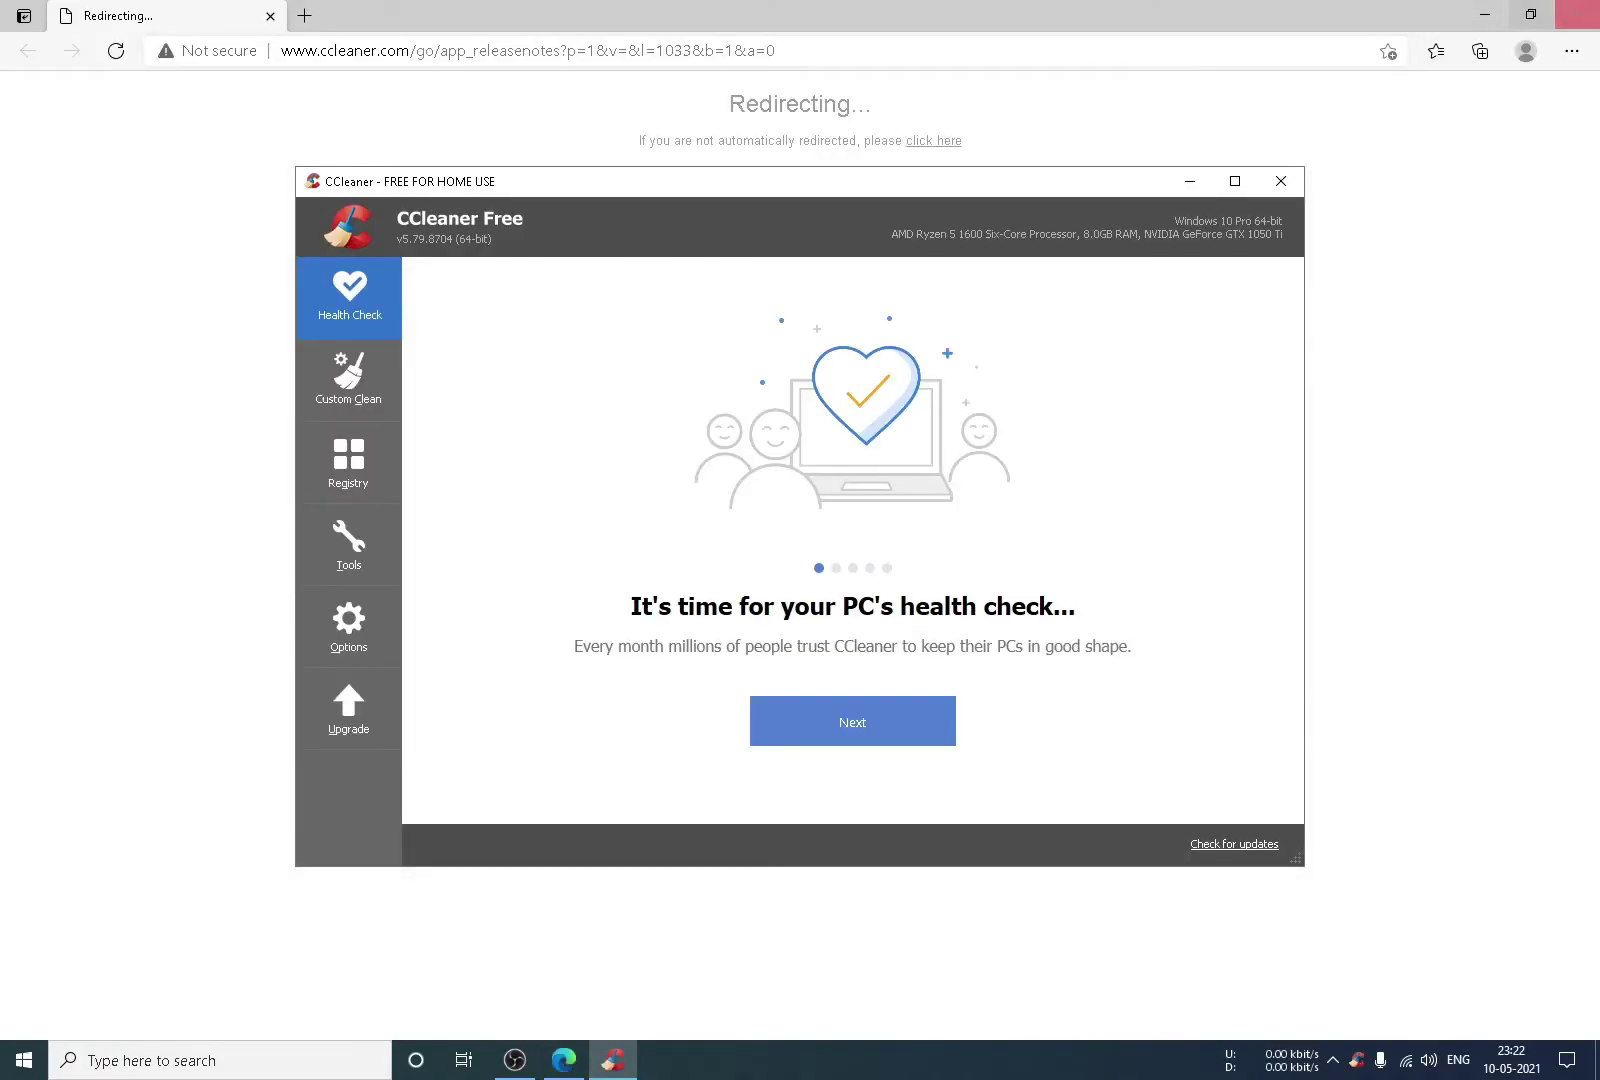
{"action": "left_click", "coordinate": [1577, 14]}
Go through the Health Check introduction in CCleaner, start the check and clean the trackers and junk
{"action": "left_click", "coordinate": [852, 720]}
{"action": "left_click", "coordinate": [852, 720]}
{"action": "left_click", "coordinate": [852, 720]}
{"action": "left_click", "coordinate": [852, 720]}
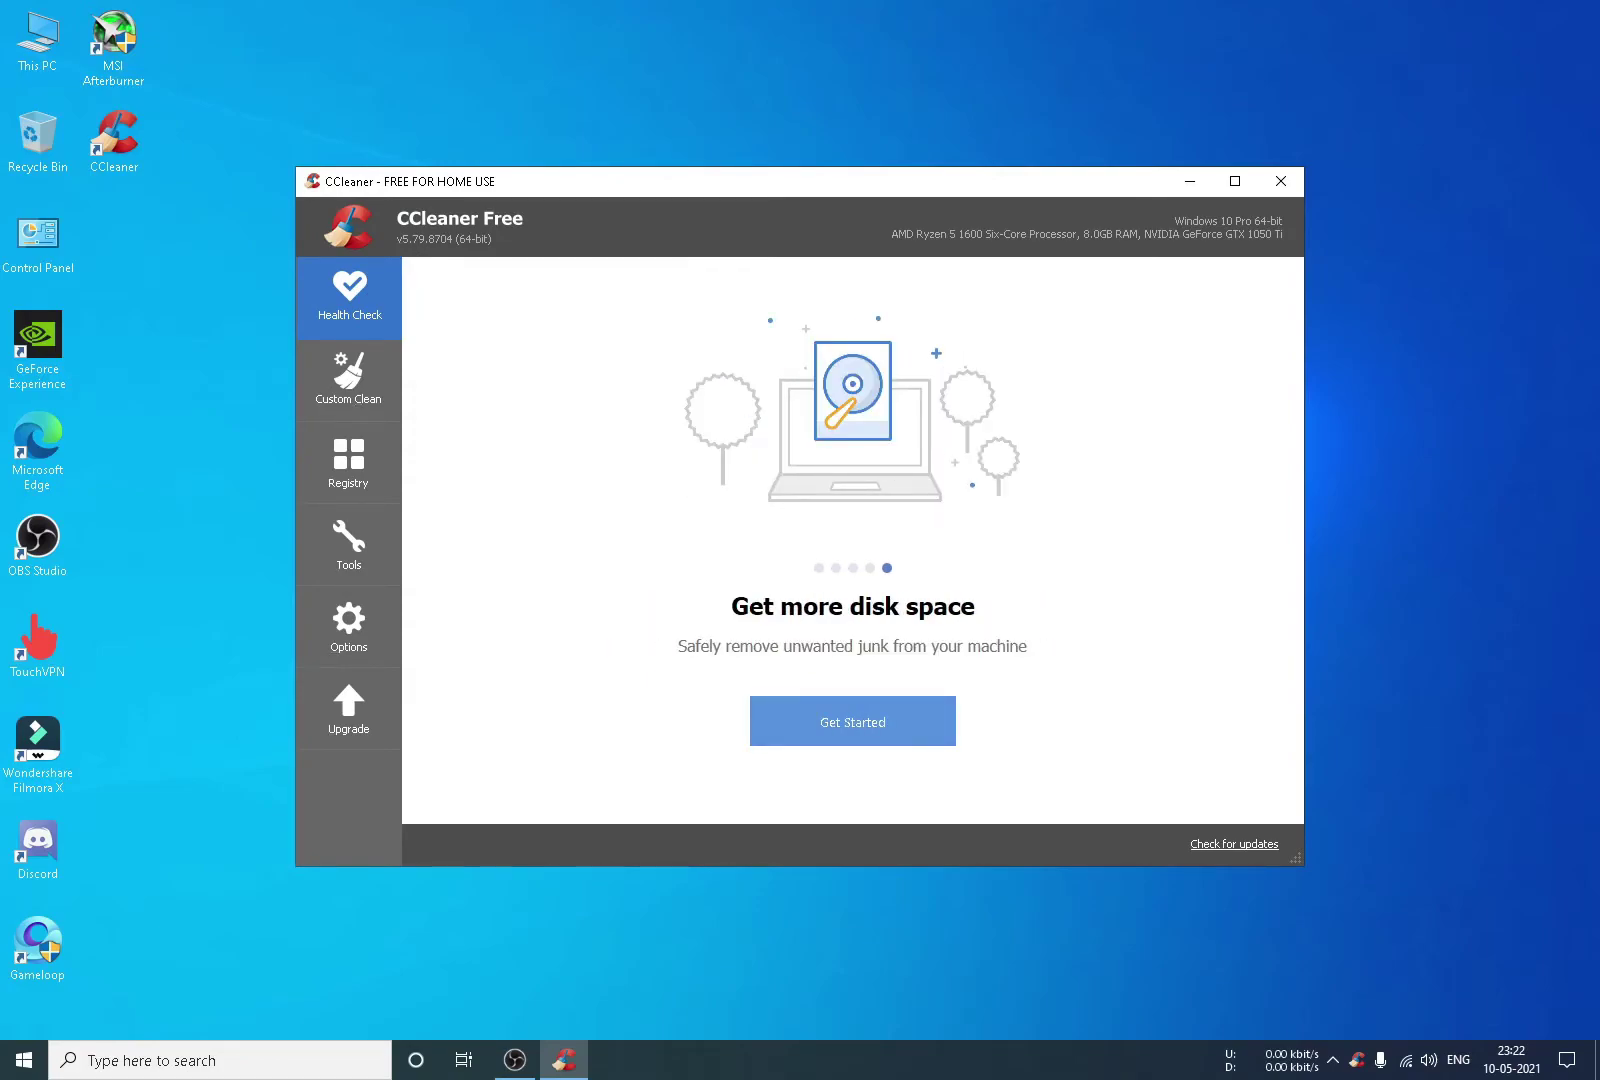
{"action": "left_click", "coordinate": [852, 720]}
{"action": "key", "text": "Return"}
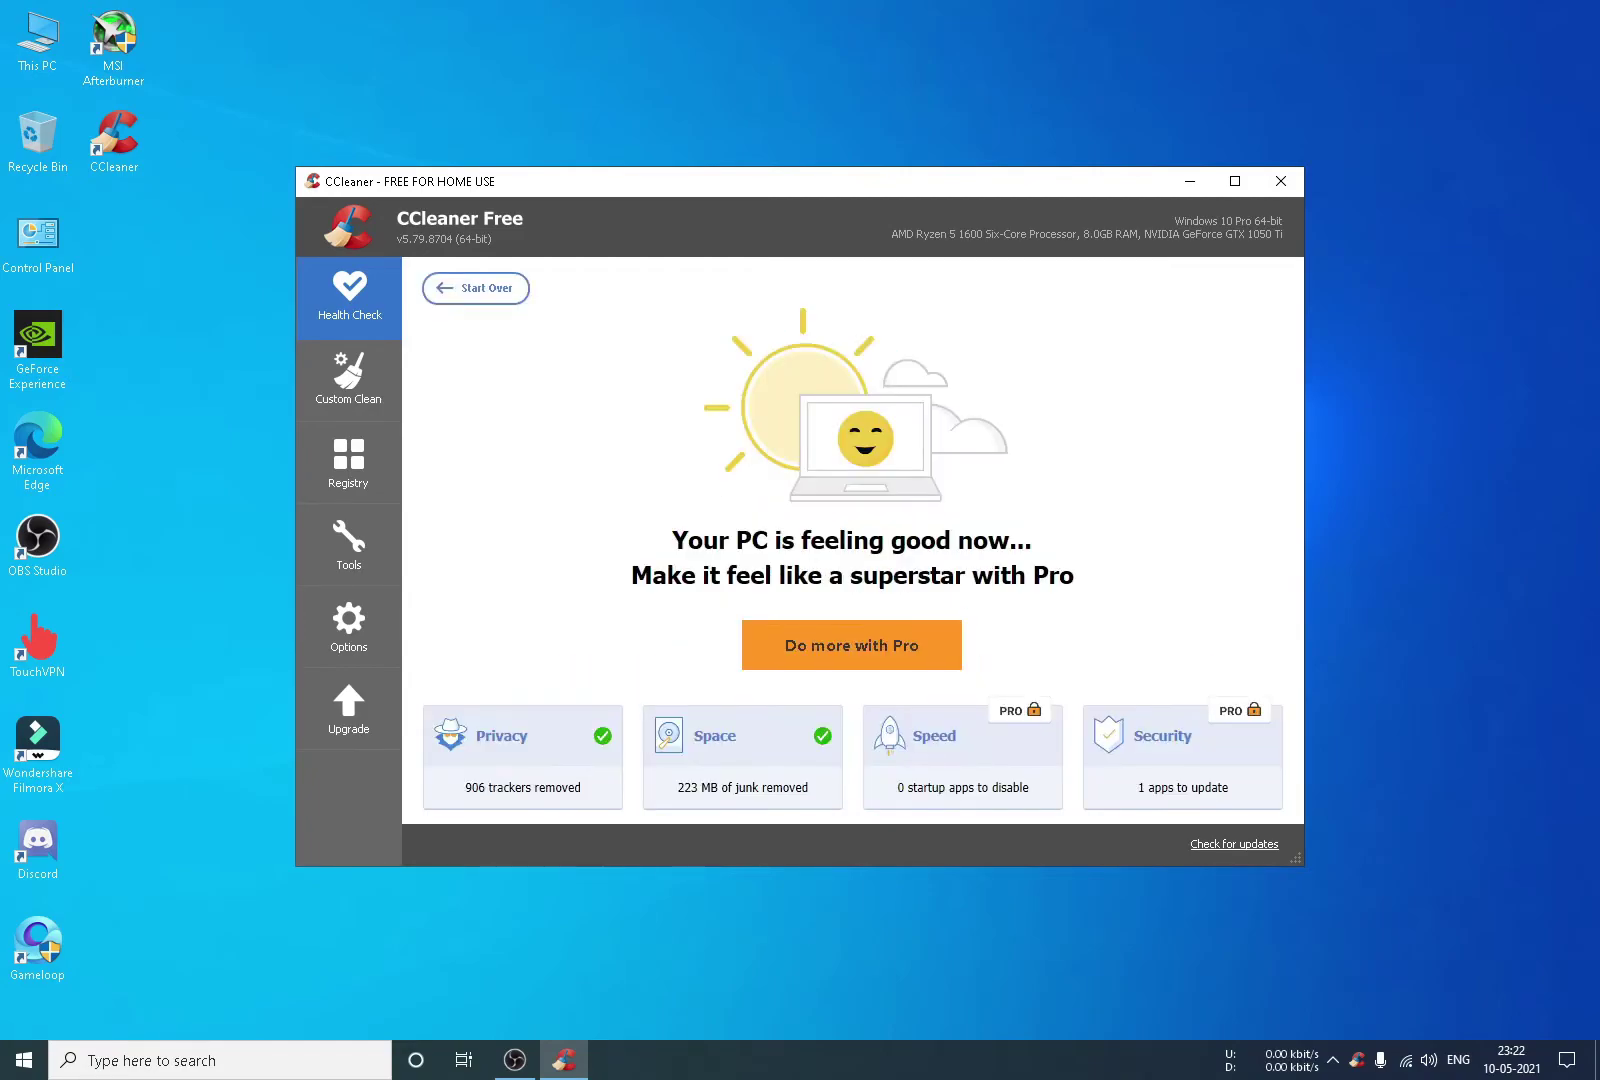
Run a Custom Clean with the default Windows items and confirm the cleaning
{"action": "left_click", "coordinate": [349, 378]}
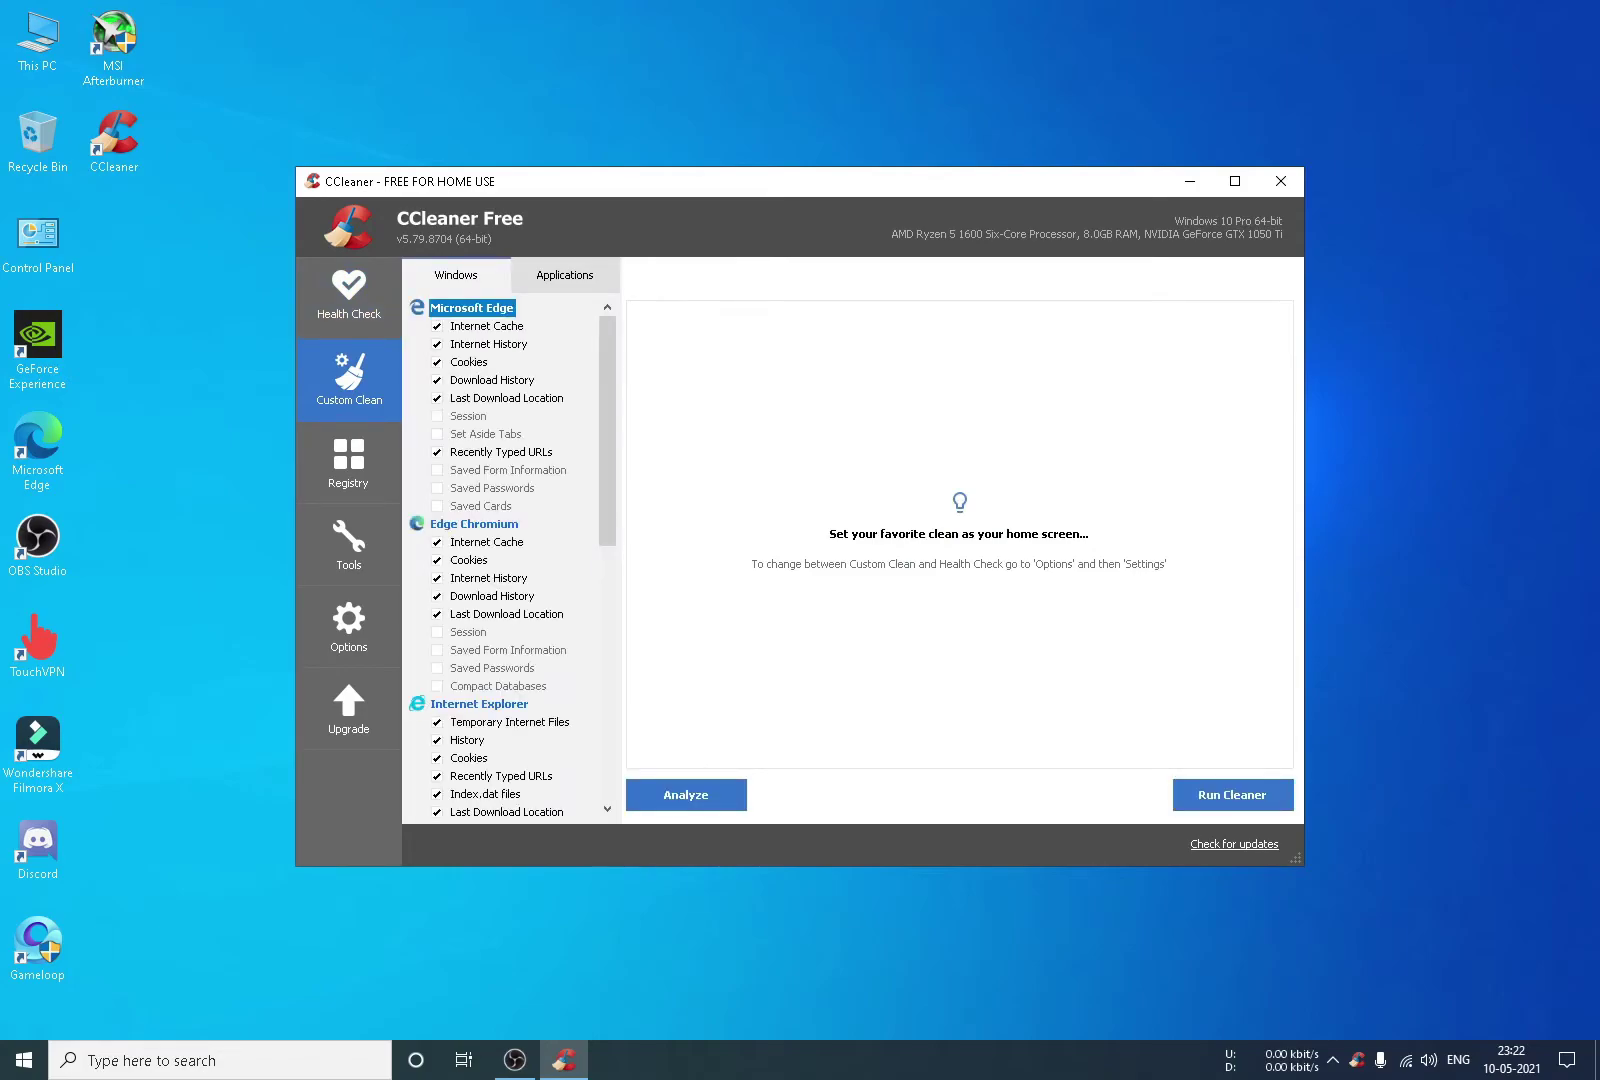
{"action": "left_click", "coordinate": [1232, 795]}
{"action": "left_click", "coordinate": [958, 494]}
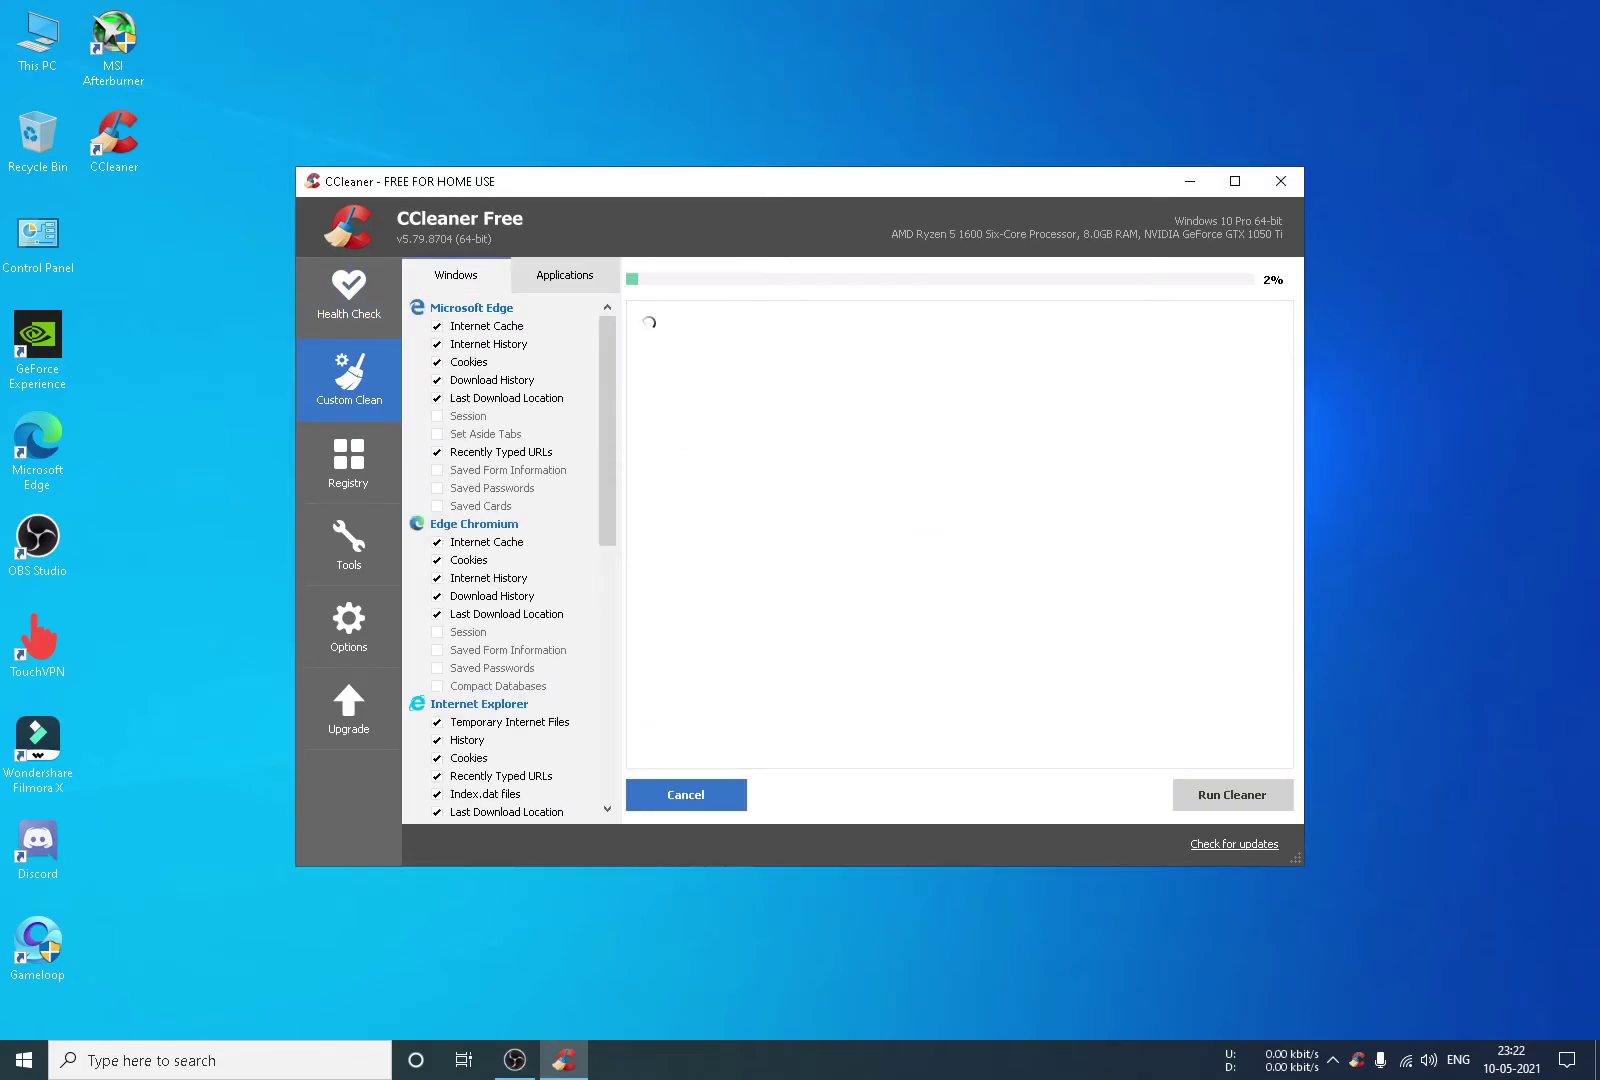
Scan the registry for issues with all categories included and fix all selected issues
{"action": "left_click", "coordinate": [349, 462]}
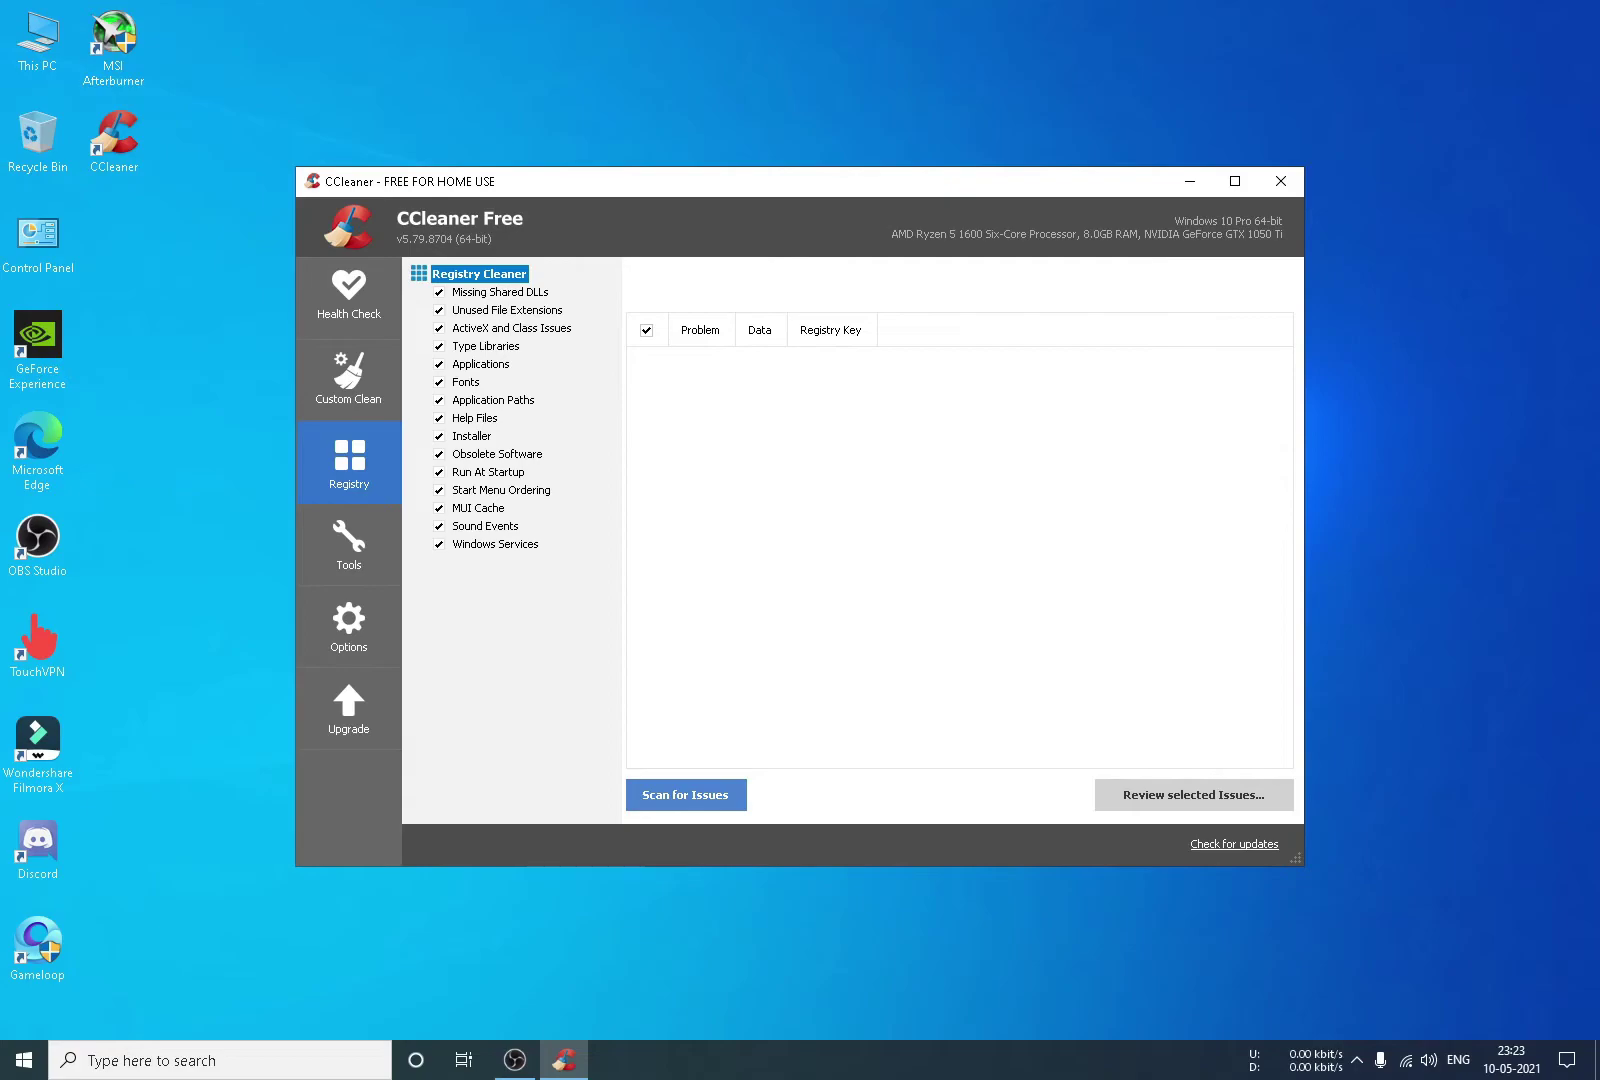
{"action": "left_click", "coordinate": [686, 794]}
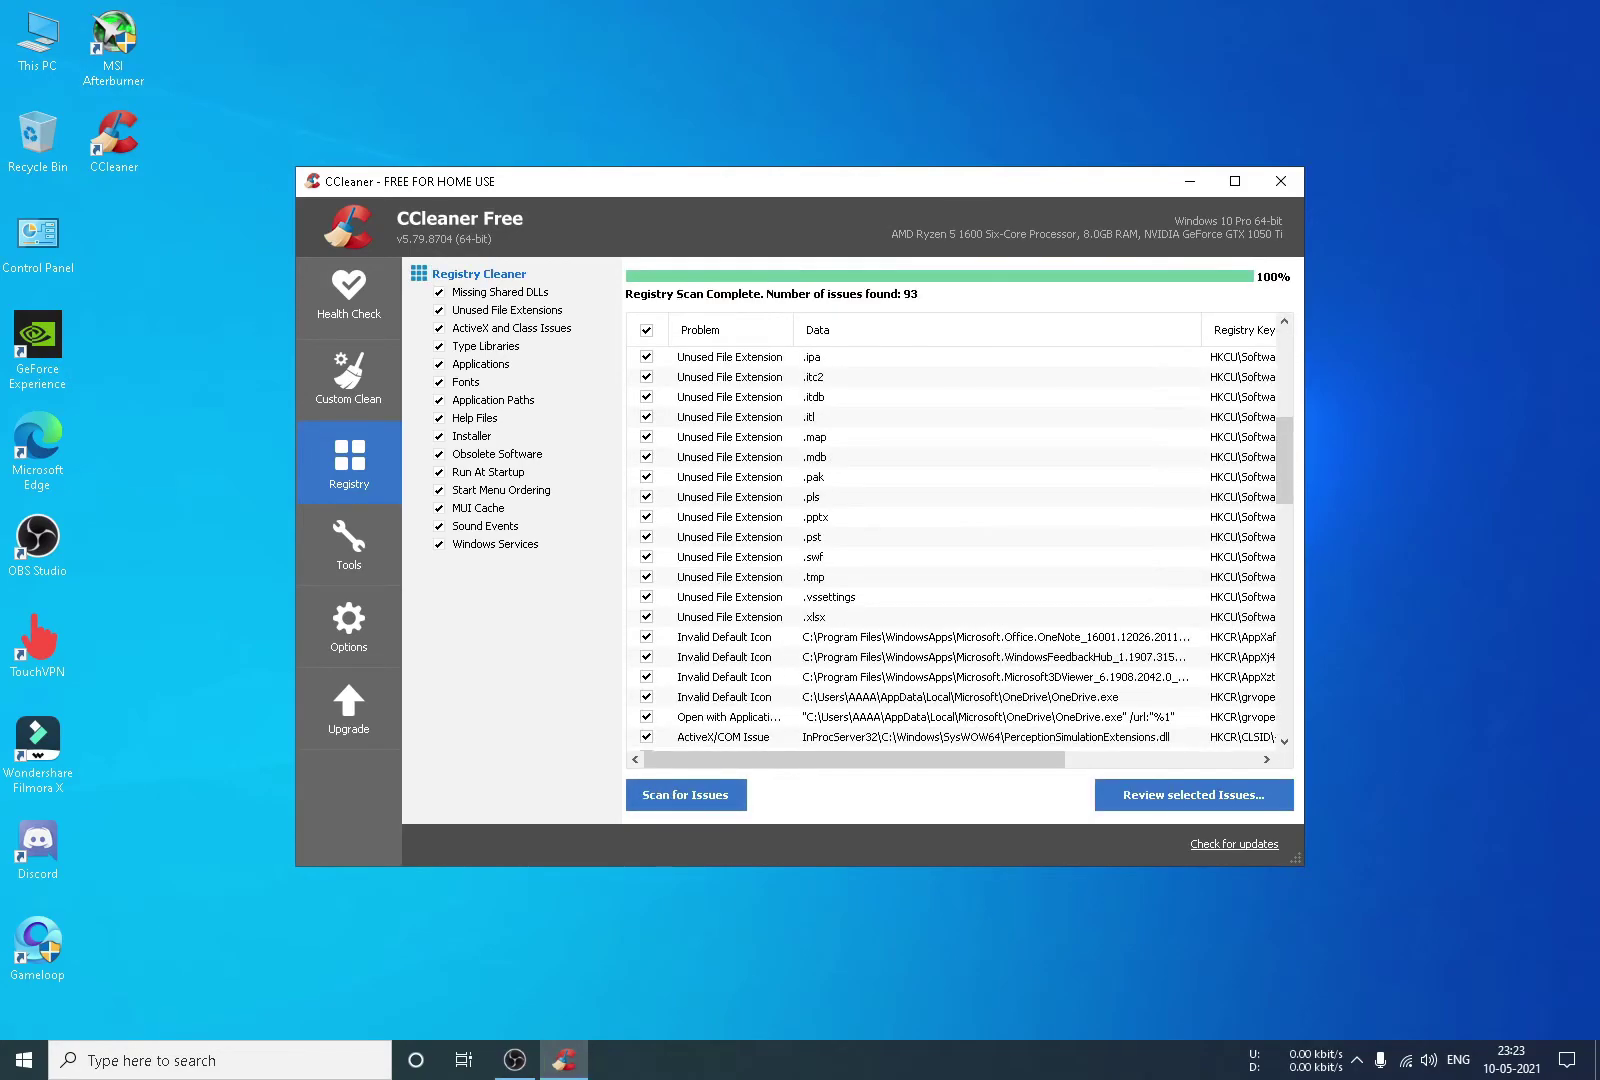
{"action": "scroll", "coordinate": [960, 548], "scroll_direction": "down", "scroll_amount": 15}
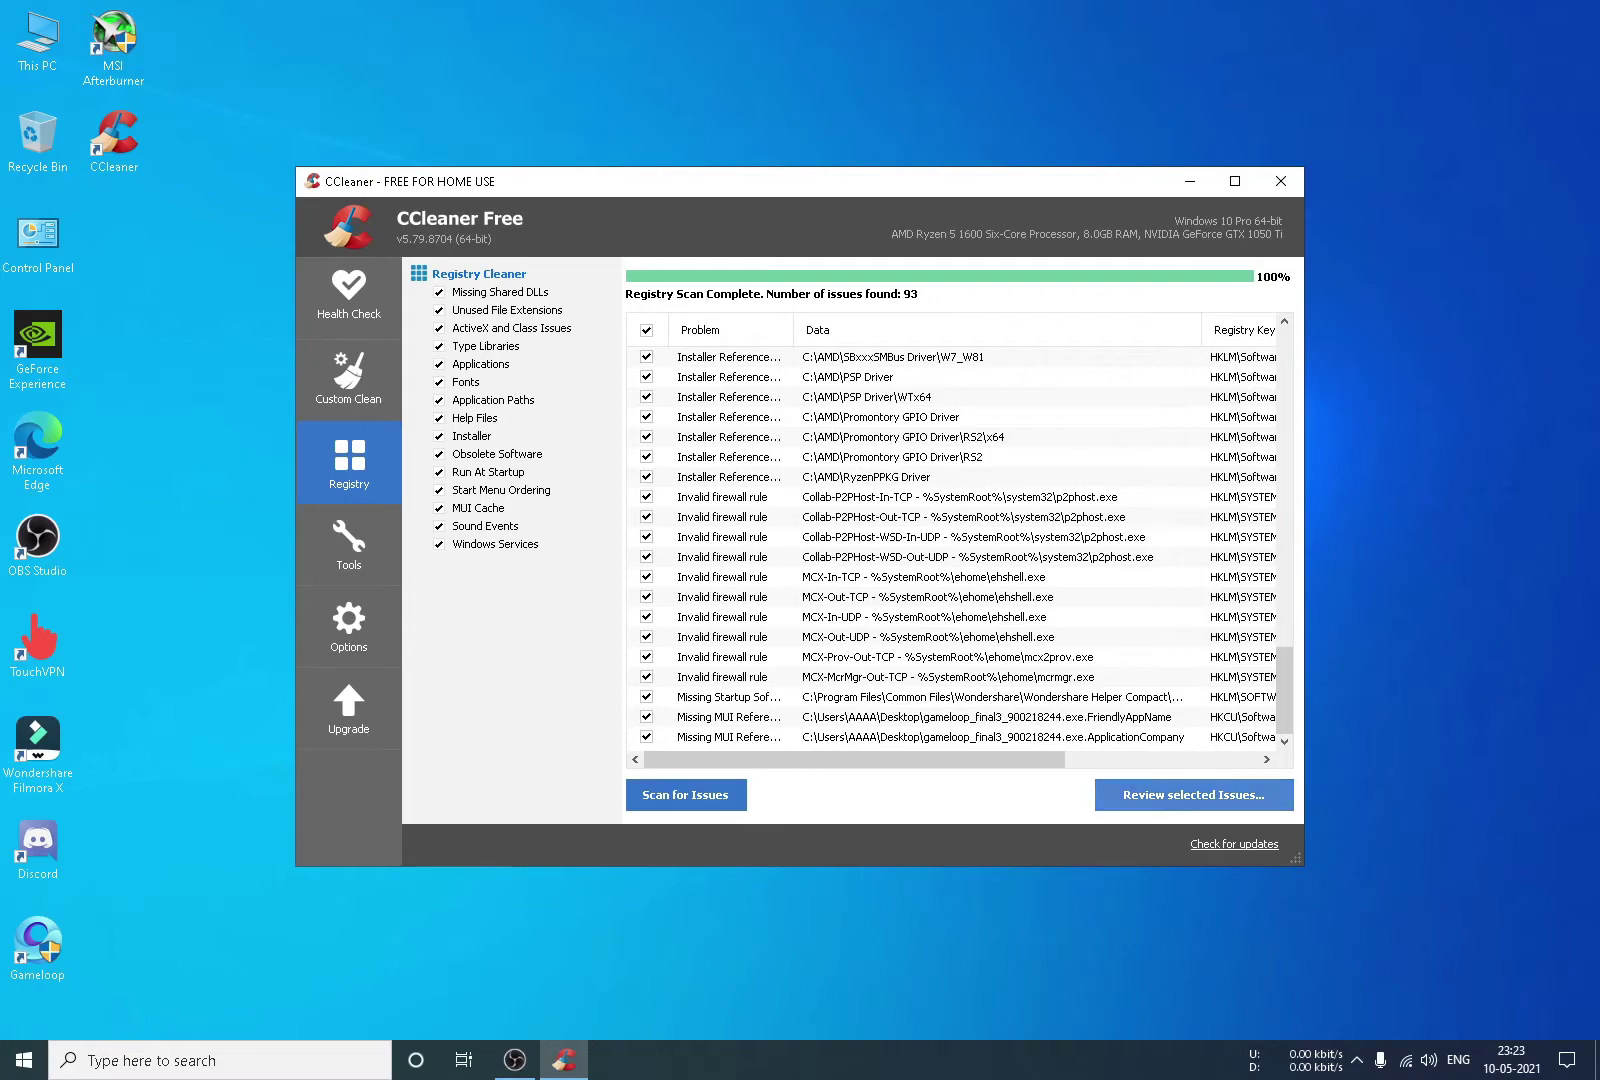
{"action": "left_click", "coordinate": [1194, 794]}
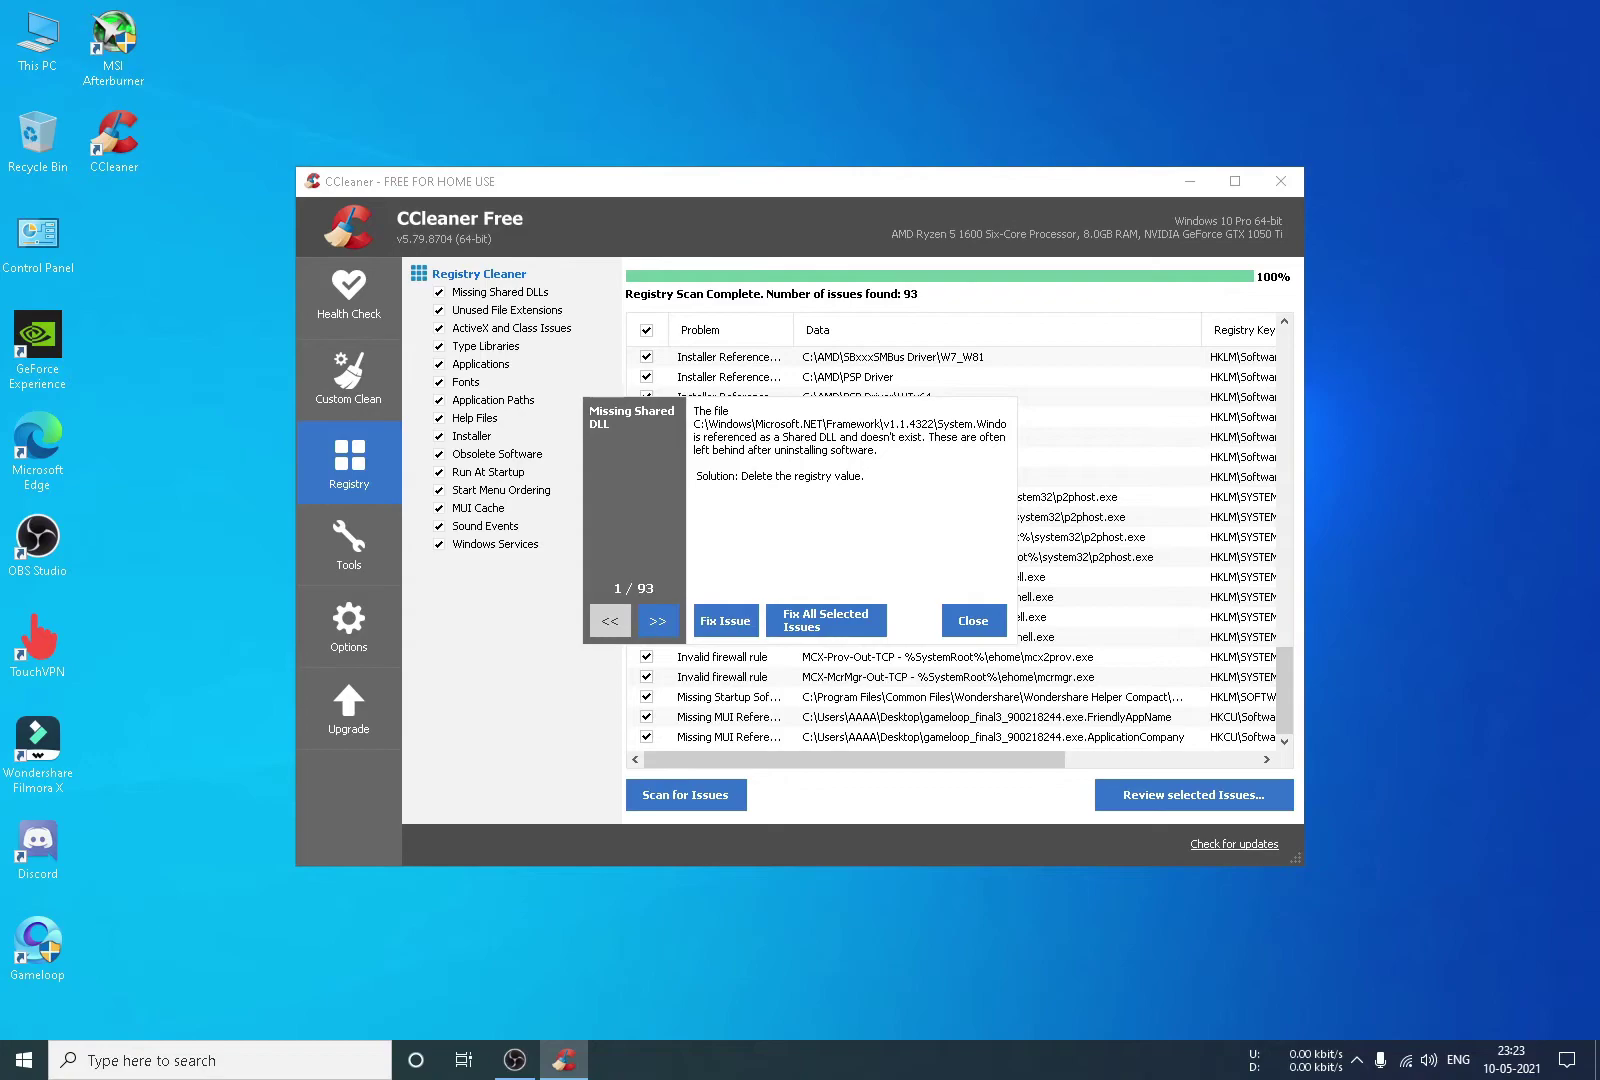
{"action": "left_click", "coordinate": [826, 620]}
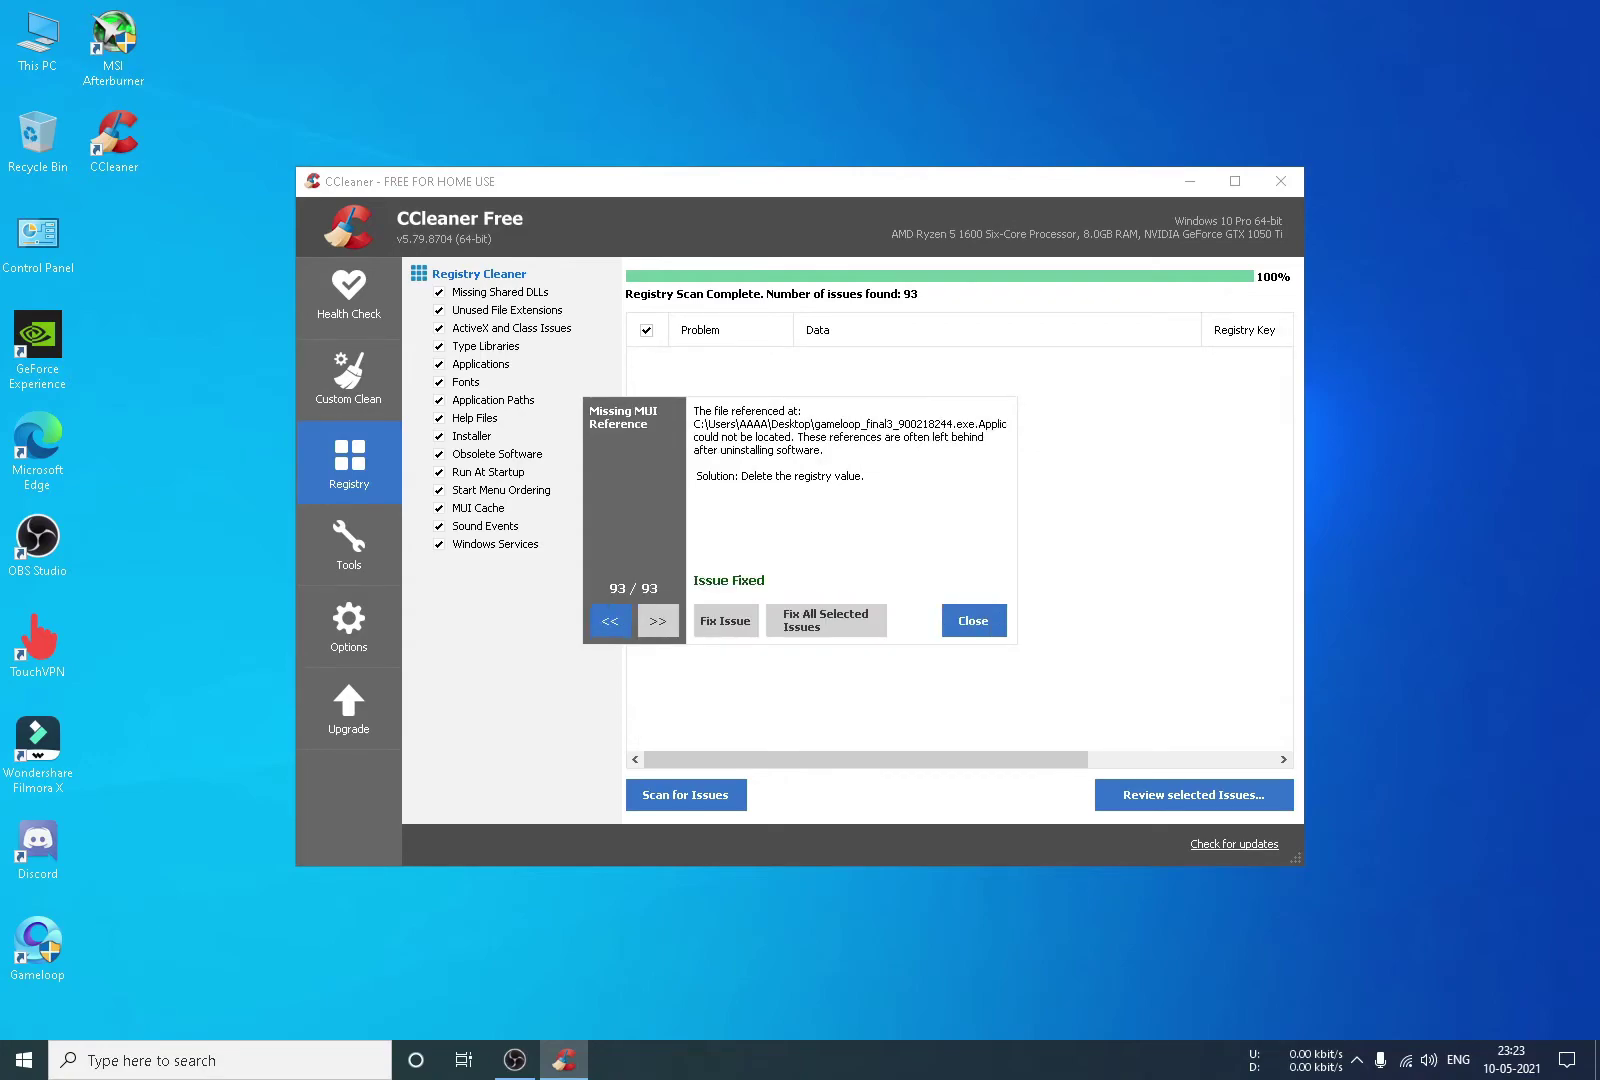
{"action": "left_click", "coordinate": [973, 620]}
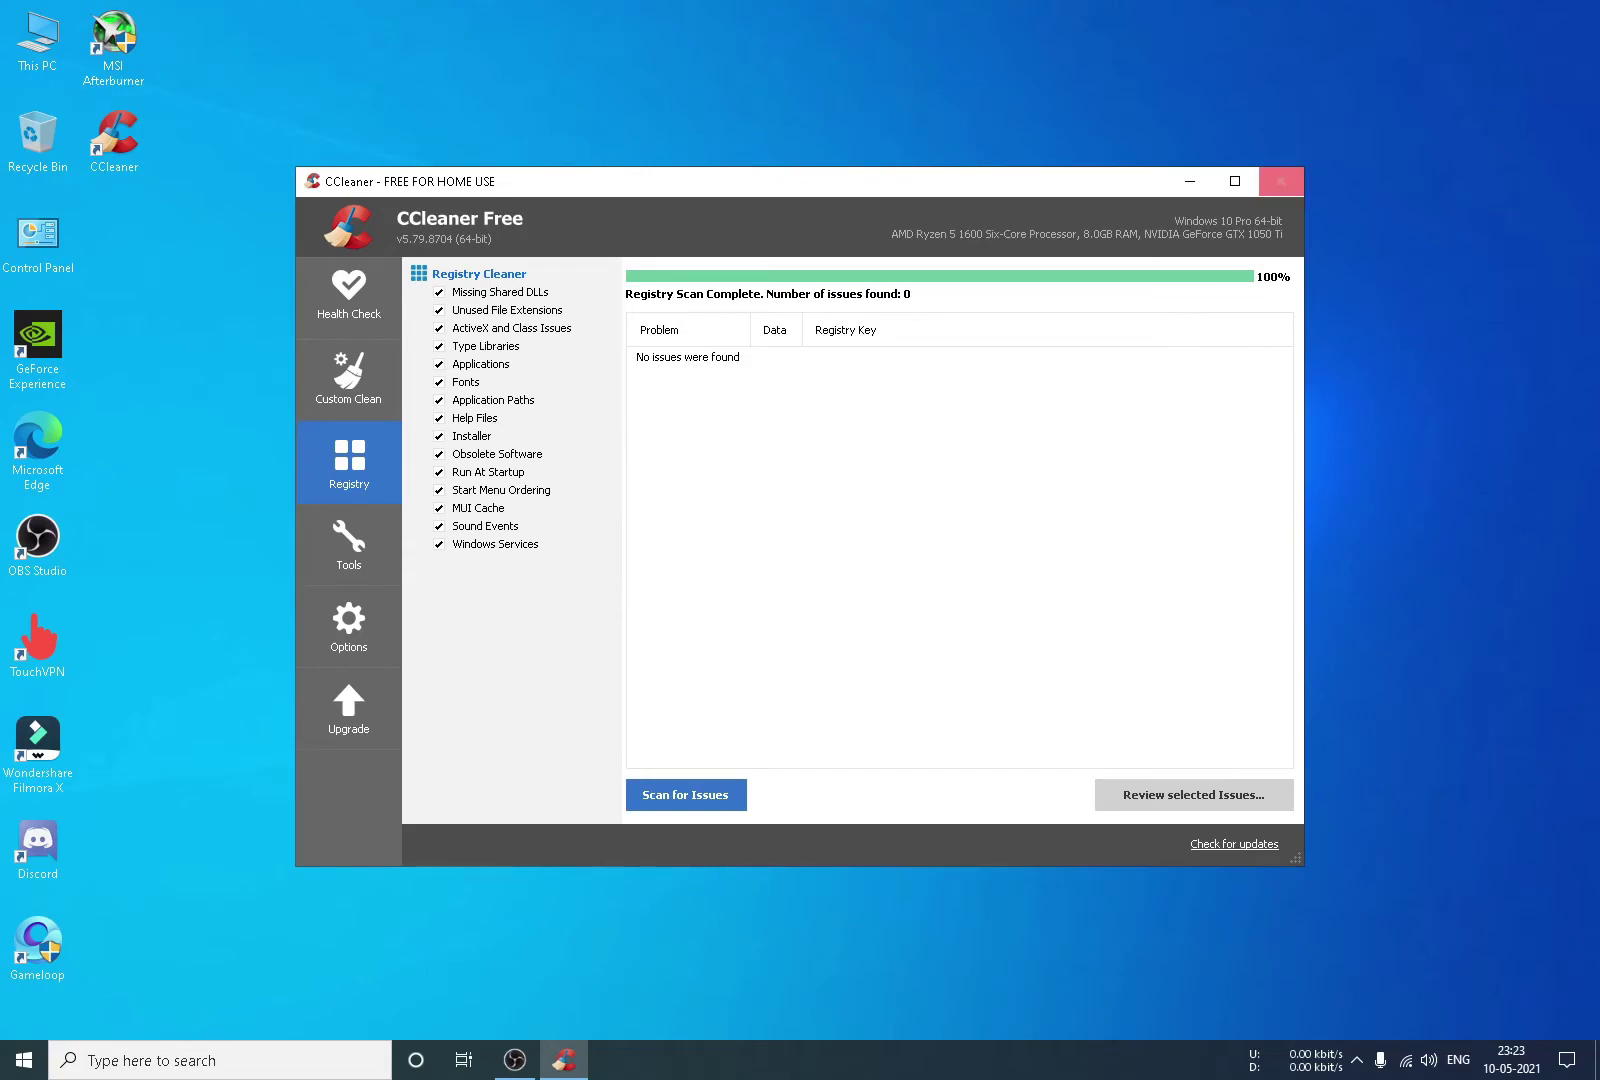
Close CCleaner and its Smart Cleaning notification, and exit its background process in the system tray
{"action": "left_click", "coordinate": [1280, 181]}
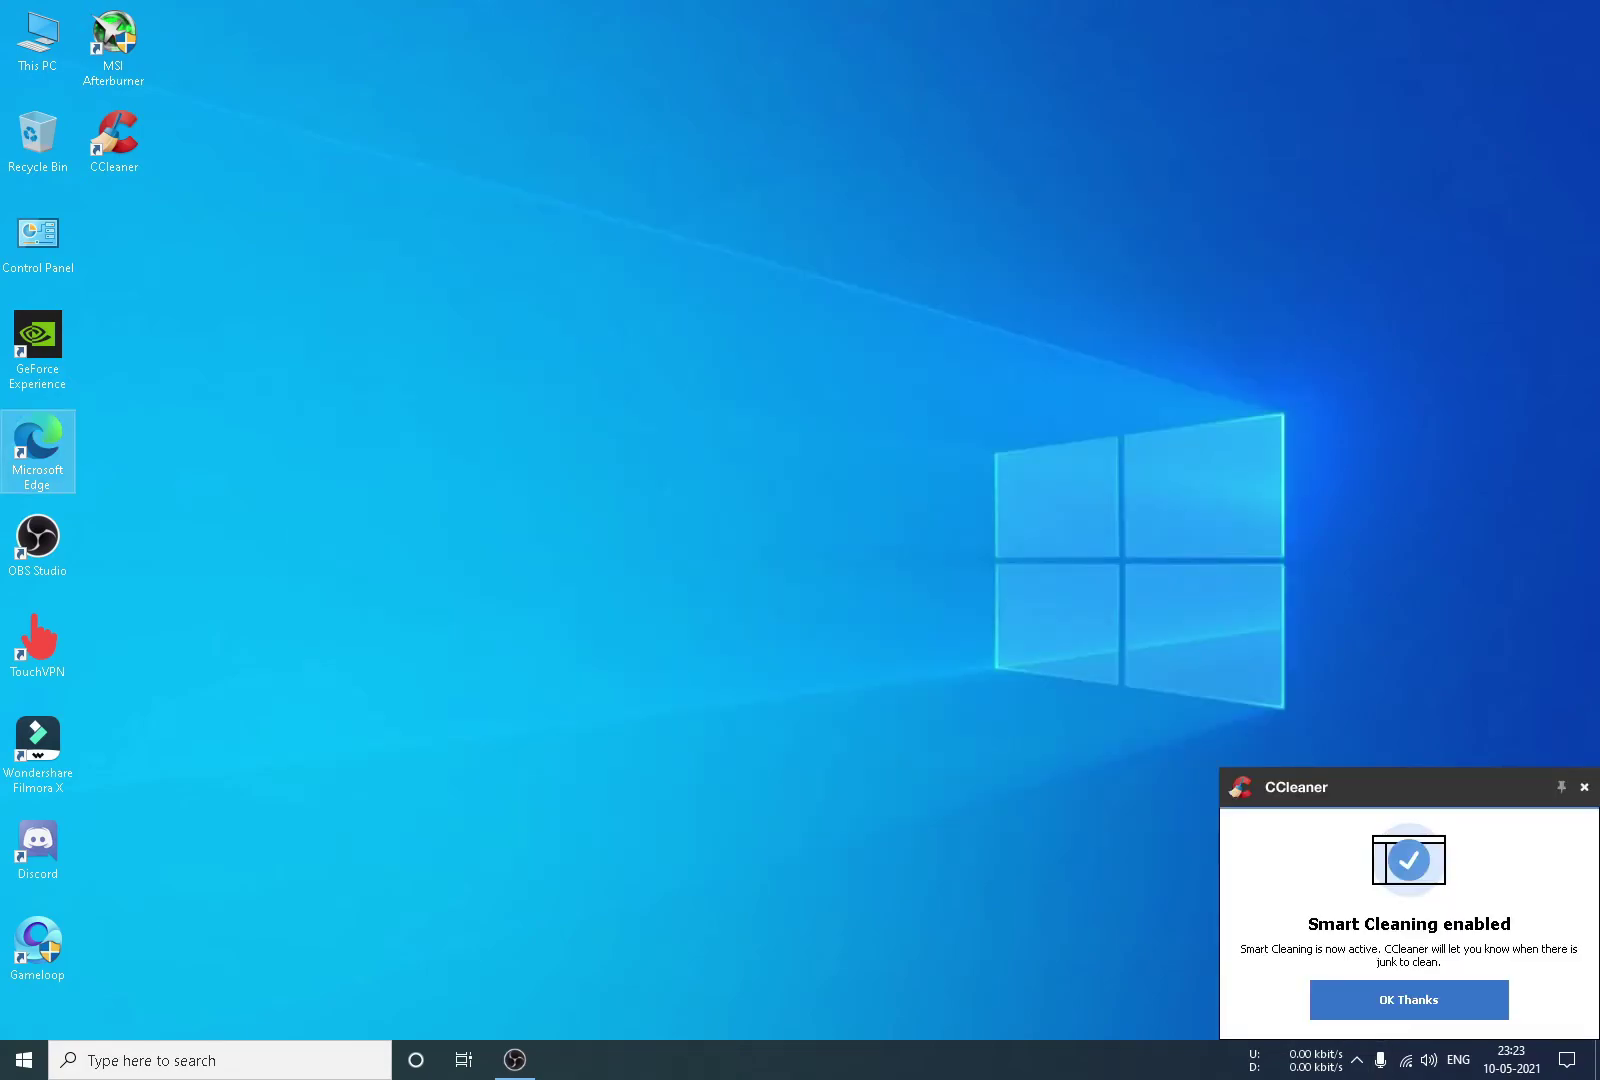
{"action": "left_click", "coordinate": [1584, 787]}
{"action": "left_click", "coordinate": [1356, 1059]}
{"action": "right_click", "coordinate": [1357, 1020]}
{"action": "left_click", "coordinate": [1395, 1007]}
{"action": "left_click", "coordinate": [1356, 1059]}
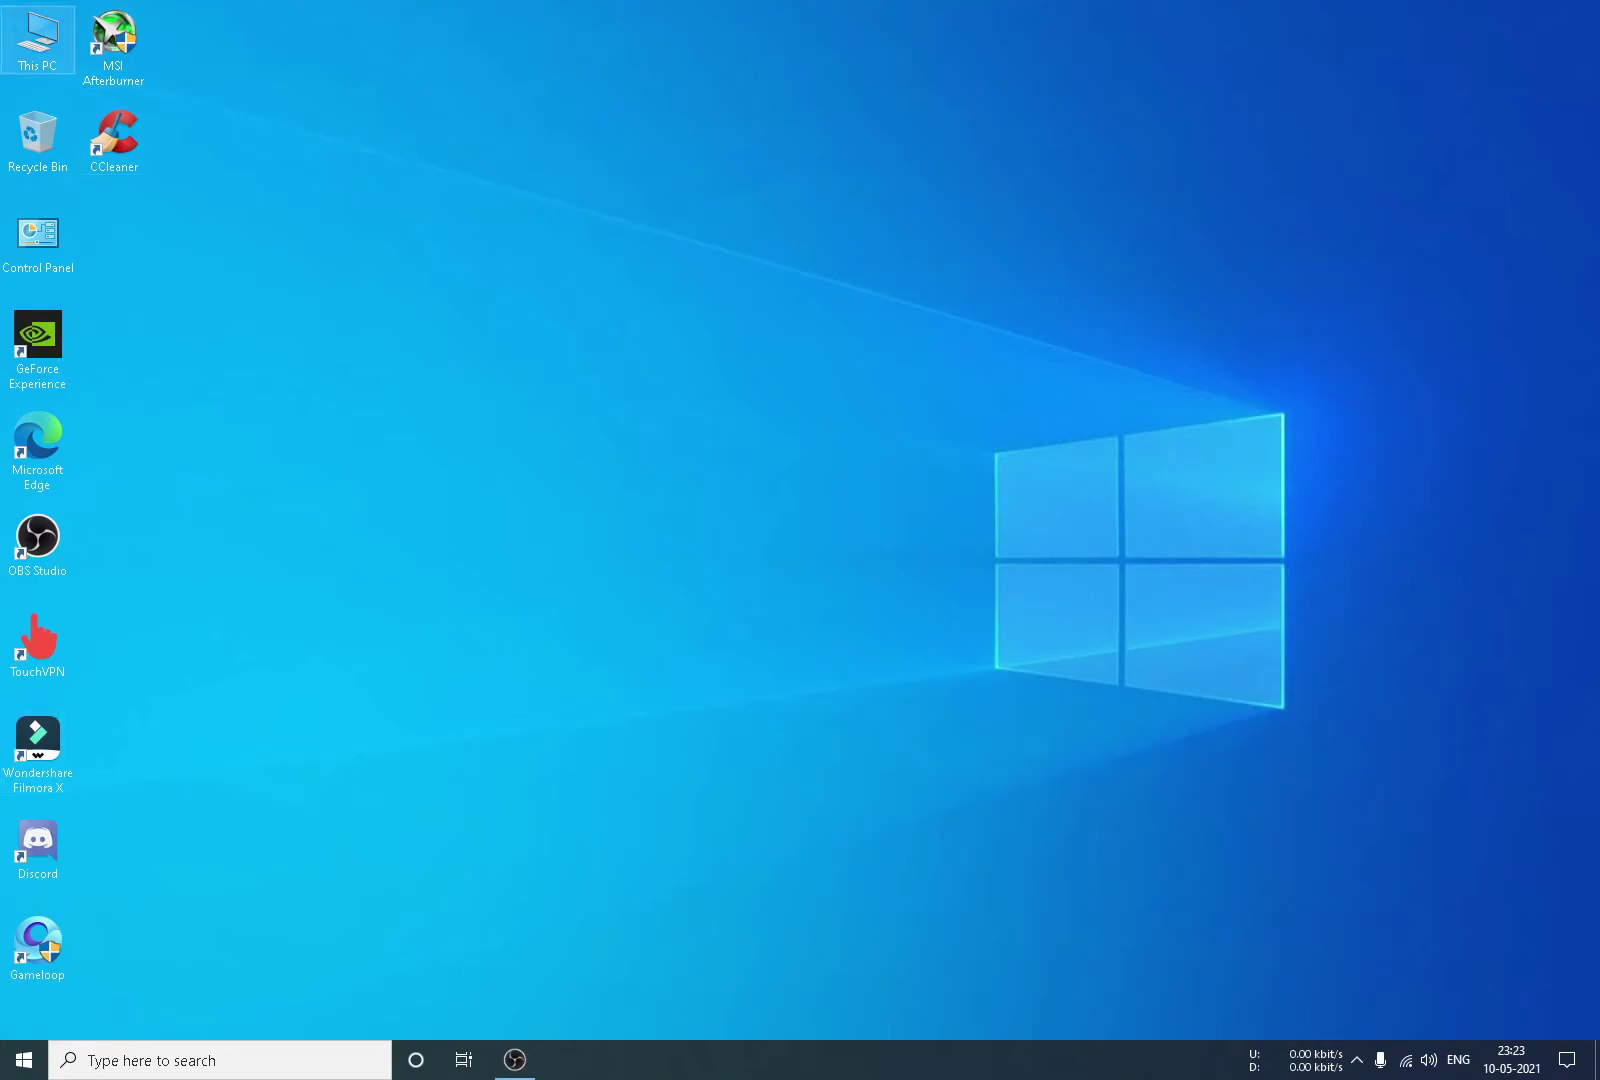
View the About page in this PC's properties down to the related settings and close Settings
{"action": "right_click", "coordinate": [35, 37]}
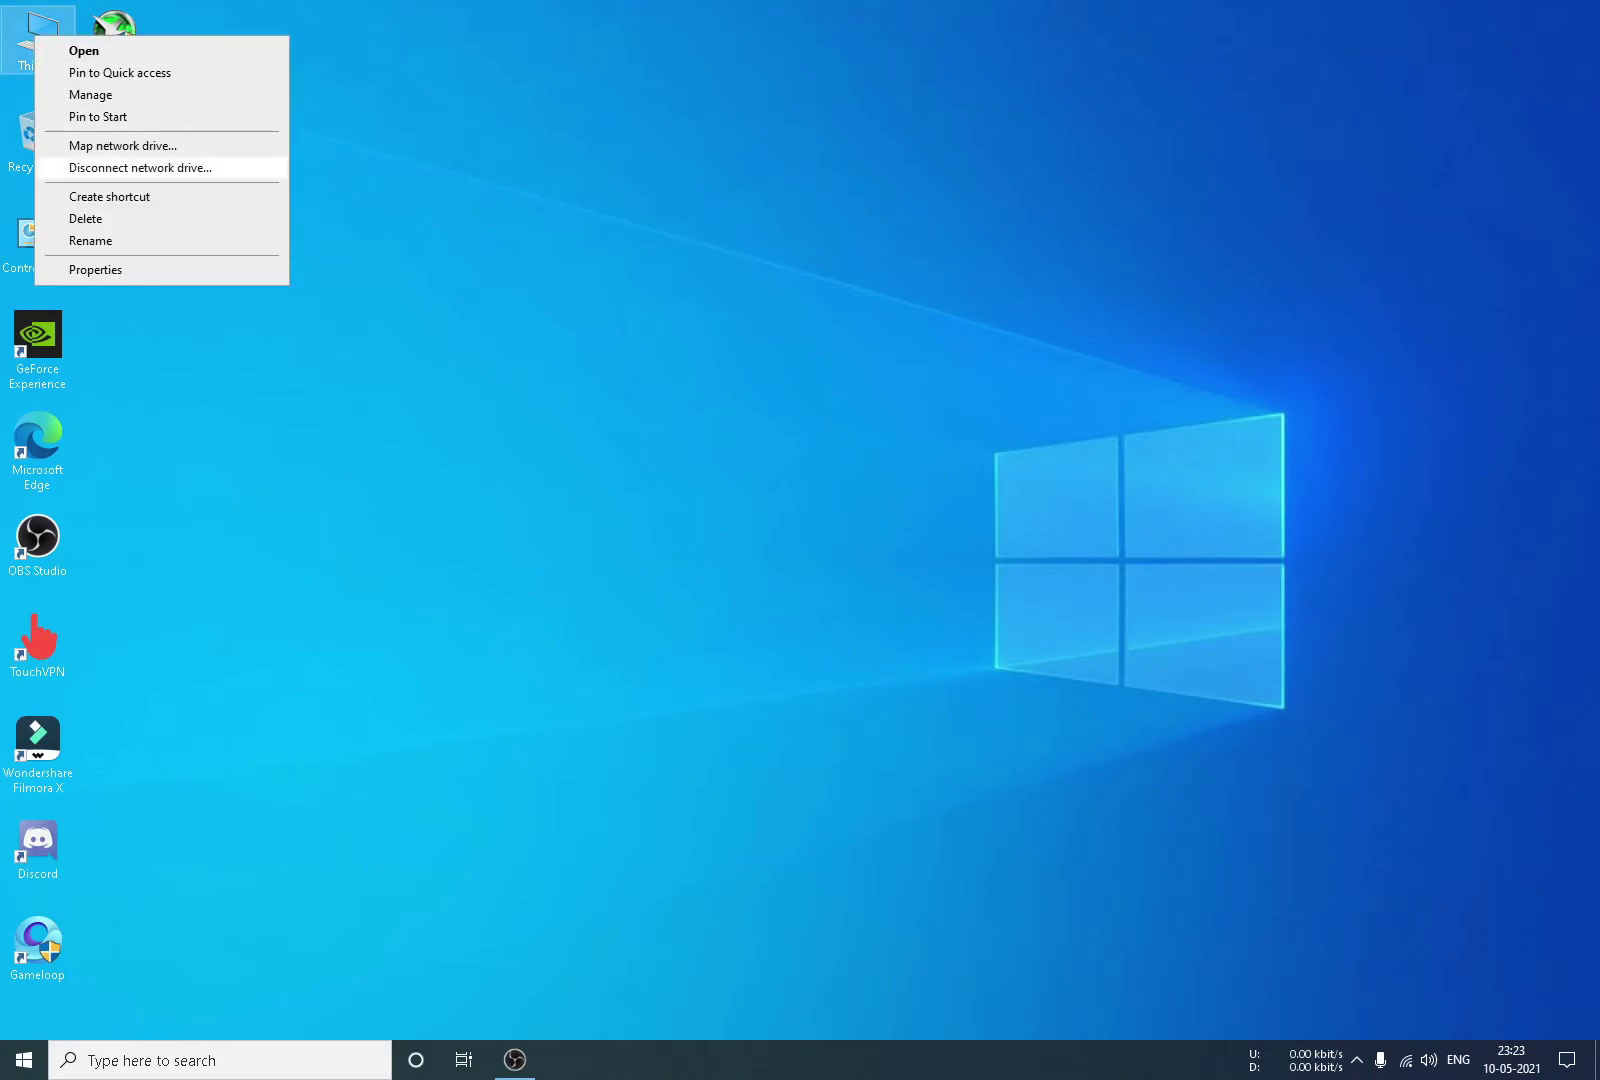
{"action": "left_click", "coordinate": [95, 270]}
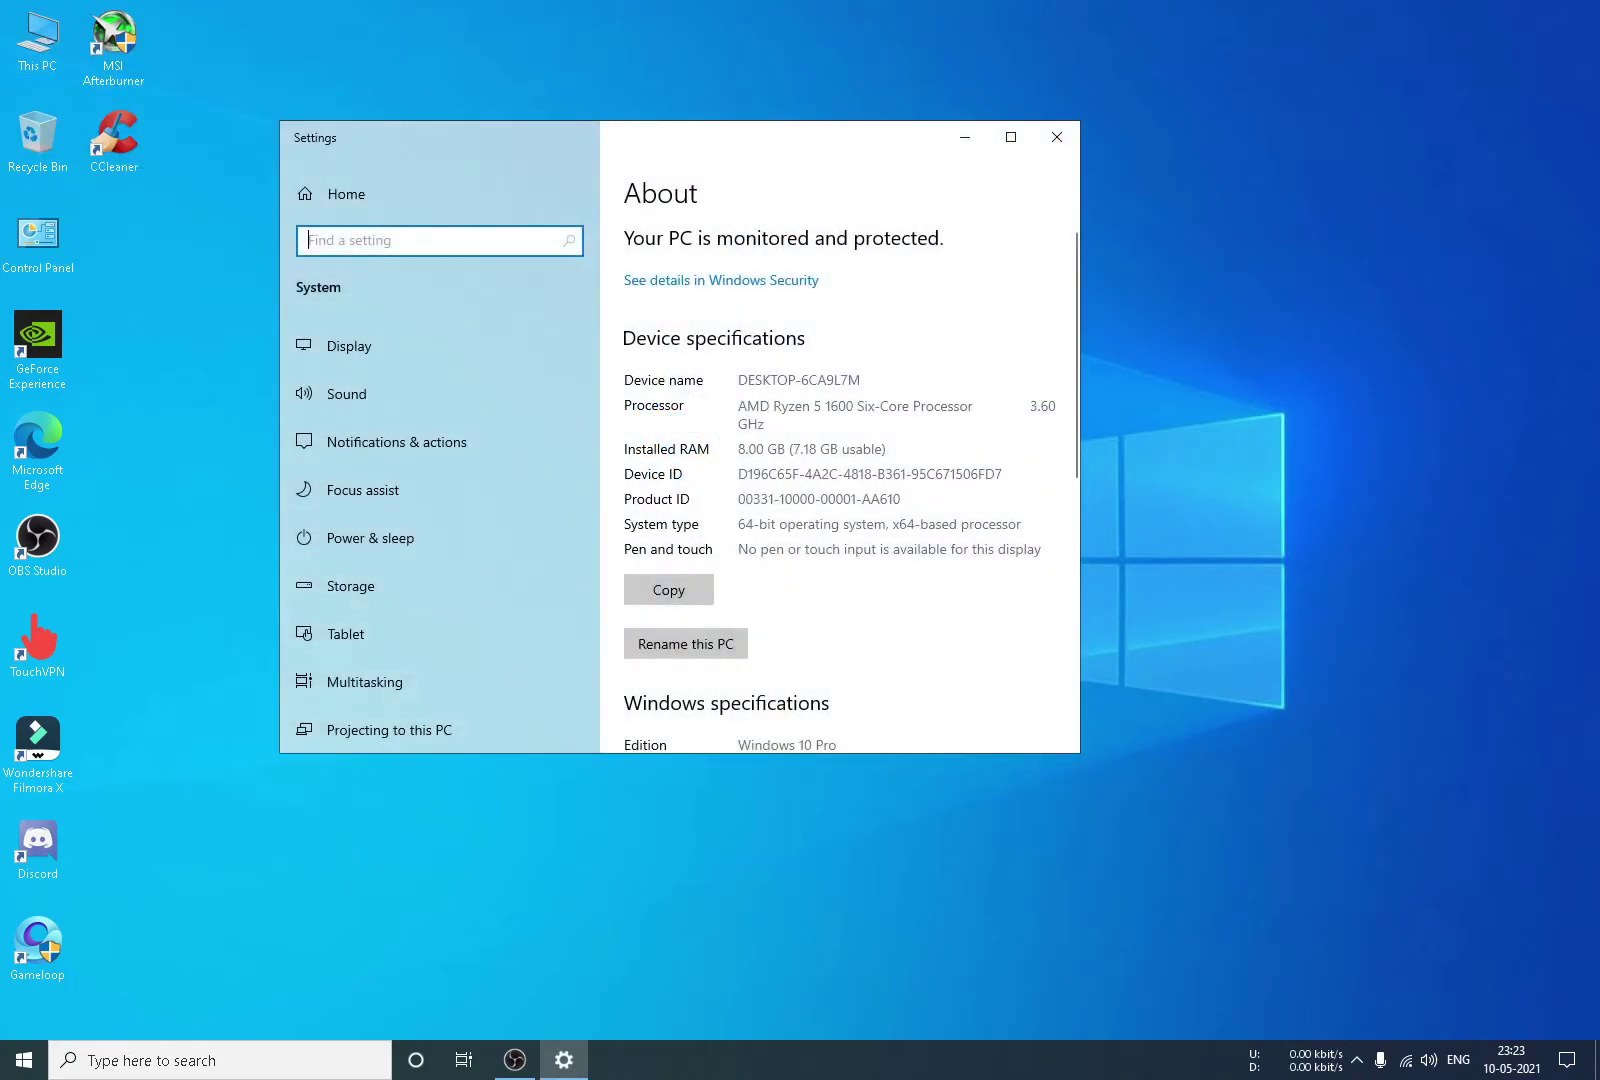
{"action": "scroll", "coordinate": [840, 450], "scroll_direction": "down", "scroll_amount": 3}
{"action": "scroll", "coordinate": [840, 450], "scroll_direction": "down", "scroll_amount": 5}
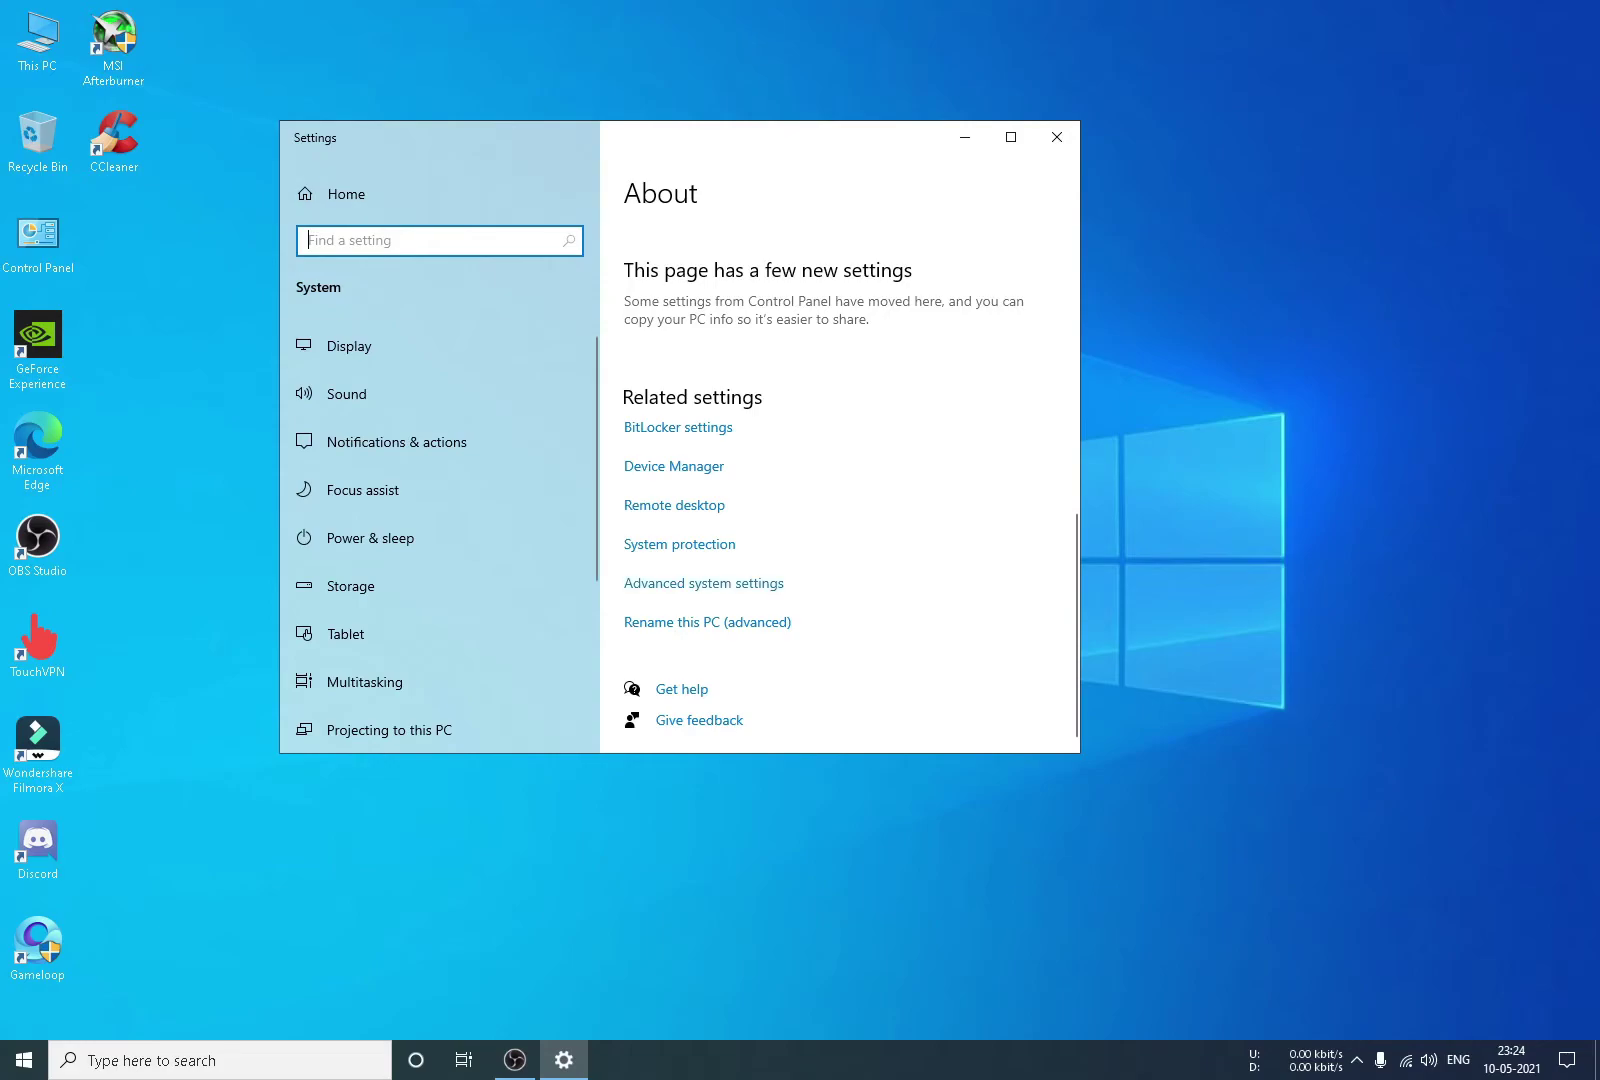
{"action": "left_click", "coordinate": [1056, 137]}
Search Windows for "advance sys", open the advanced system settings and bring up the Virtual Memory dialog from the advanced performance options
{"action": "key", "text": "super+s"}
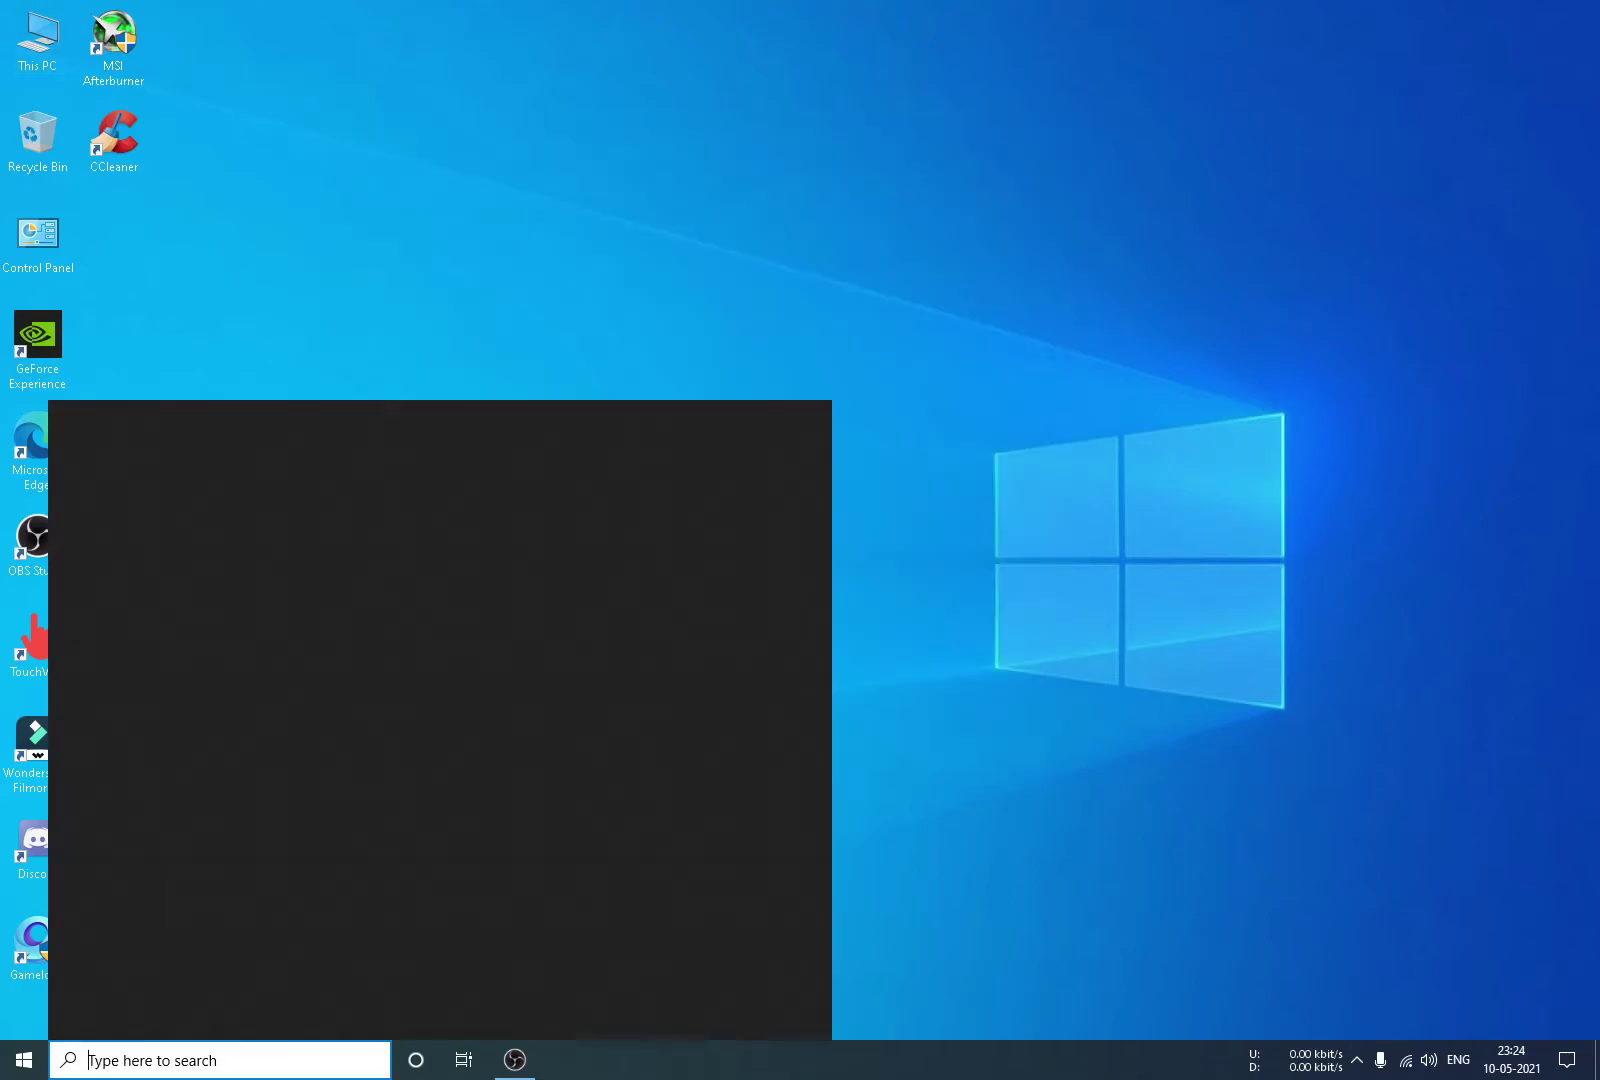
{"action": "type", "text": "advance sys"}
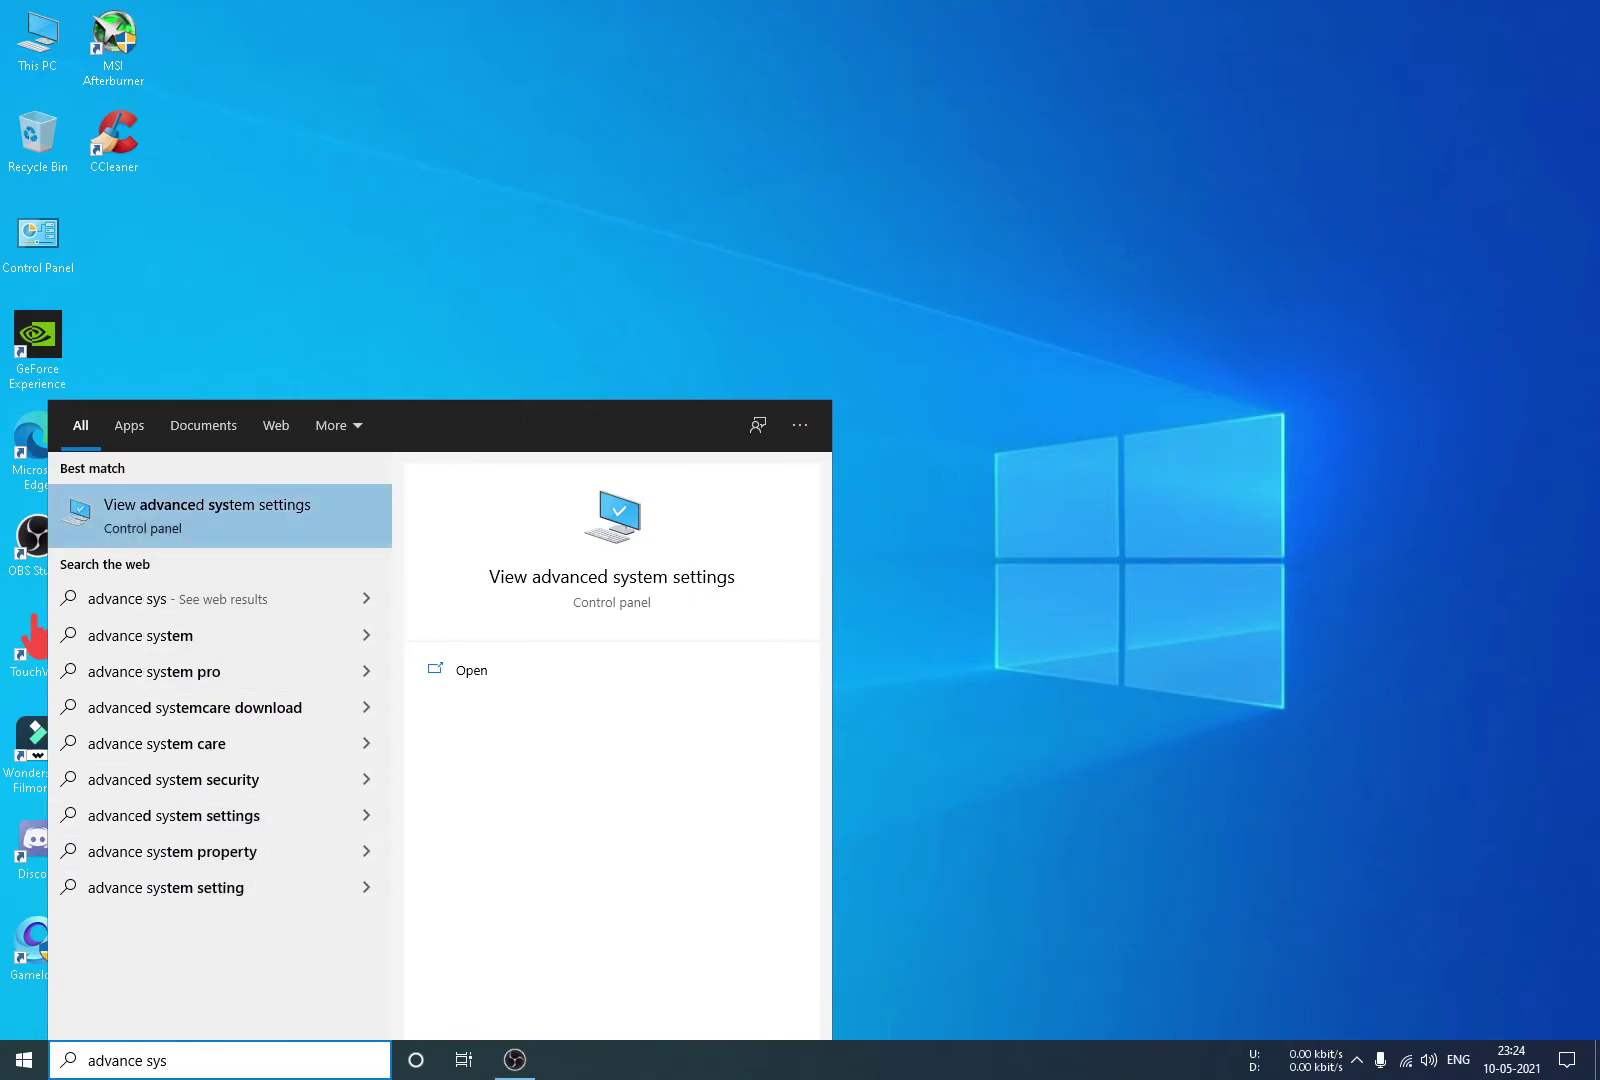
{"action": "left_click", "coordinate": [207, 514]}
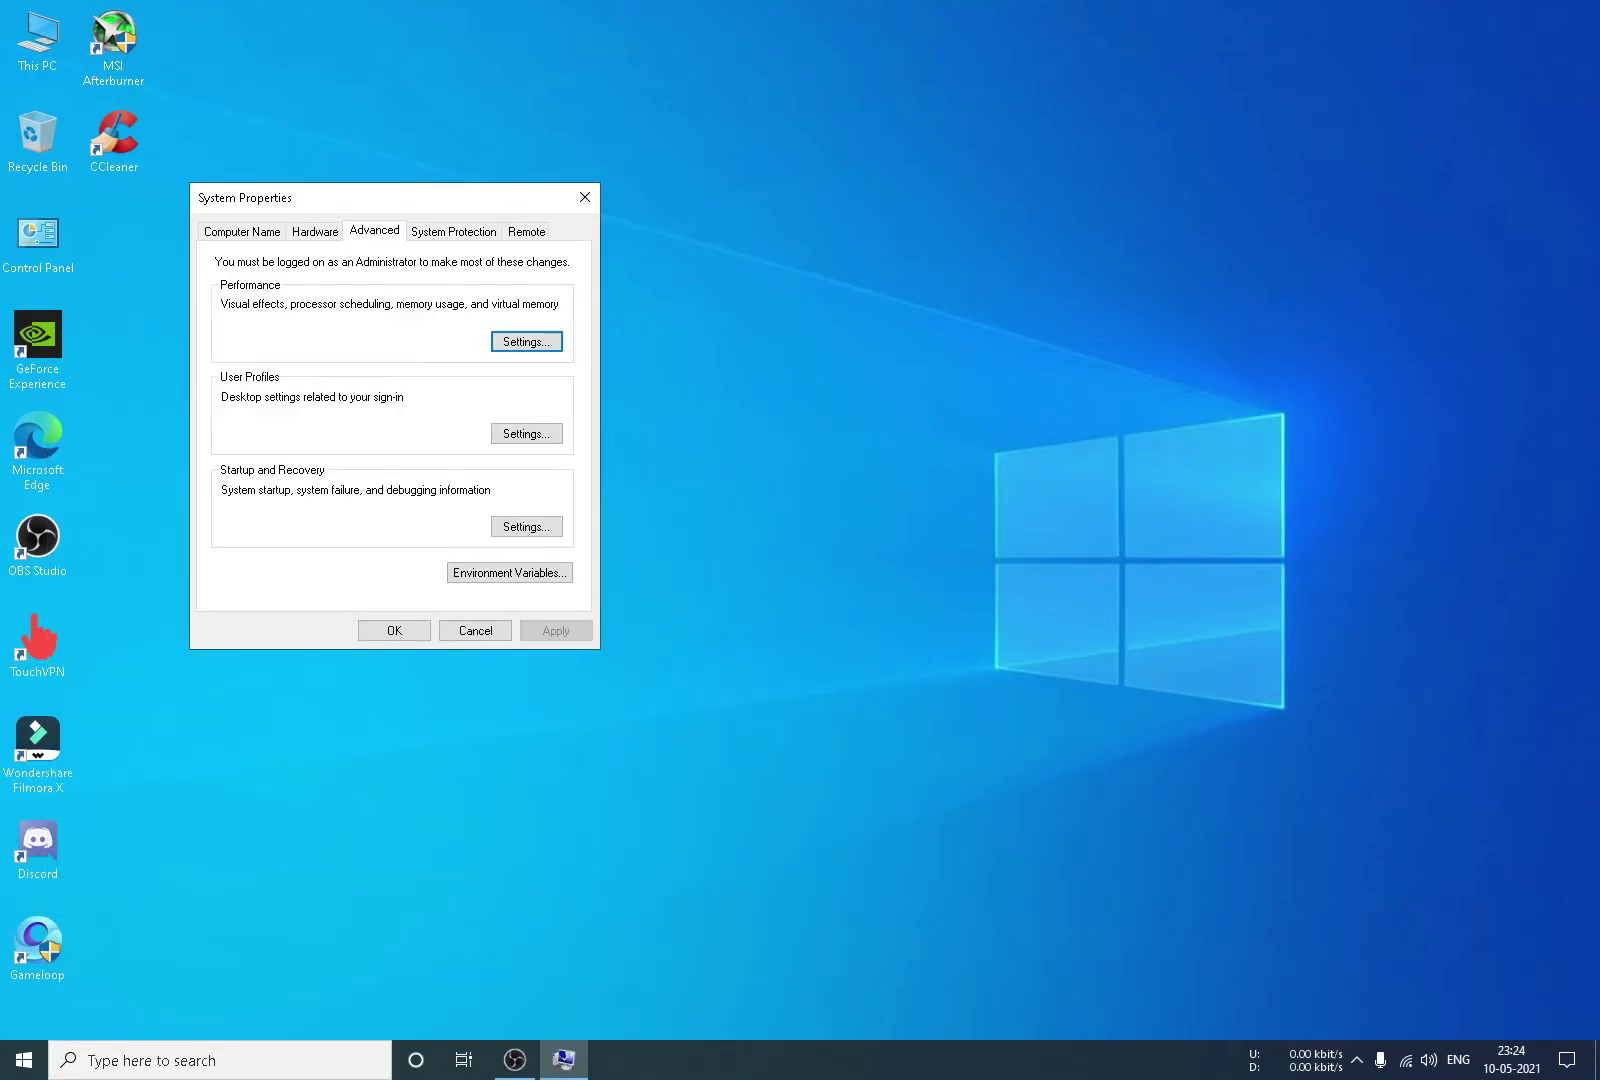
{"action": "key", "text": "Return"}
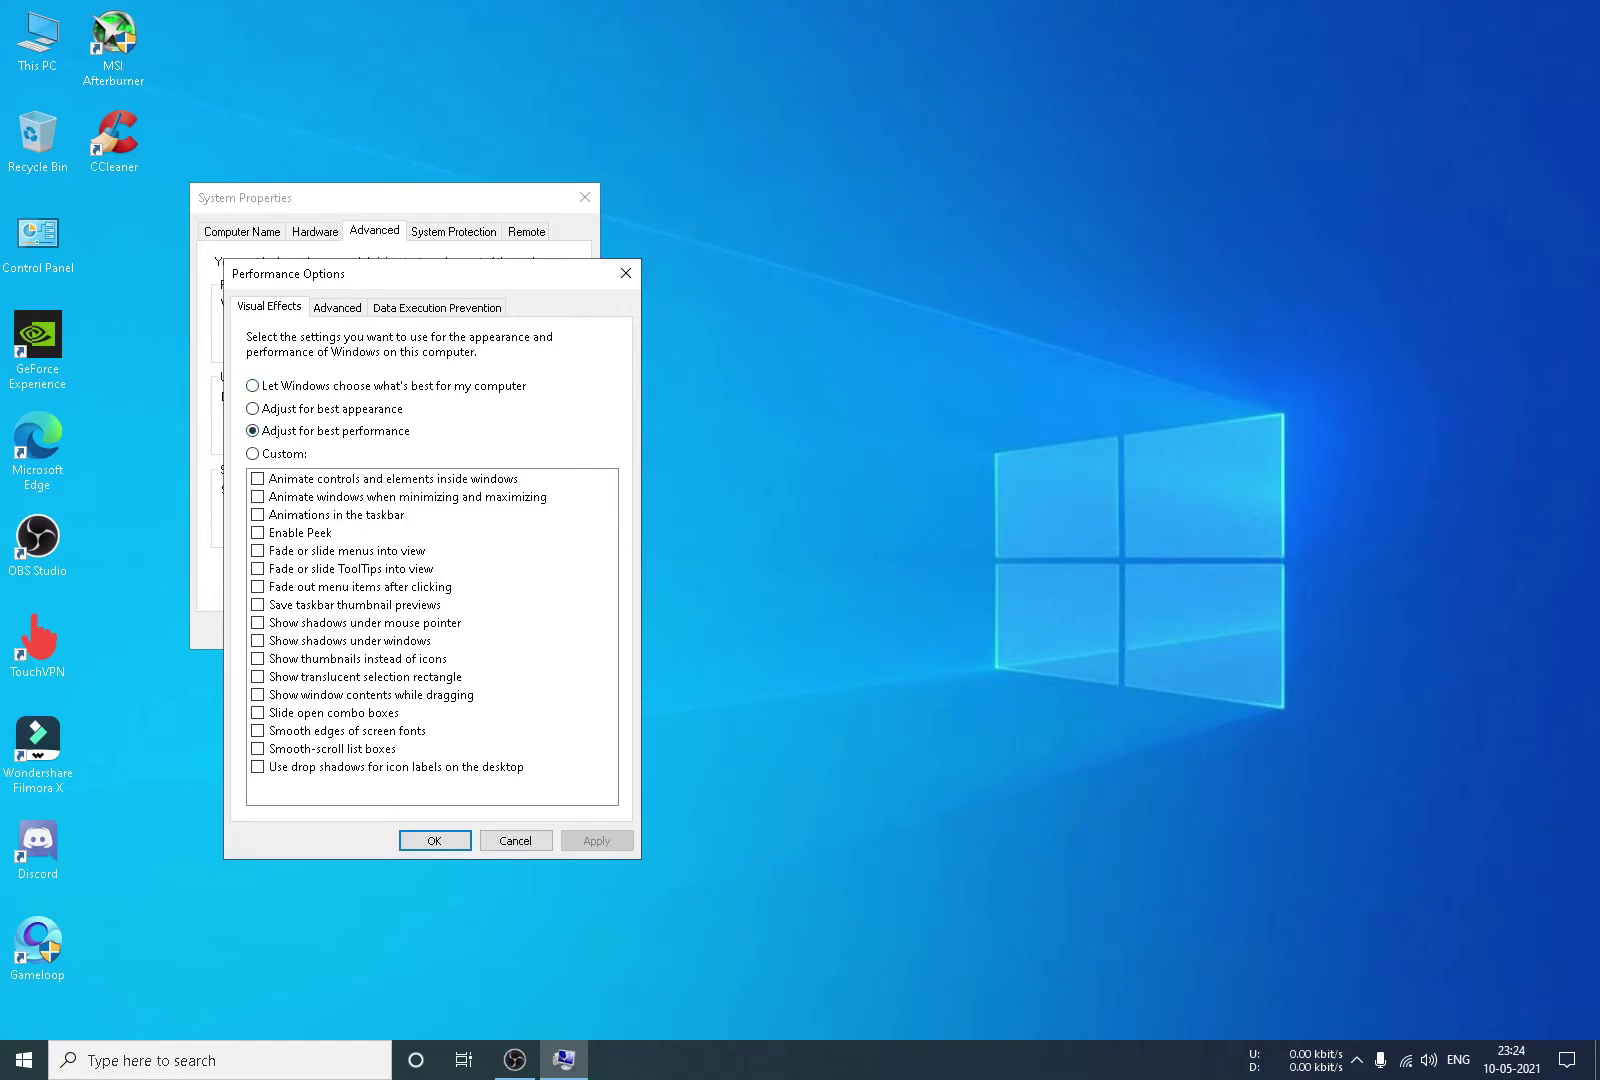
{"action": "key", "text": "ctrl+Tab"}
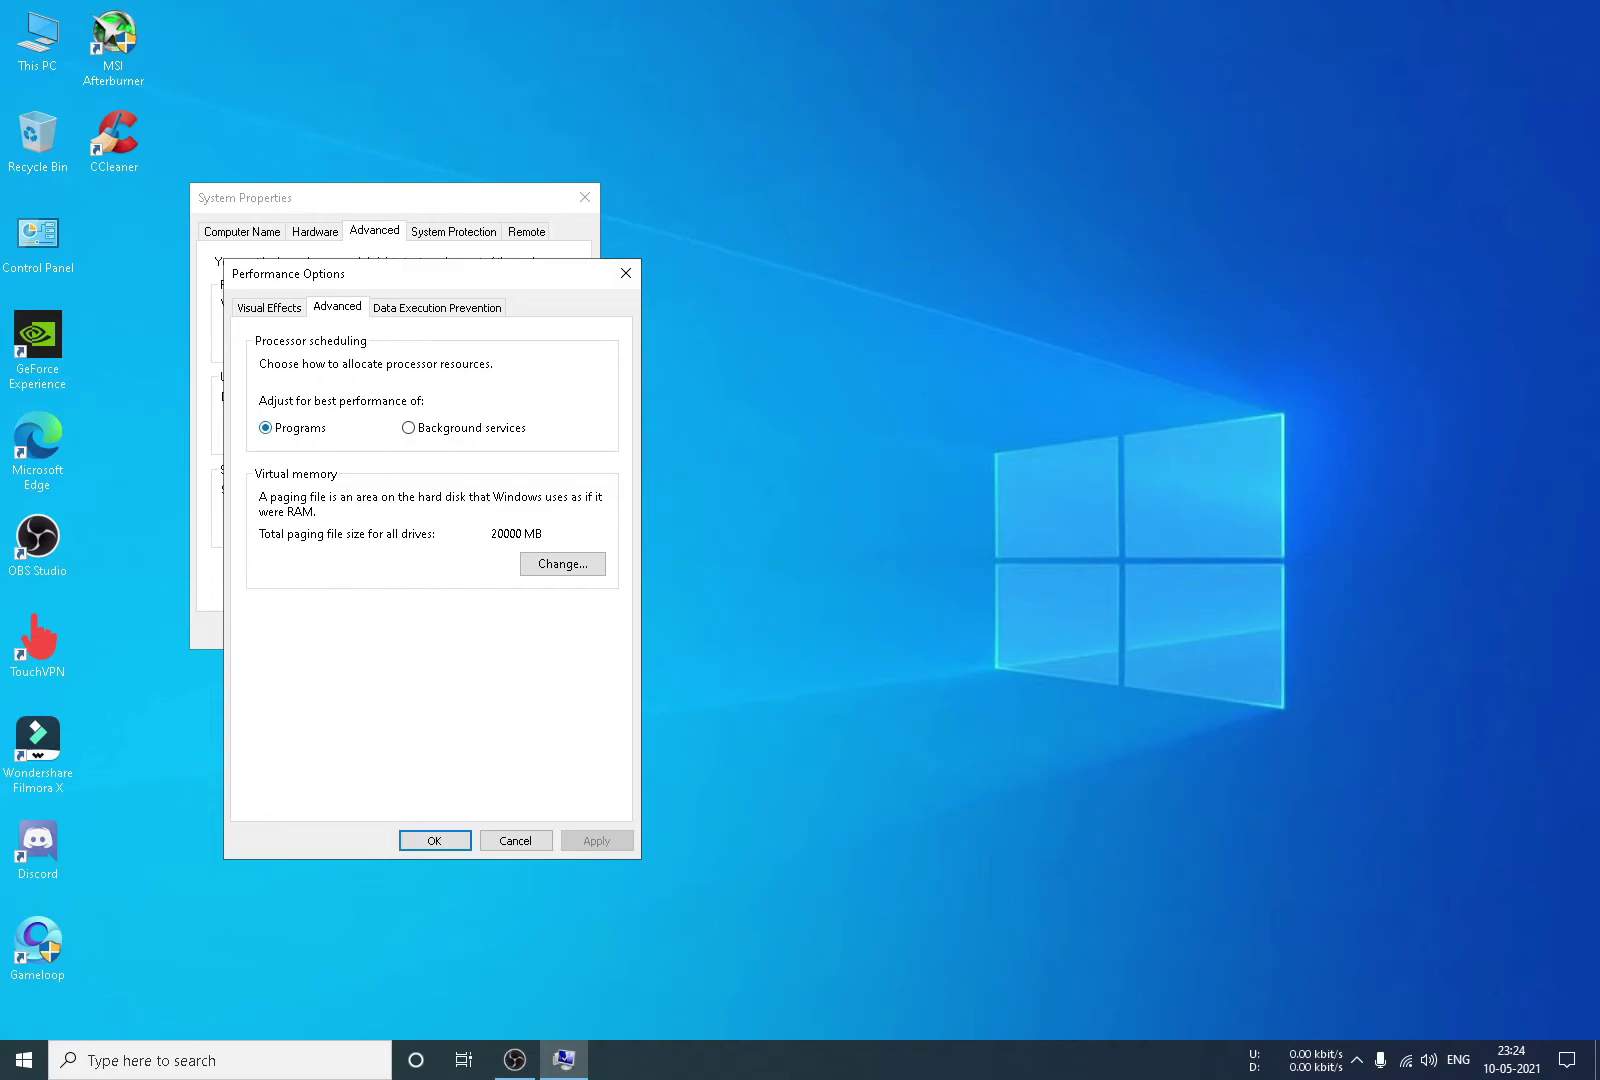
{"action": "left_click", "coordinate": [562, 563]}
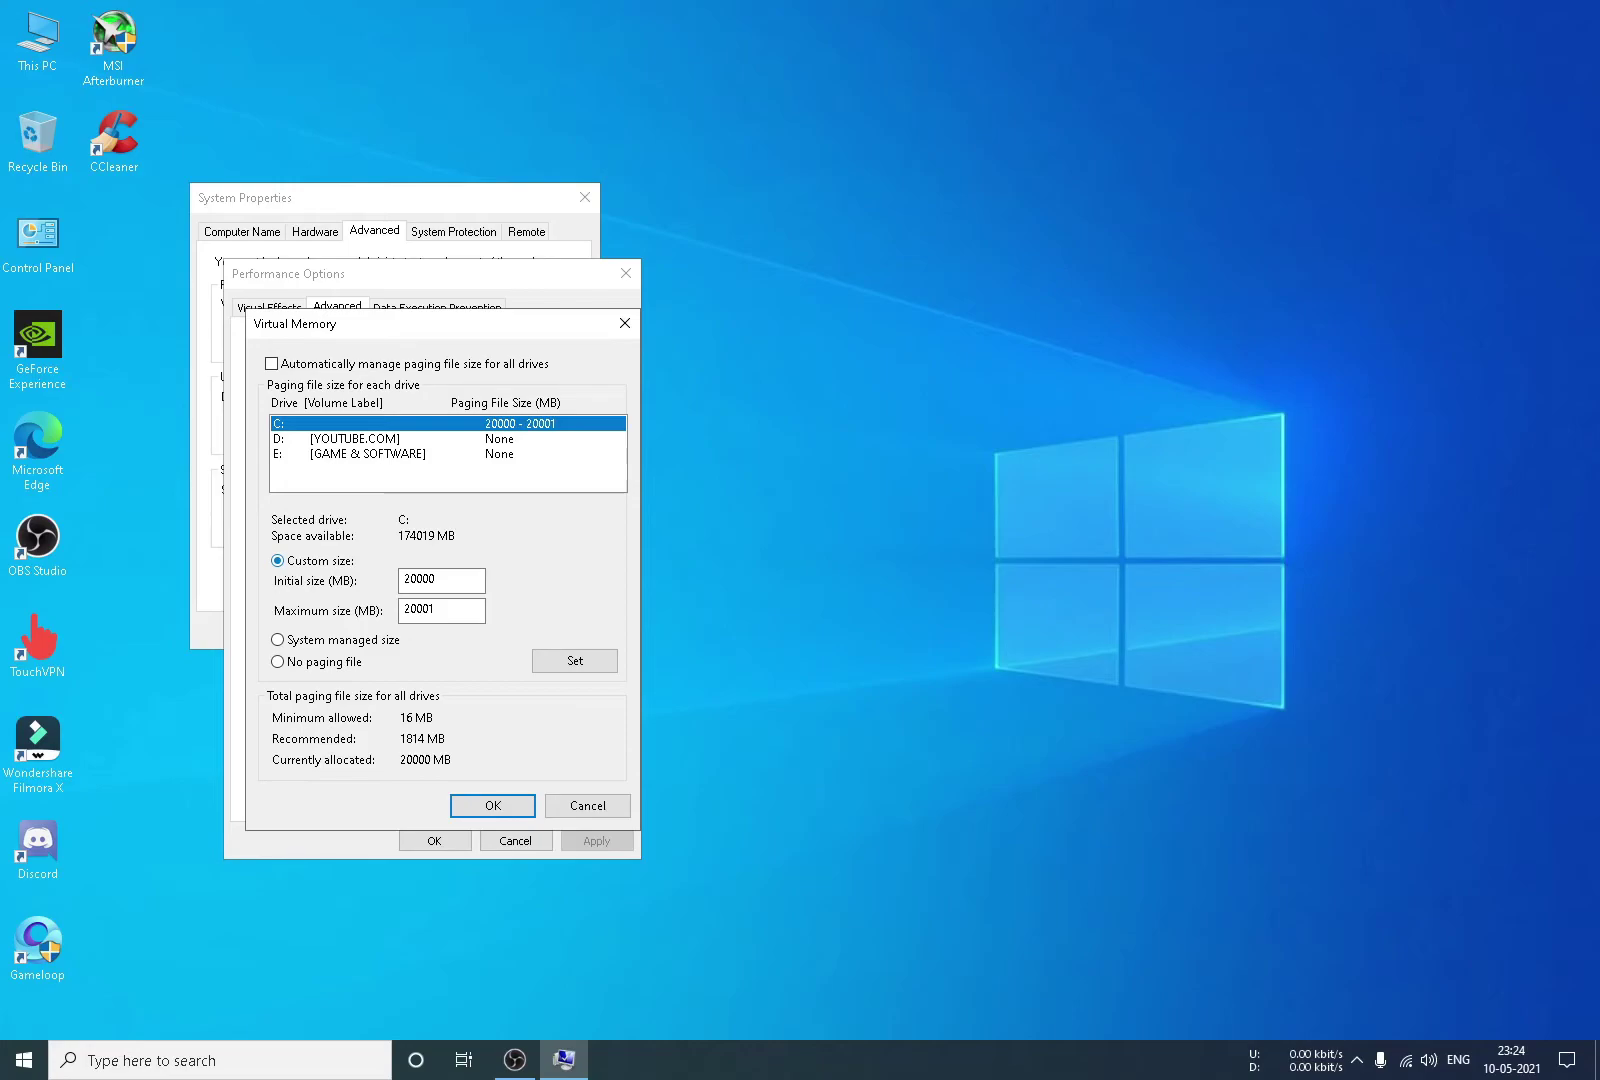
Check the free space on the C:, D: and E: drives in File Explorer and close it
{"action": "double_click", "coordinate": [37, 40]}
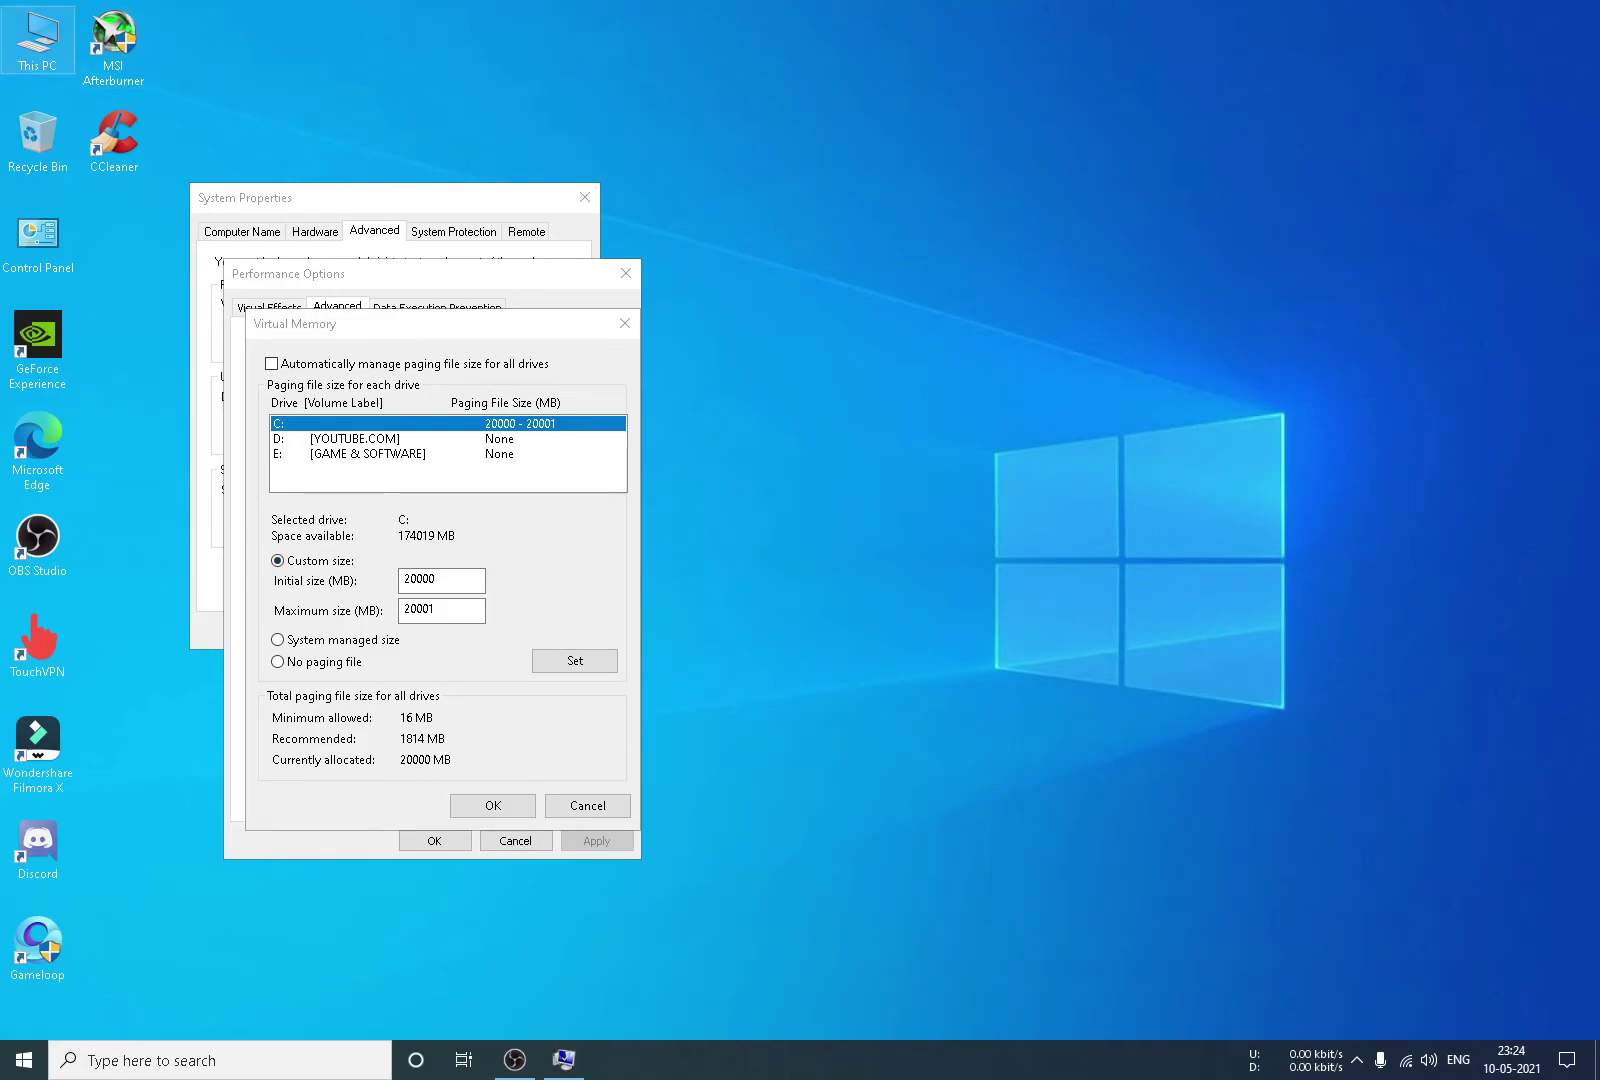
{"action": "left_click_drag", "start_coordinate": [650, 250], "coordinate": [1204, 283]}
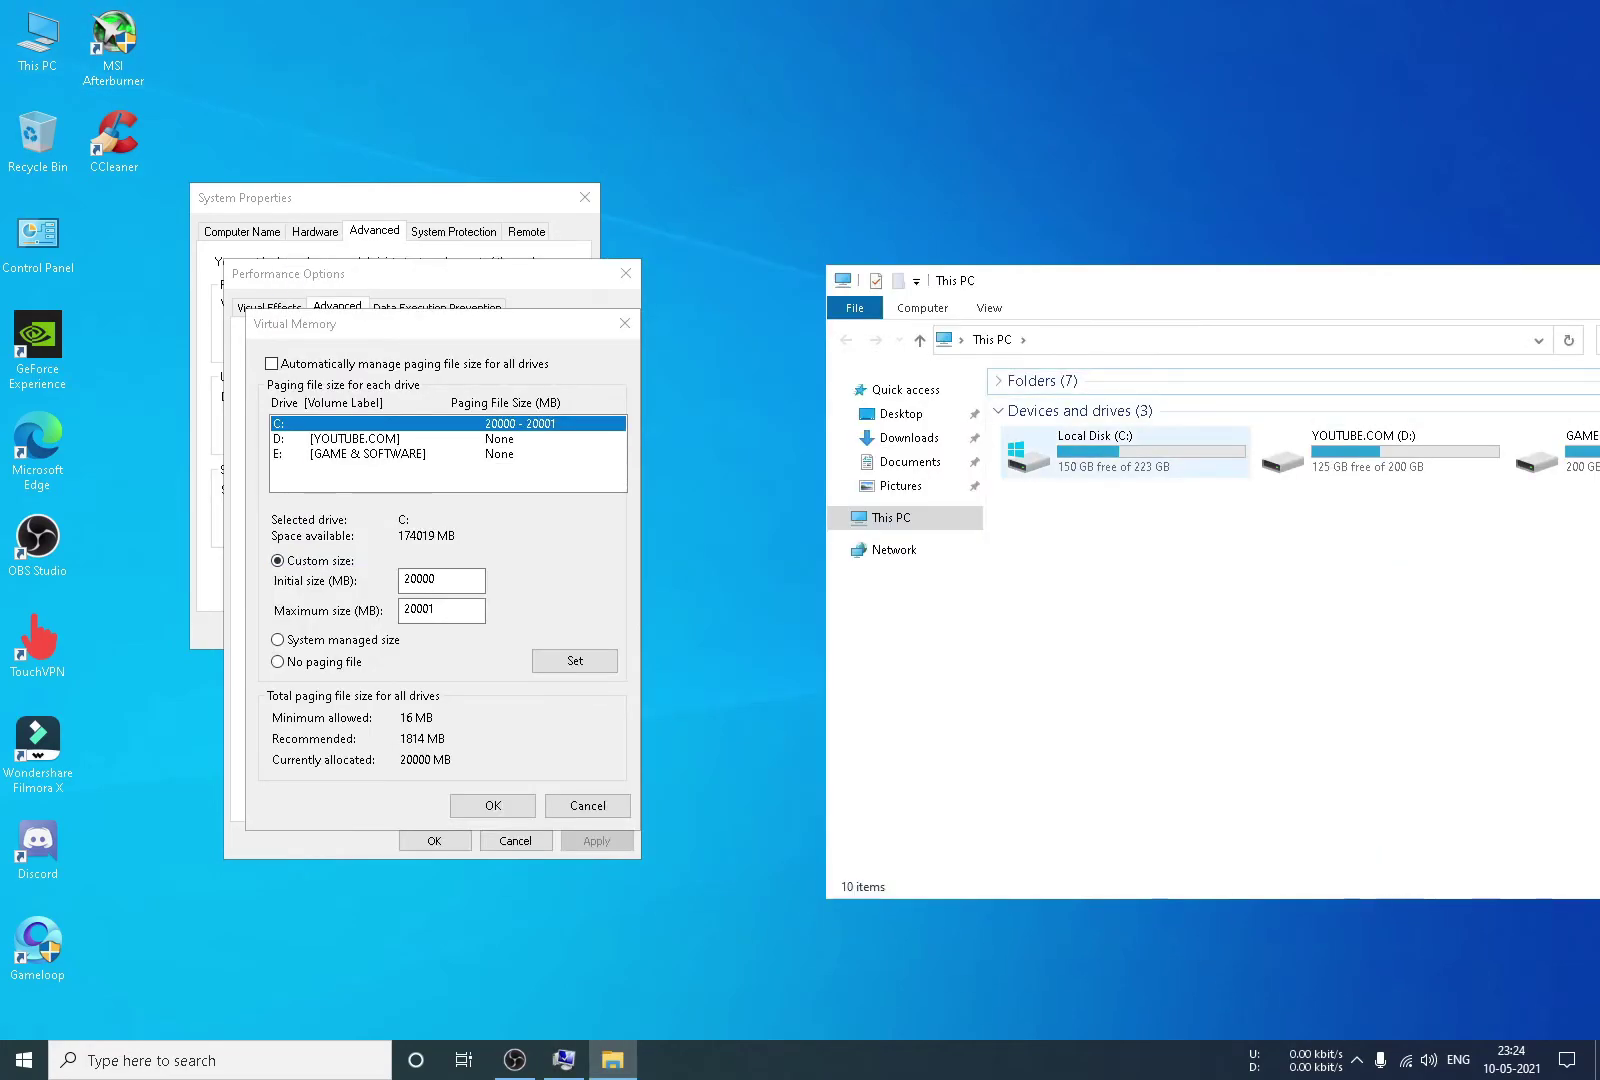
{"action": "left_click_drag", "start_coordinate": [1204, 283], "coordinate": [776, 231]}
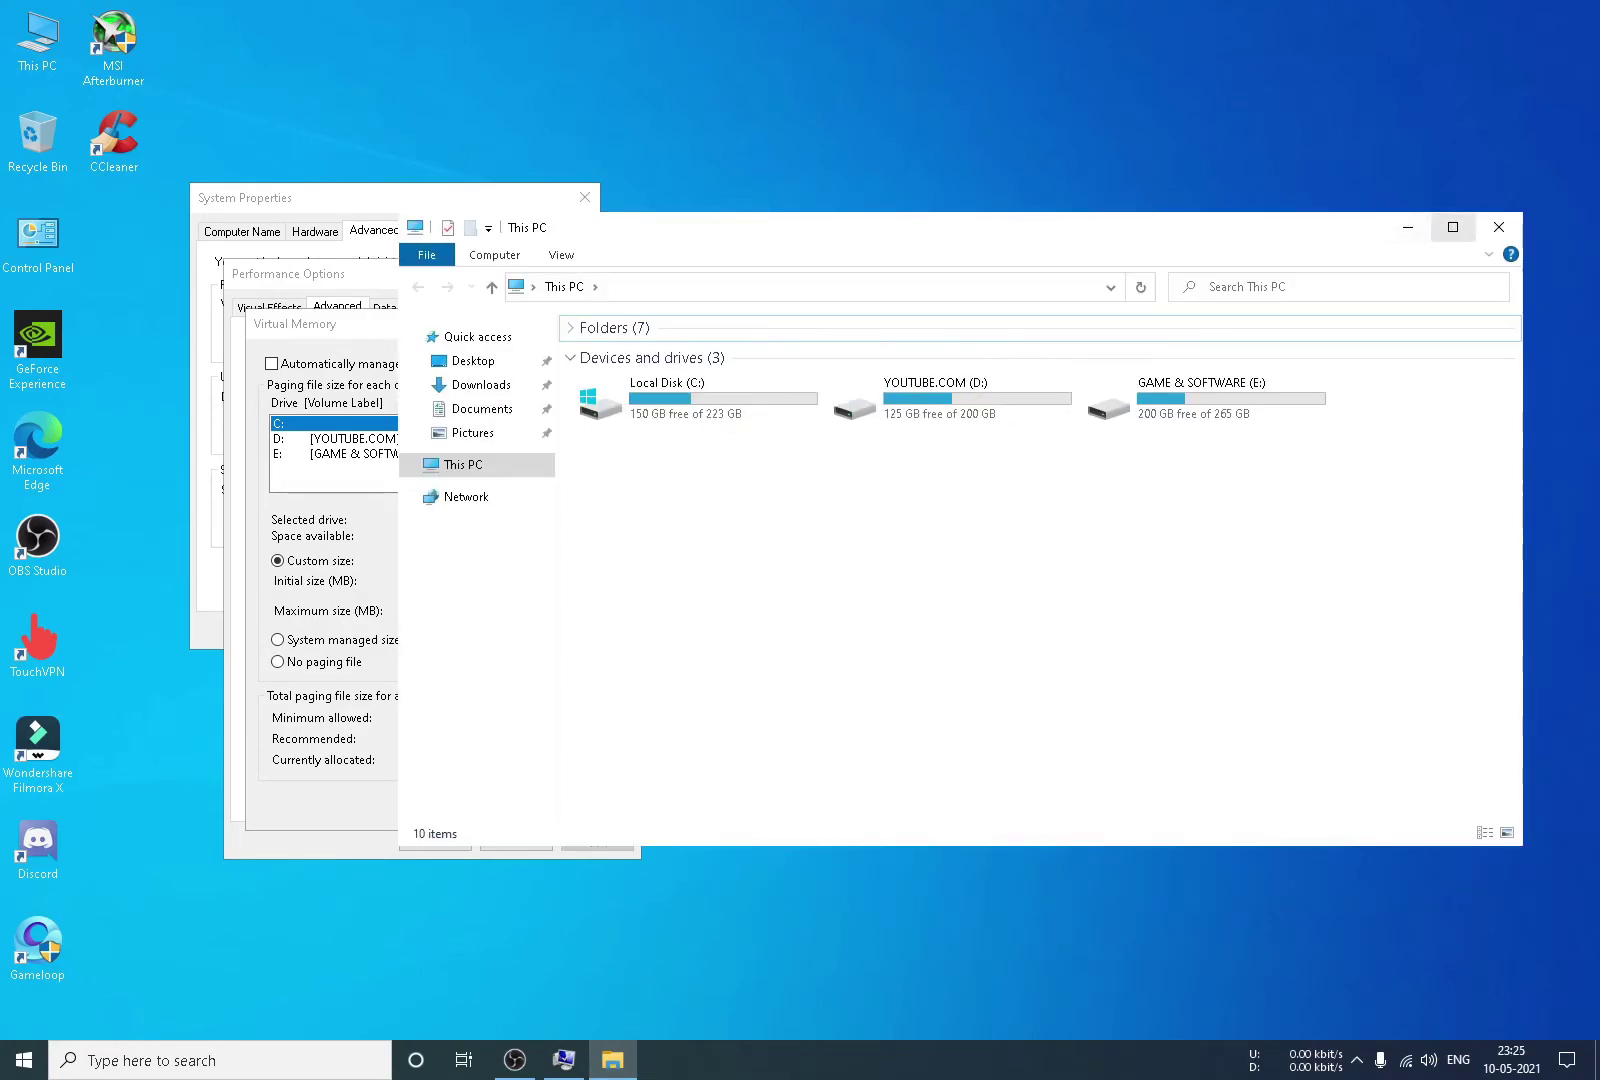
{"action": "left_click", "coordinate": [1499, 227]}
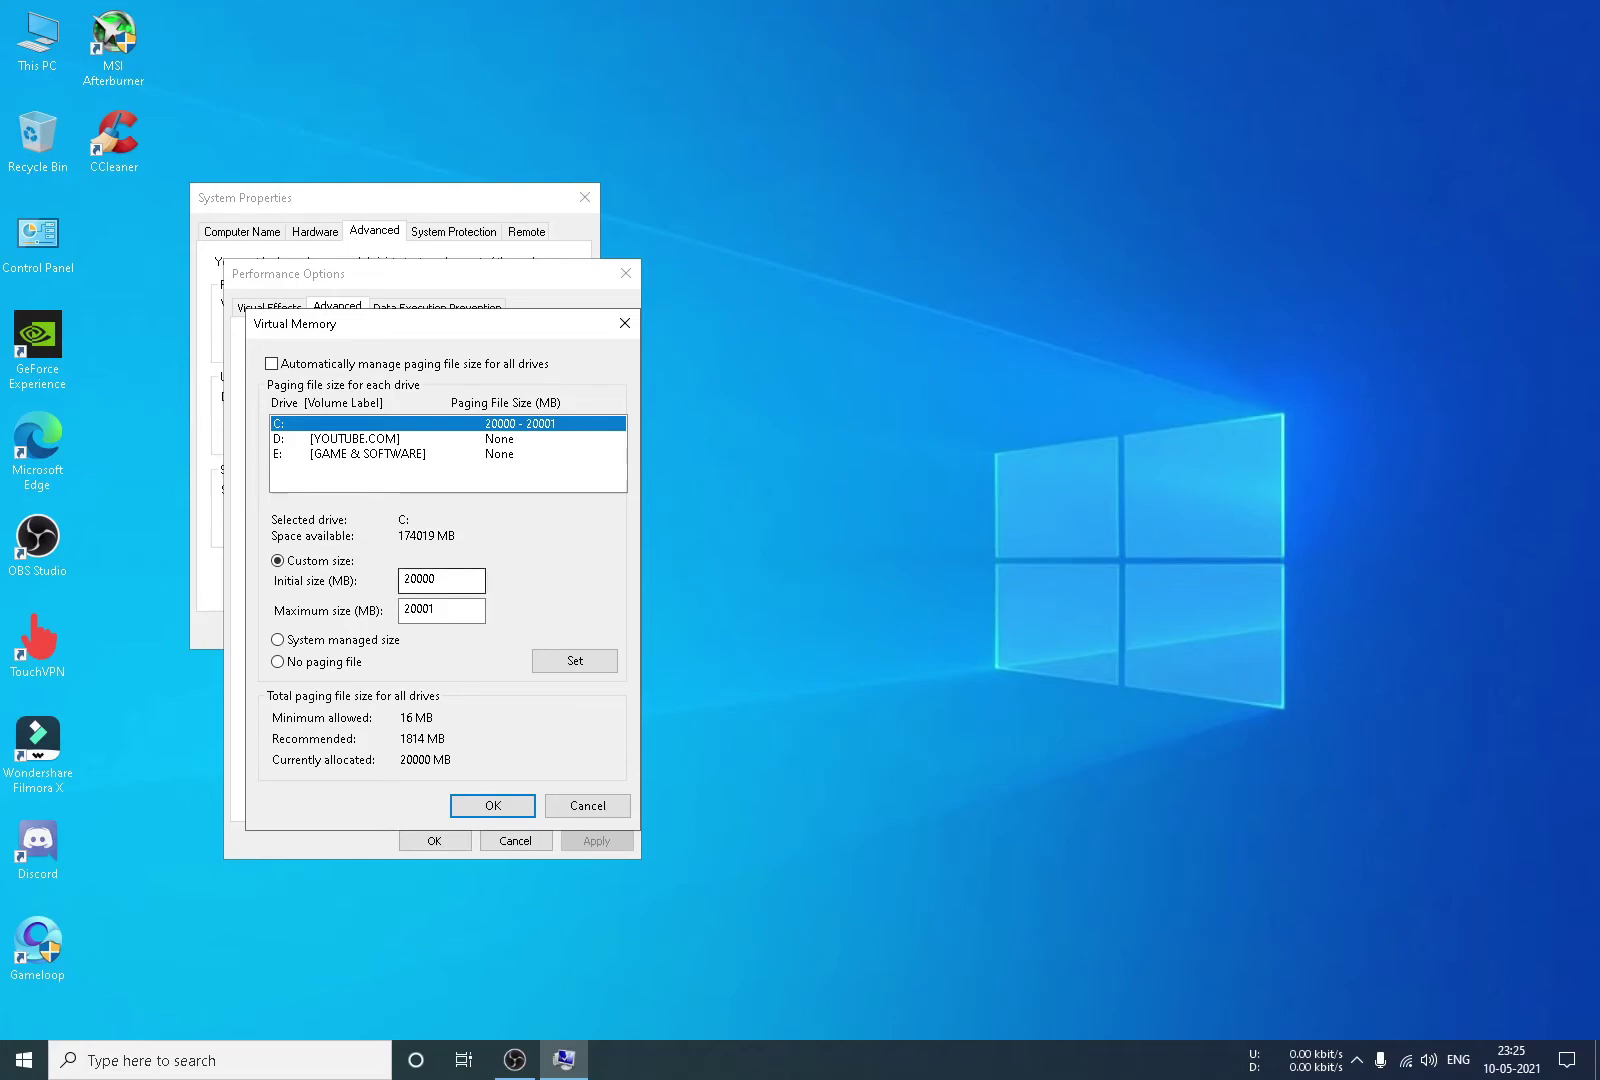
{"action": "key", "text": "super+e"}
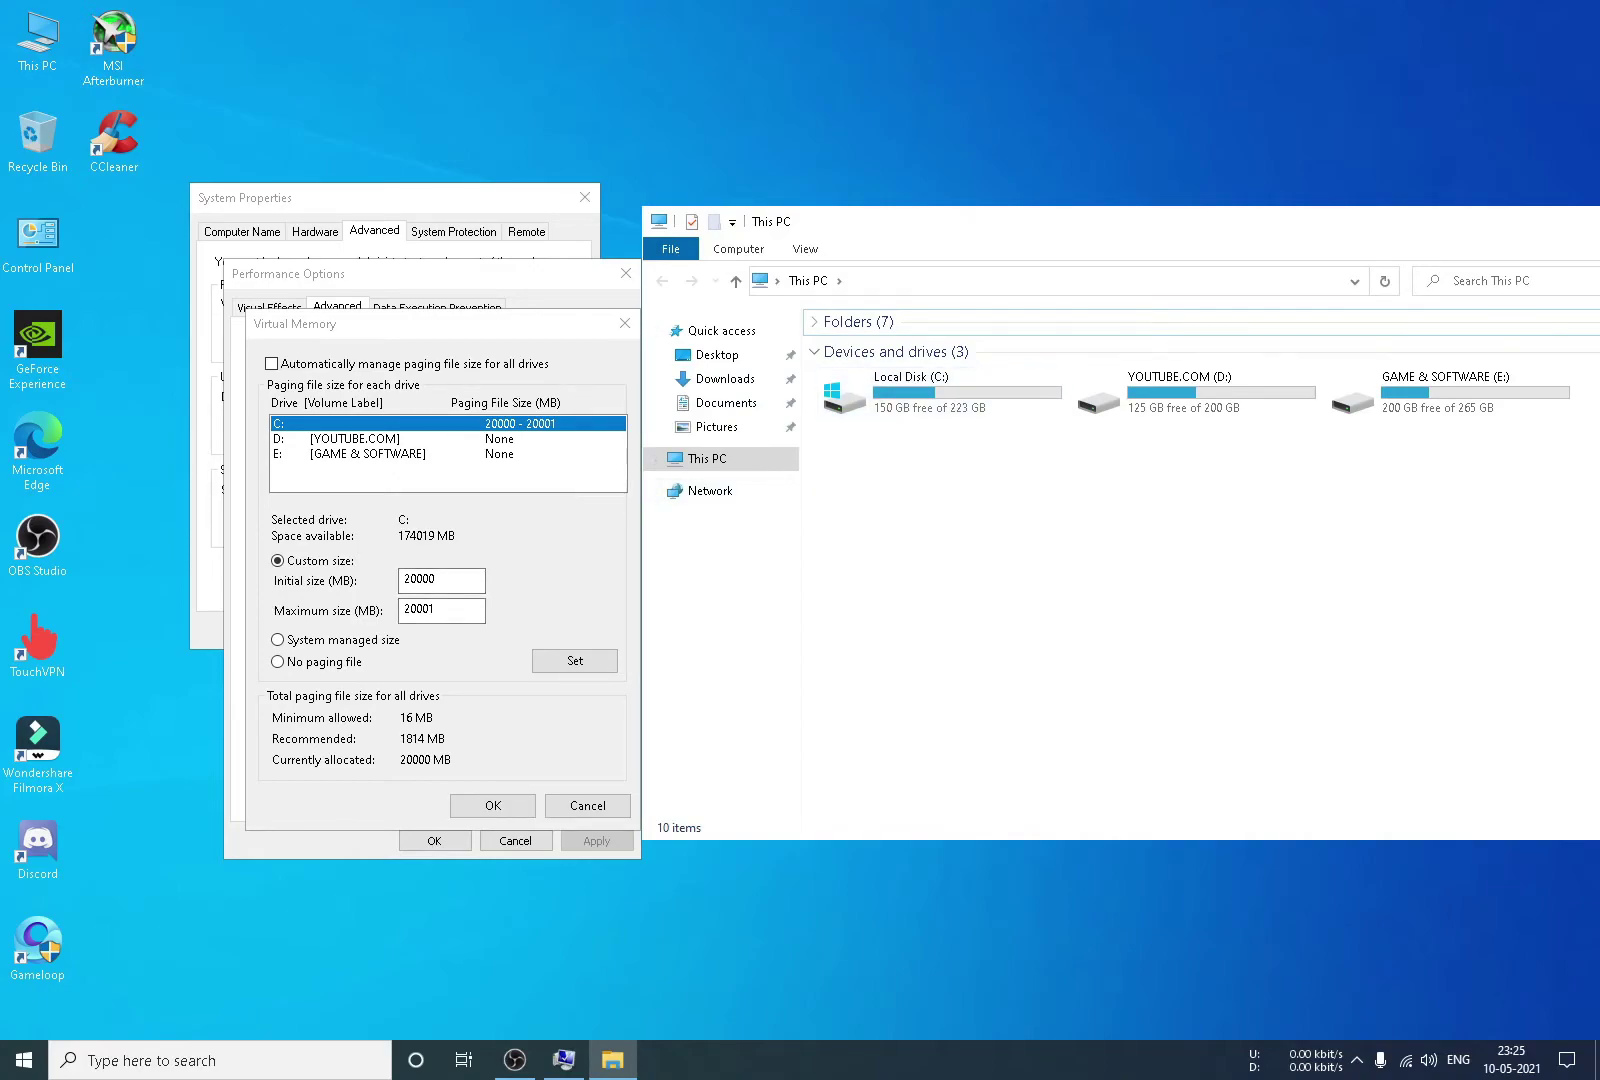
{"action": "left_click_drag", "start_coordinate": [940, 222], "coordinate": [625, 97]}
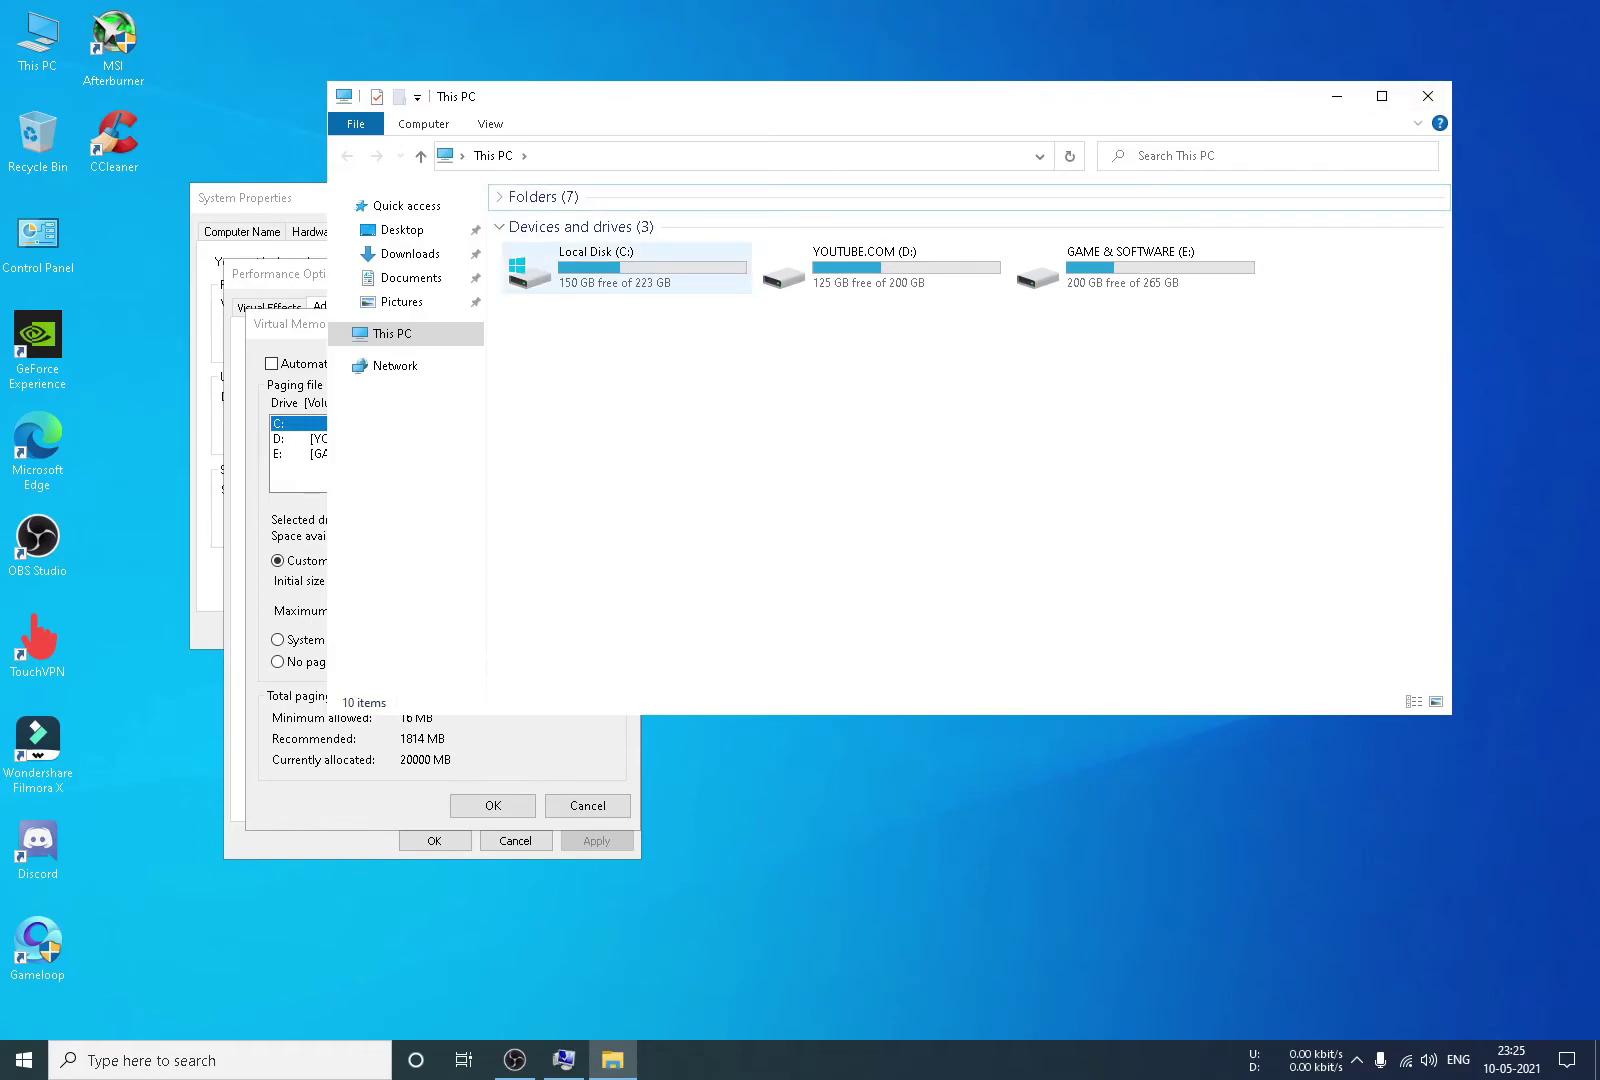
{"action": "left_click", "coordinate": [1427, 96]}
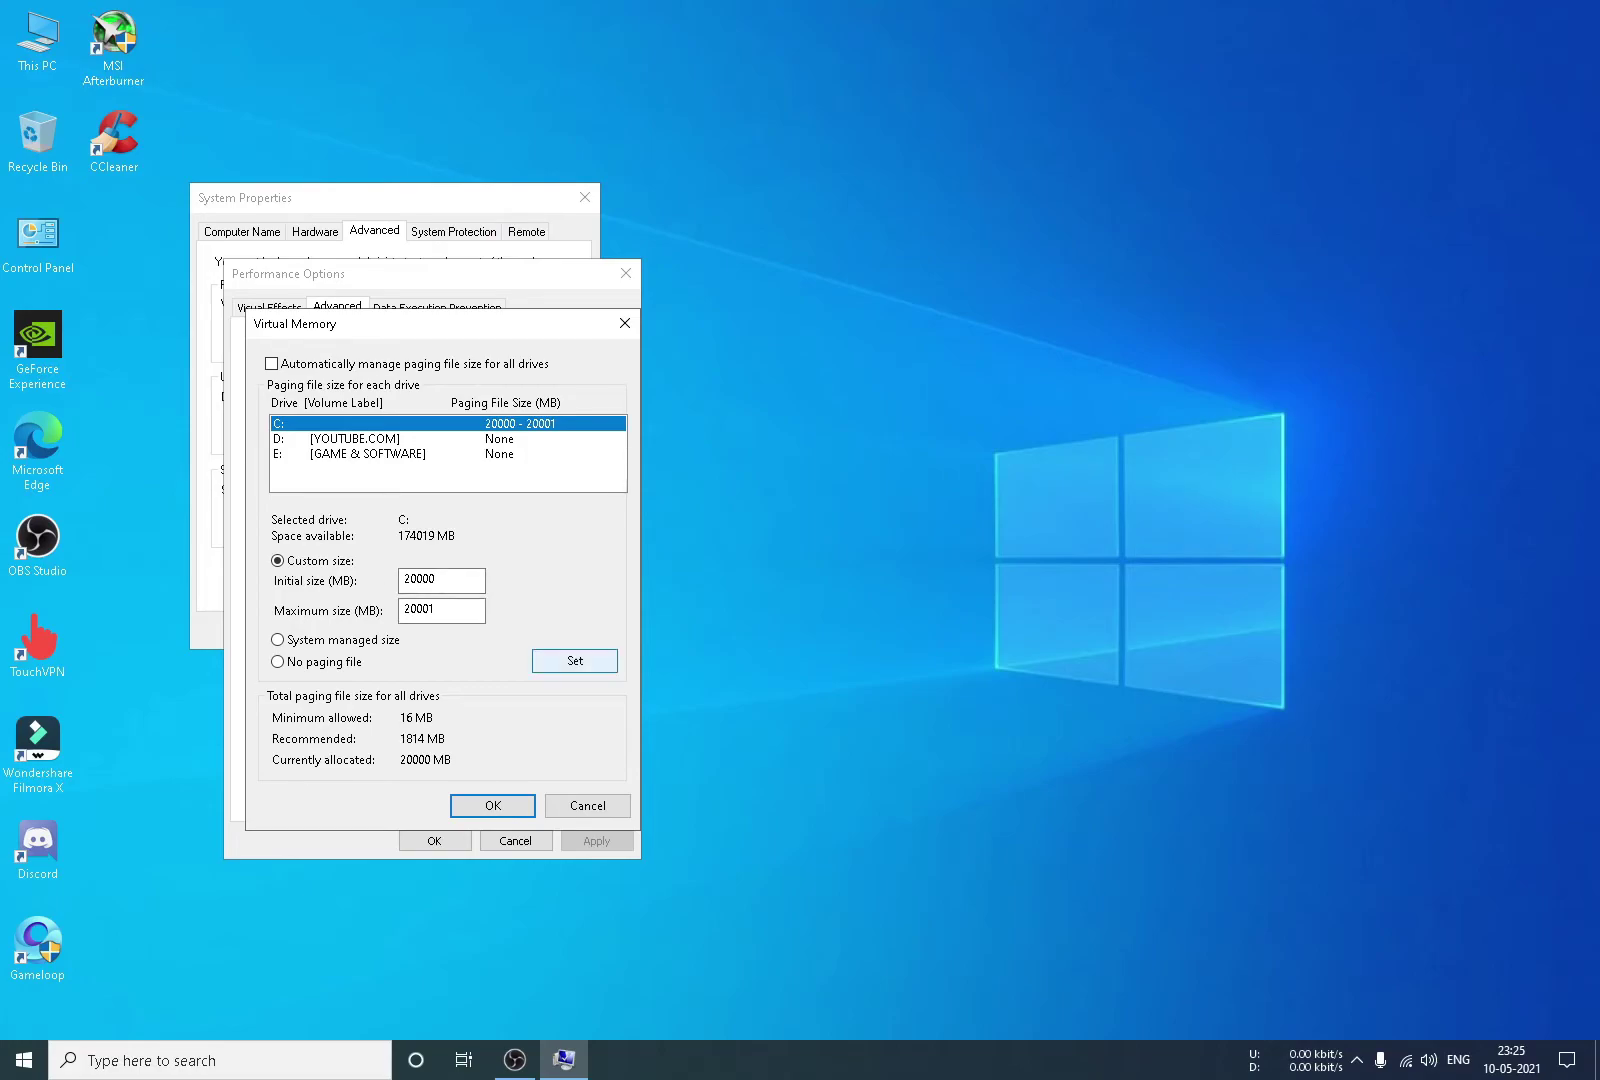
Accept the custom paging file size for drive C: and confirm the Performance Options and System Properties dialogs
{"action": "left_click", "coordinate": [493, 805]}
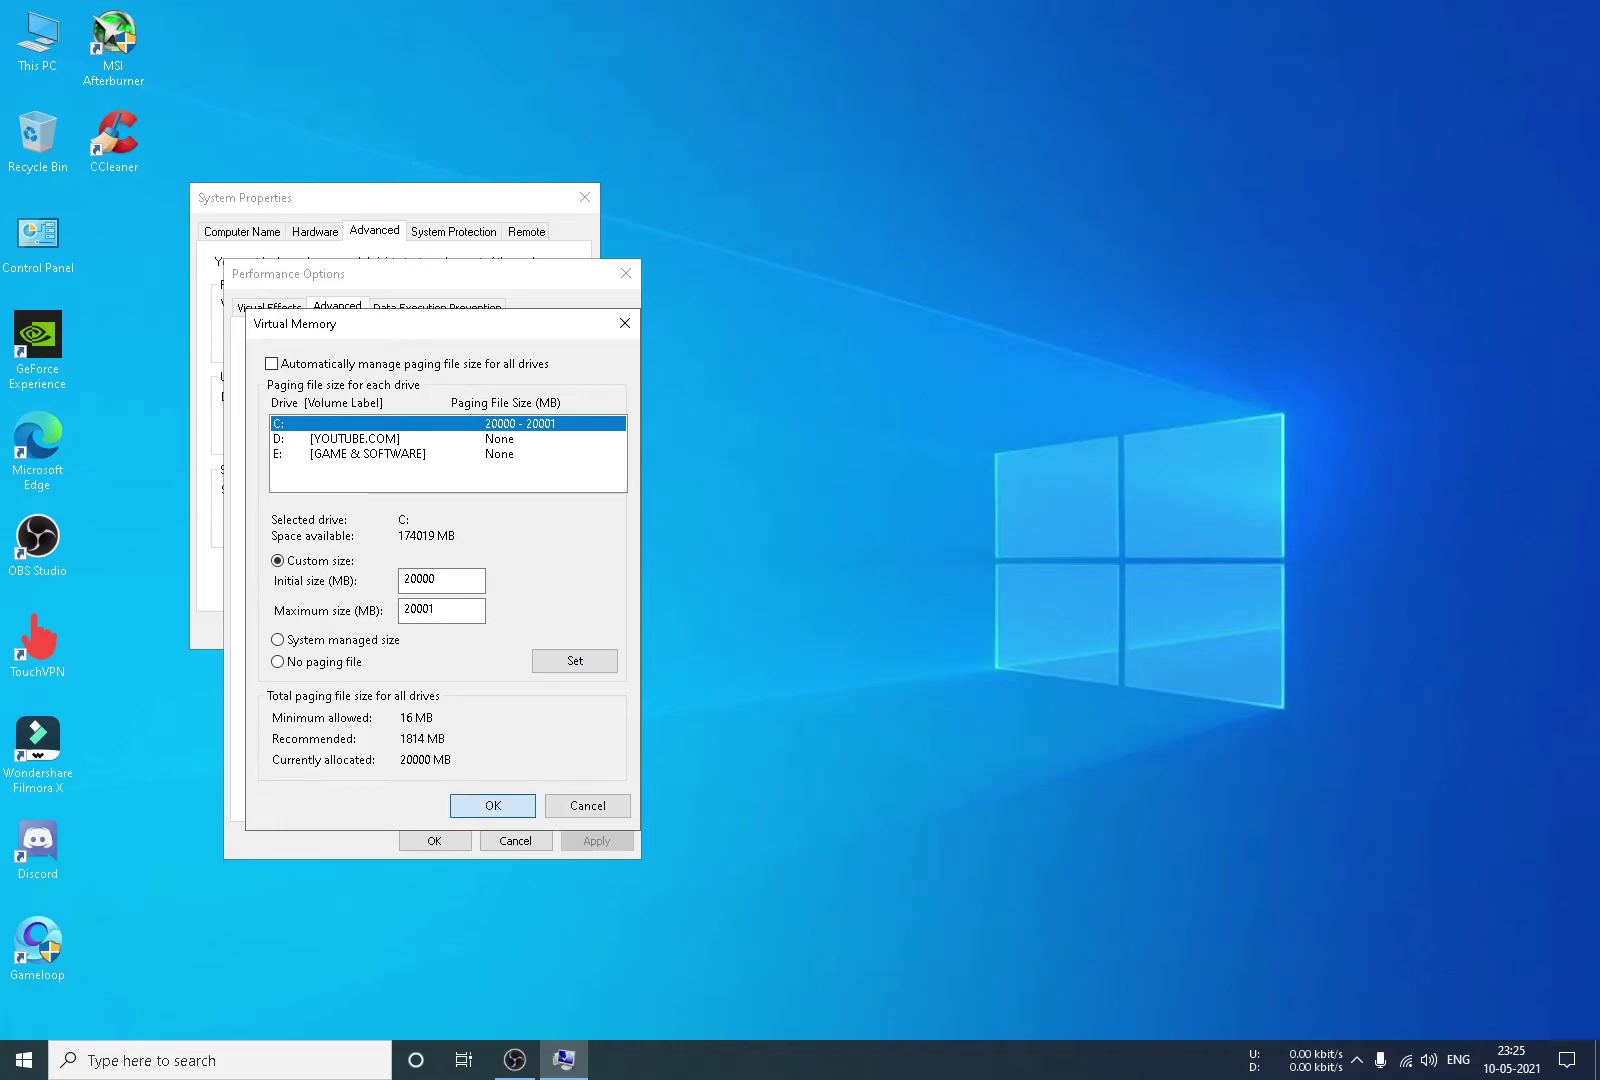
{"action": "left_click", "coordinate": [434, 840]}
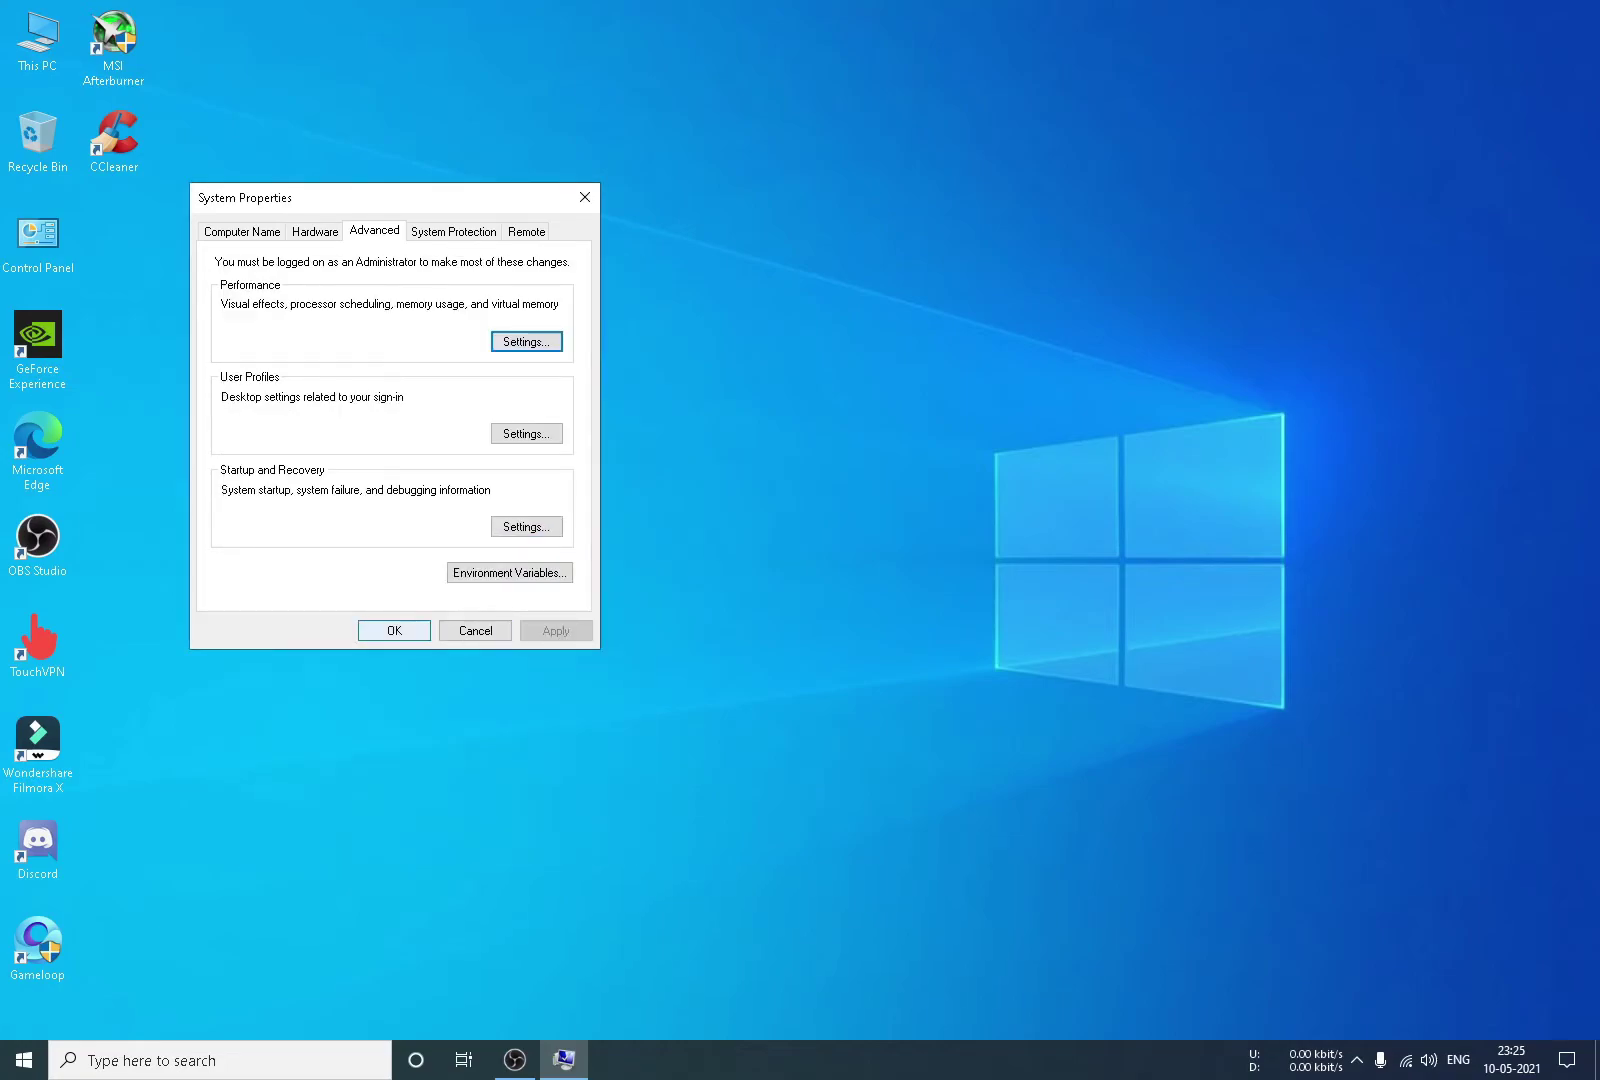
{"action": "left_click", "coordinate": [394, 630]}
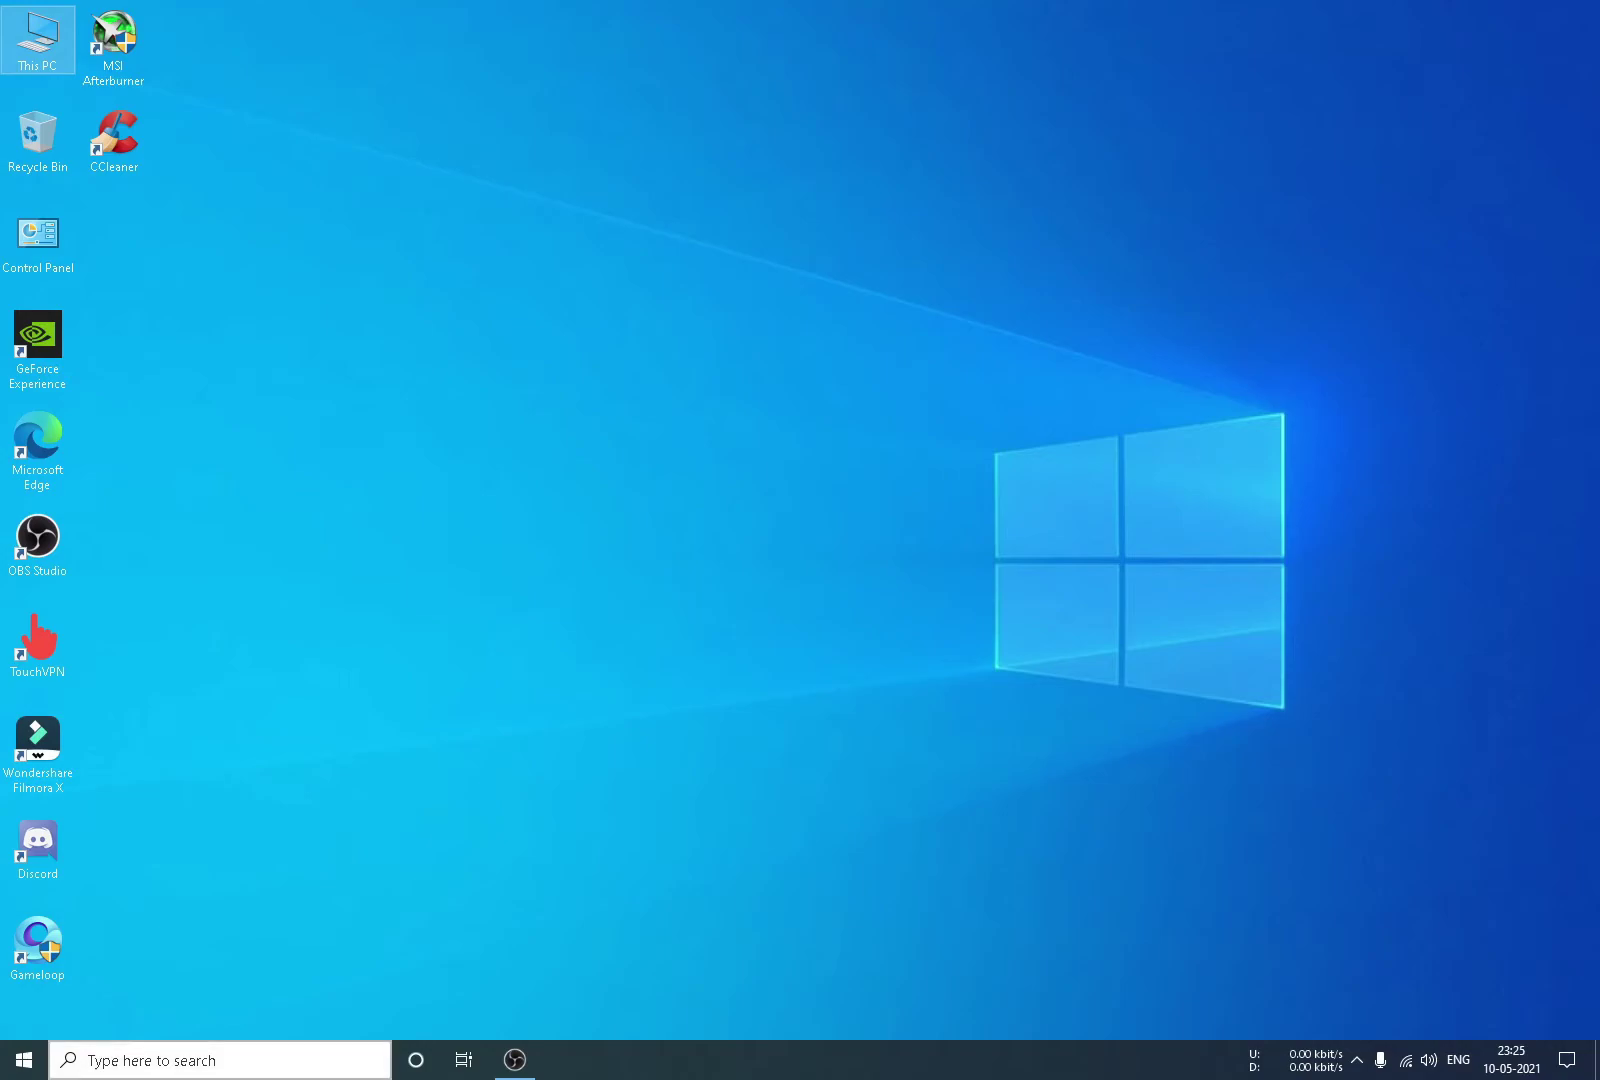
Search Windows for "msc", open System Configuration and bring up the advanced boot options for Windows 10
{"action": "left_click", "coordinate": [150, 1060]}
{"action": "type", "text": "m"}
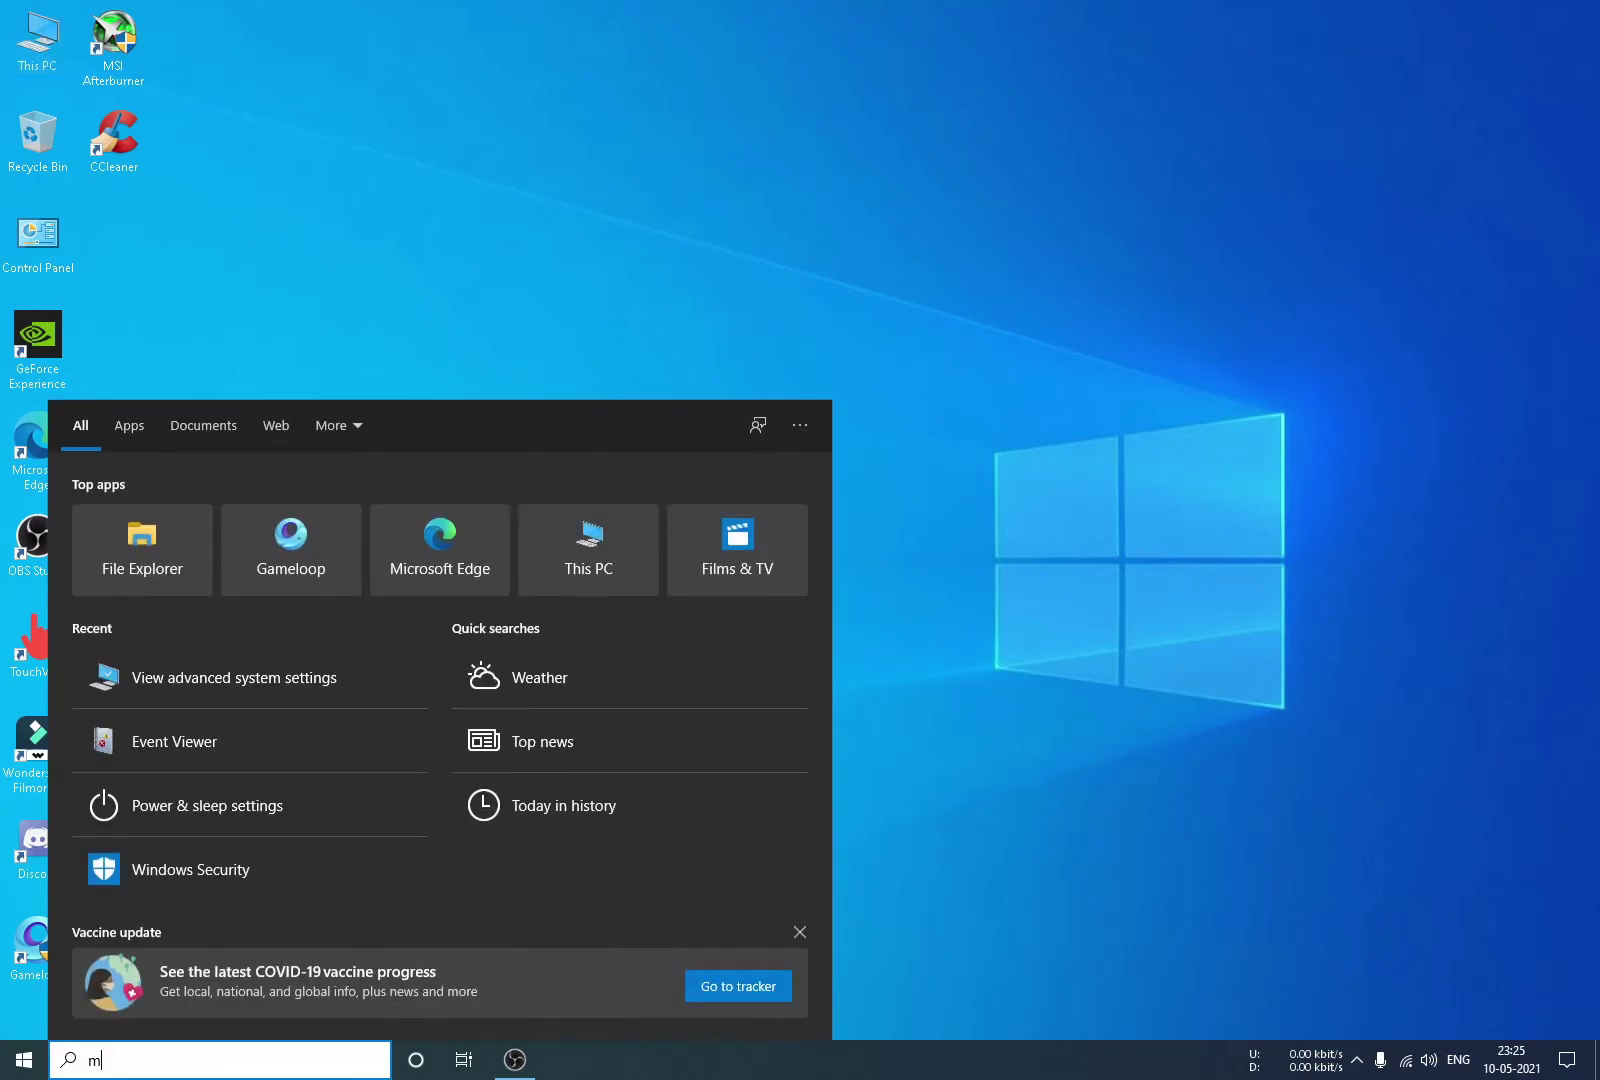
{"action": "type", "text": "sc"}
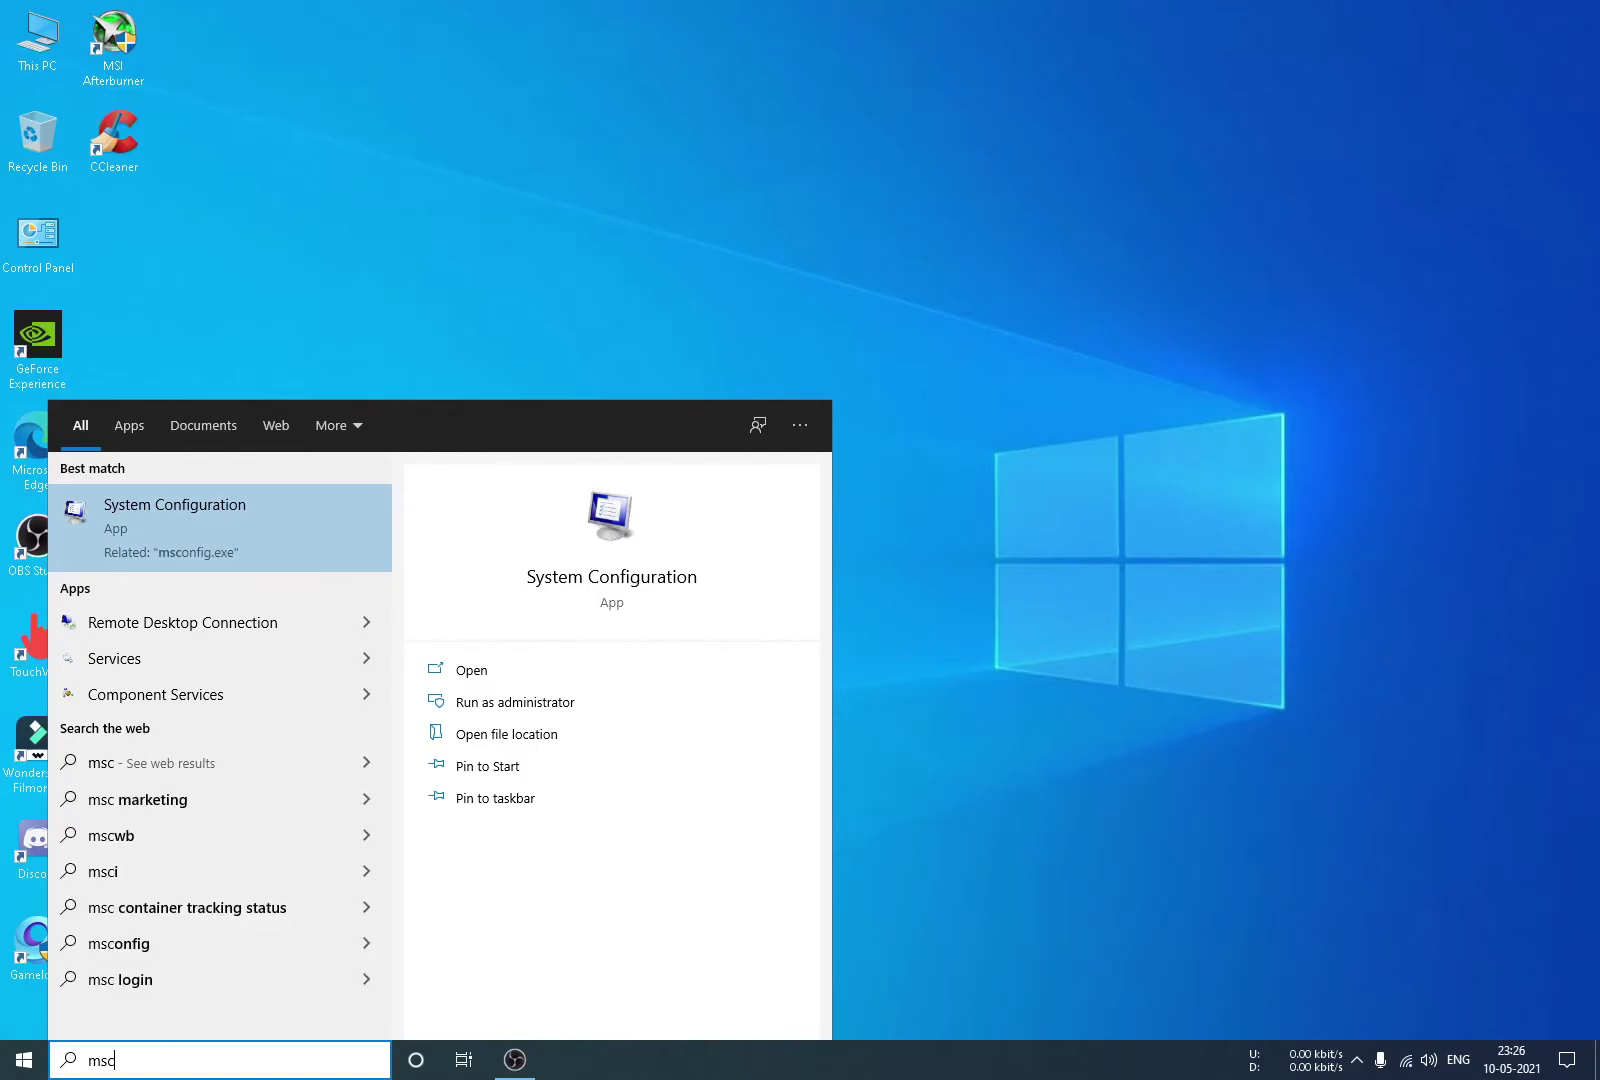
{"action": "key", "text": "Return"}
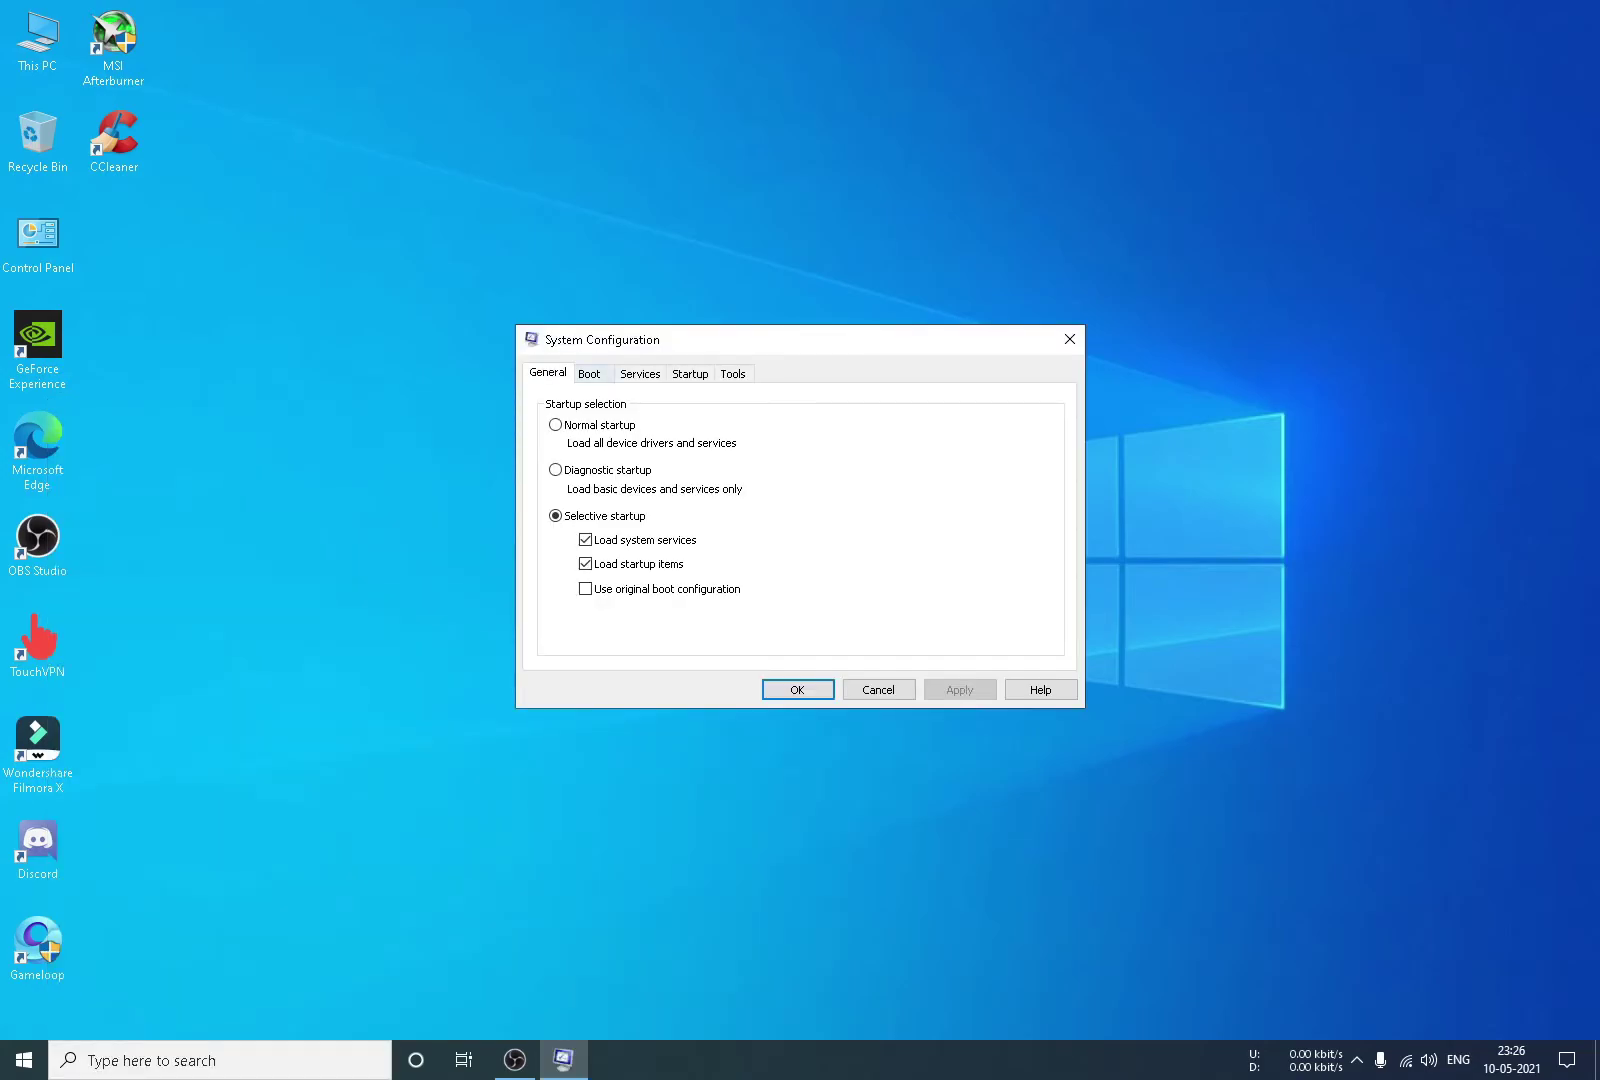
{"action": "key", "text": "ctrl+Tab"}
{"action": "key", "text": "Tab"}
{"action": "key", "text": "space"}
Set the number of processors to 12, the highest choice offered, in the advanced boot options
{"action": "key", "text": "Tab"}
{"action": "key", "text": "shift+Tab"}
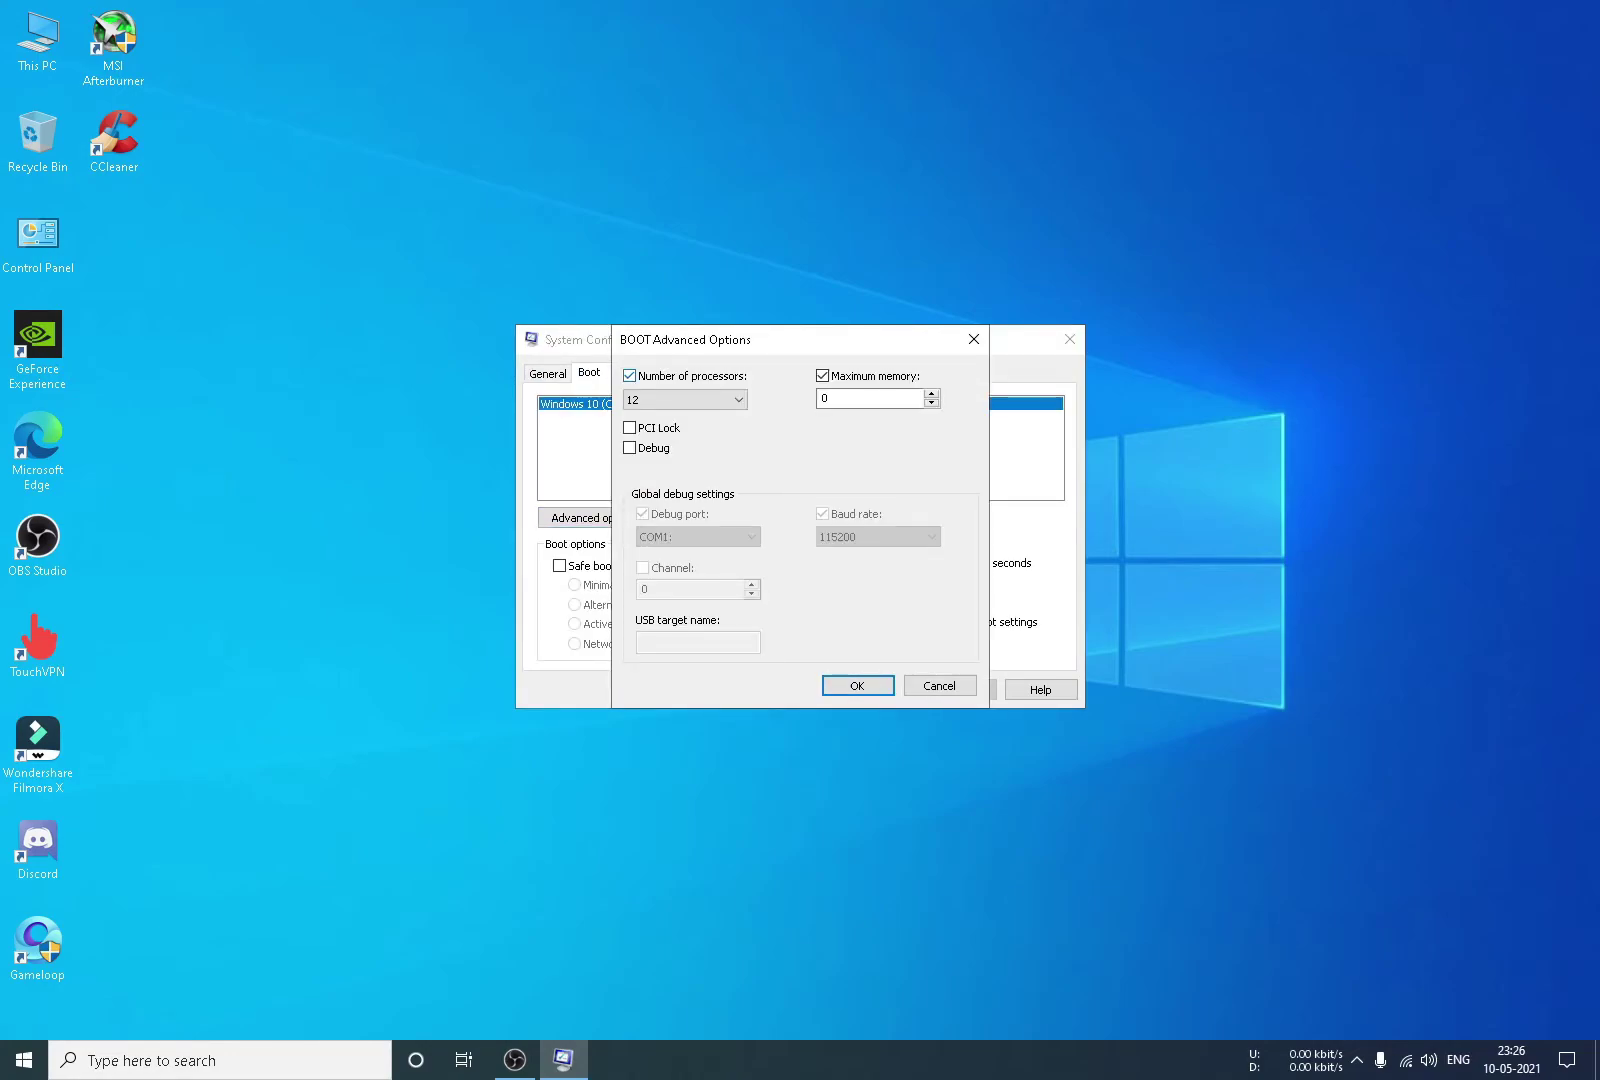
{"action": "key", "text": "Tab"}
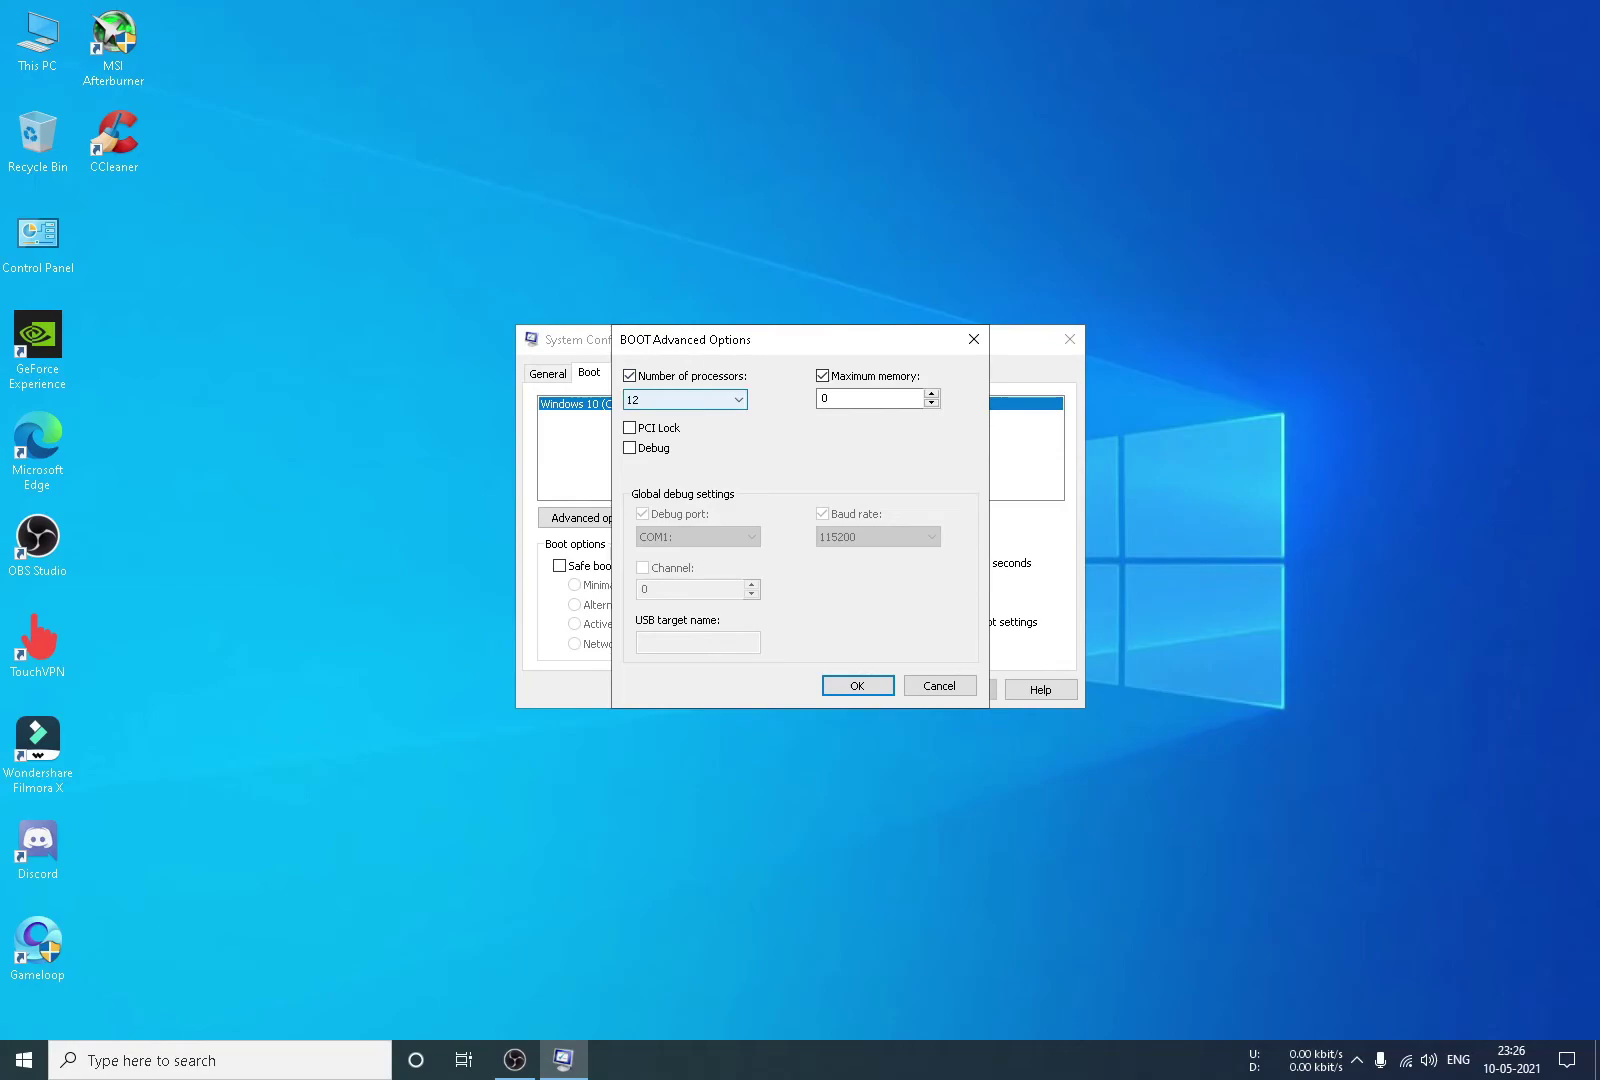
{"action": "key", "text": "alt+Down"}
{"action": "key", "text": "Escape"}
{"action": "key", "text": "shift+Tab"}
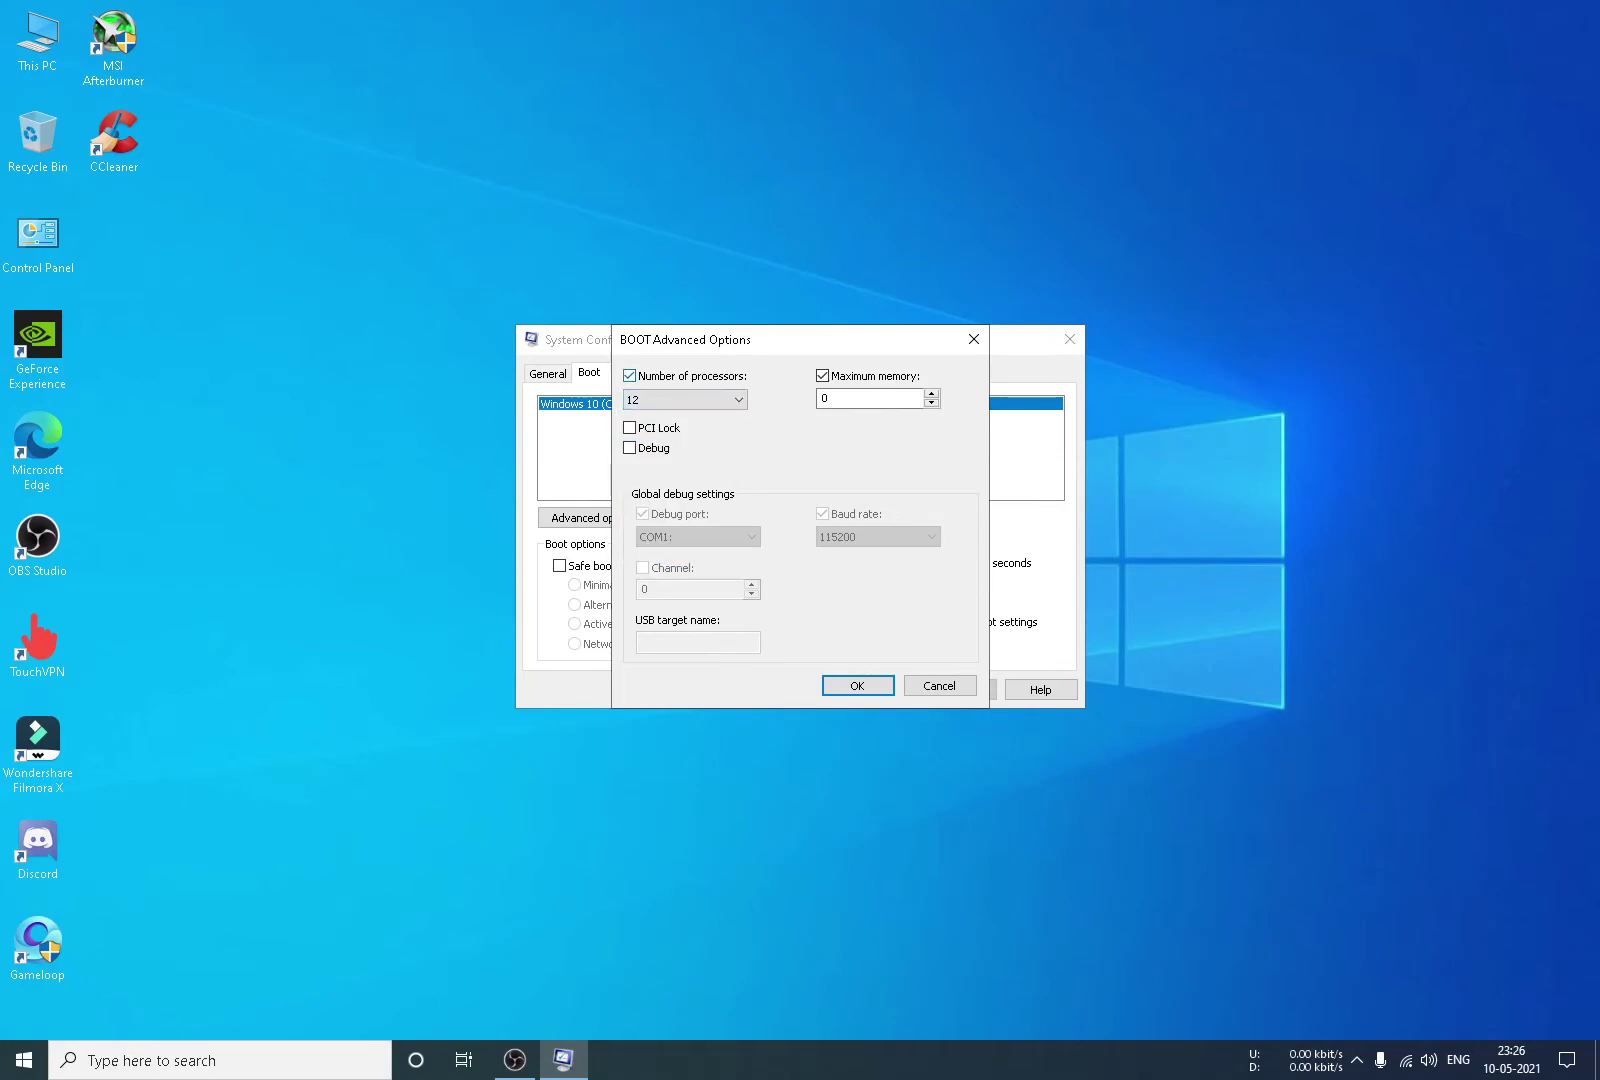
{"action": "key", "text": "Tab"}
{"action": "key", "text": "alt+Down"}
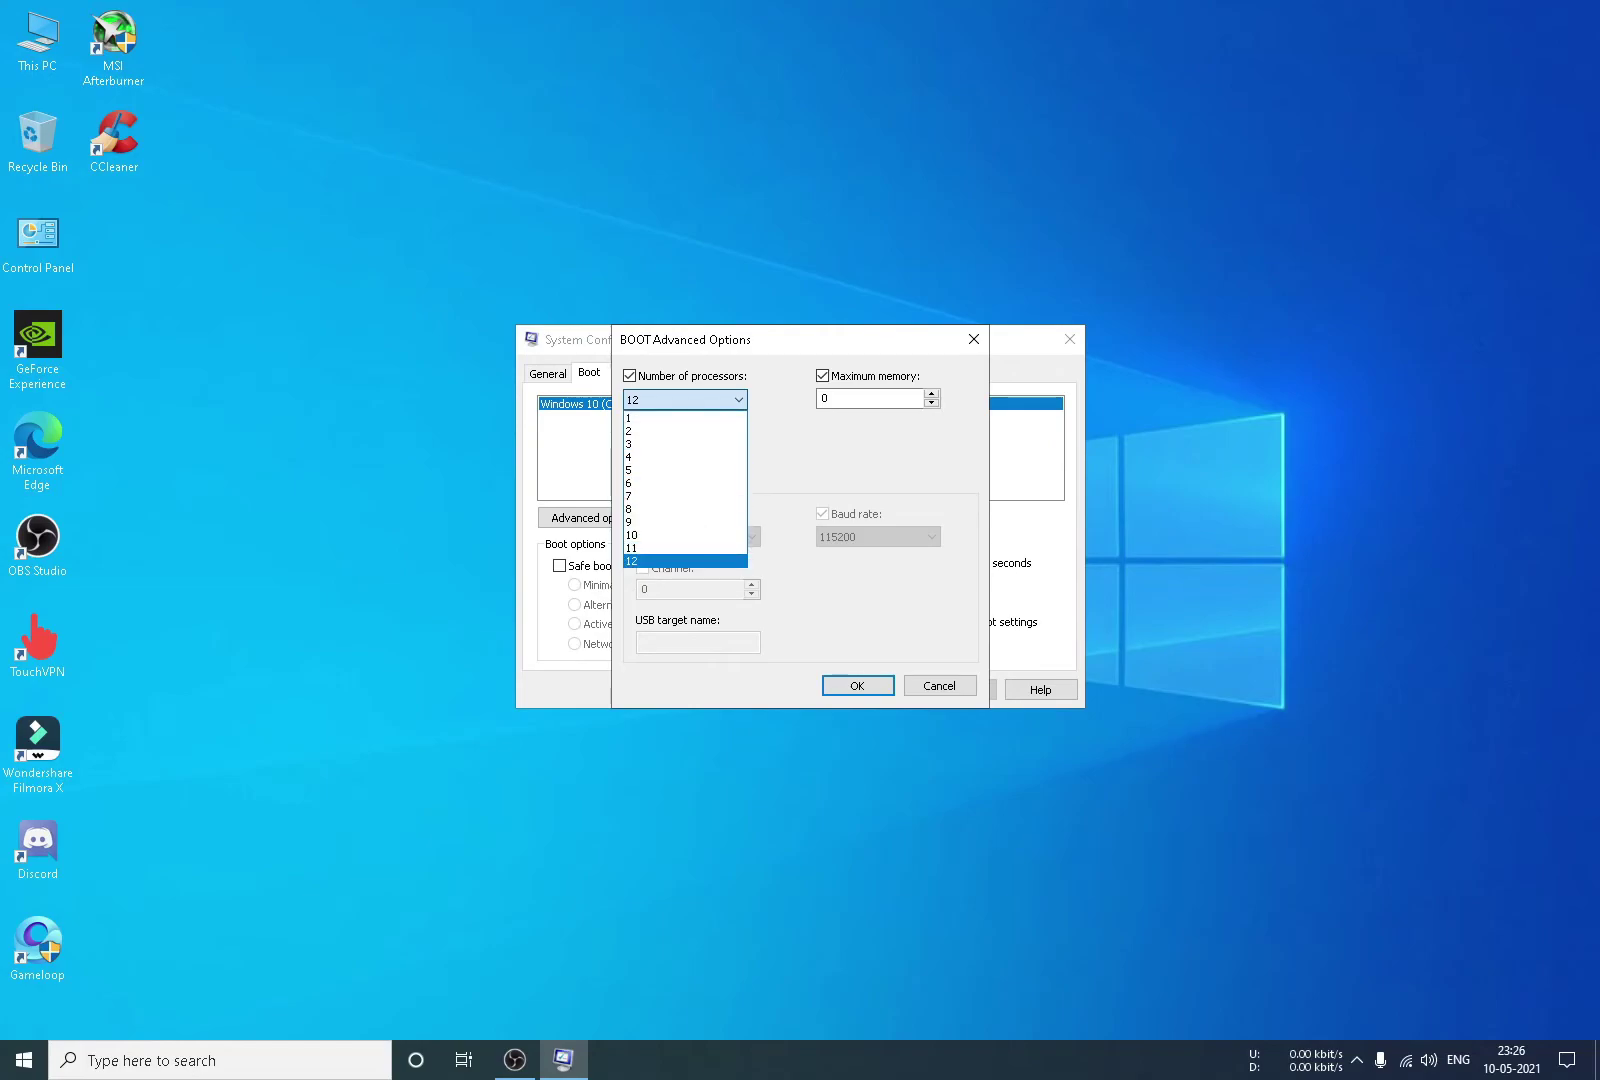
{"action": "key", "text": "Return"}
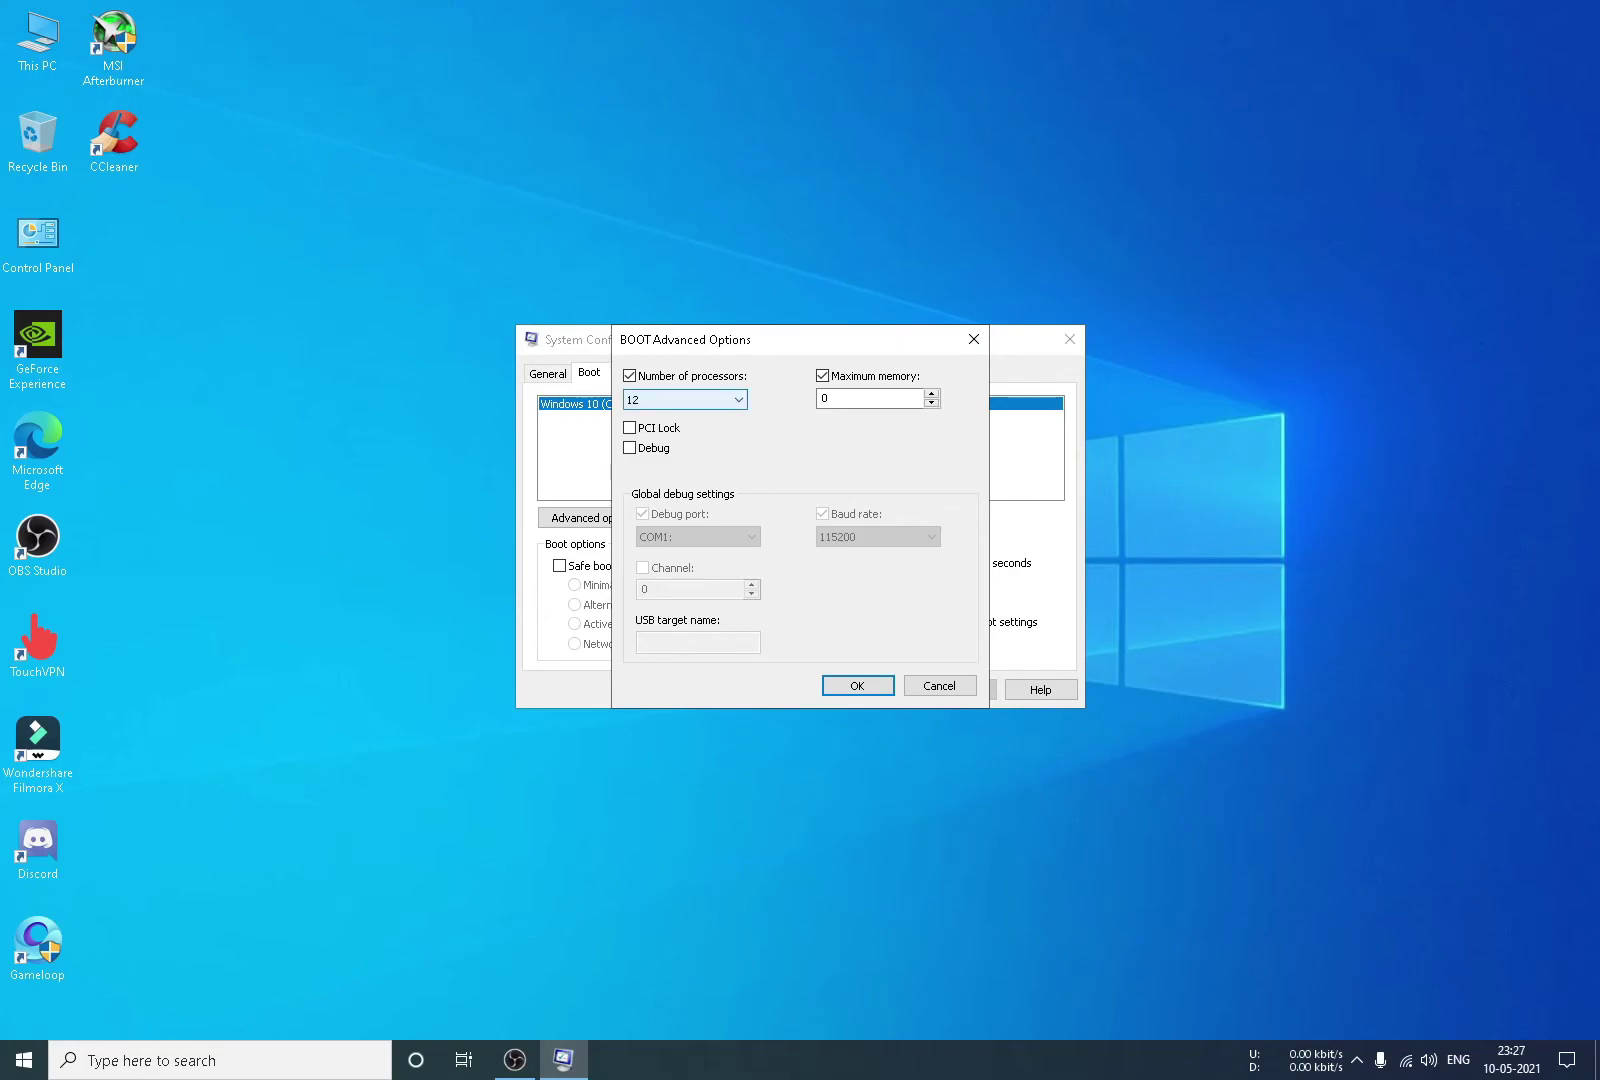
{"action": "left_click", "coordinate": [685, 399]}
{"action": "left_click", "coordinate": [685, 560]}
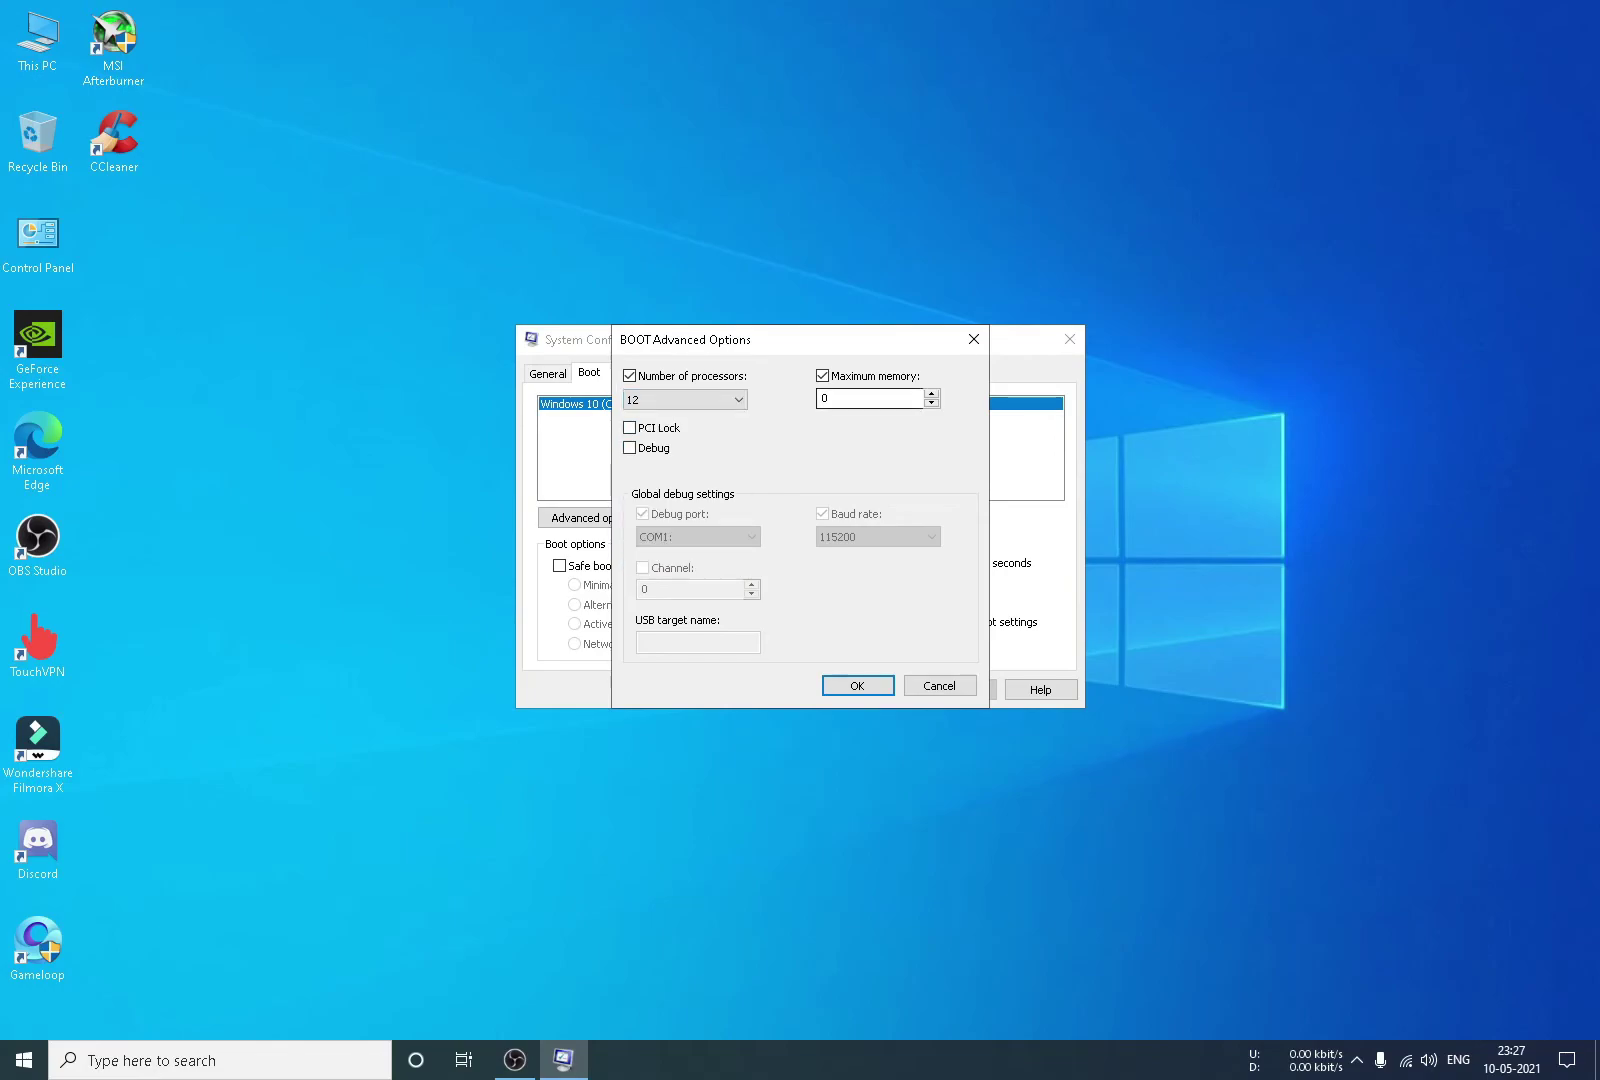
Toggle the maximum memory option off and on, leave it enabled and accept the advanced boot options
{"action": "left_click", "coordinate": [822, 375]}
{"action": "left_click", "coordinate": [822, 375]}
{"action": "left_click", "coordinate": [822, 375]}
{"action": "left_click", "coordinate": [822, 375]}
{"action": "left_click", "coordinate": [857, 685]}
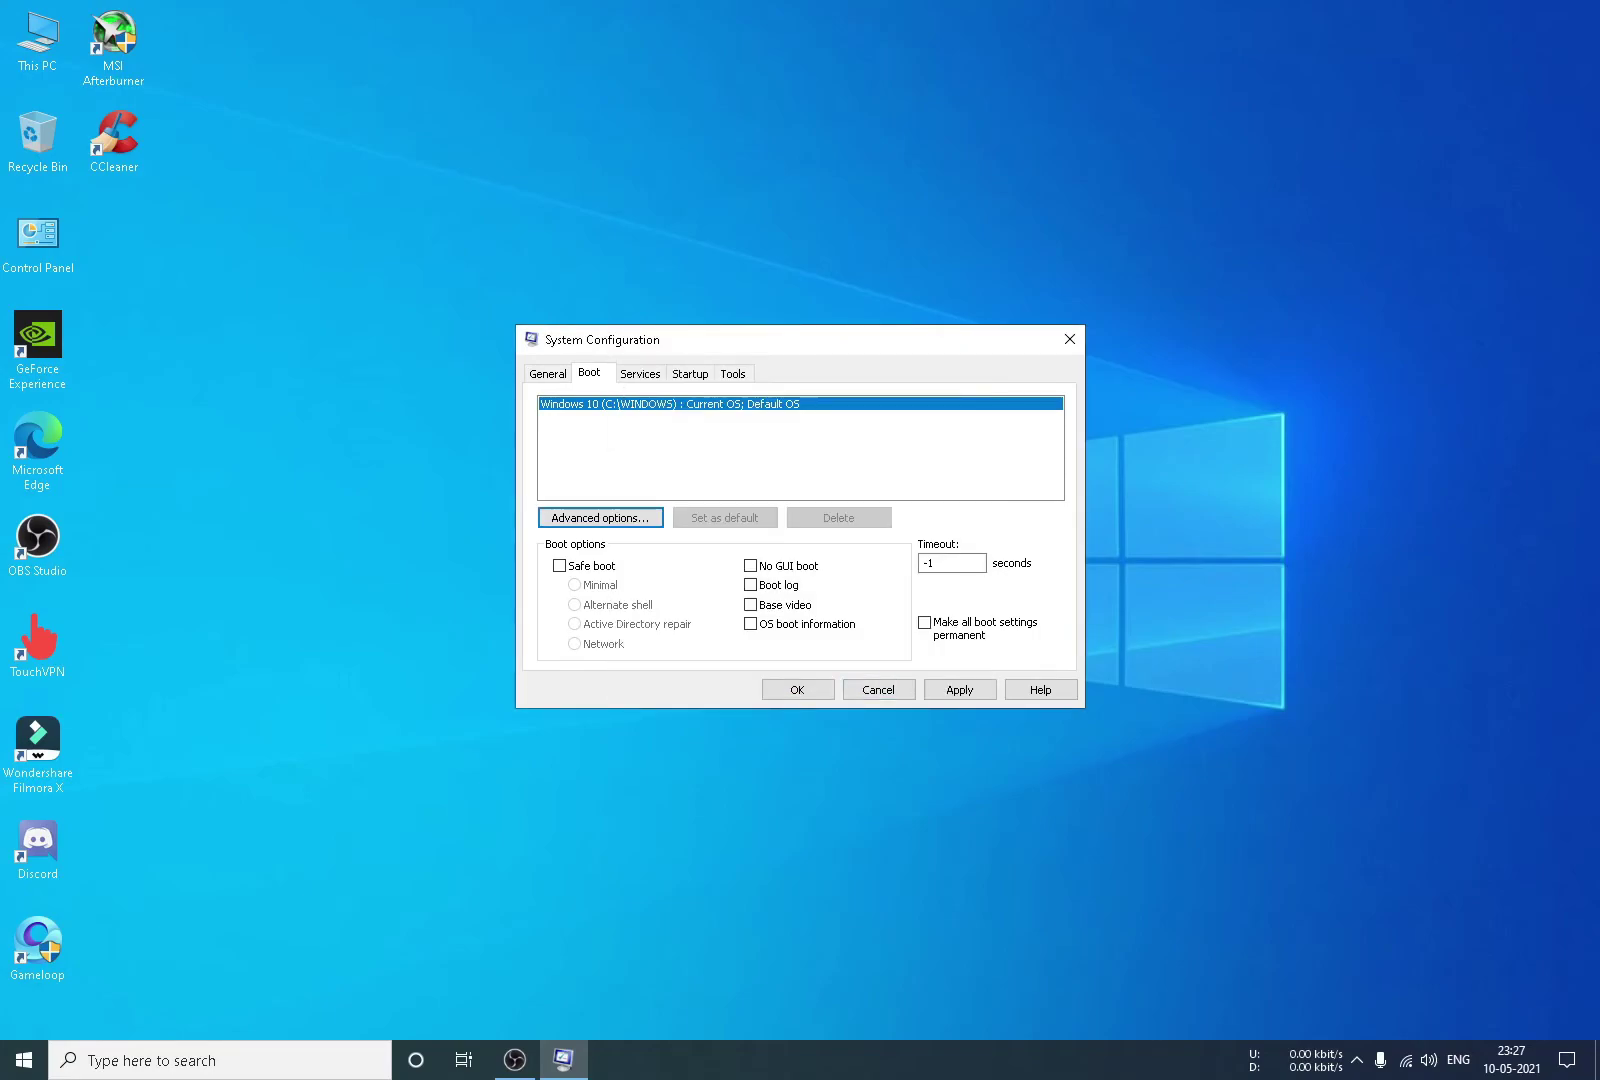
Hide all Microsoft services in the services list, apply the System Configuration changes and exit without restarting
{"action": "key", "text": "ctrl+Tab"}
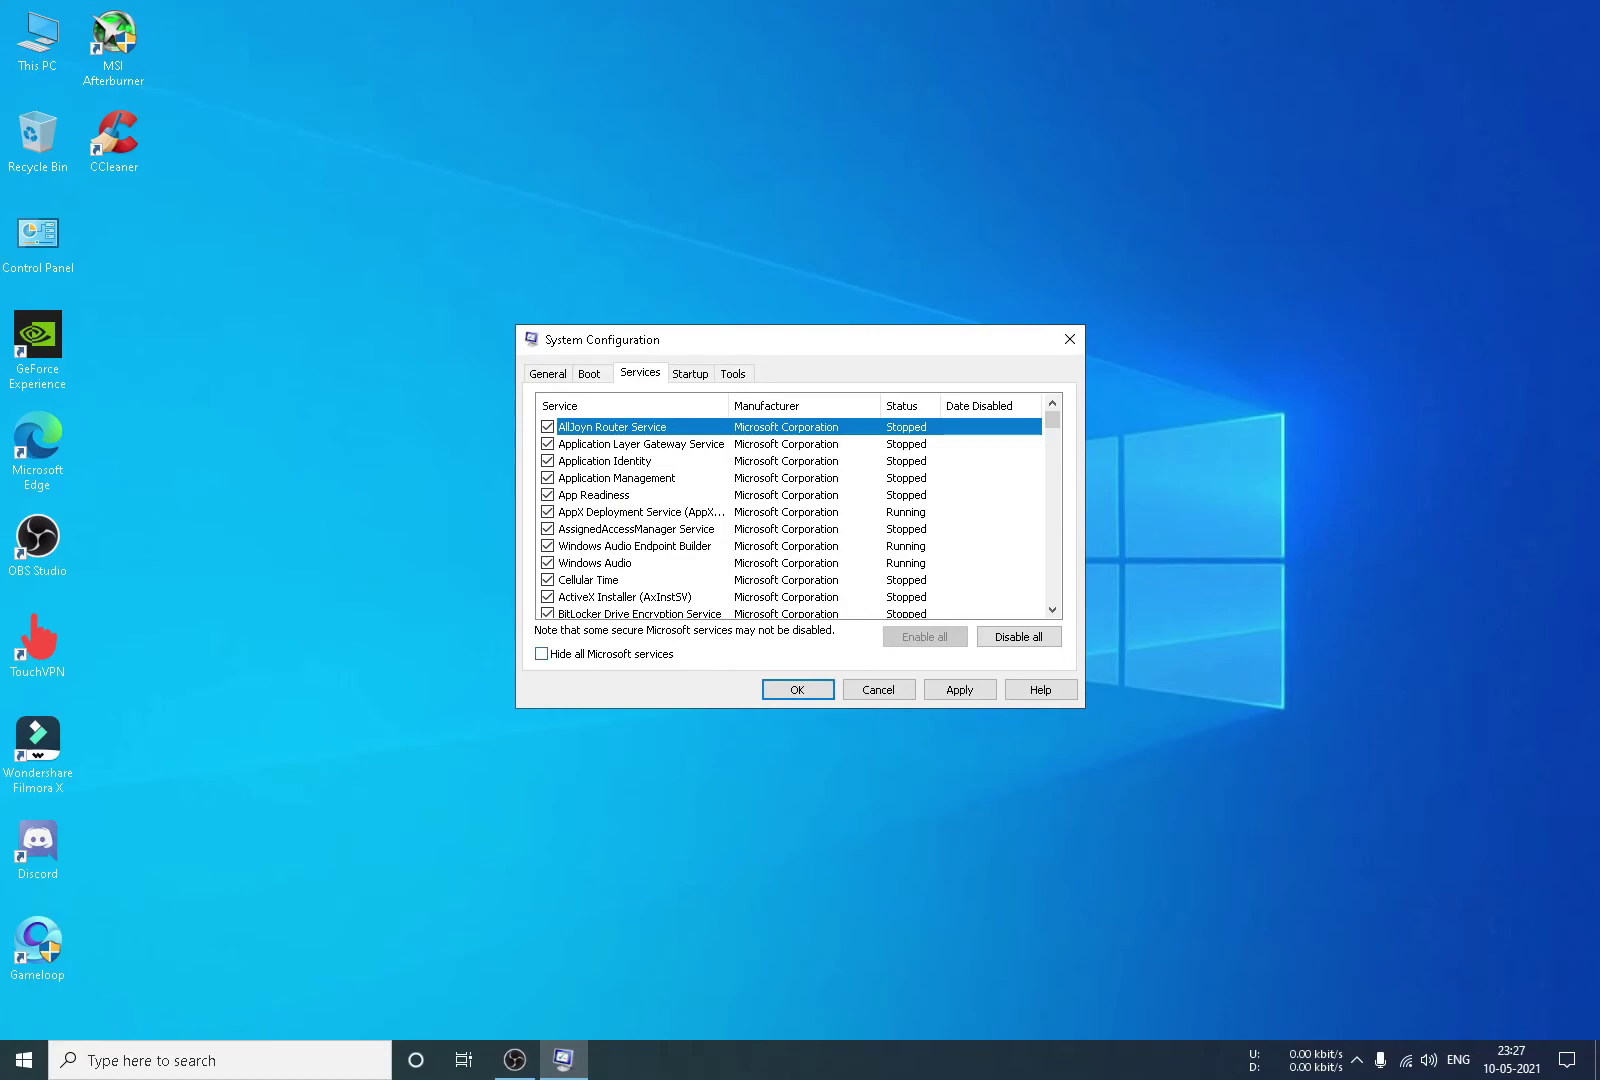
{"action": "key", "text": "alt+h"}
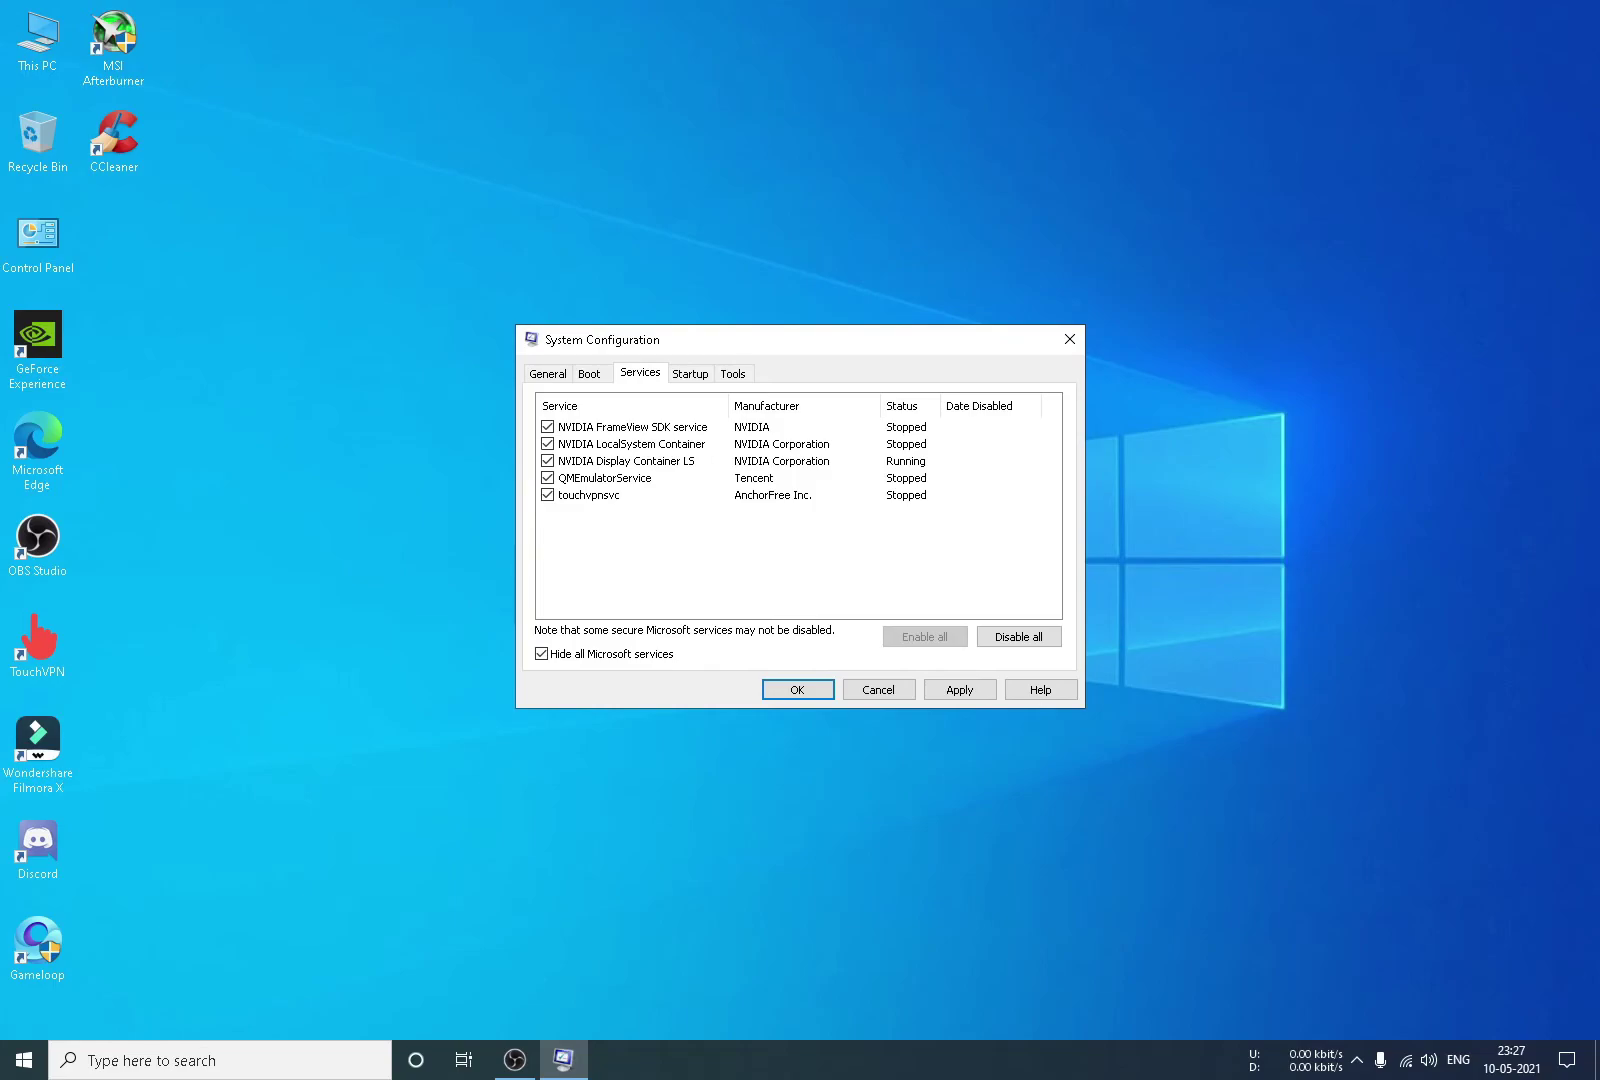
{"action": "left_click", "coordinate": [959, 689]}
{"action": "key", "text": "Return"}
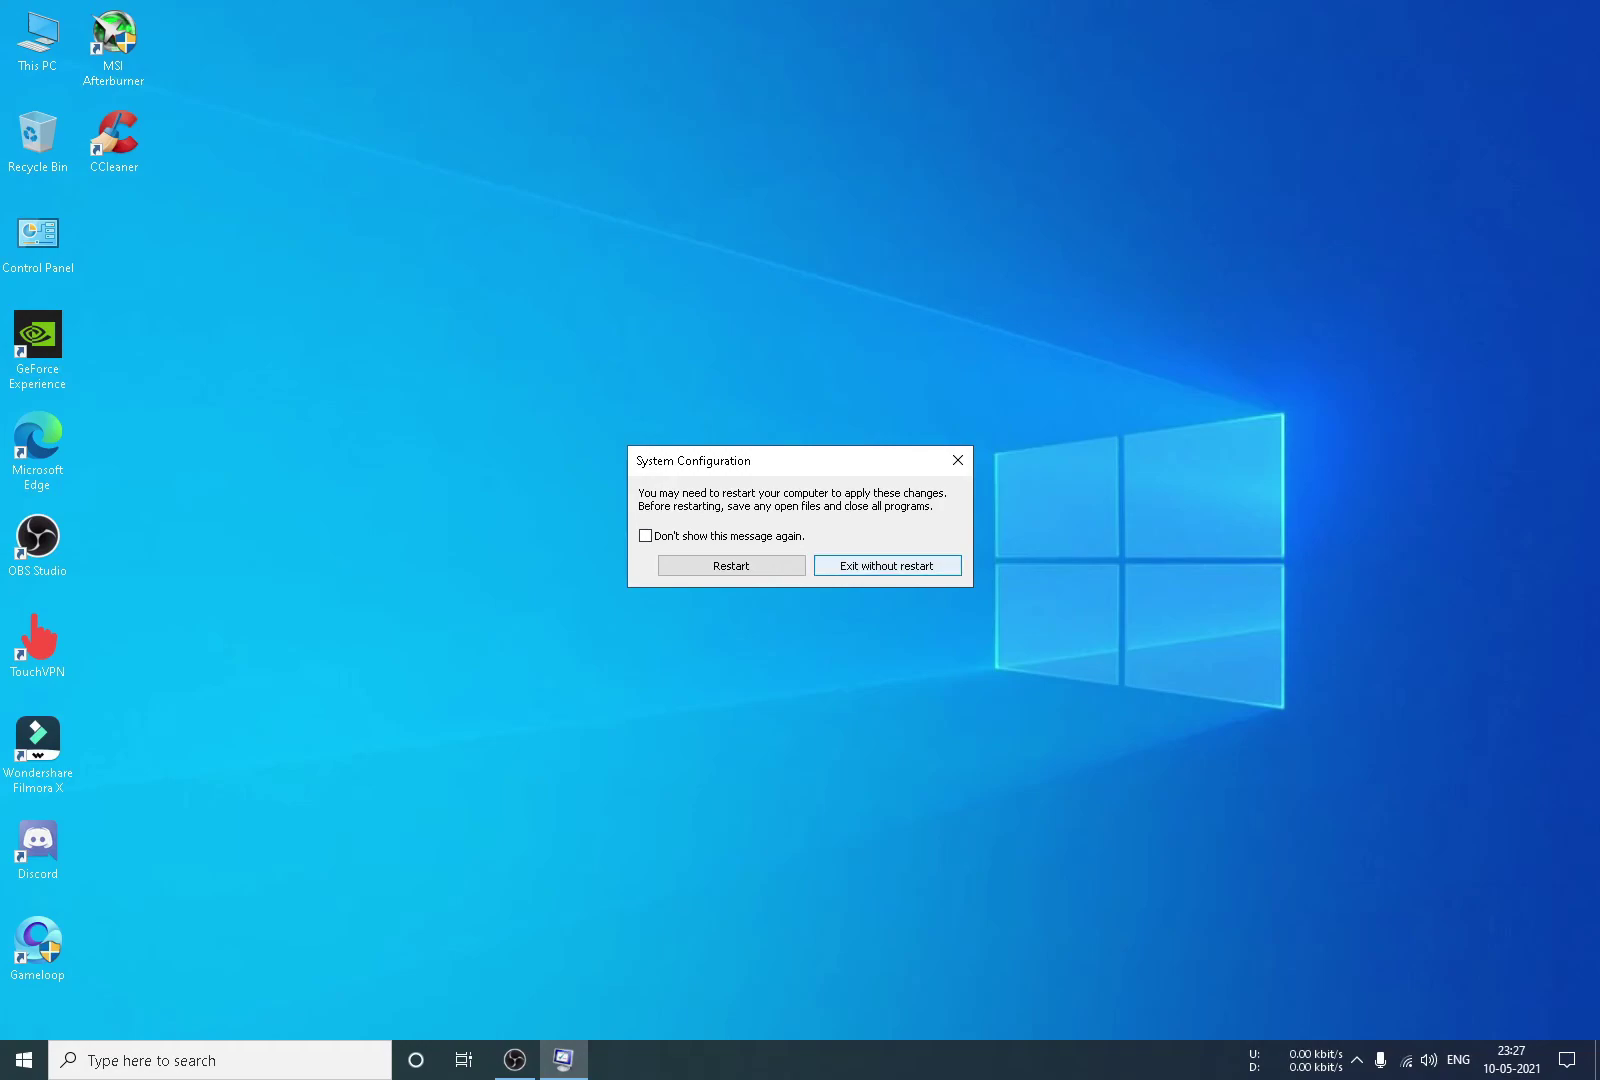
{"action": "key", "text": "Return"}
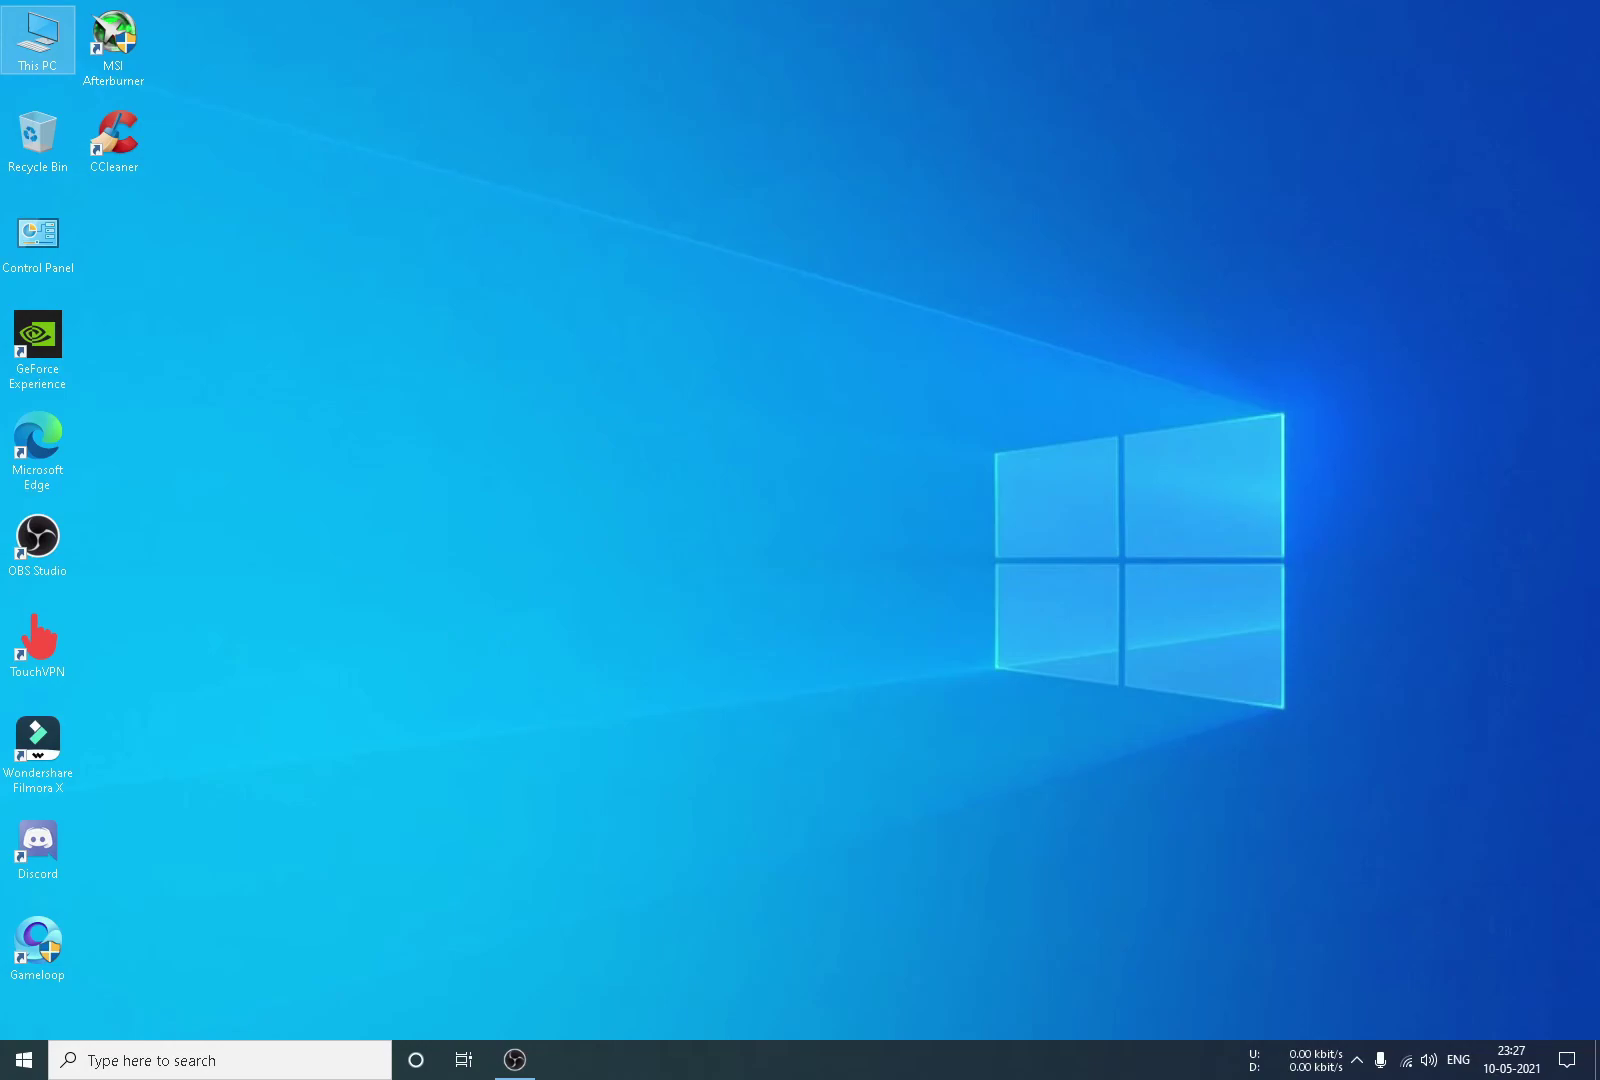
Examine the status and startup impact of the startup apps in Task Manager and close it
{"action": "right_click", "coordinate": [822, 1060]}
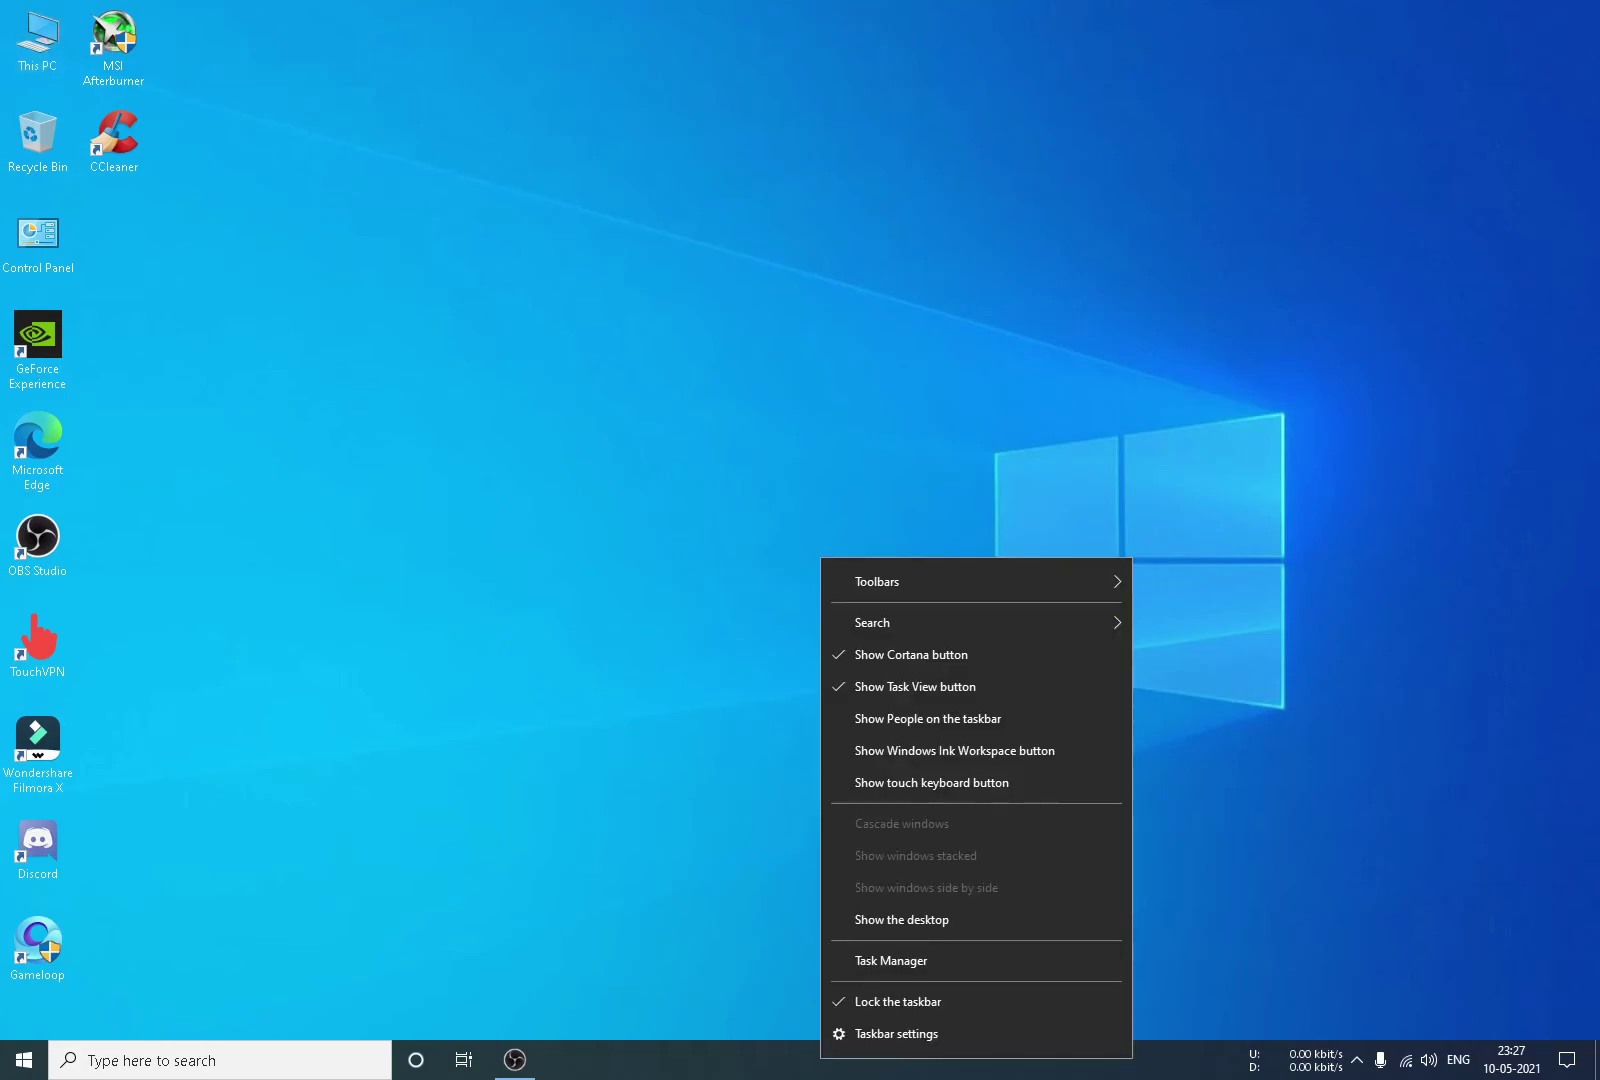
{"action": "left_click", "coordinate": [893, 958]}
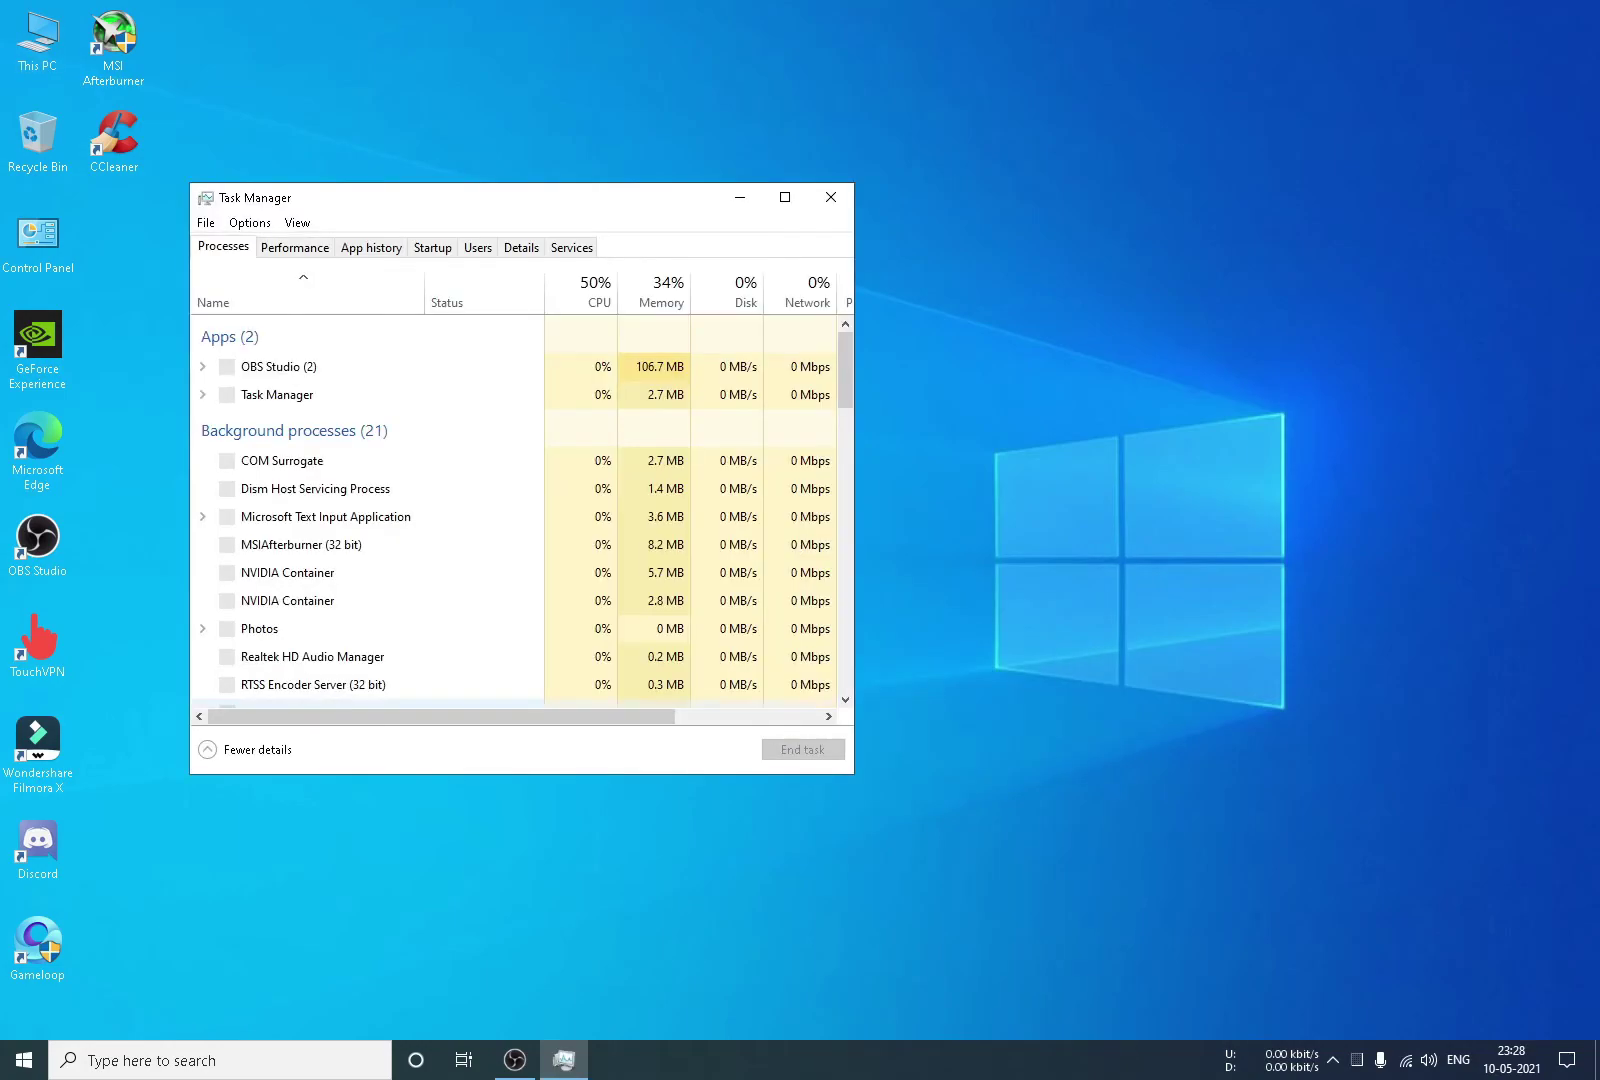
{"action": "left_click", "coordinate": [433, 247]}
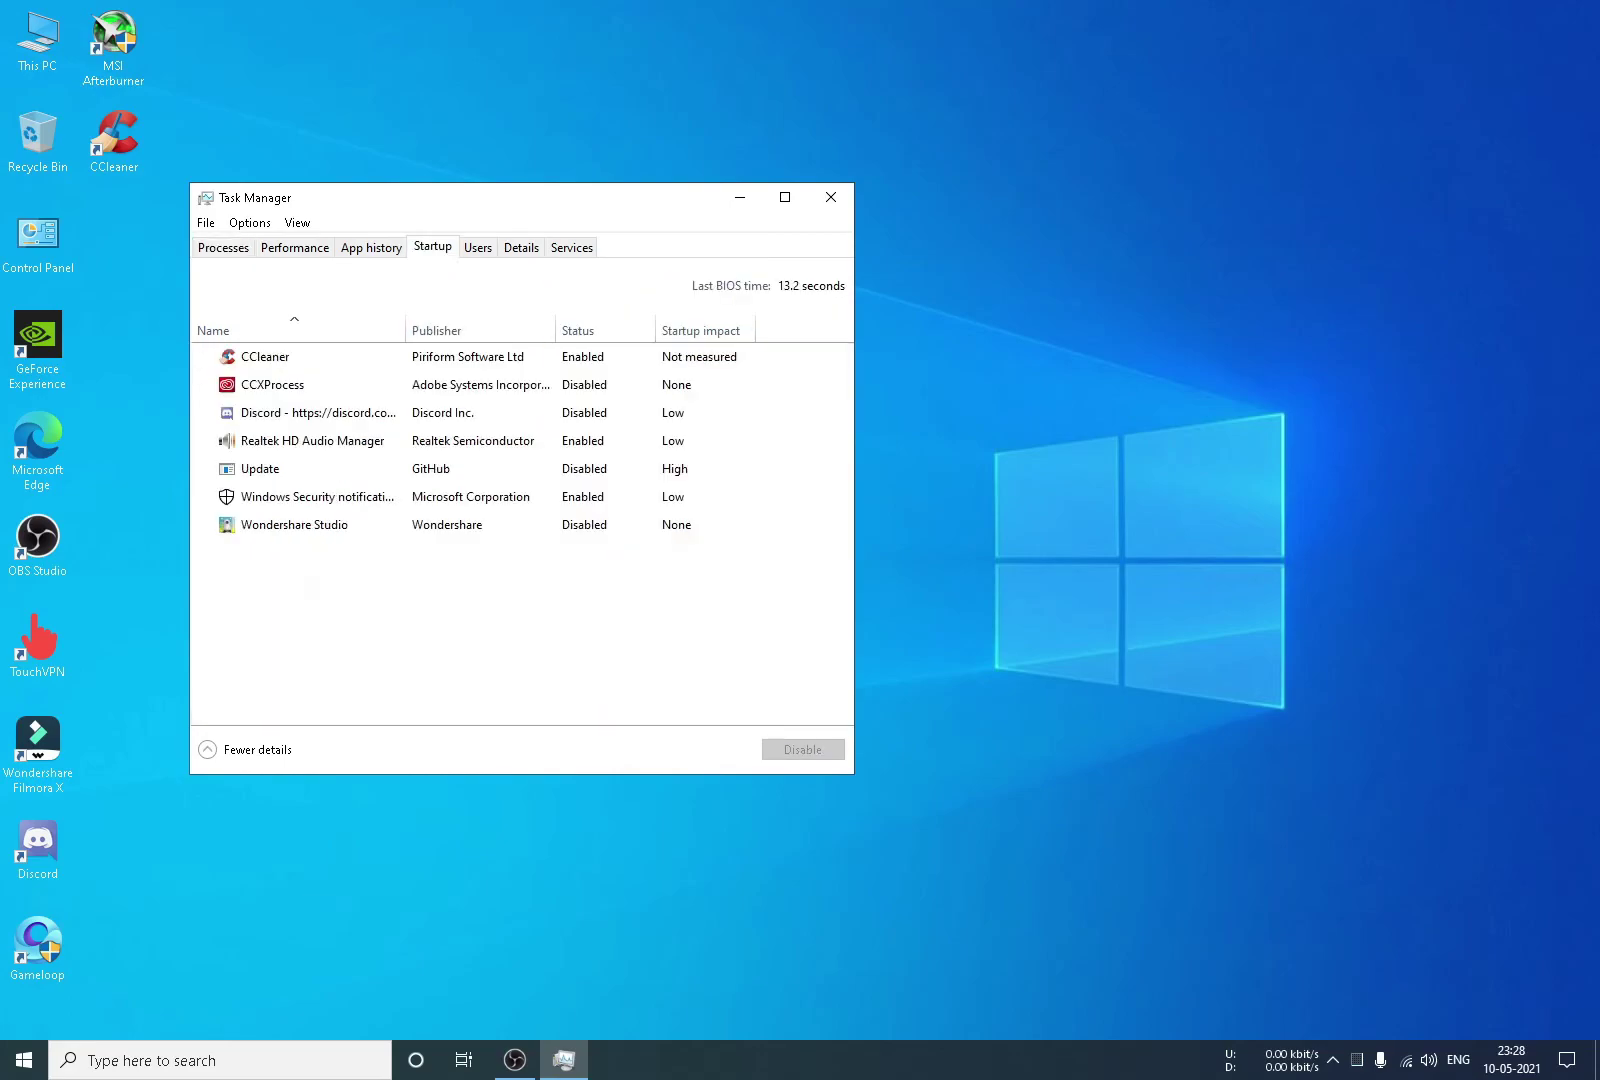
{"action": "left_click_drag", "start_coordinate": [455, 197], "coordinate": [848, 185]}
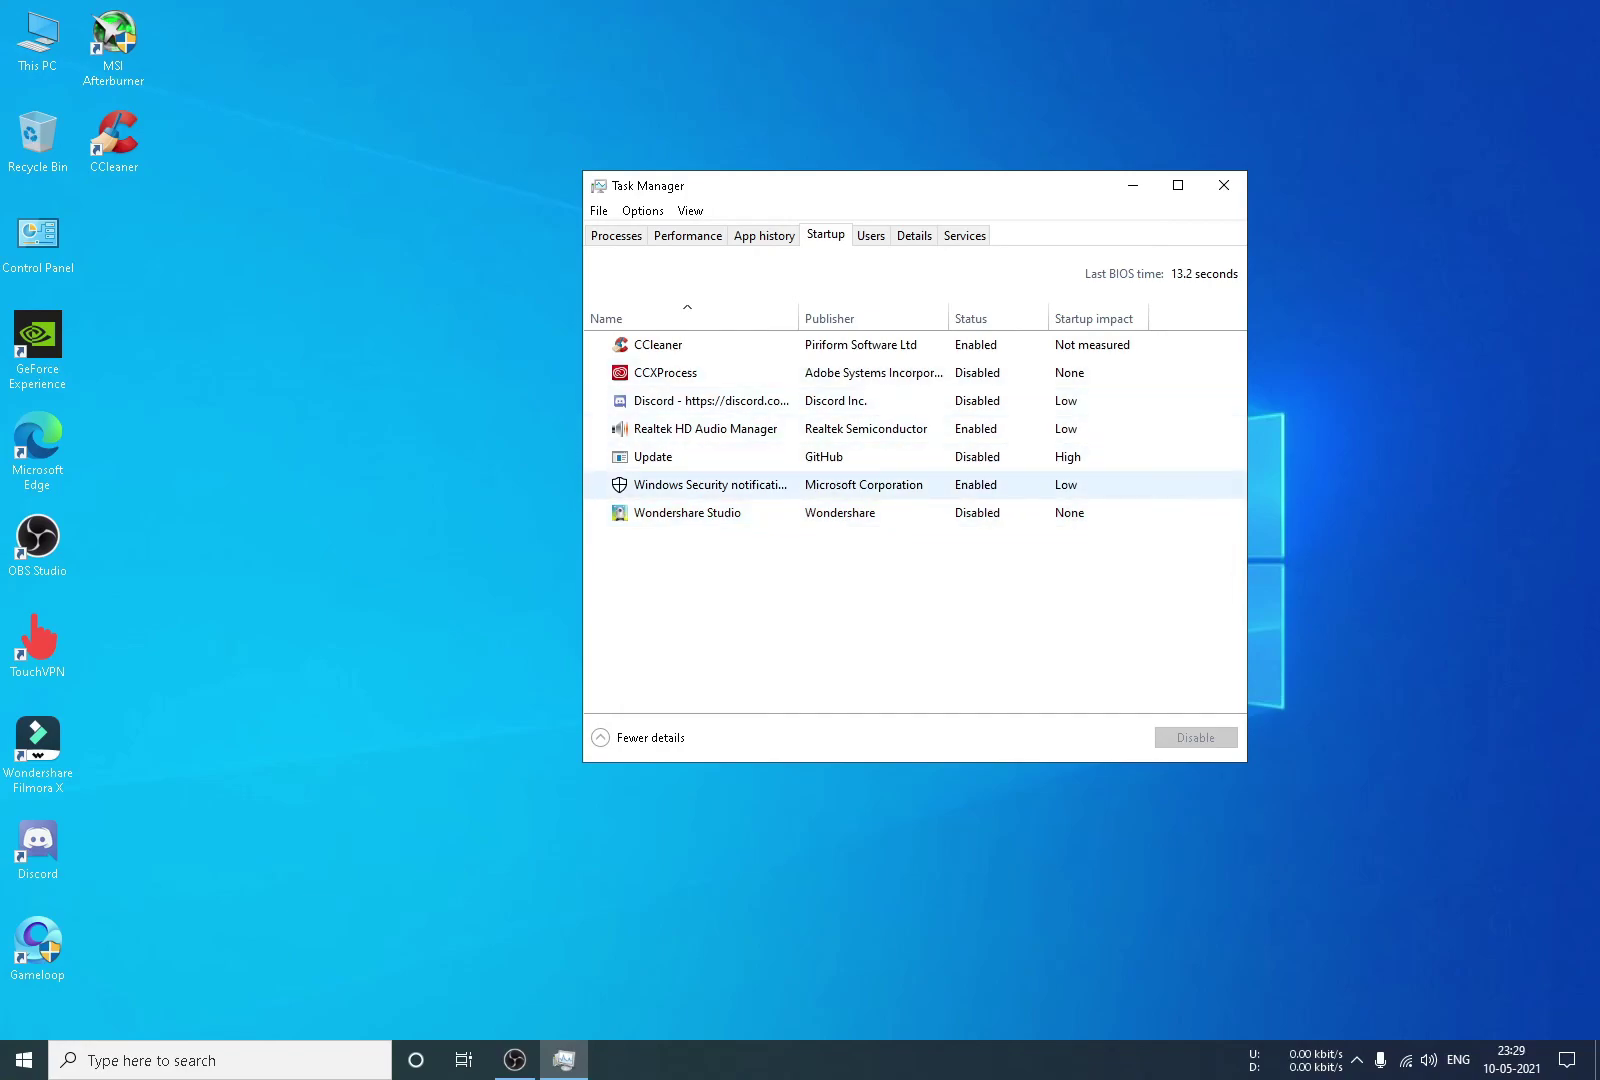
{"action": "key", "text": "alt+F4"}
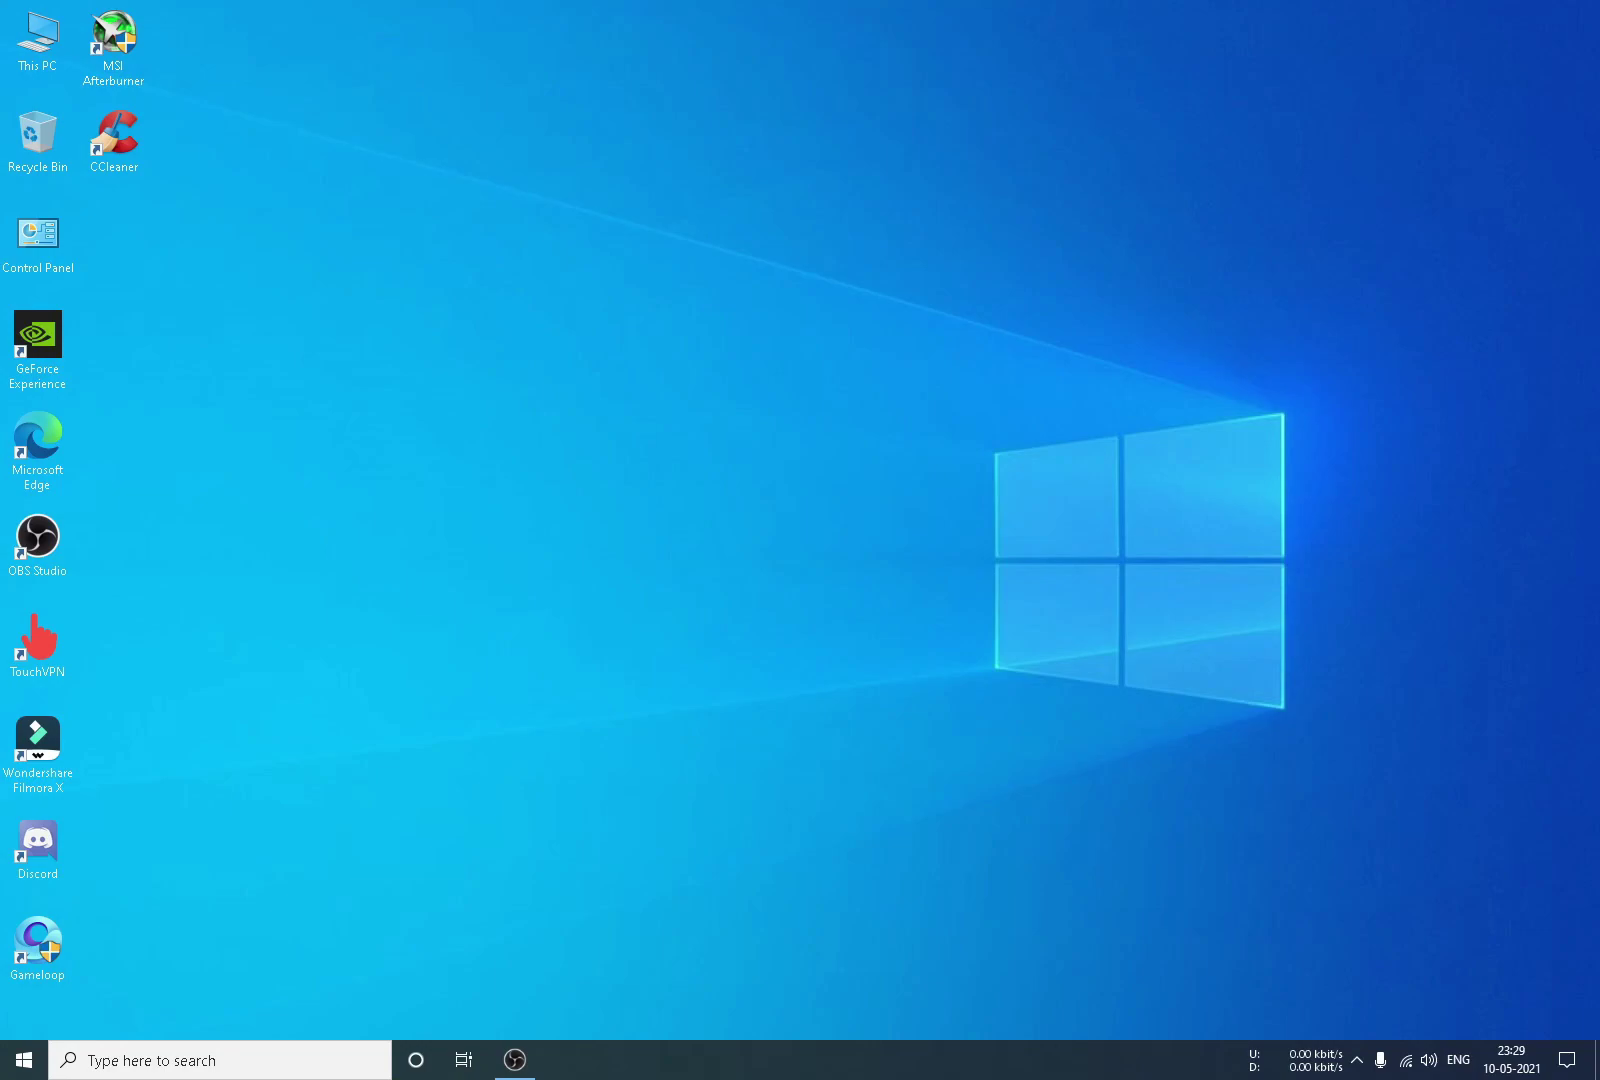
View the desktop color settings in NVIDIA Control Panel and close it
{"action": "right_click", "coordinate": [1031, 360]}
{"action": "left_click", "coordinate": [1110, 501]}
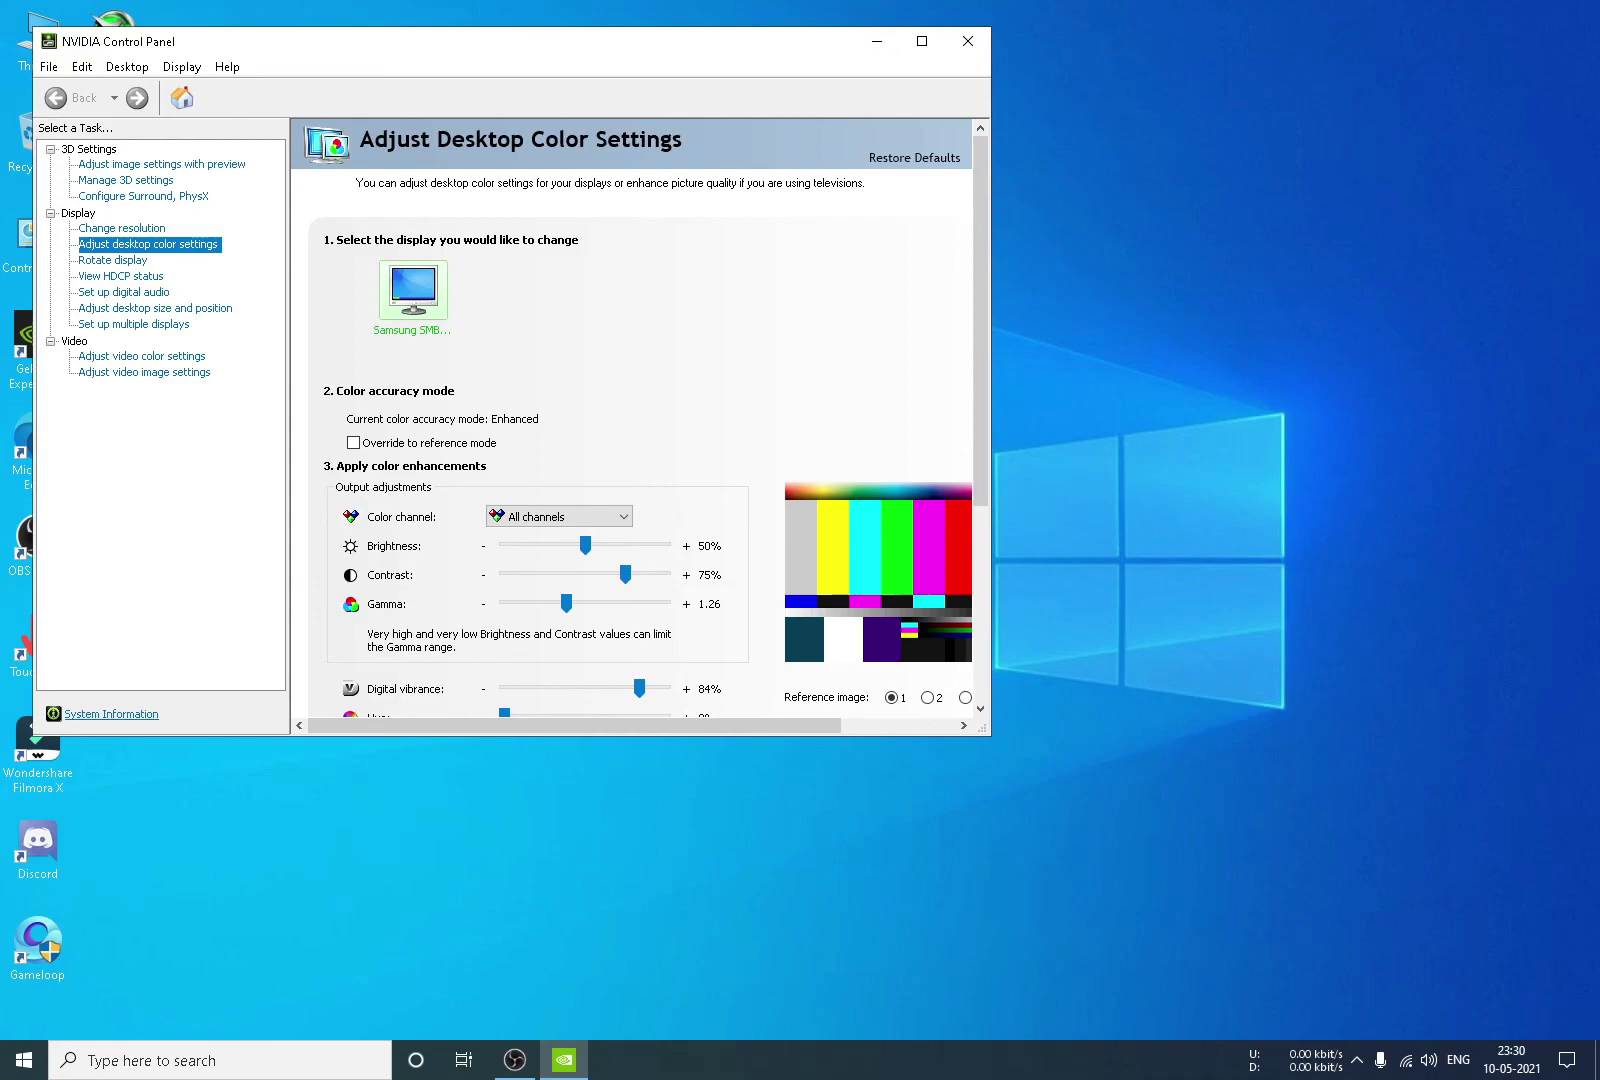
{"action": "left_click", "coordinate": [967, 41]}
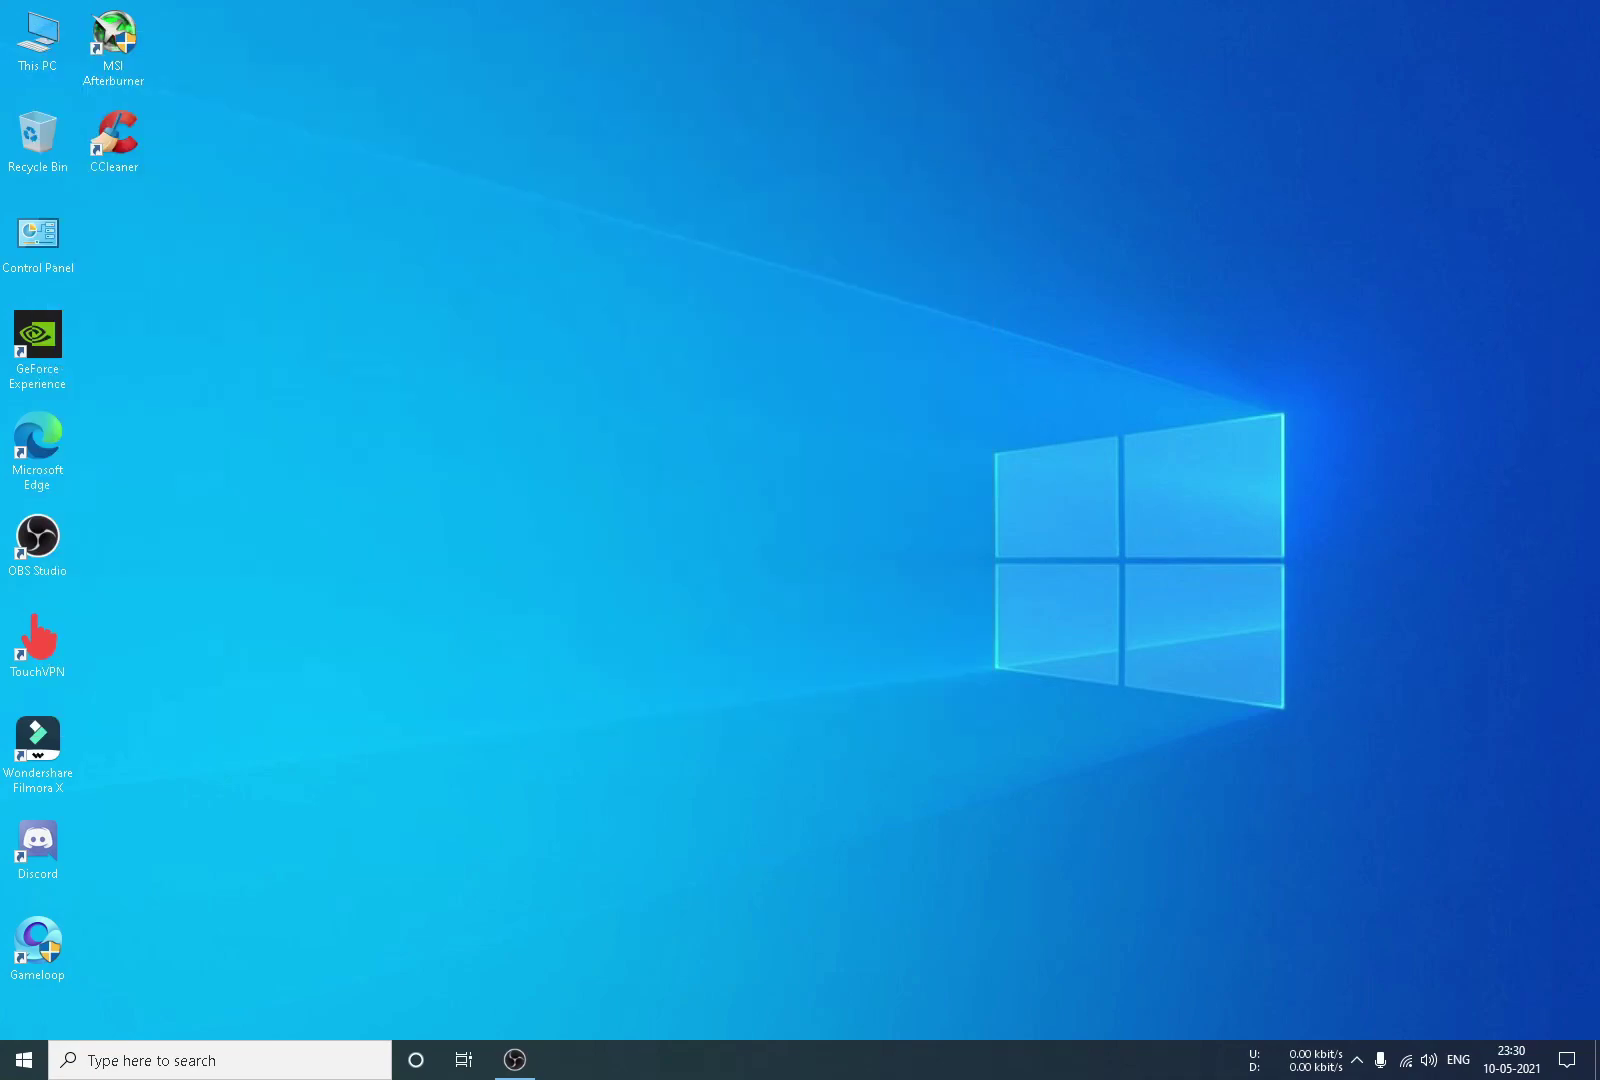